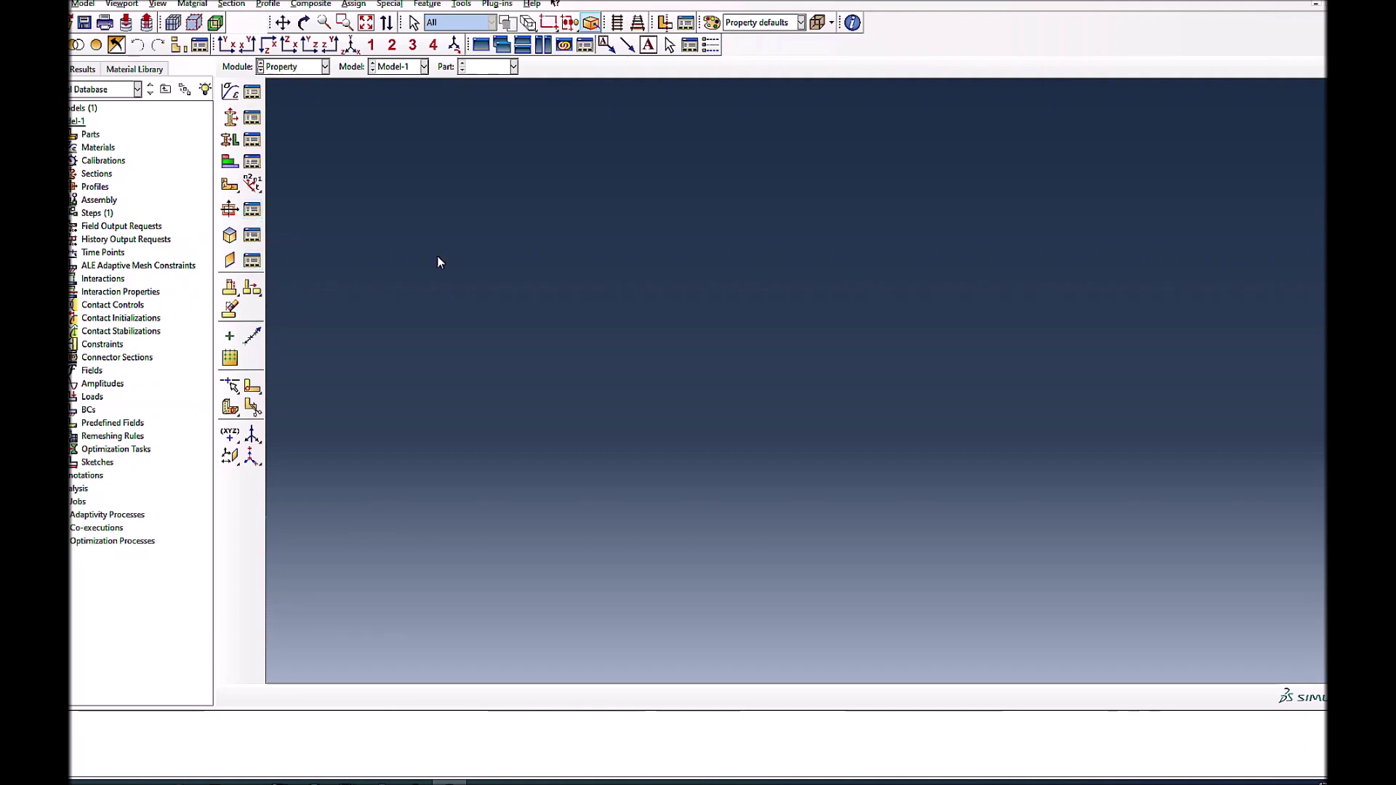
# Step: Open the Module list in the context bar for the empty Model-1
pyautogui.click(306, 68)
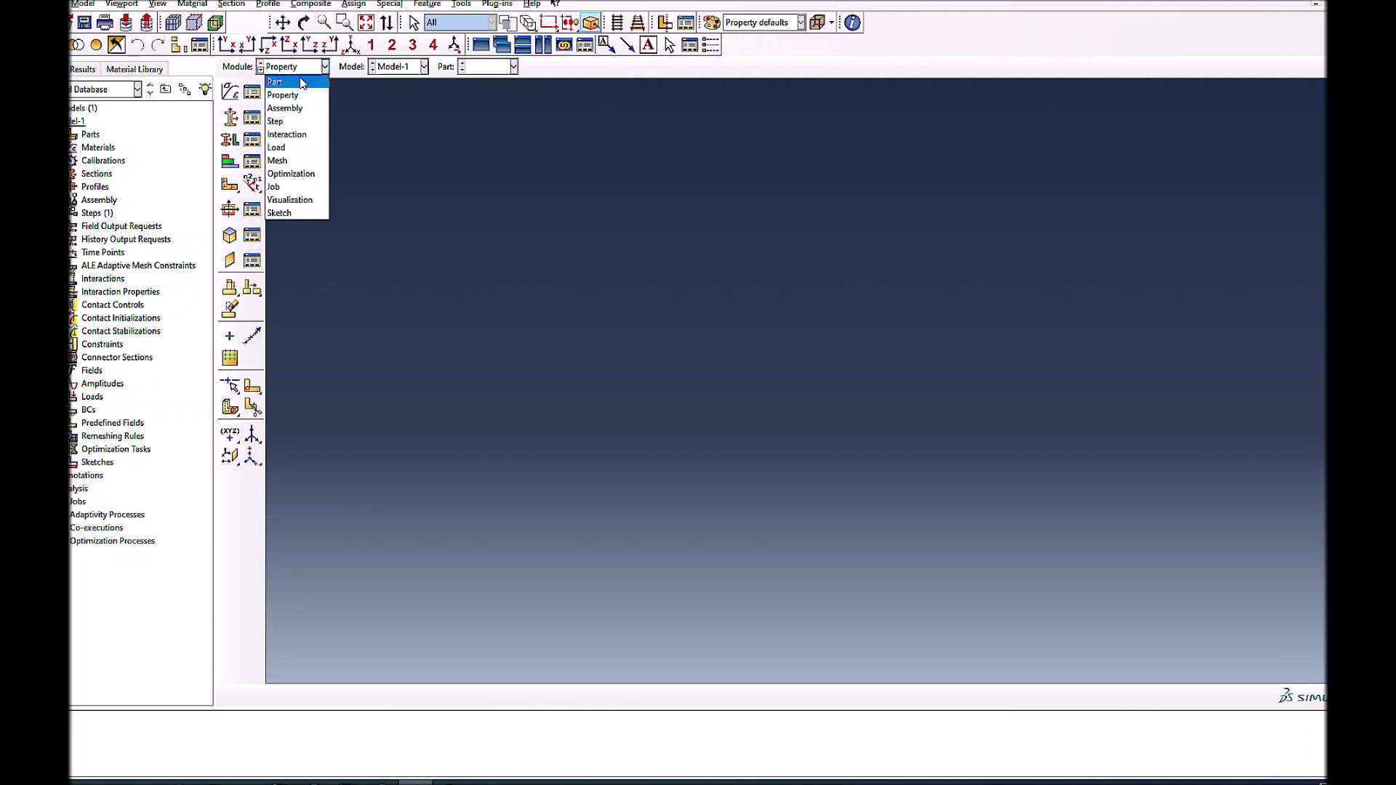
# Step: Create Part-1, a 3D deformable solid cube extruded to depth 15 from a square sketch
pyautogui.click(276, 82)
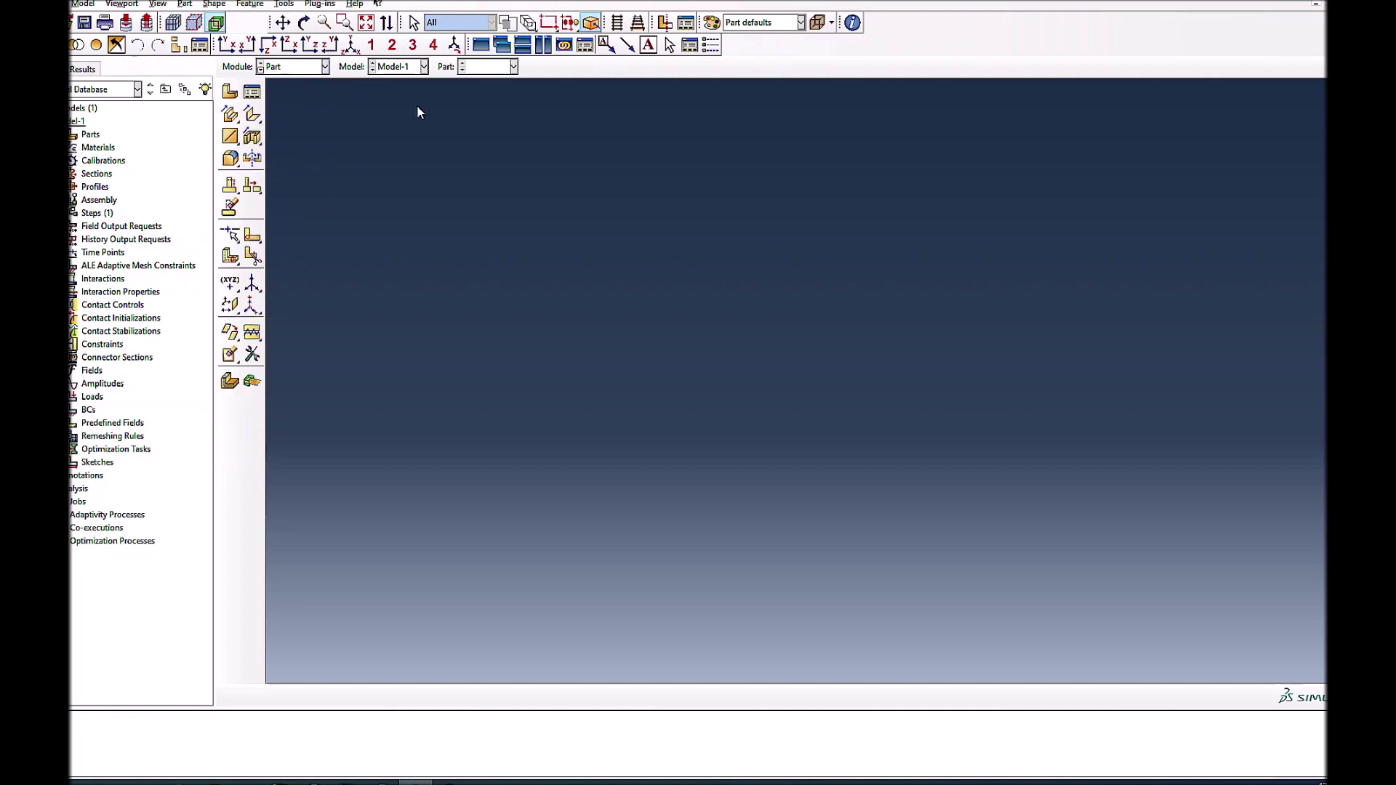
pyautogui.click(230, 93)
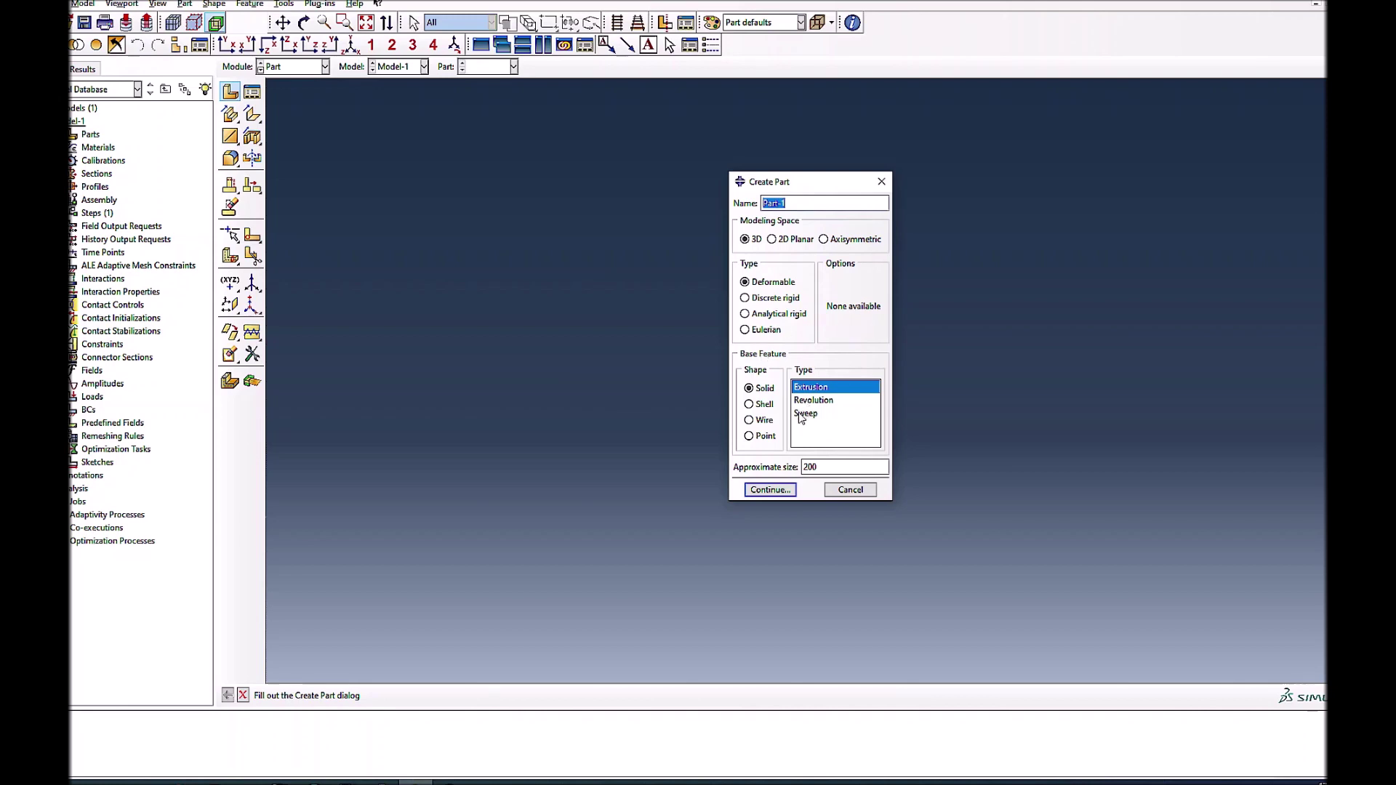
pyautogui.click(775, 488)
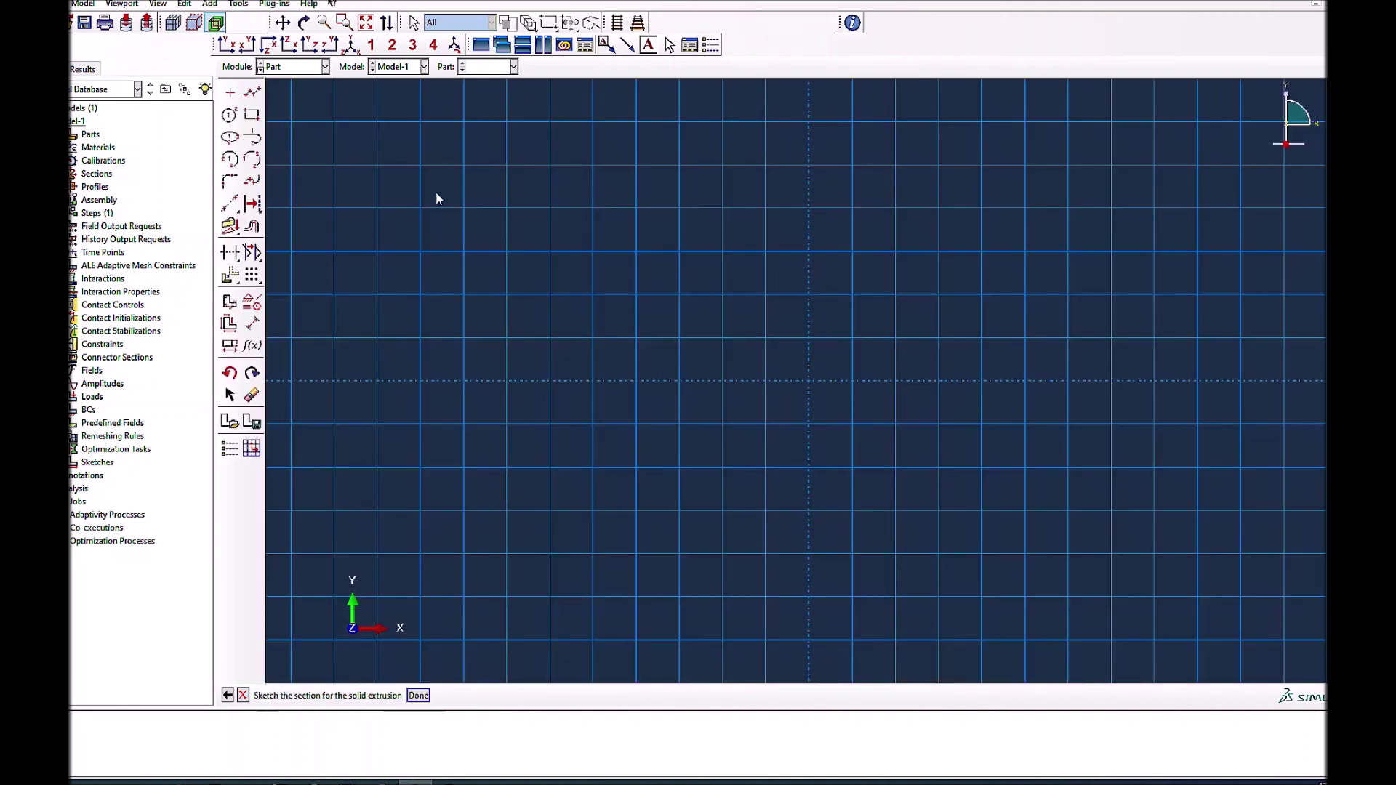
pyautogui.click(253, 115)
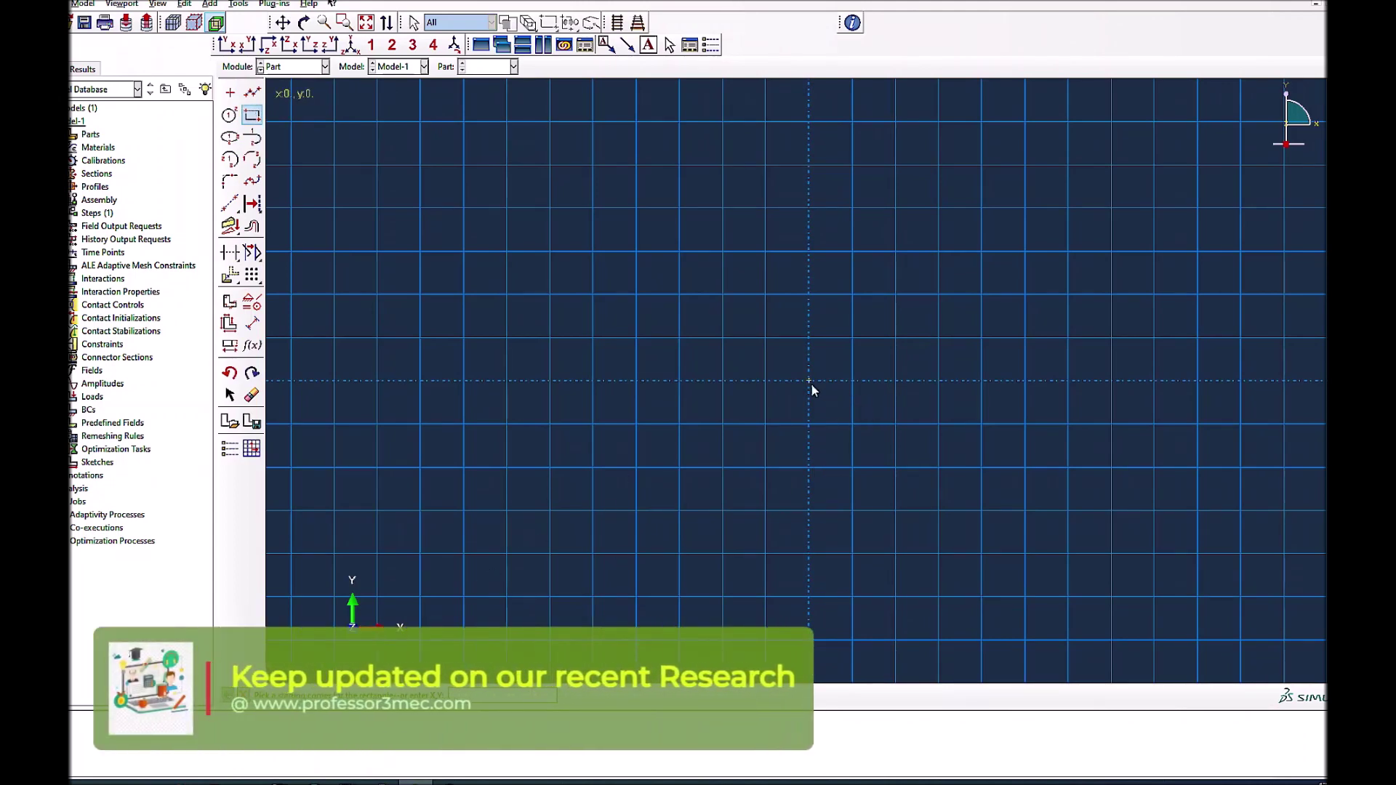
pyautogui.click(949, 382)
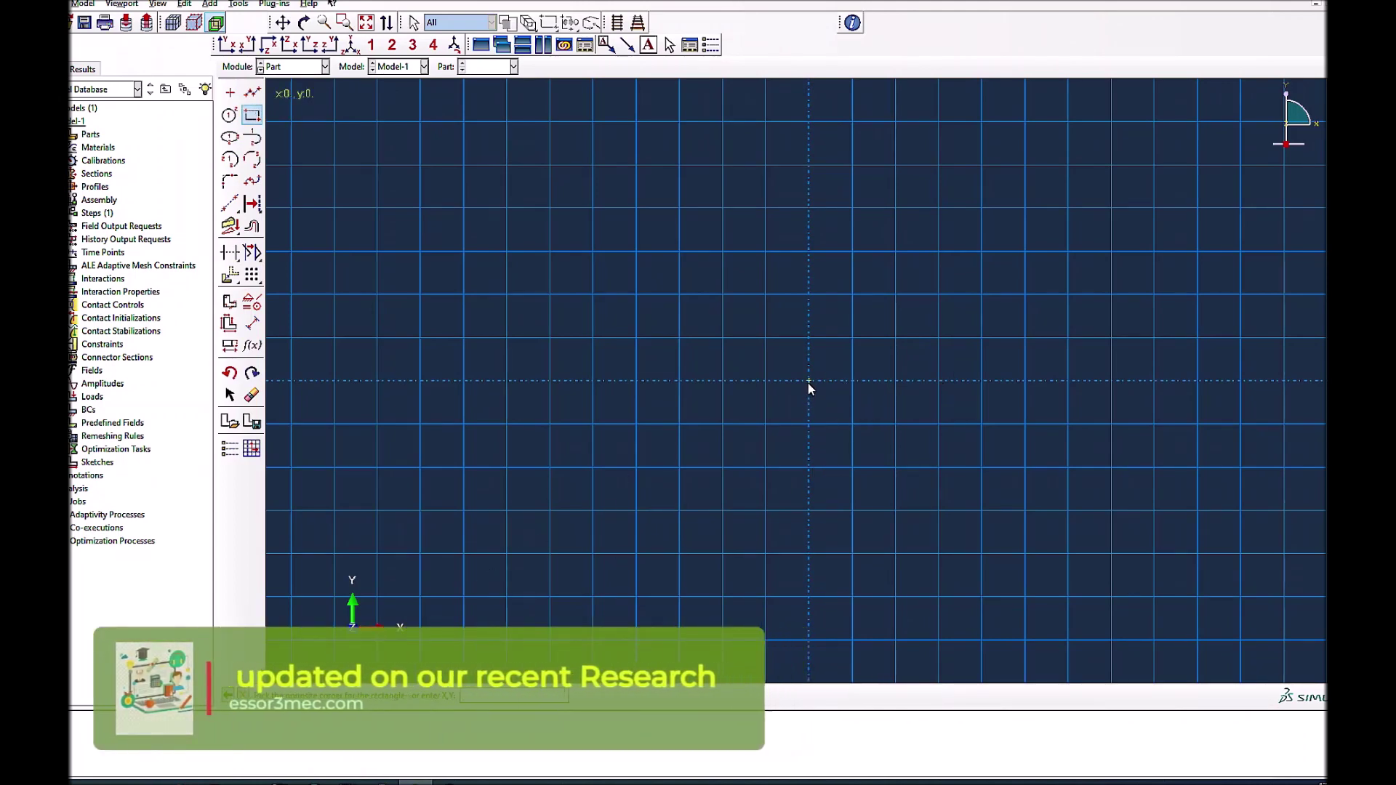
pyautogui.click(939, 252)
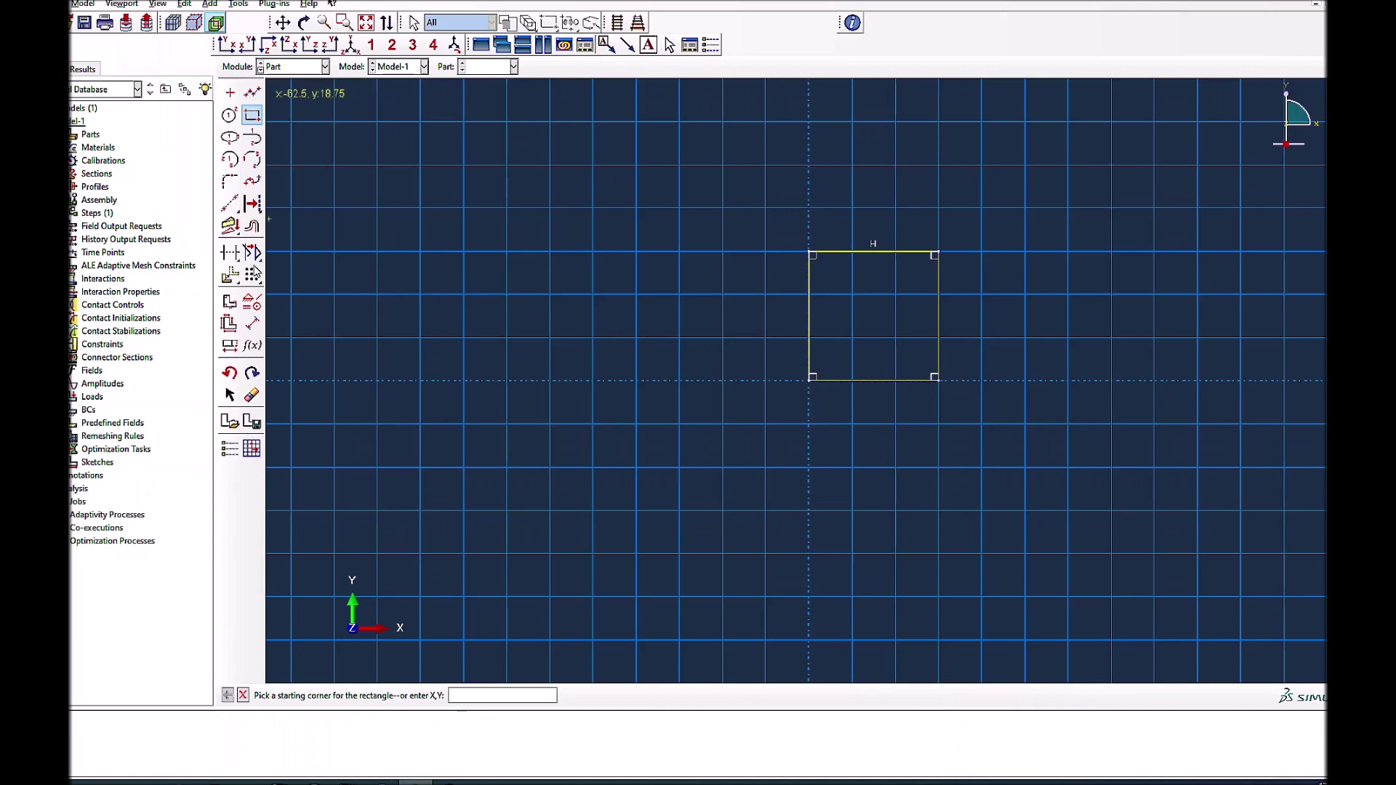
pyautogui.click(243, 696)
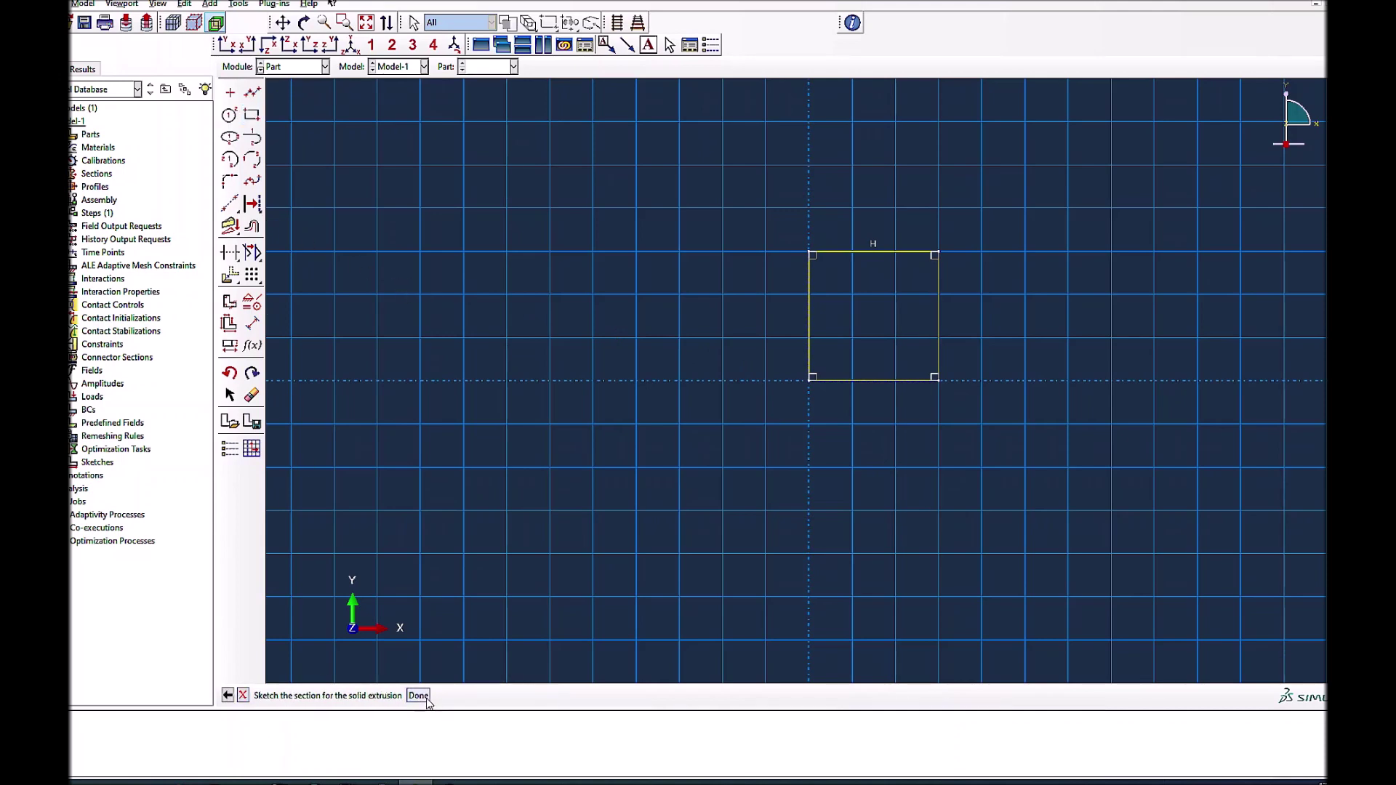
pyautogui.click(425, 697)
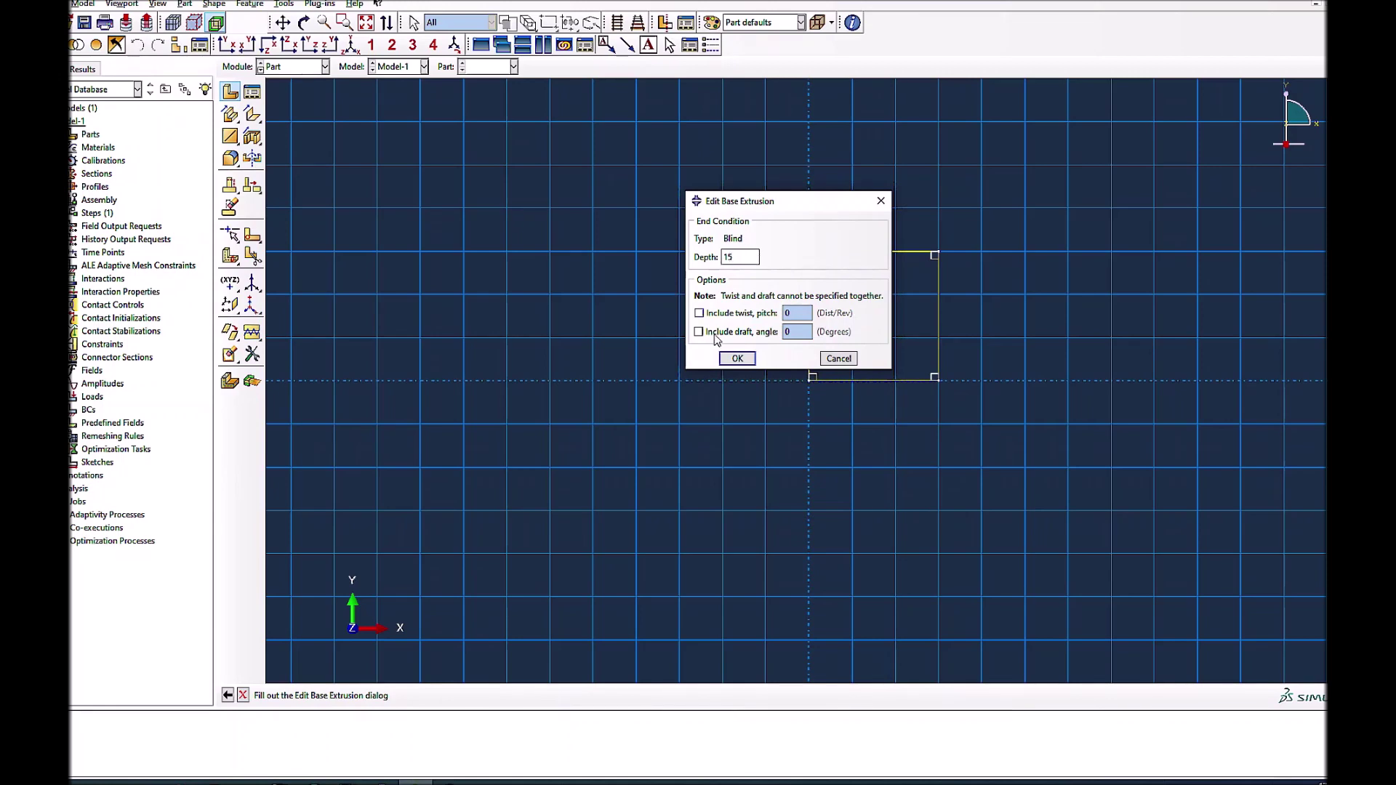
pyautogui.click(729, 360)
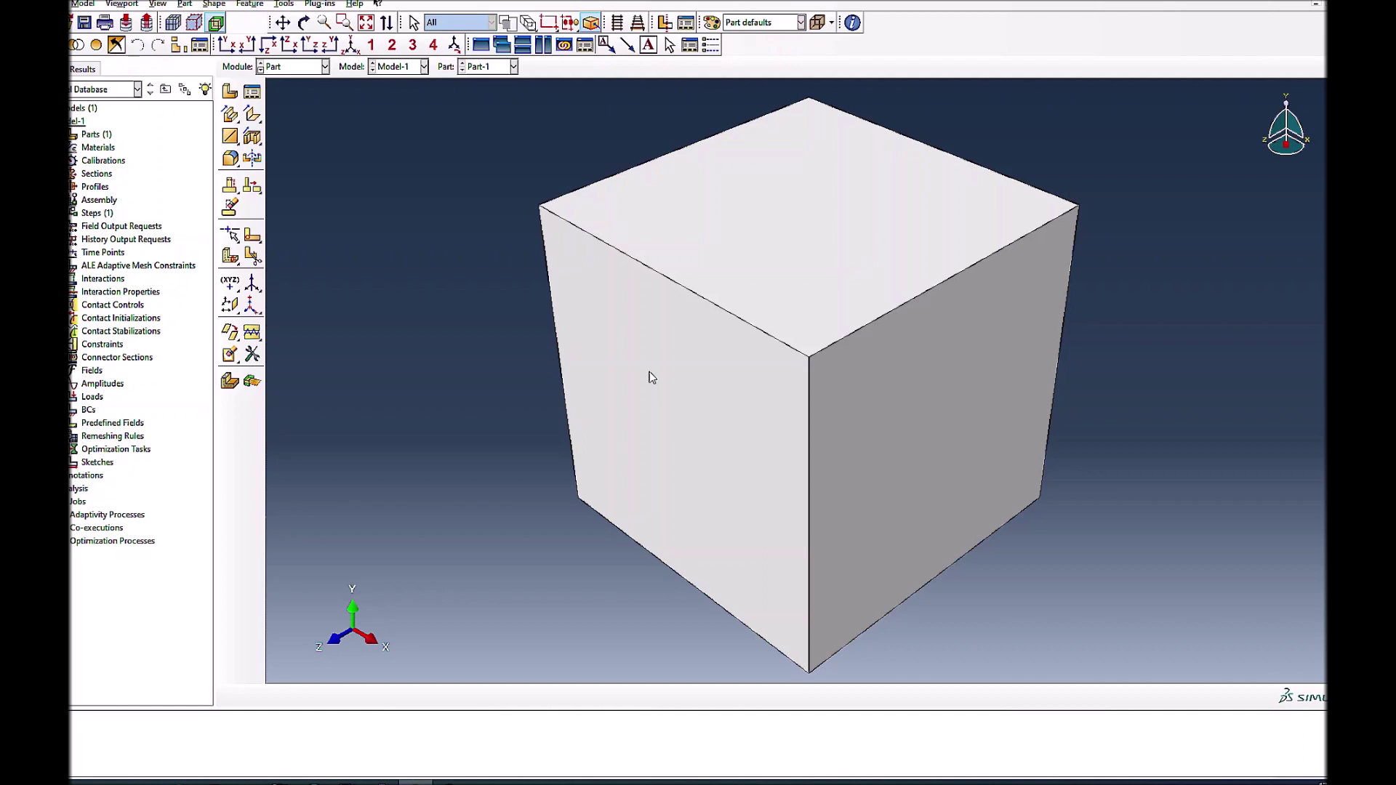
# Step: In the Property module, create Material-1 as elastic with Young's modulus 210000 and Poisson's ratio 0.3
pyautogui.click(308, 67)
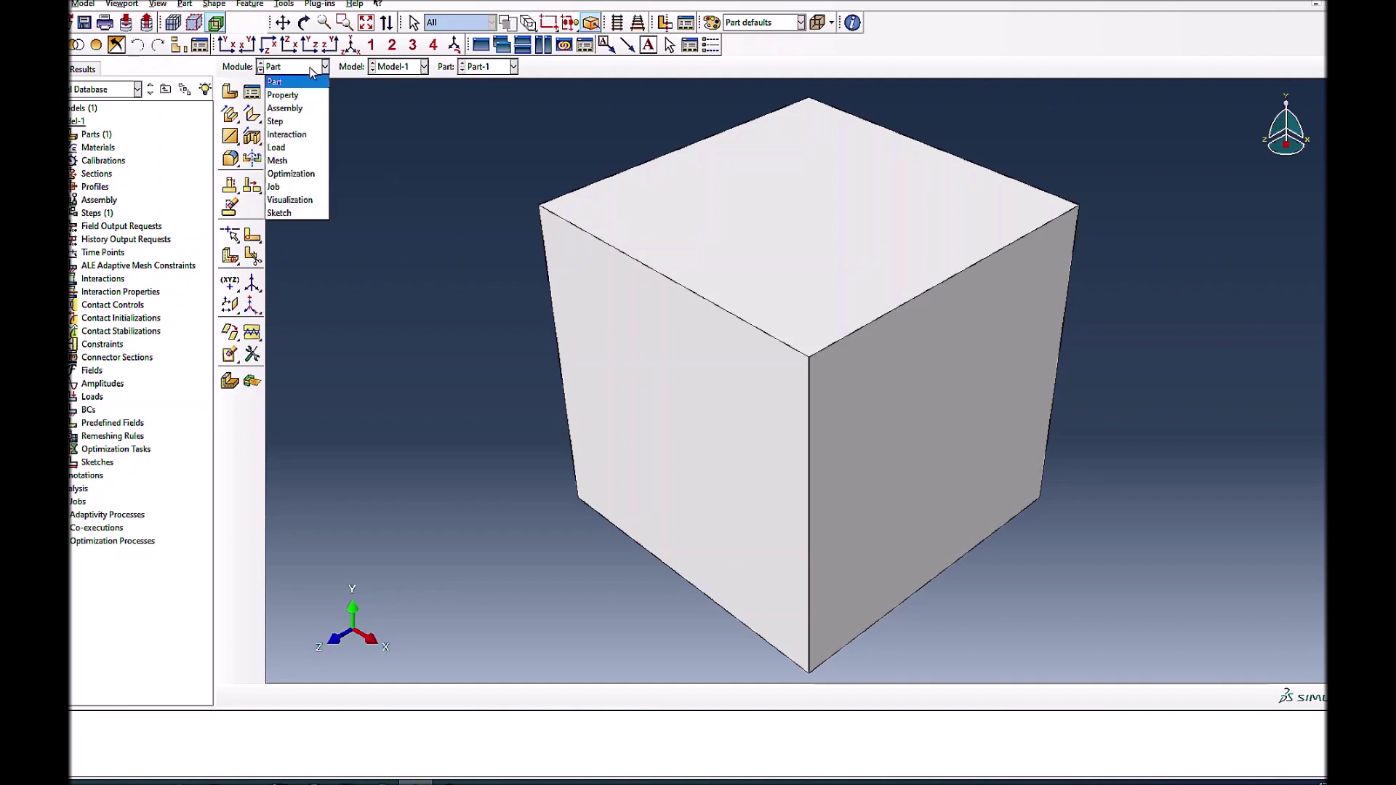
pyautogui.click(297, 93)
pyautogui.click(230, 91)
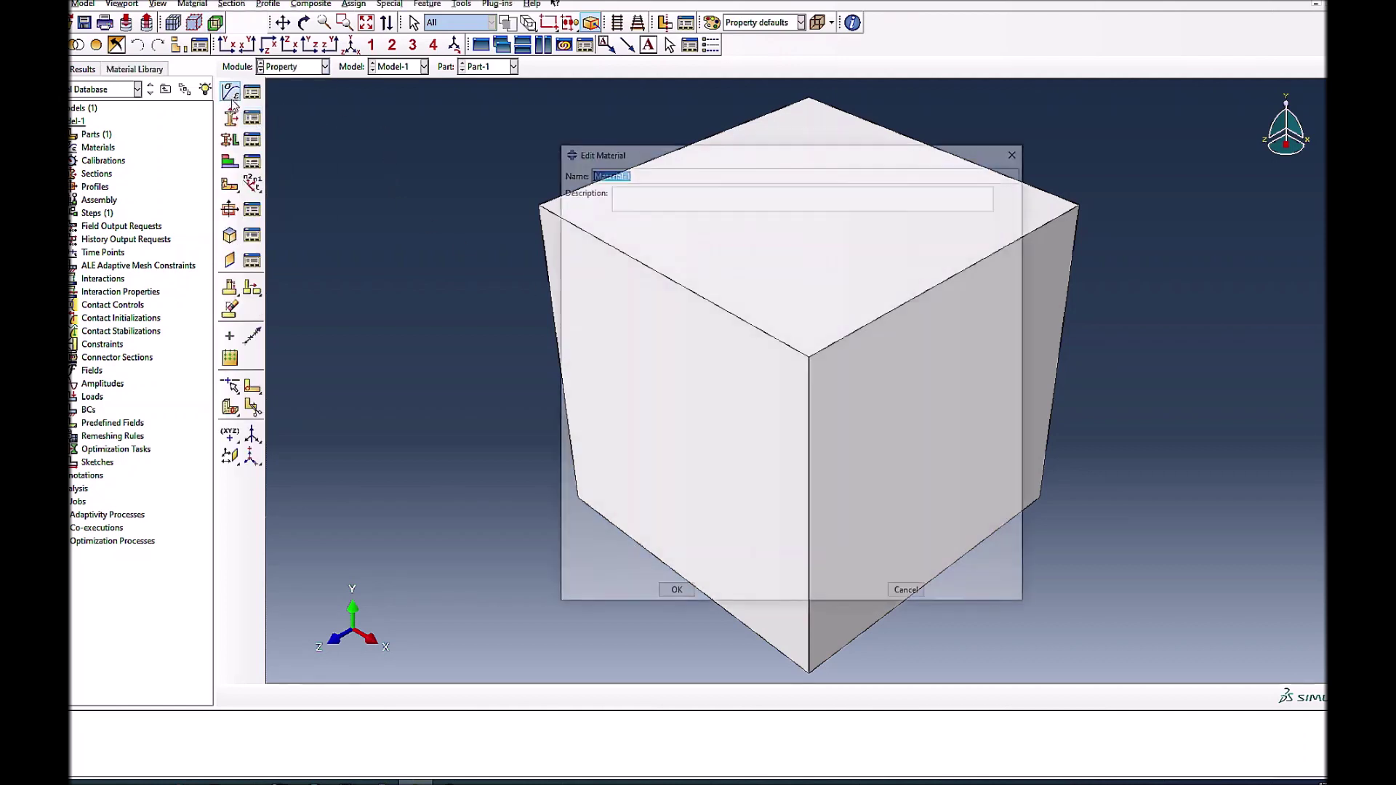
pyautogui.click(630, 308)
pyautogui.moveTo(629, 327)
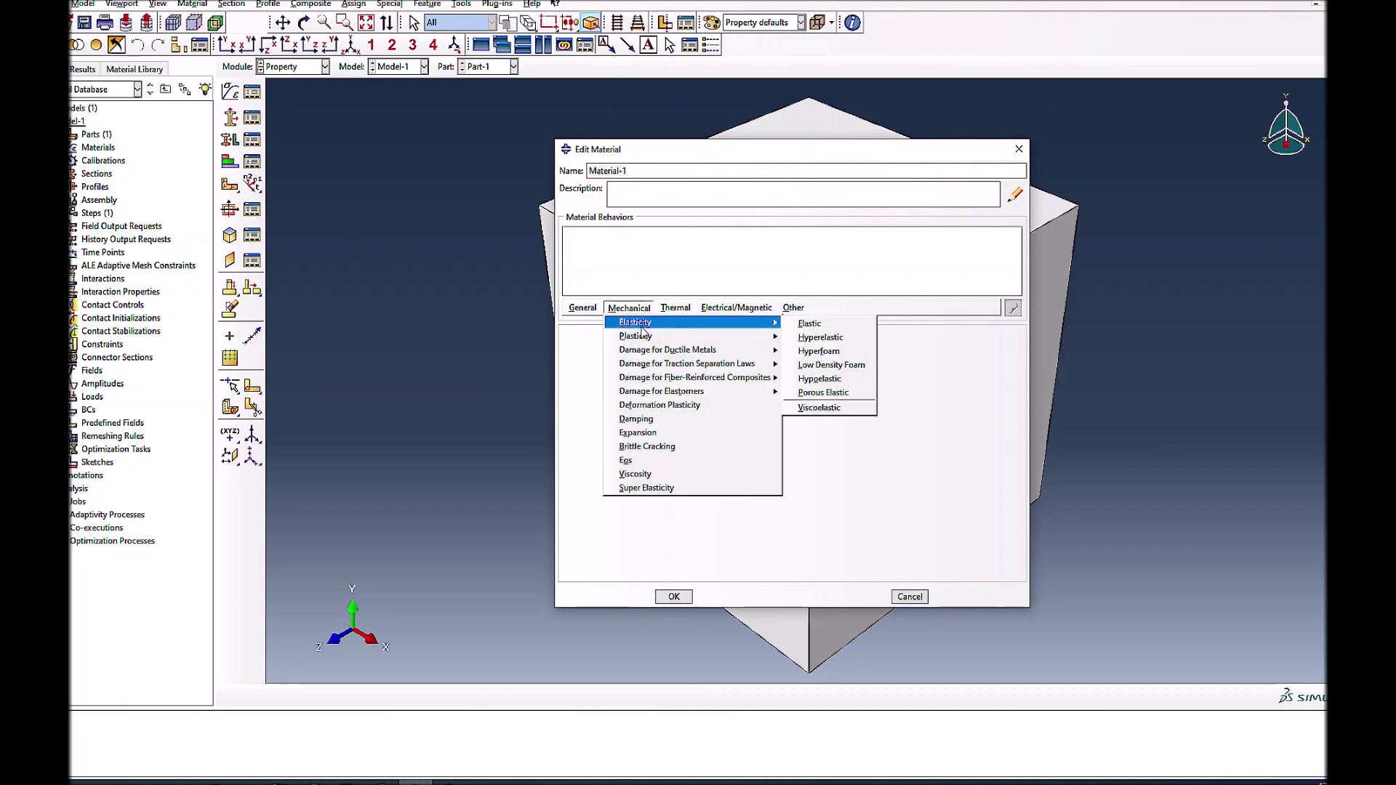
pyautogui.click(806, 323)
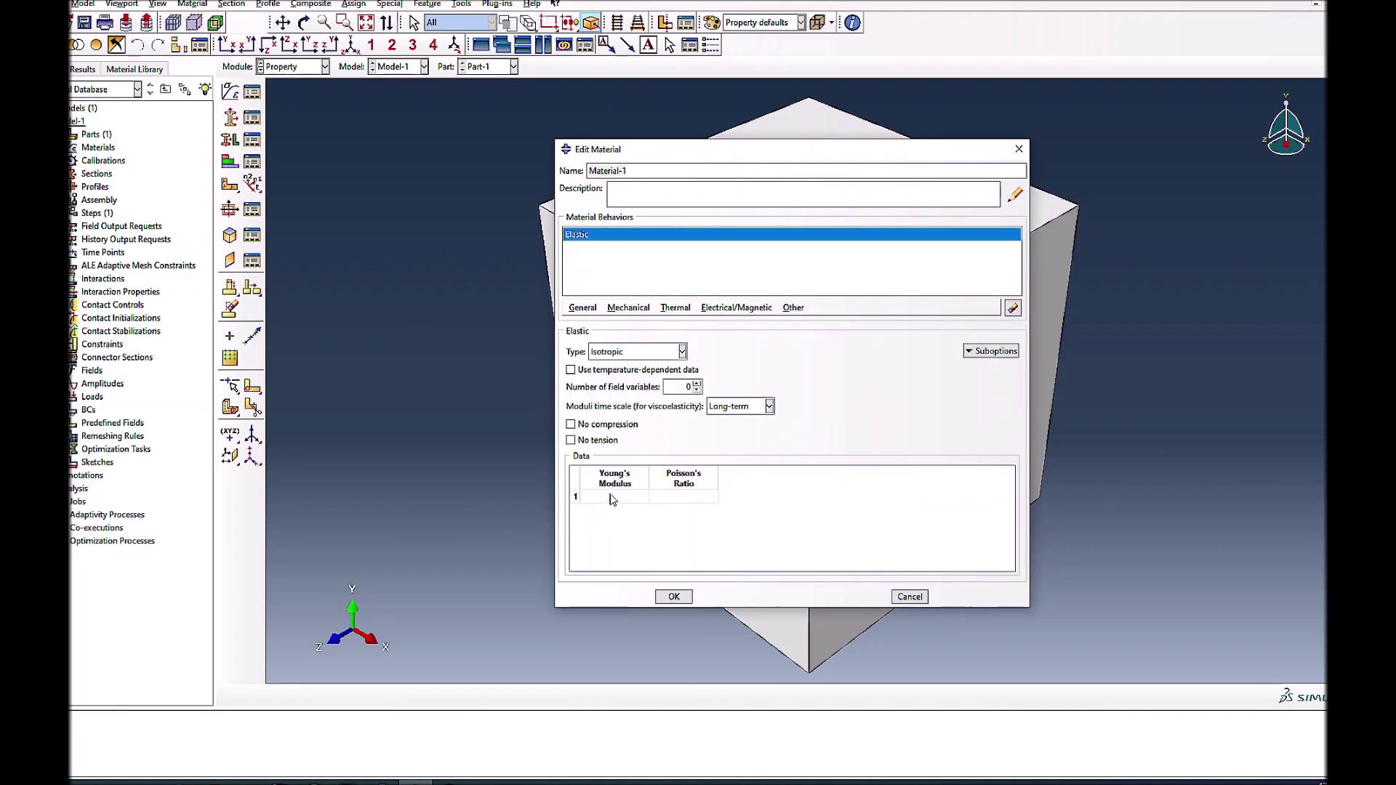
pyautogui.click(612, 497)
pyautogui.write('210000')
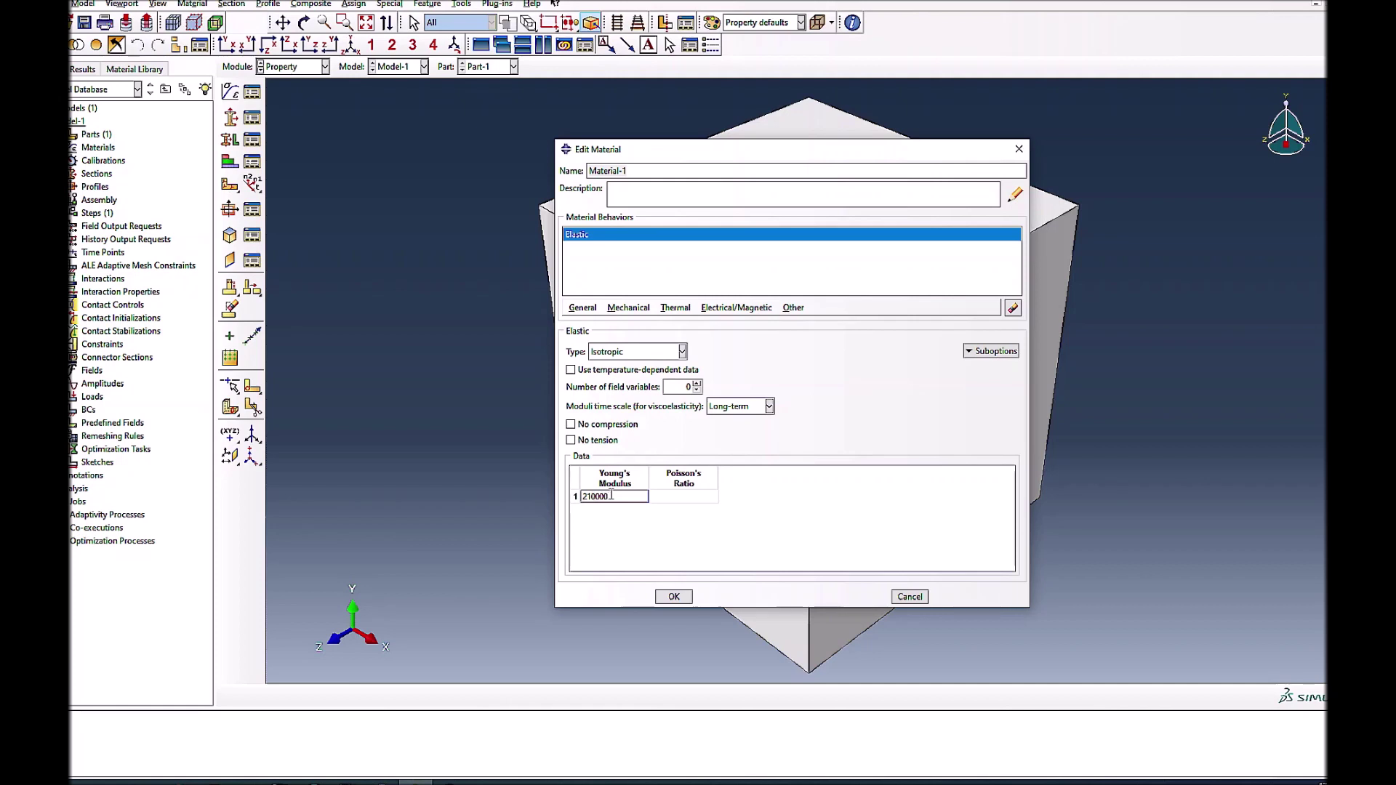
pyautogui.click(662, 497)
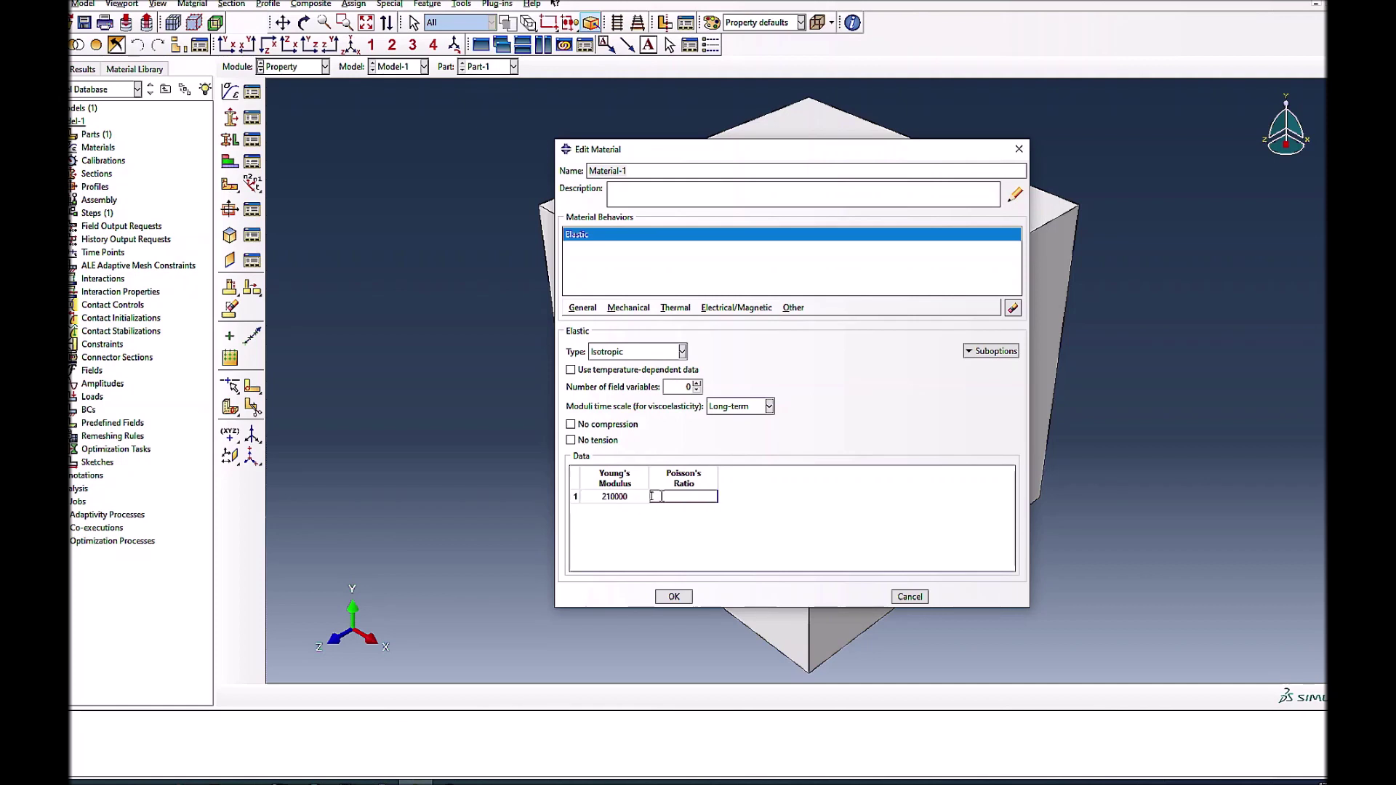
pyautogui.write('0.33')
pyautogui.click(674, 596)
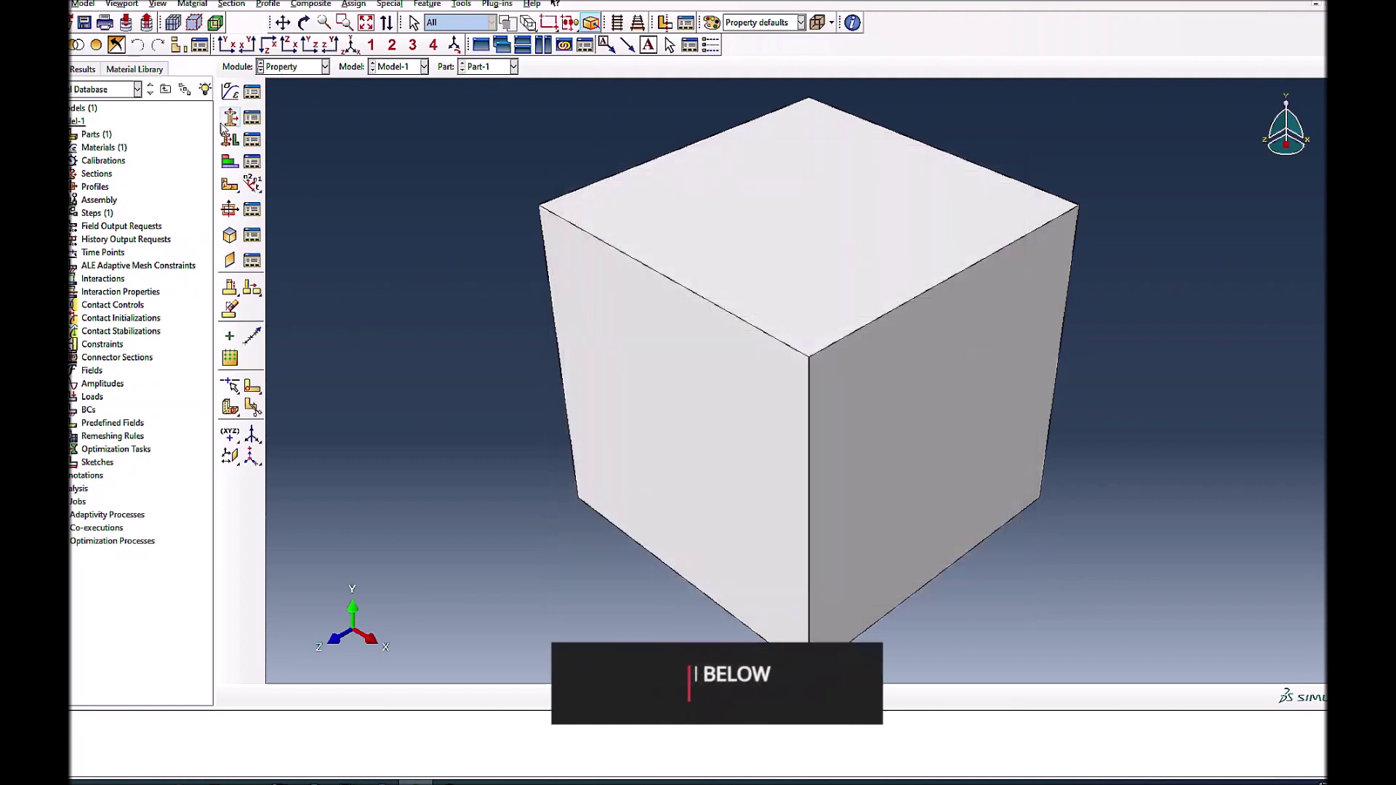
# Step: Create a solid homogeneous section of Material-1 and assign it to the cube
pyautogui.click(231, 117)
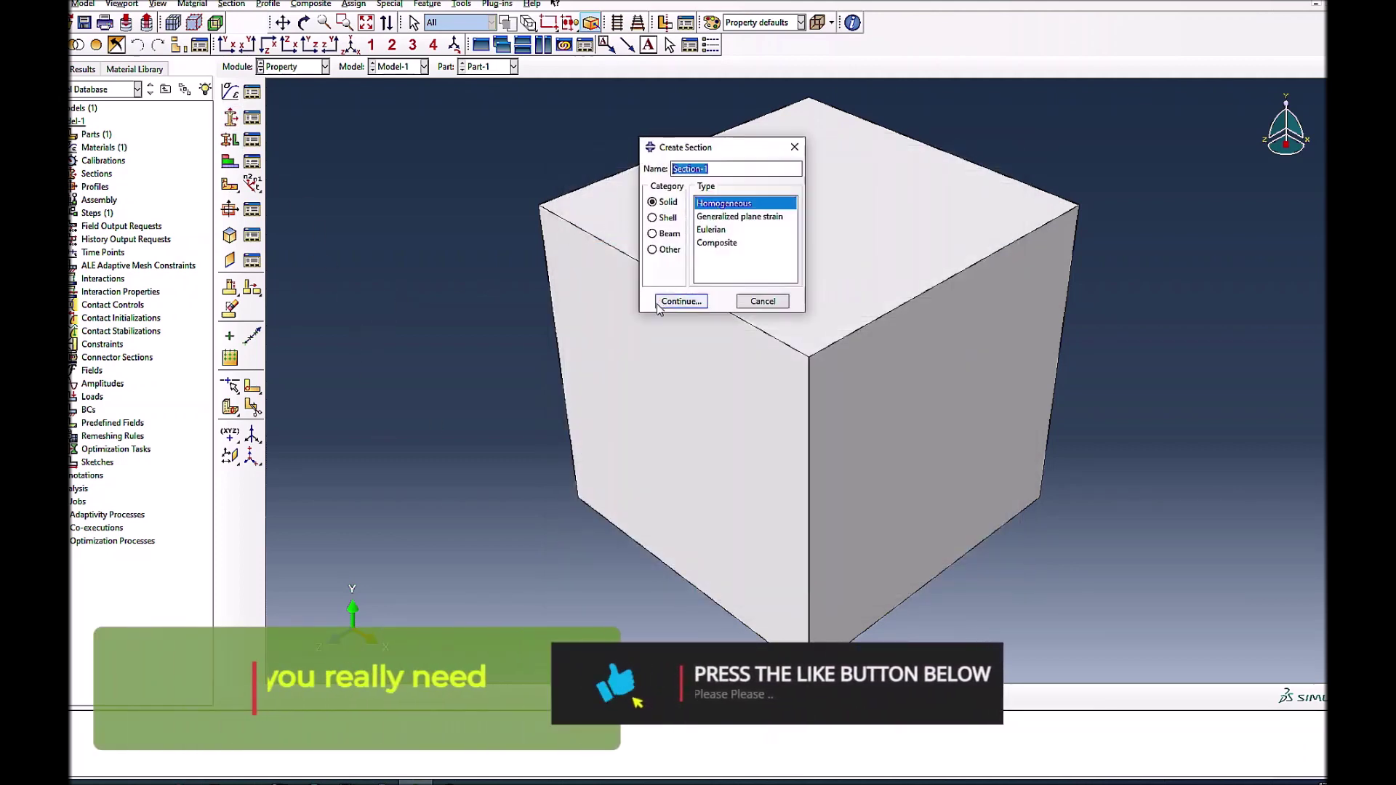
pyautogui.click(681, 301)
pyautogui.click(430, 255)
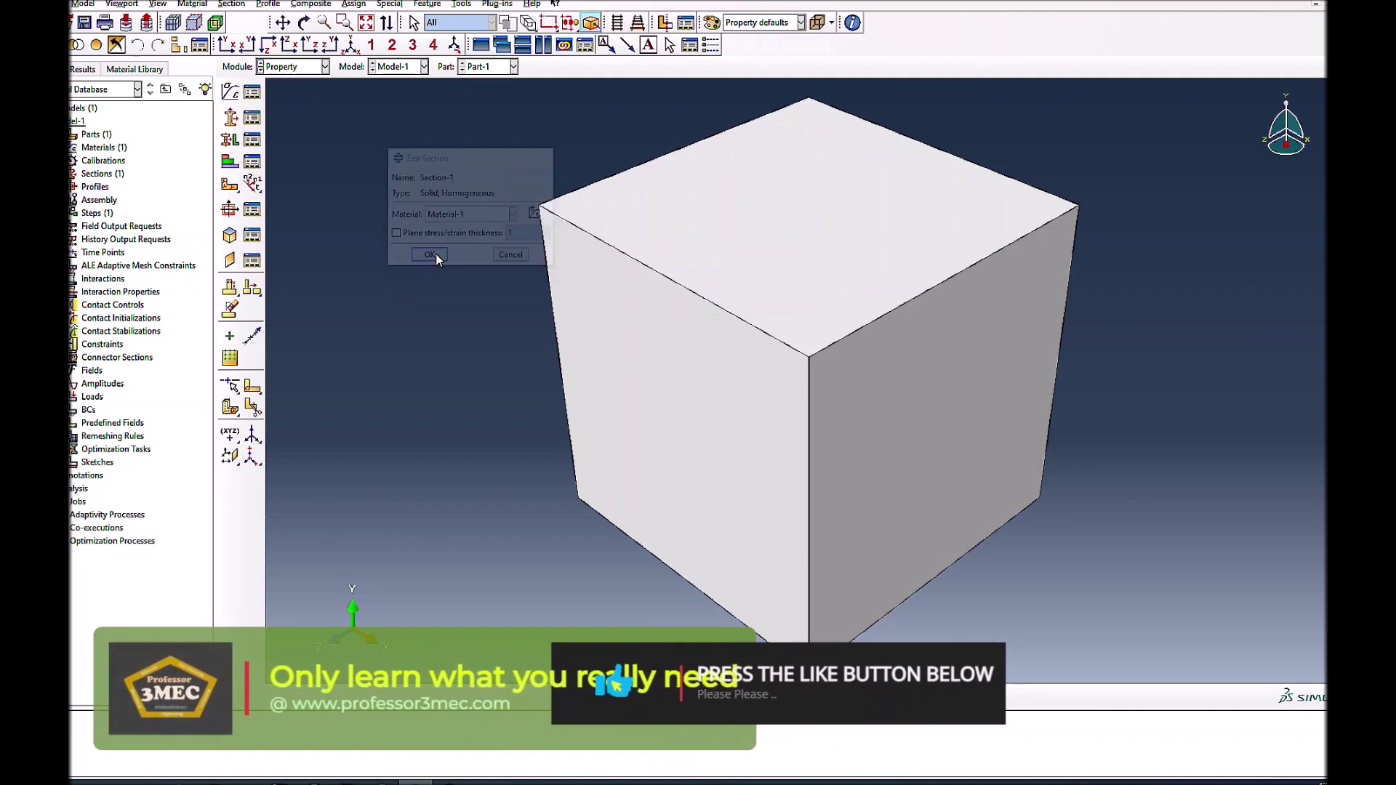
pyautogui.click(231, 140)
pyautogui.click(792, 364)
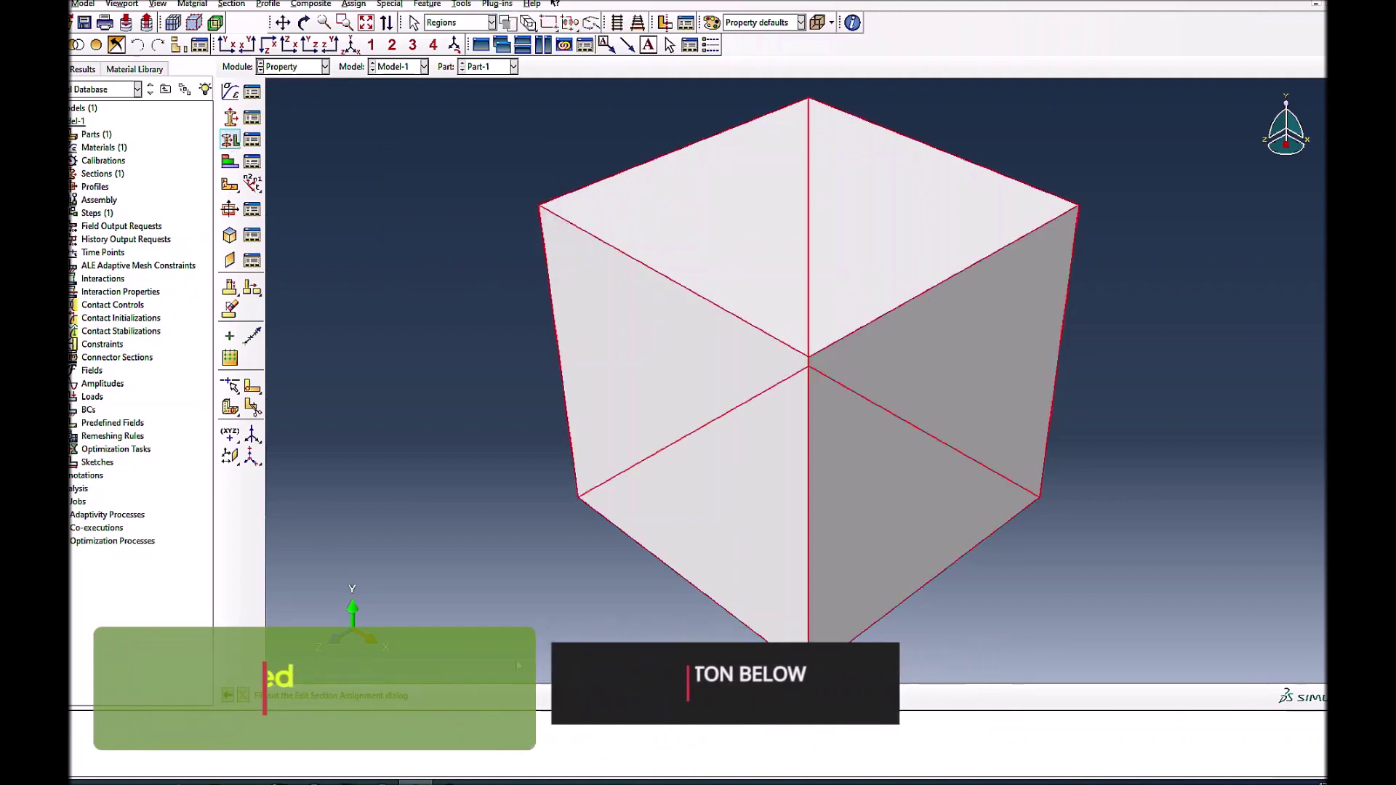
pyautogui.click(542, 697)
pyautogui.click(536, 314)
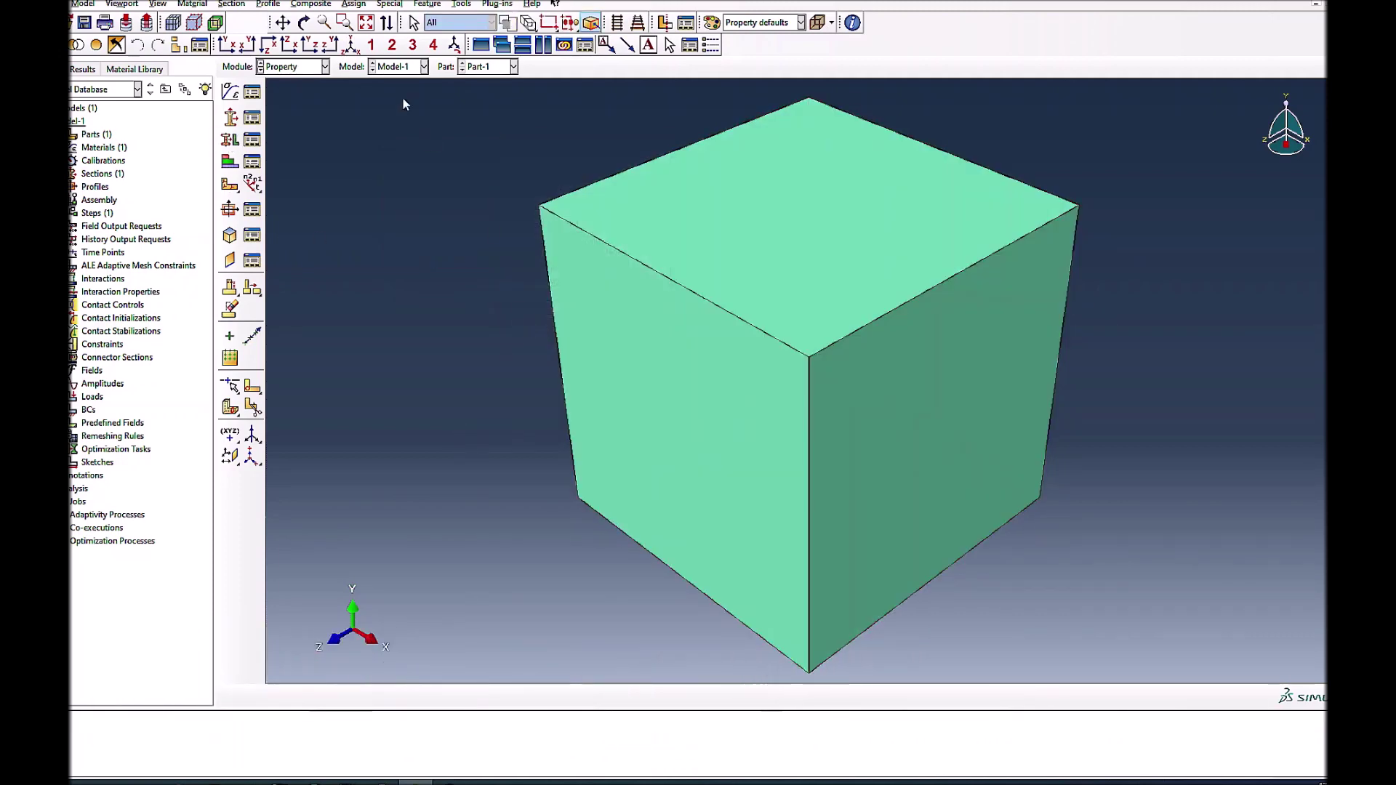
# Step: In the Assembly module, add a first instance of Part-1
pyautogui.click(298, 66)
pyautogui.click(295, 113)
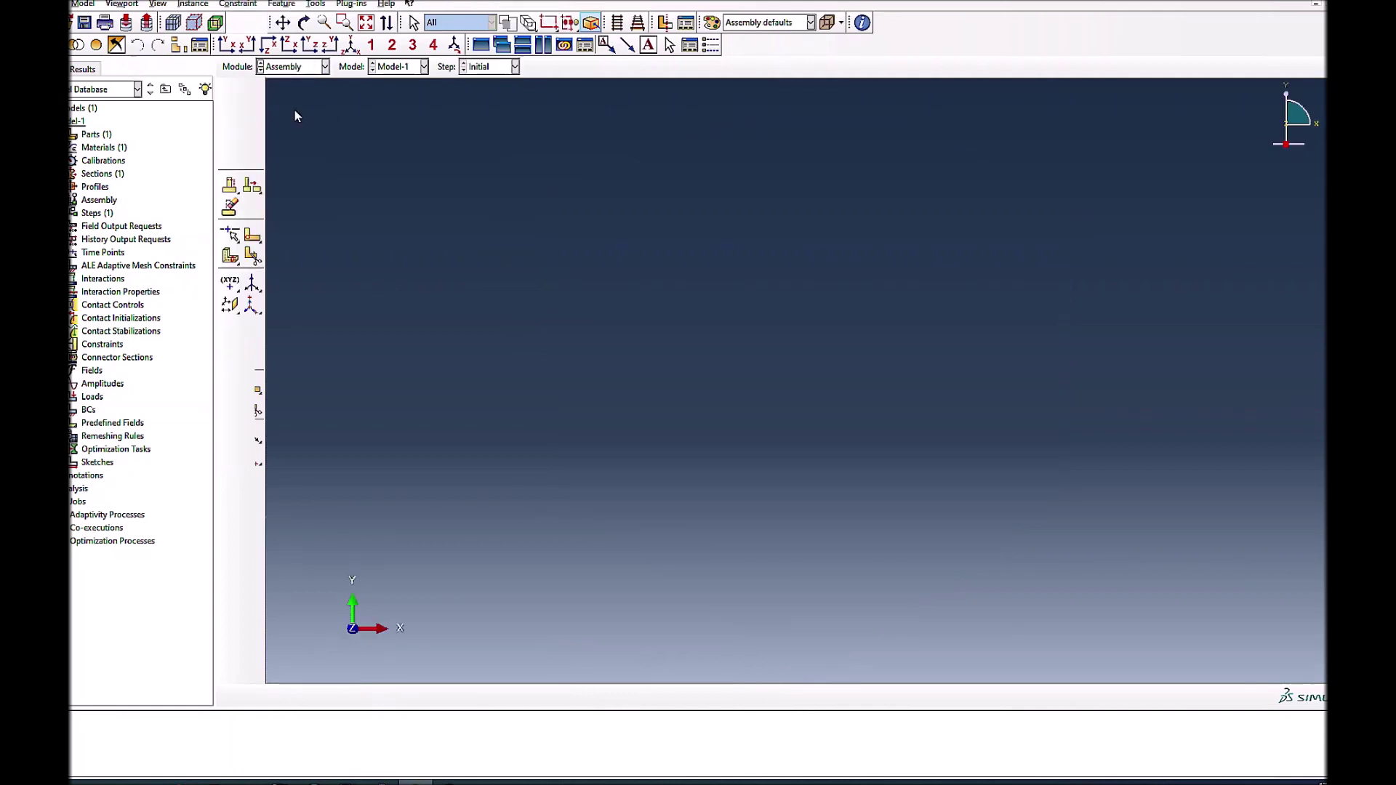
pyautogui.click(229, 91)
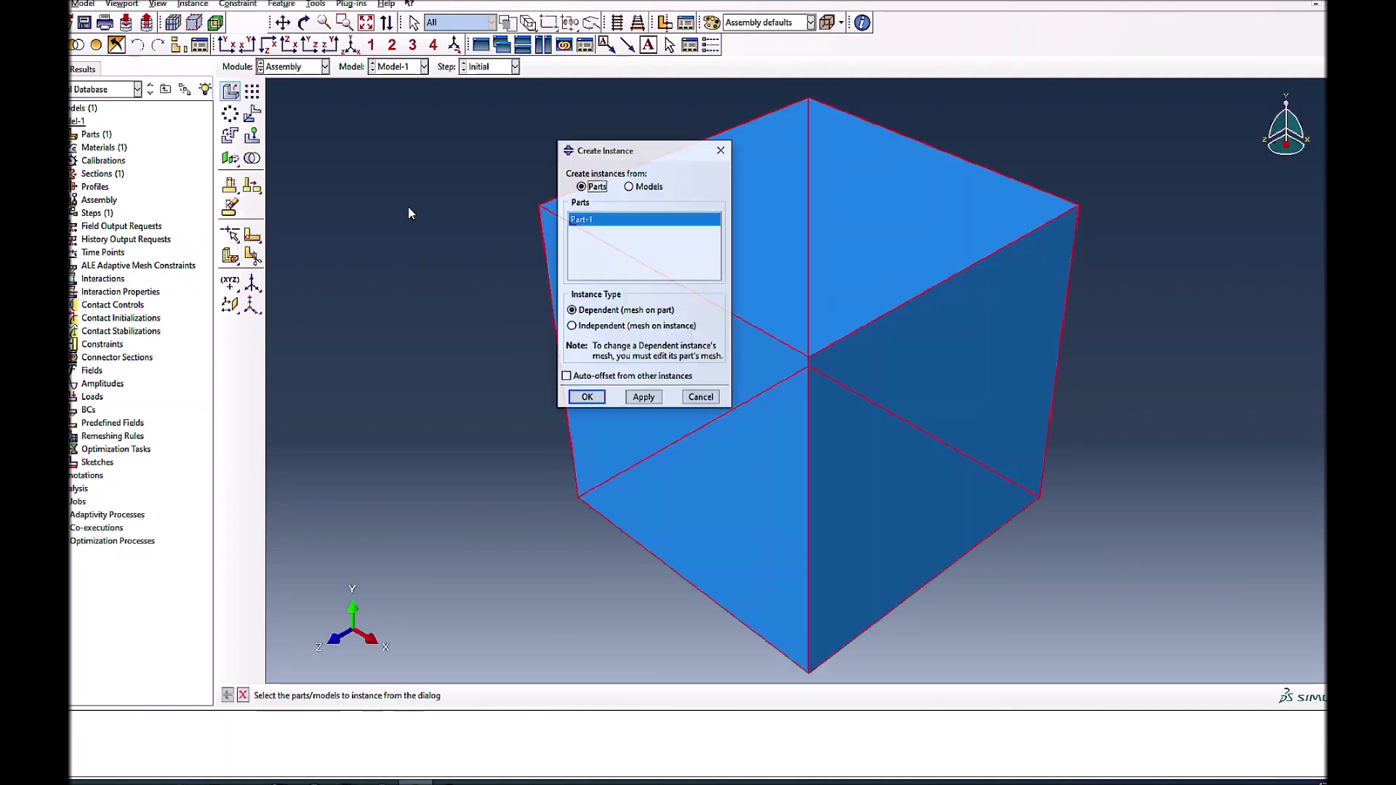
pyautogui.click(587, 398)
# Step: Add a second Part-1 instance, auto-offset beside the first cube
pyautogui.click(230, 92)
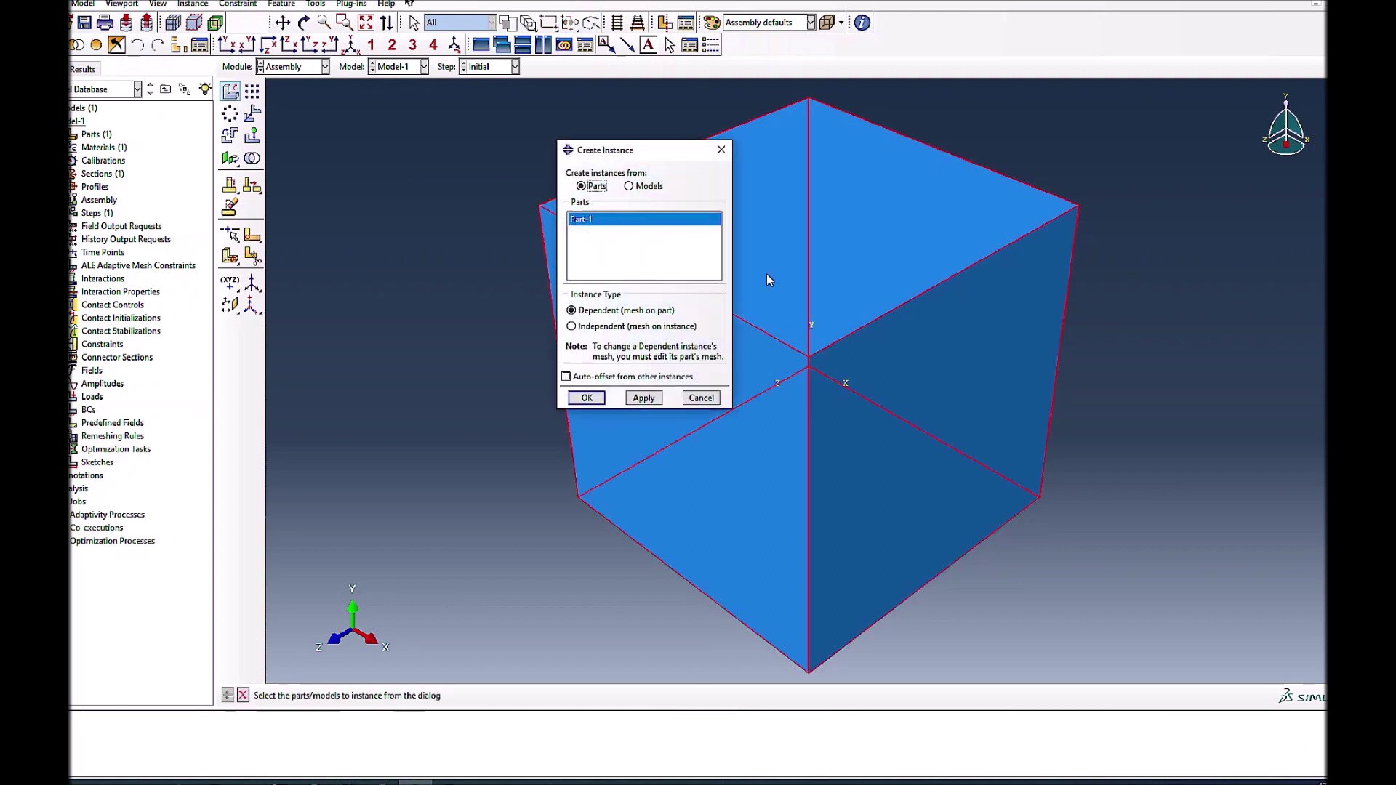
pyautogui.click(567, 376)
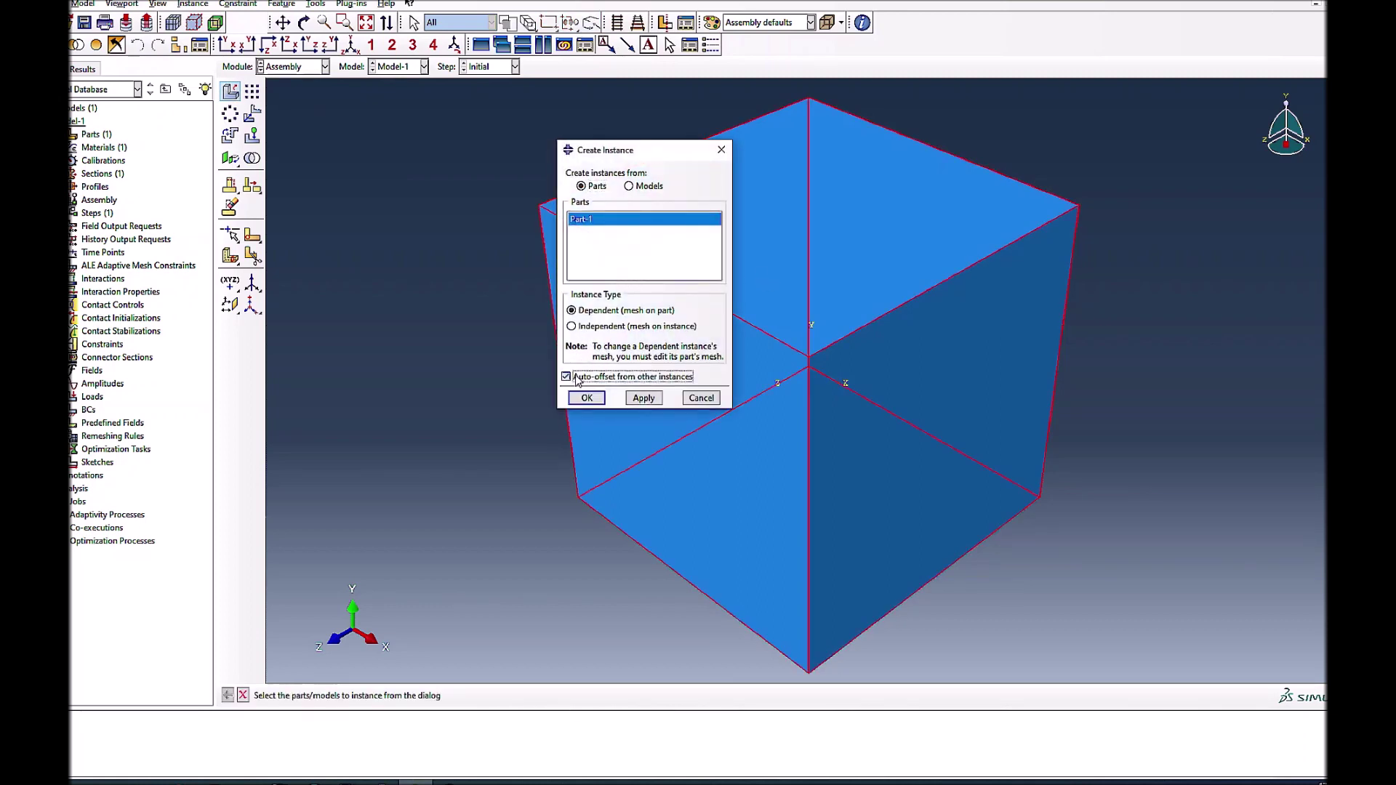
pyautogui.click(587, 397)
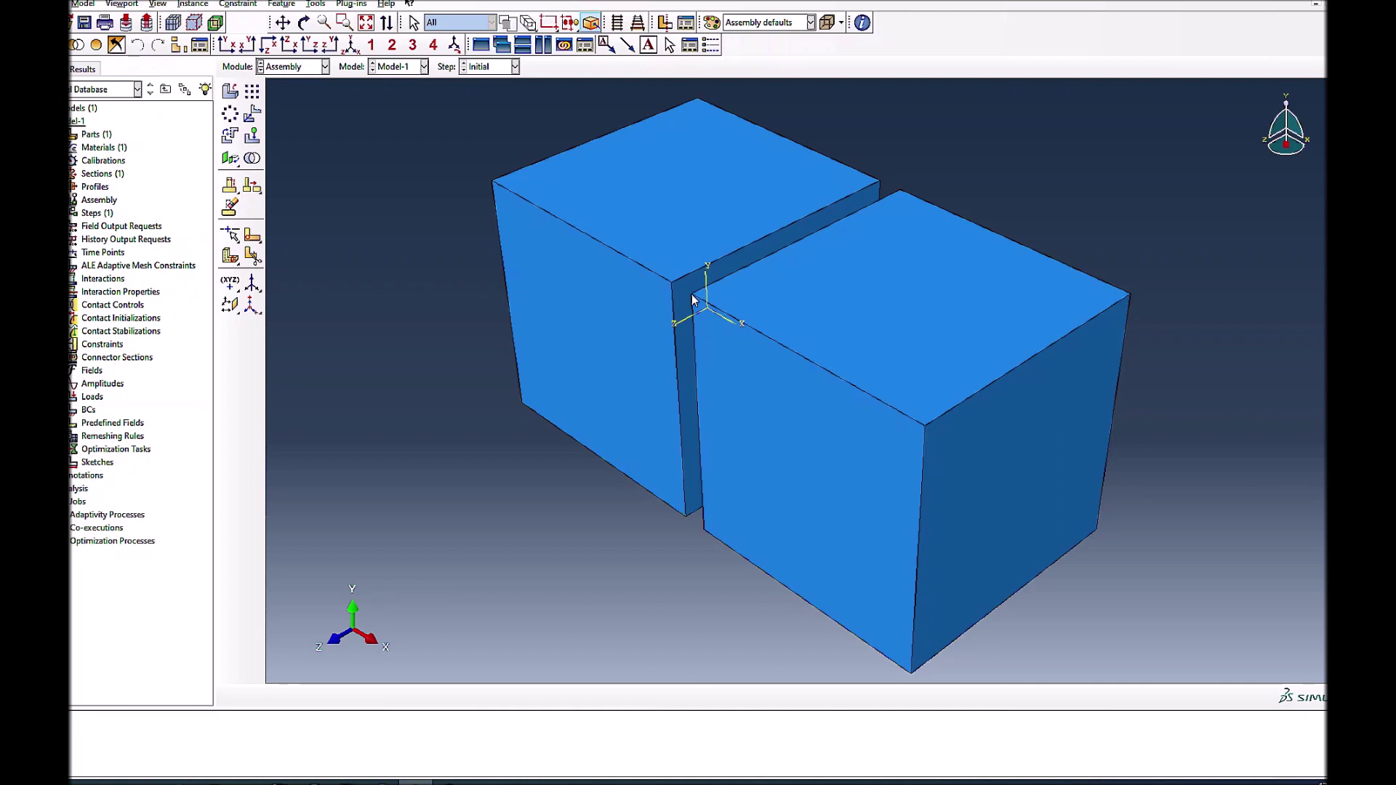
pyautogui.click(291, 67)
# Step: In the Step module, create Step-1 as a Static, General step after Initial
pyautogui.click(288, 121)
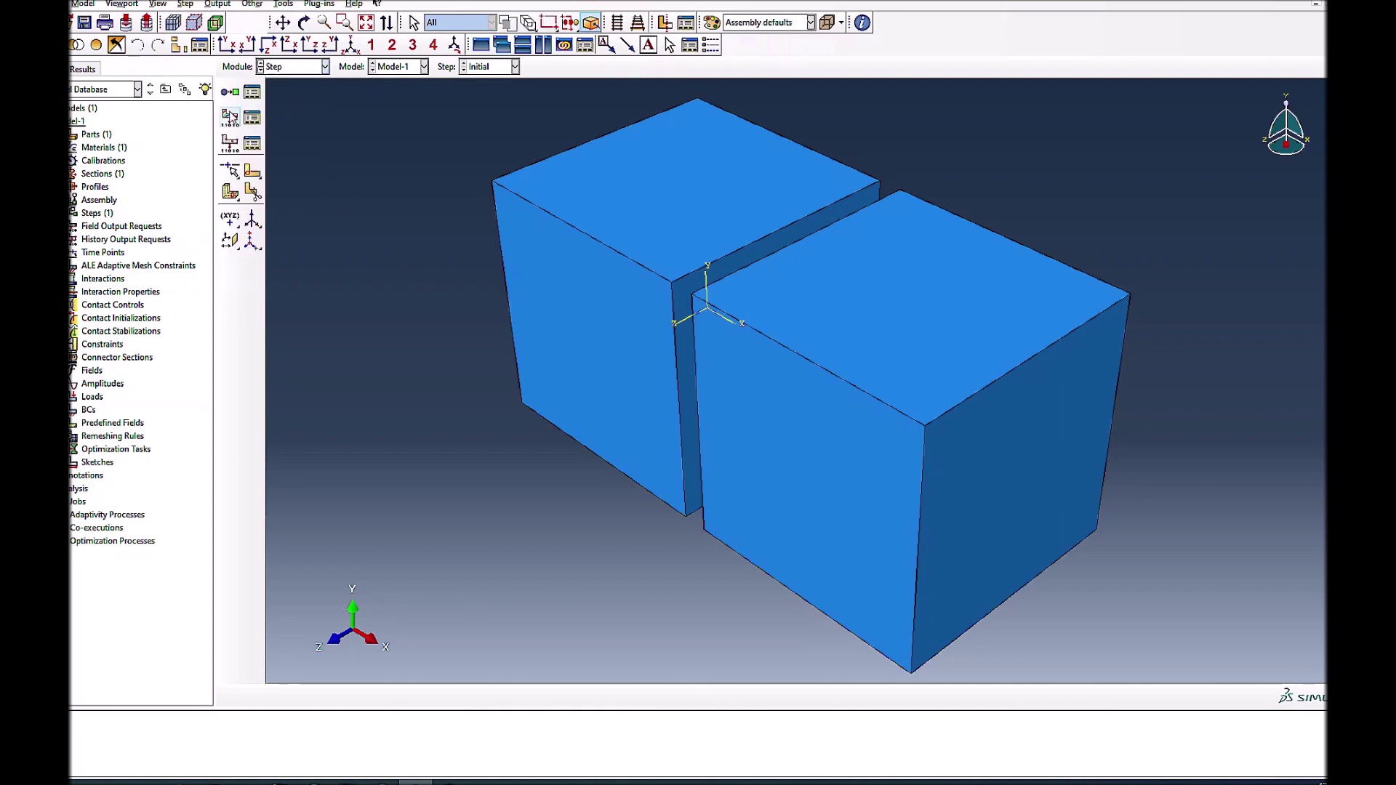
pyautogui.click(229, 117)
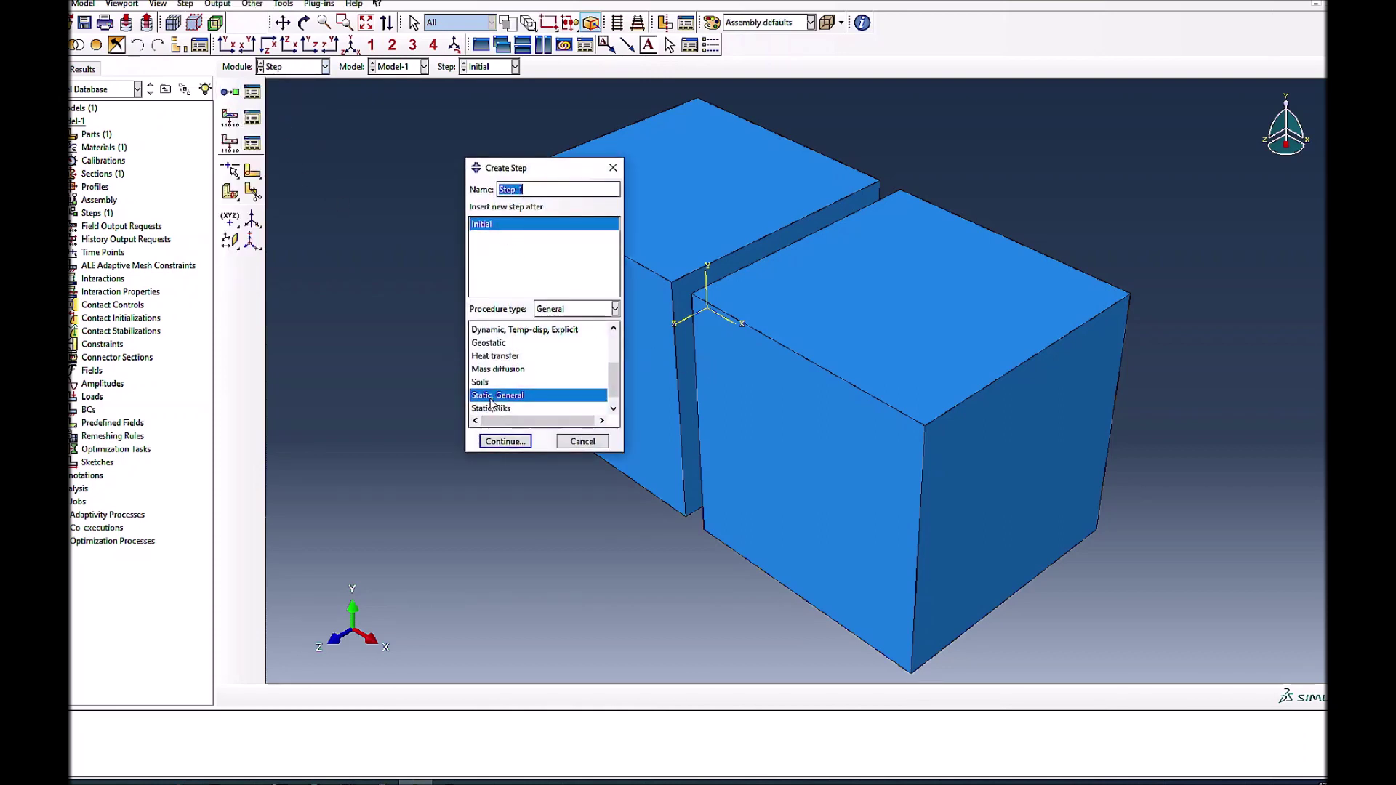
pyautogui.click(505, 442)
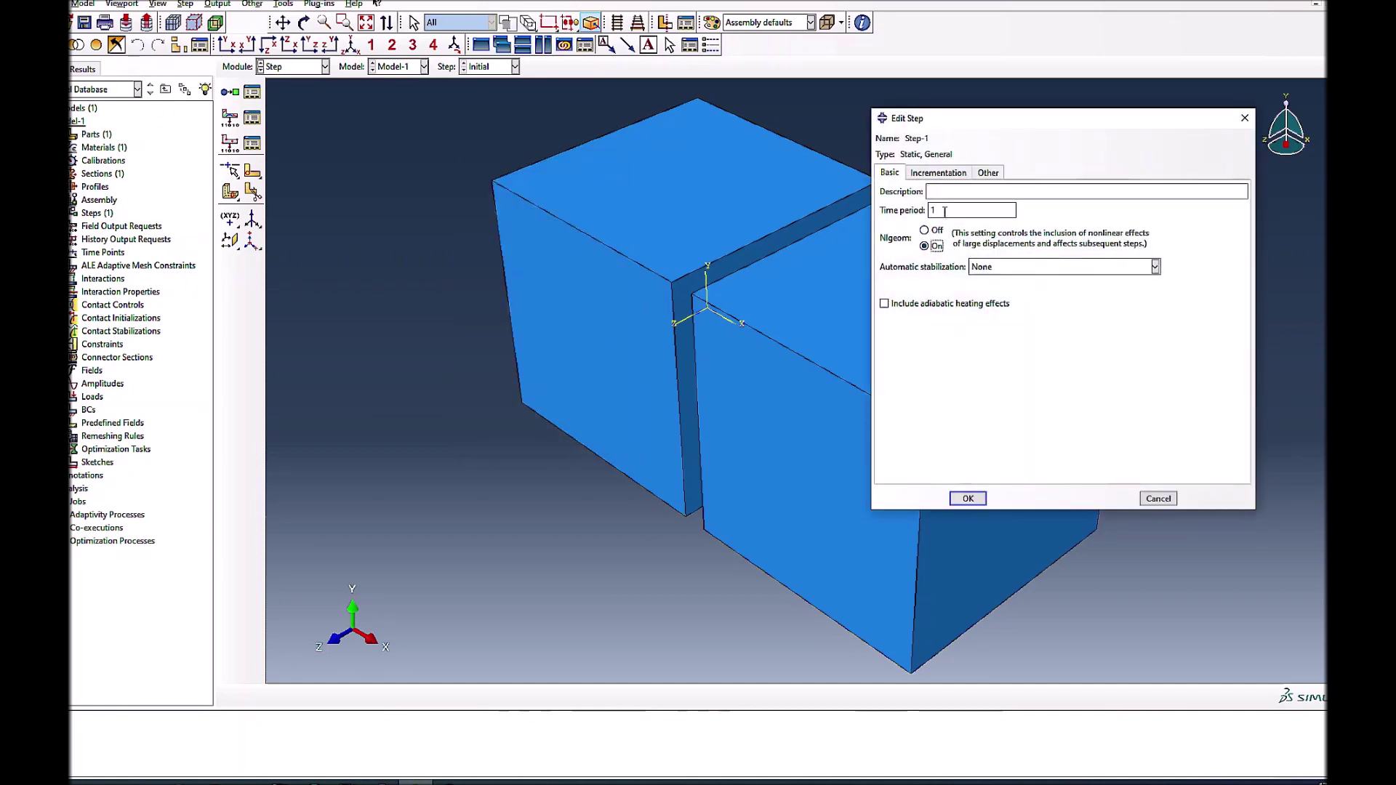
# Step: Give Step-1 10000 maximum increments, 0.1 initial and 0.1 maximum increment size, with Nlgeom on
pyautogui.click(938, 173)
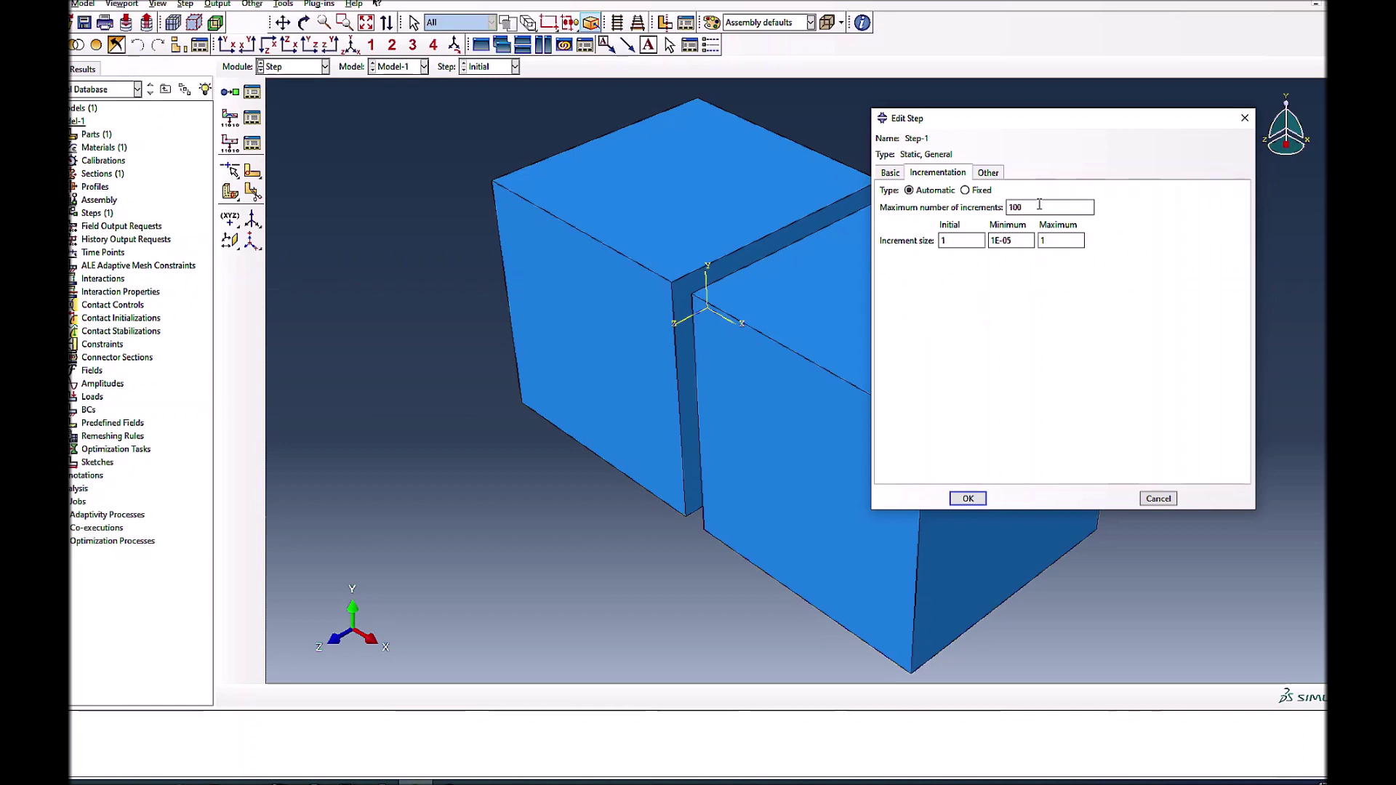
pyautogui.click(1040, 206)
pyautogui.write('00')
pyautogui.press('Tab')
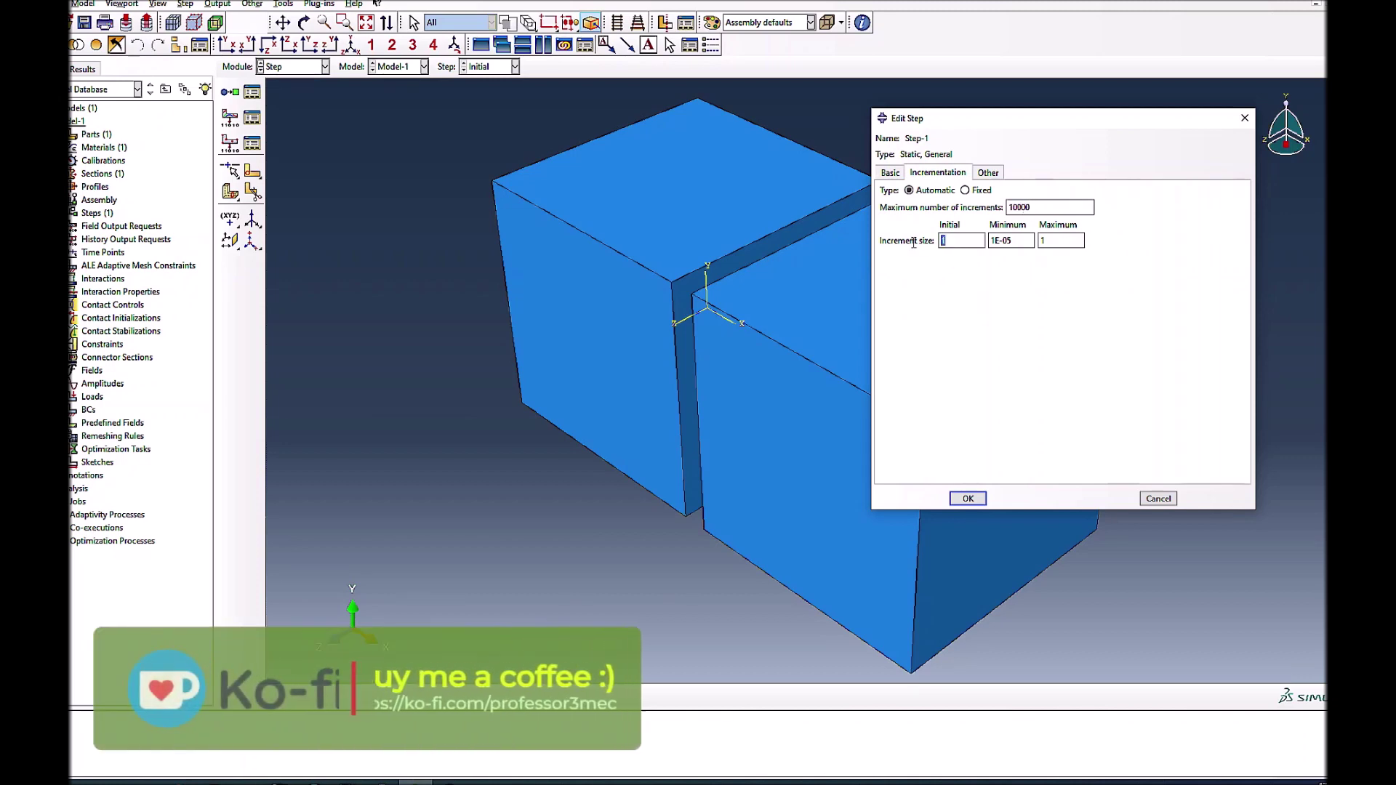
pyautogui.write('0.')
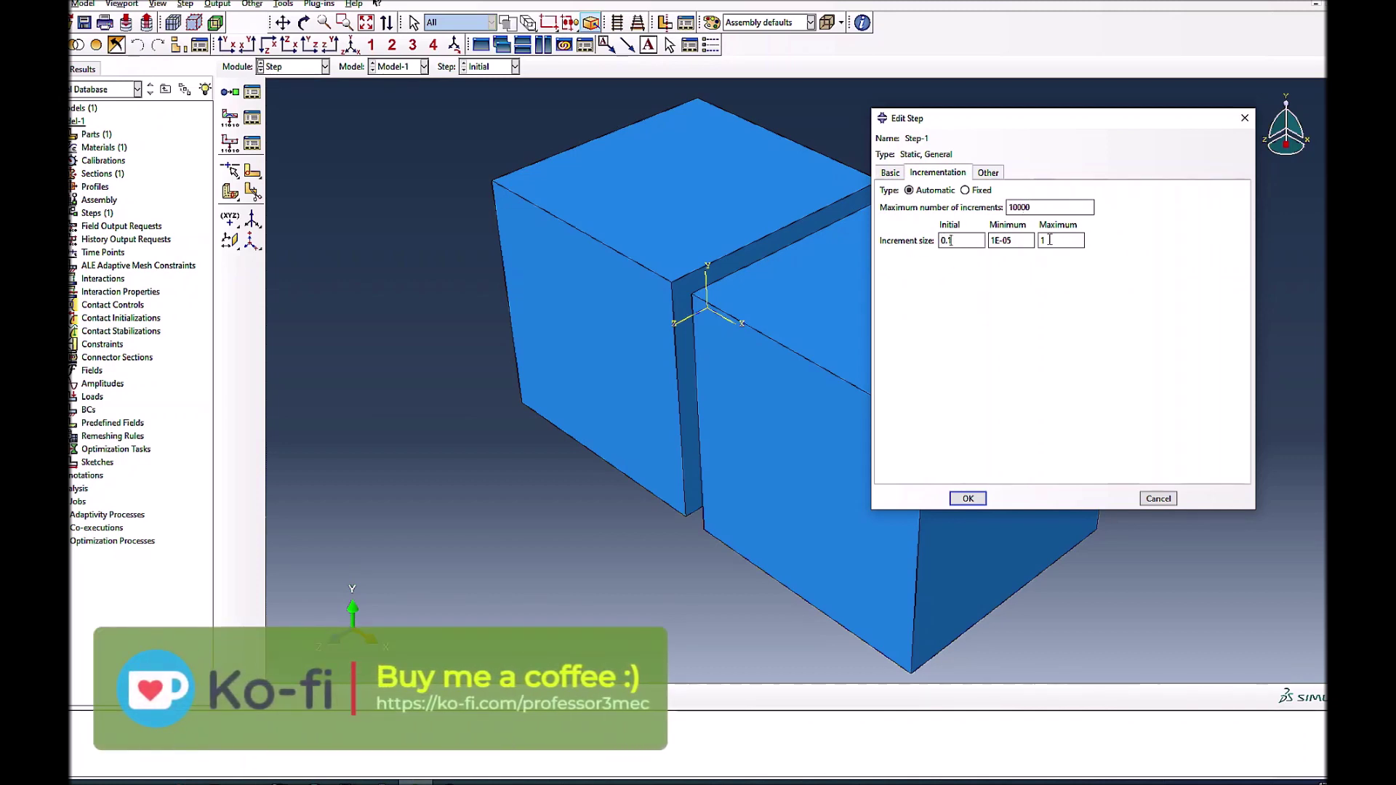
pyautogui.doubleClick(1045, 241)
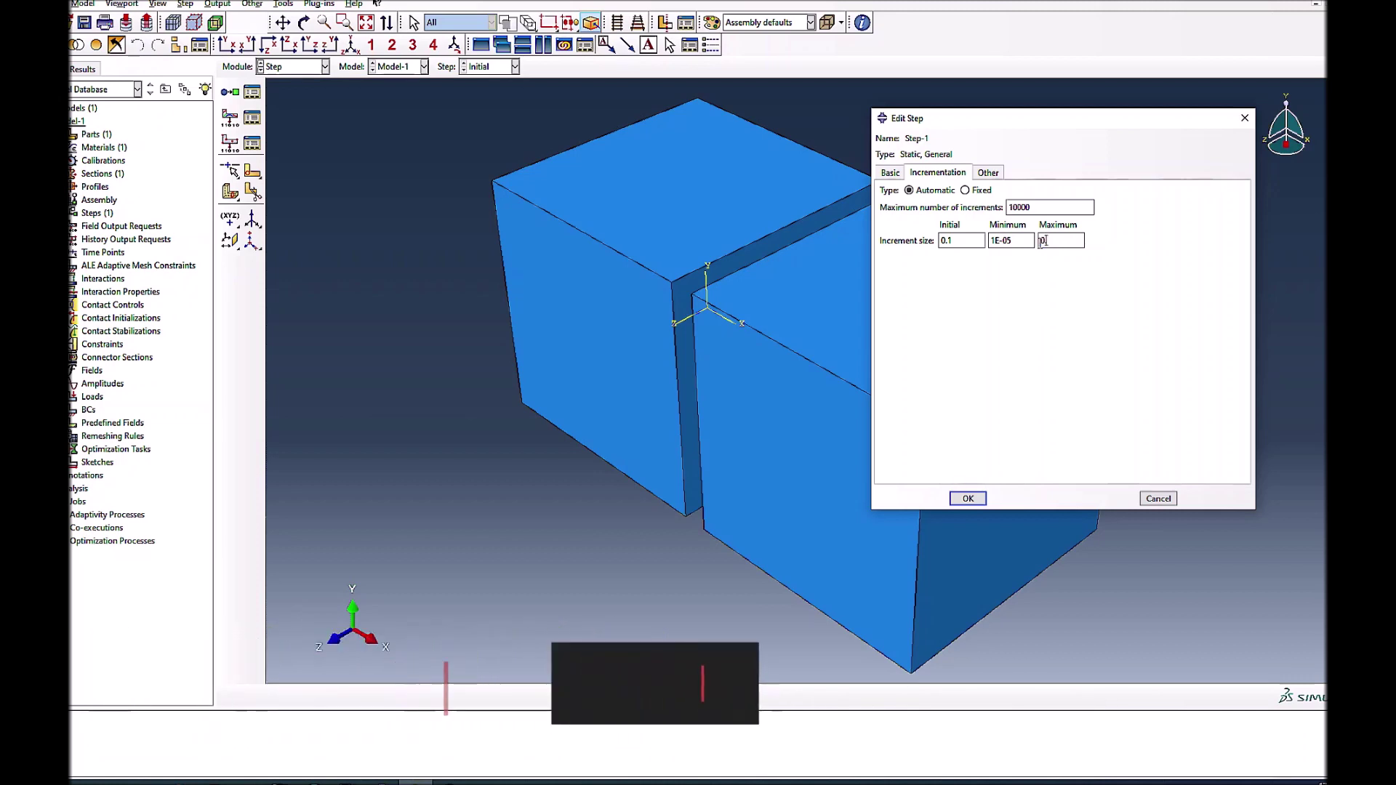
pyautogui.write('0.1')
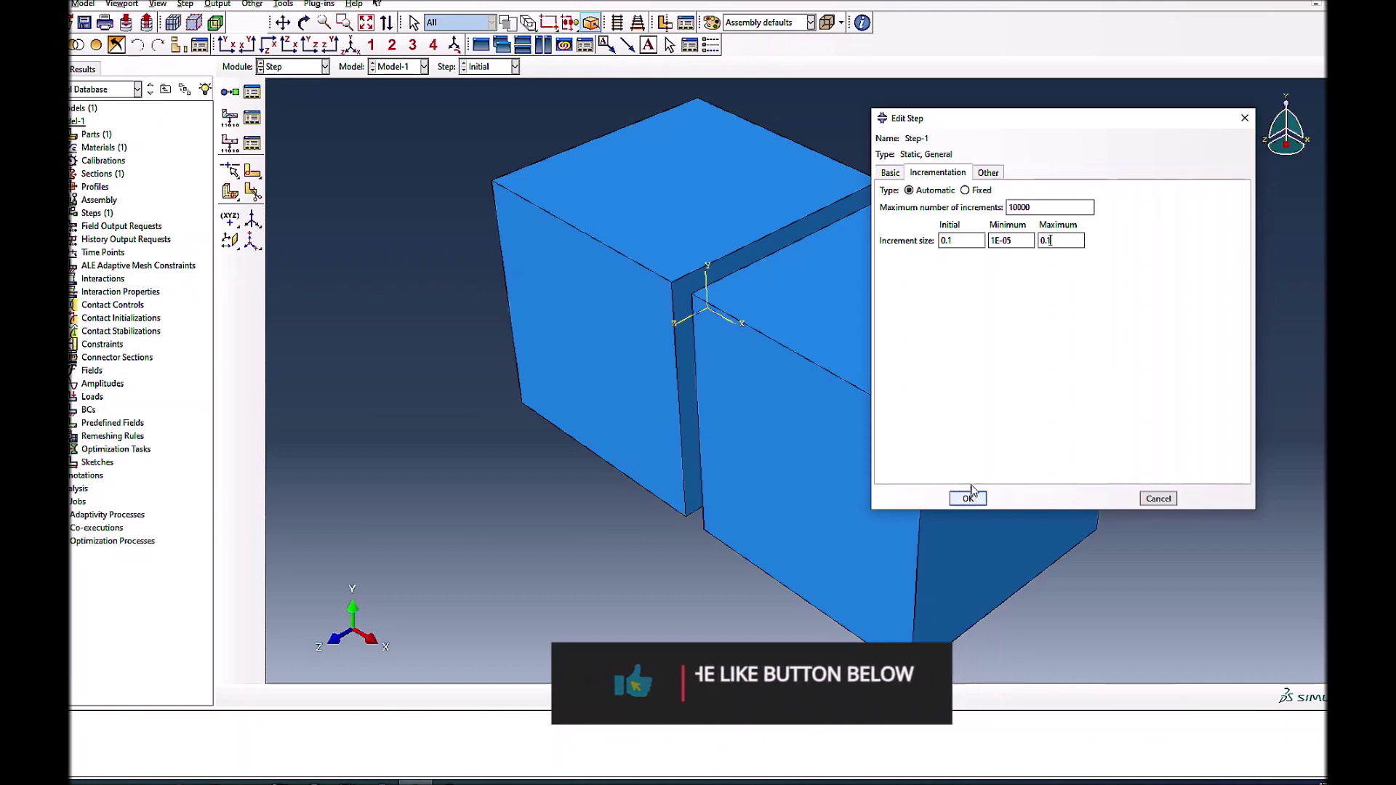
pyautogui.click(890, 173)
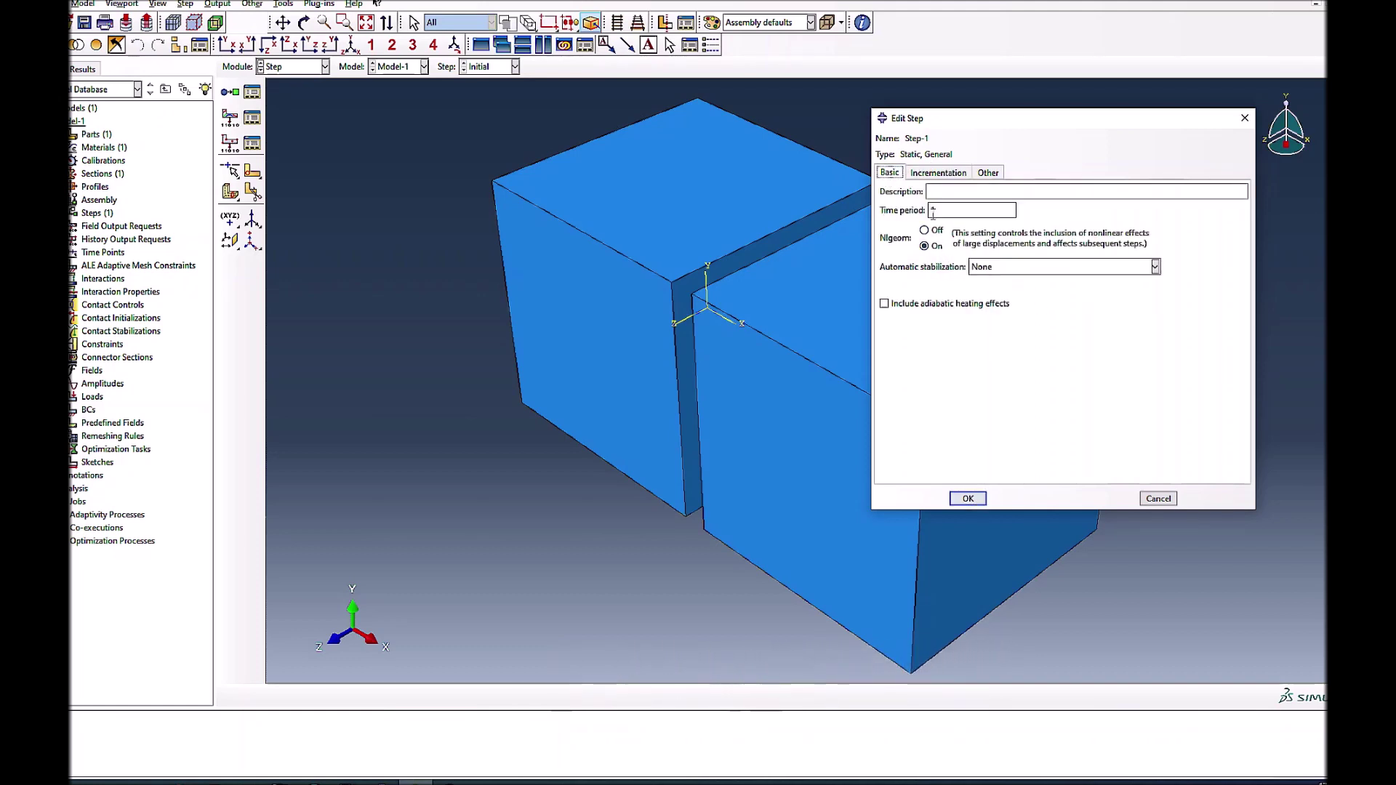
pyautogui.click(966, 499)
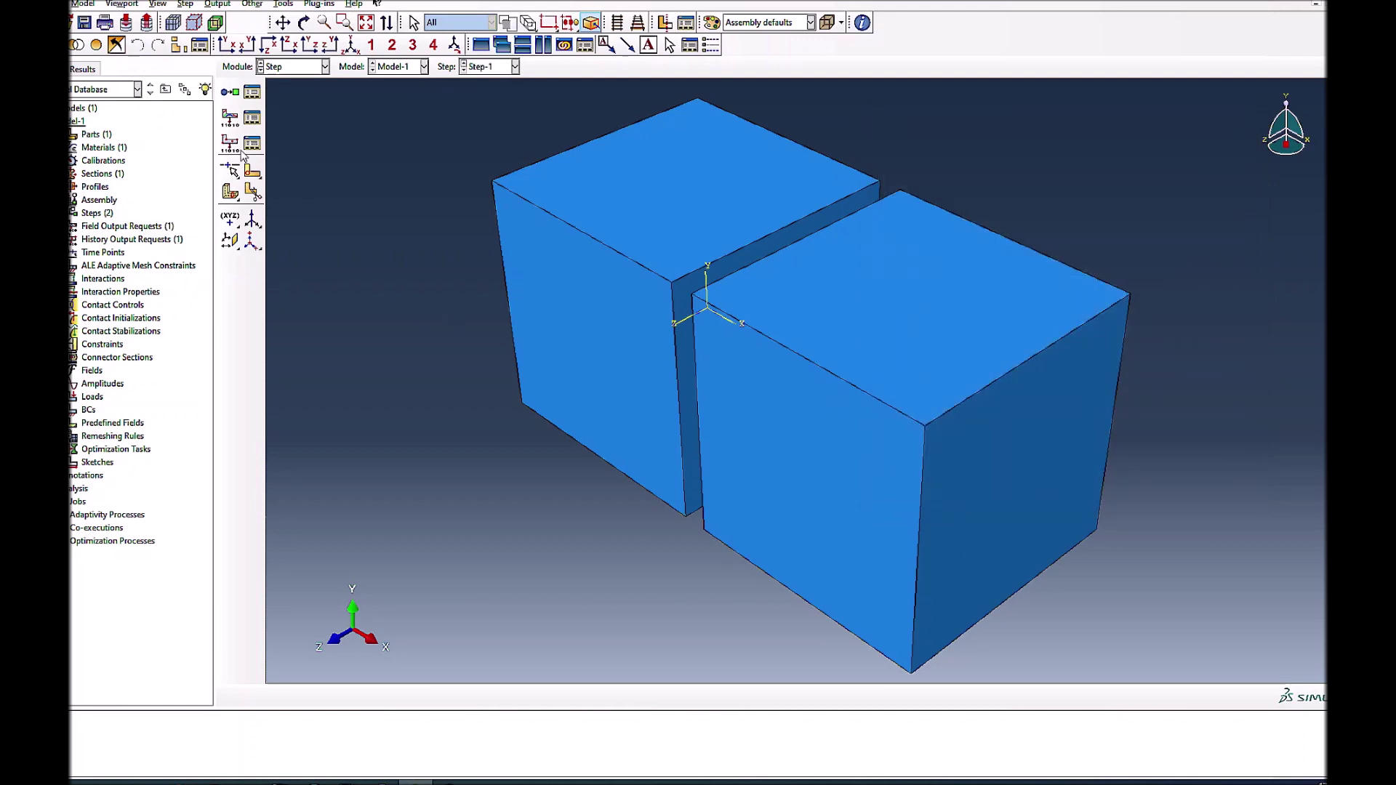
# Step: In the Interaction module, create contact property IntProp-1 with frictionless tangential and hard normal behaviour
pyautogui.click(287, 69)
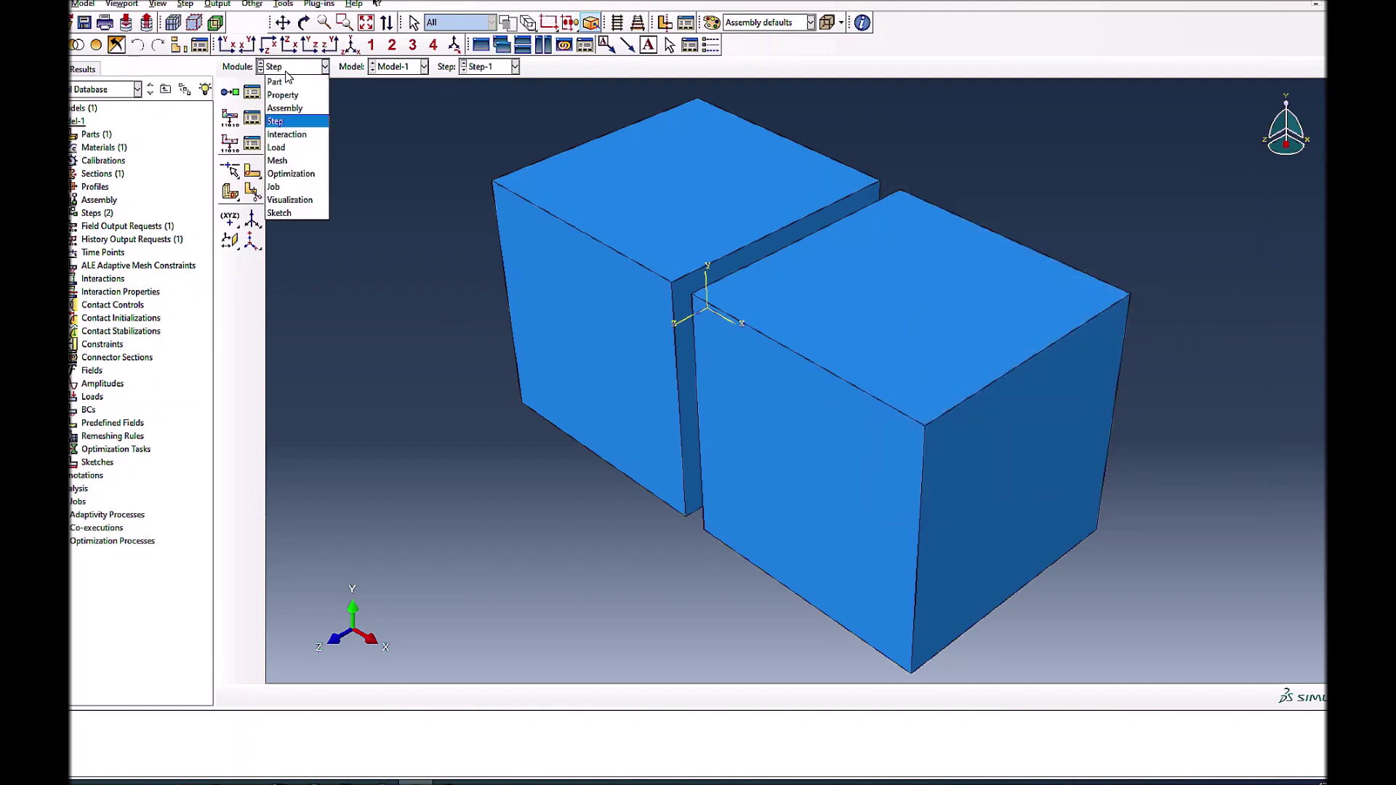
pyautogui.click(293, 133)
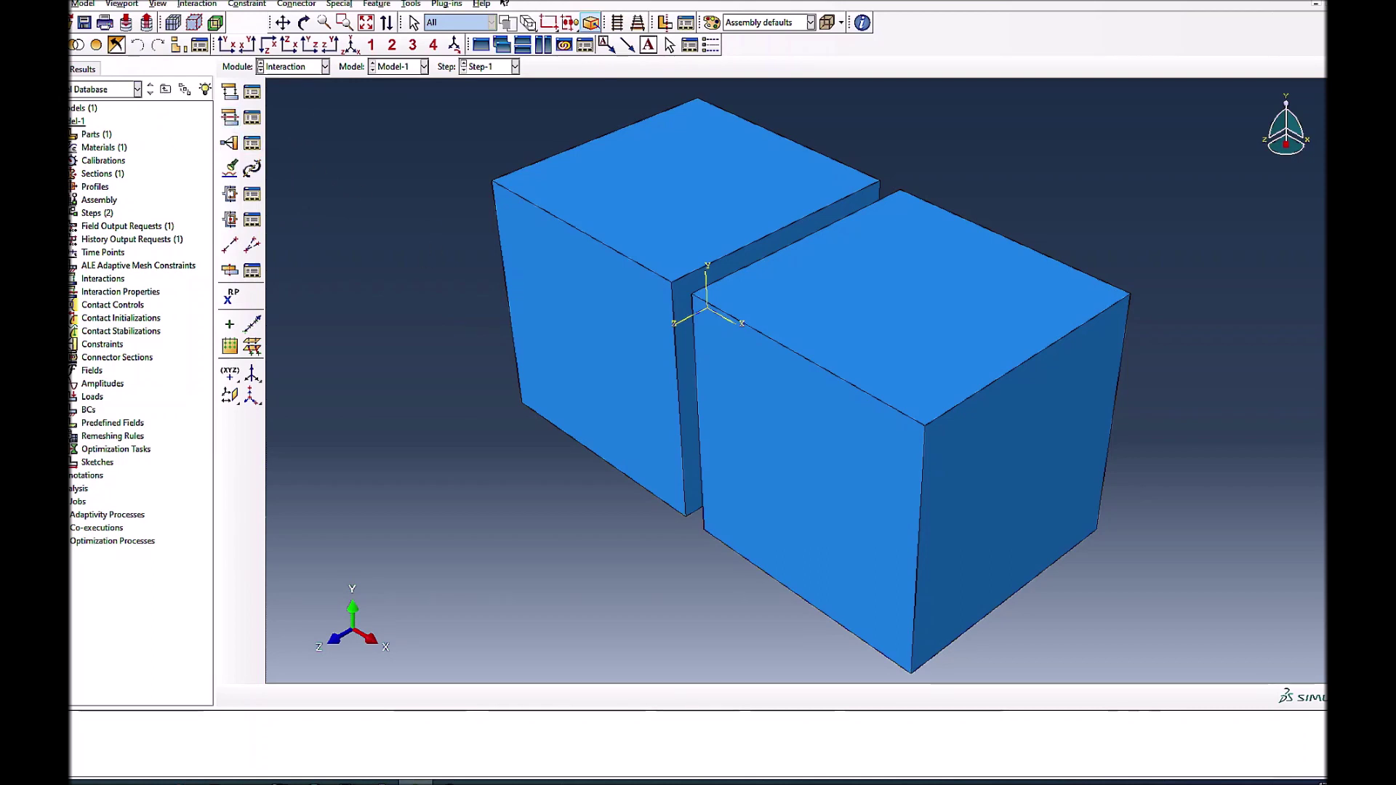
pyautogui.click(230, 117)
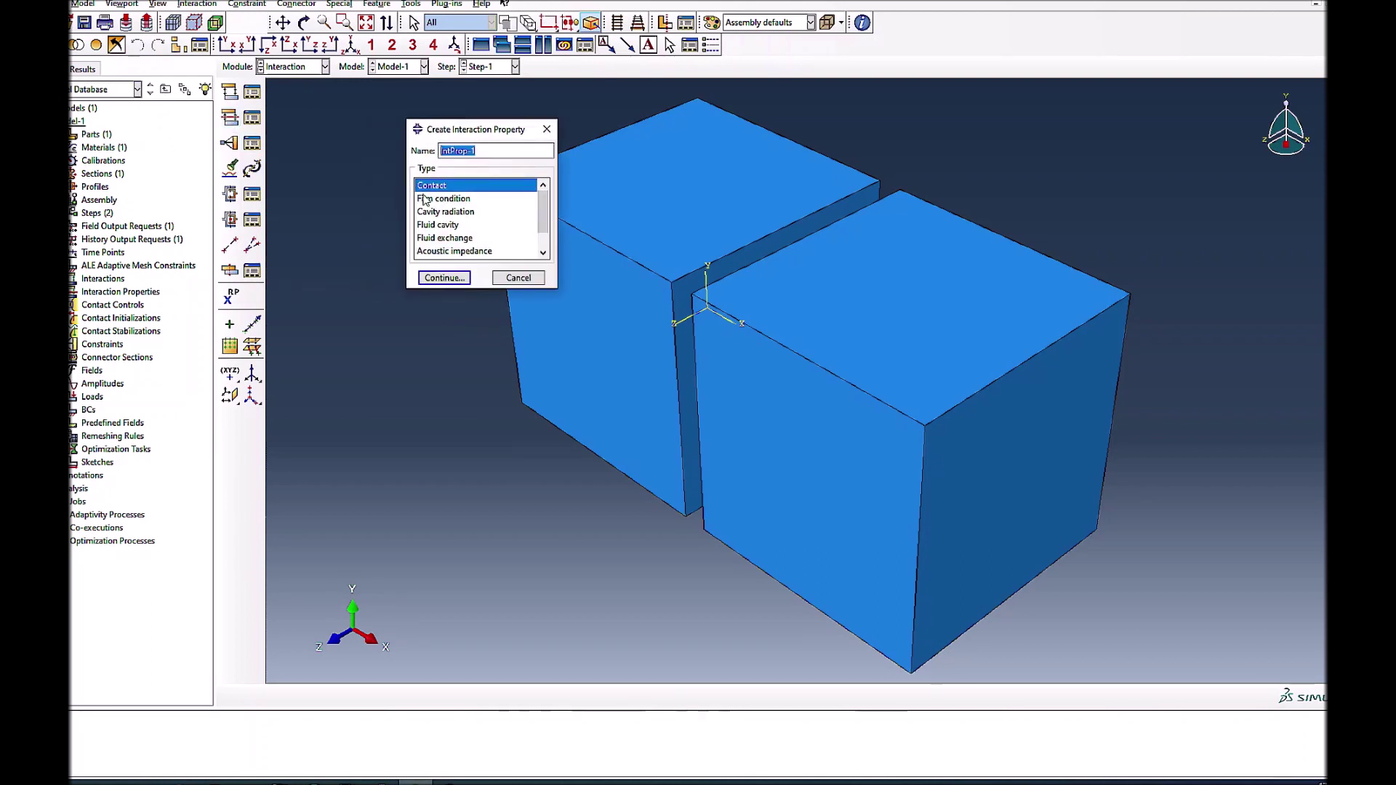
pyautogui.click(442, 278)
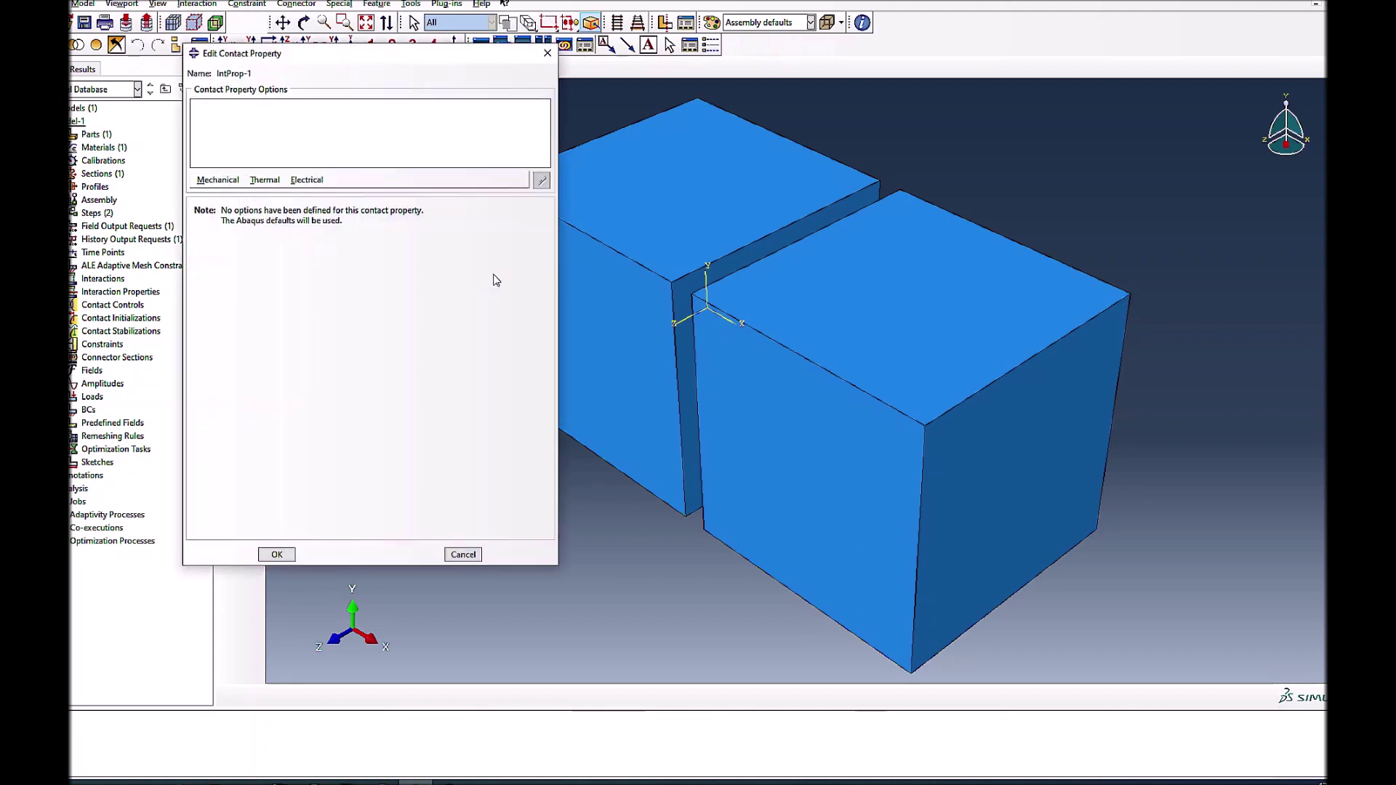
pyautogui.click(218, 180)
pyautogui.click(227, 195)
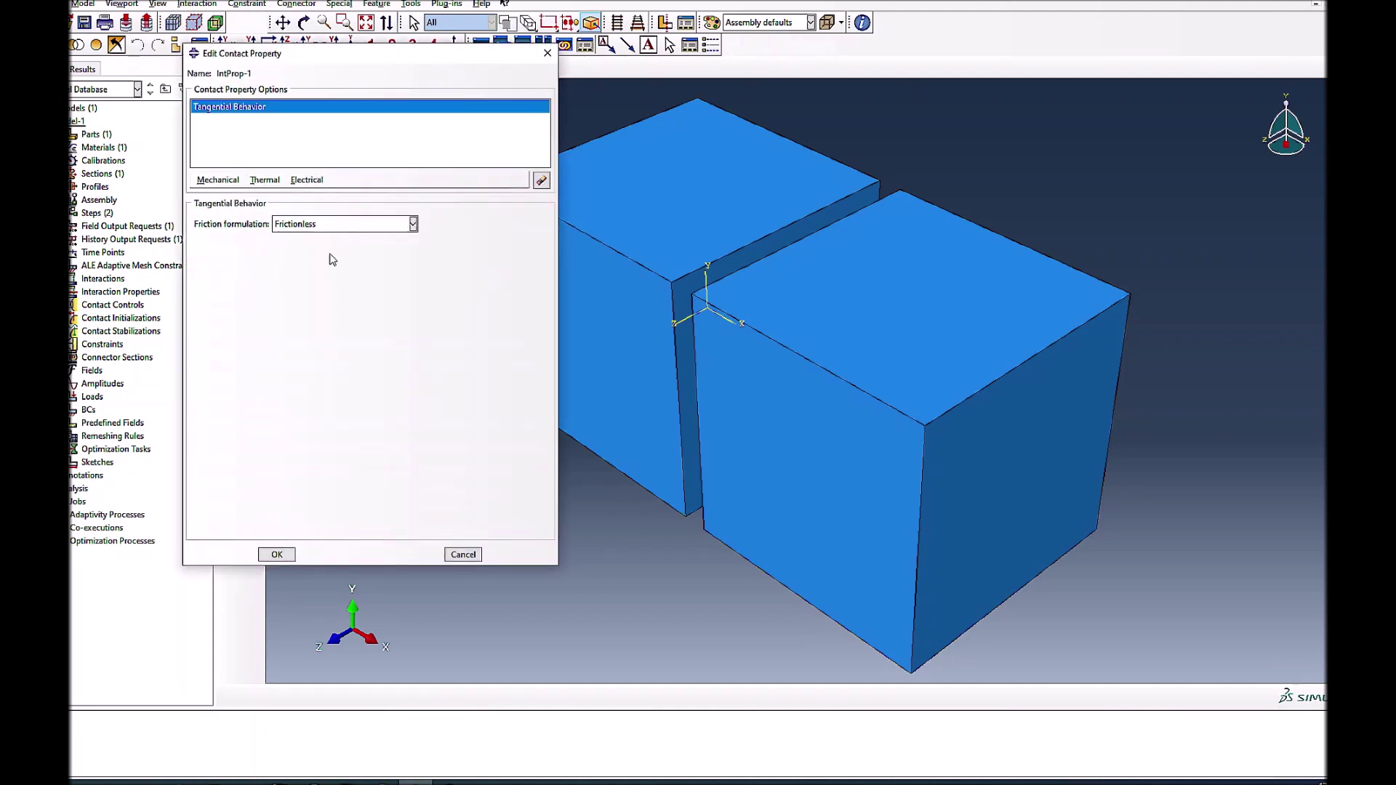
pyautogui.click(219, 181)
pyautogui.click(239, 208)
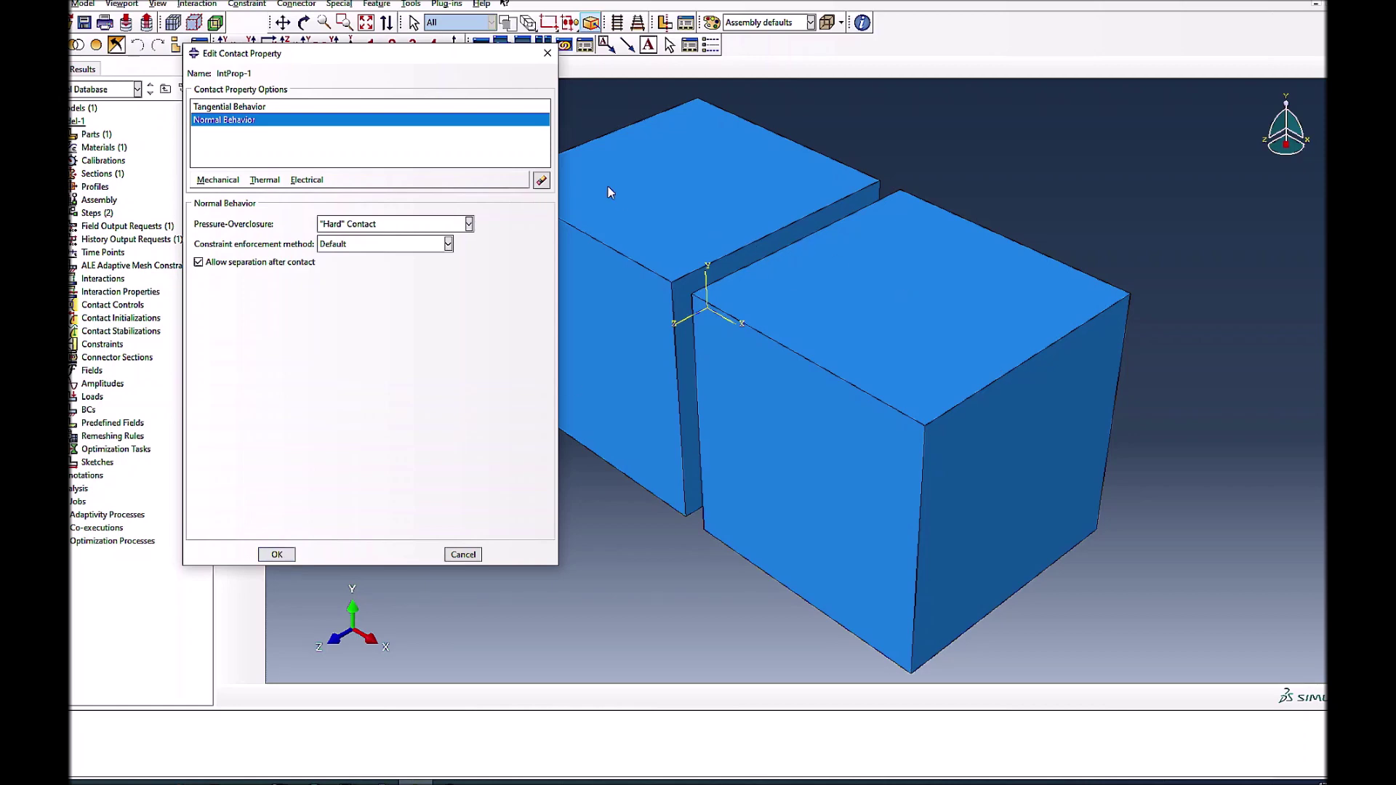
pyautogui.click(275, 554)
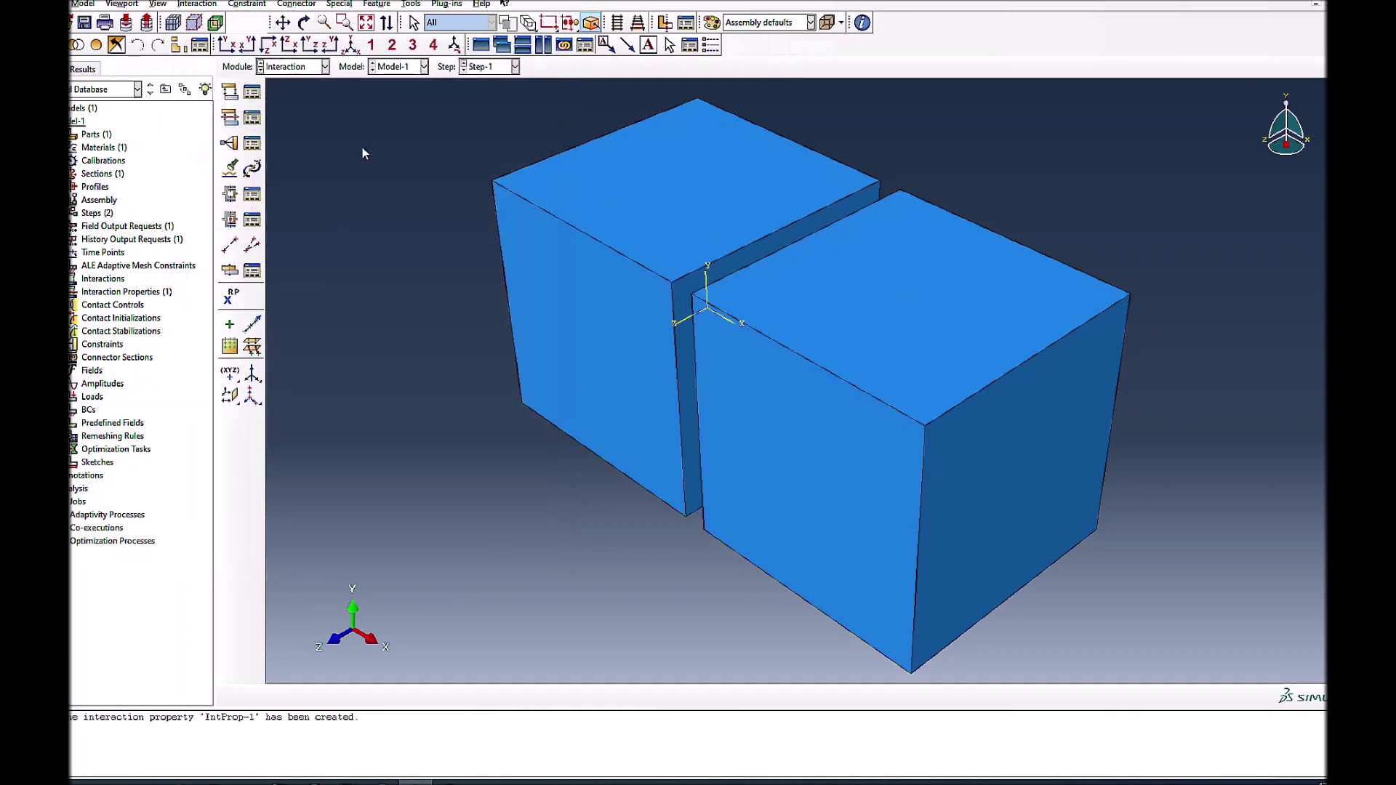
# Step: Define surface-to-surface contact Int-1: left cube's gap face as master, right cube's as slave
pyautogui.click(230, 92)
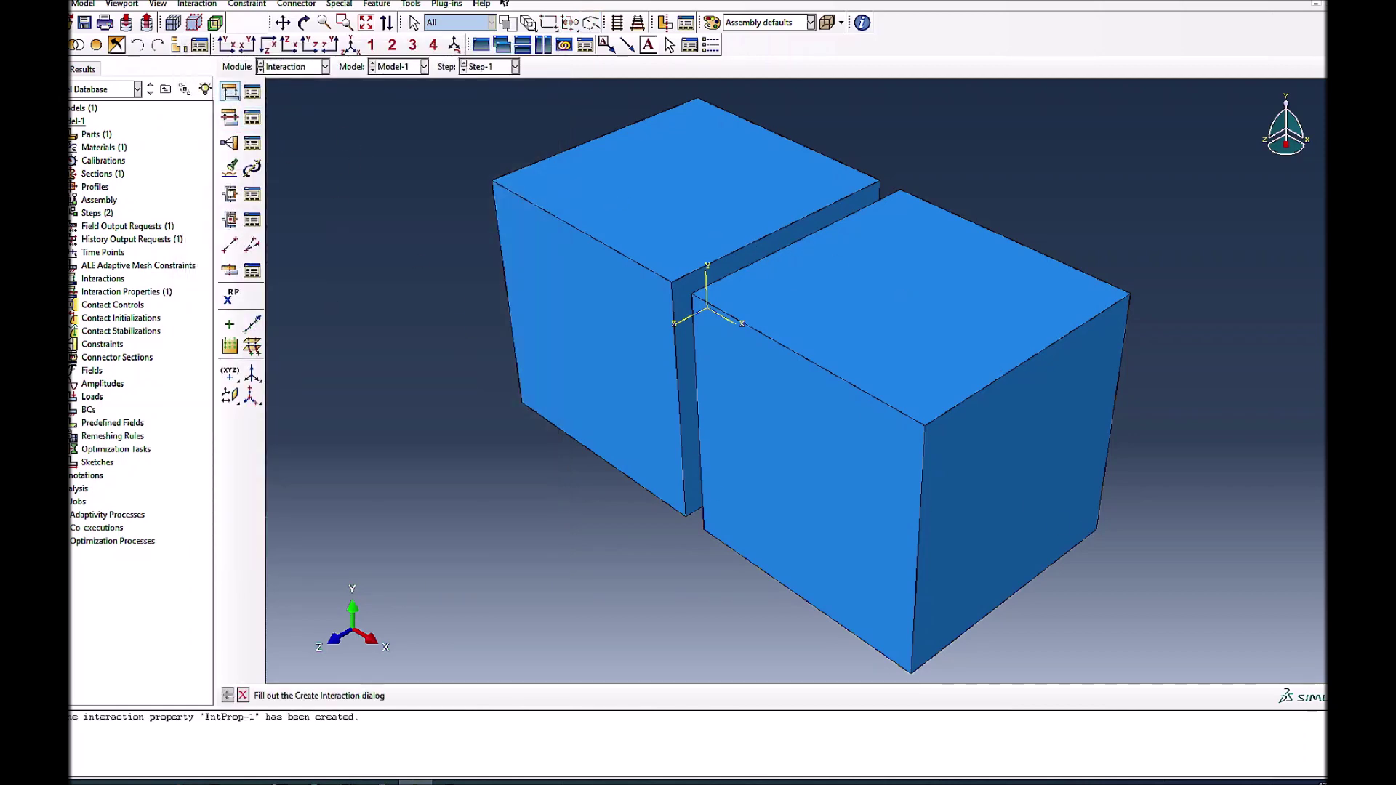
pyautogui.moveTo(683, 150); pyautogui.dragTo(434, 127)
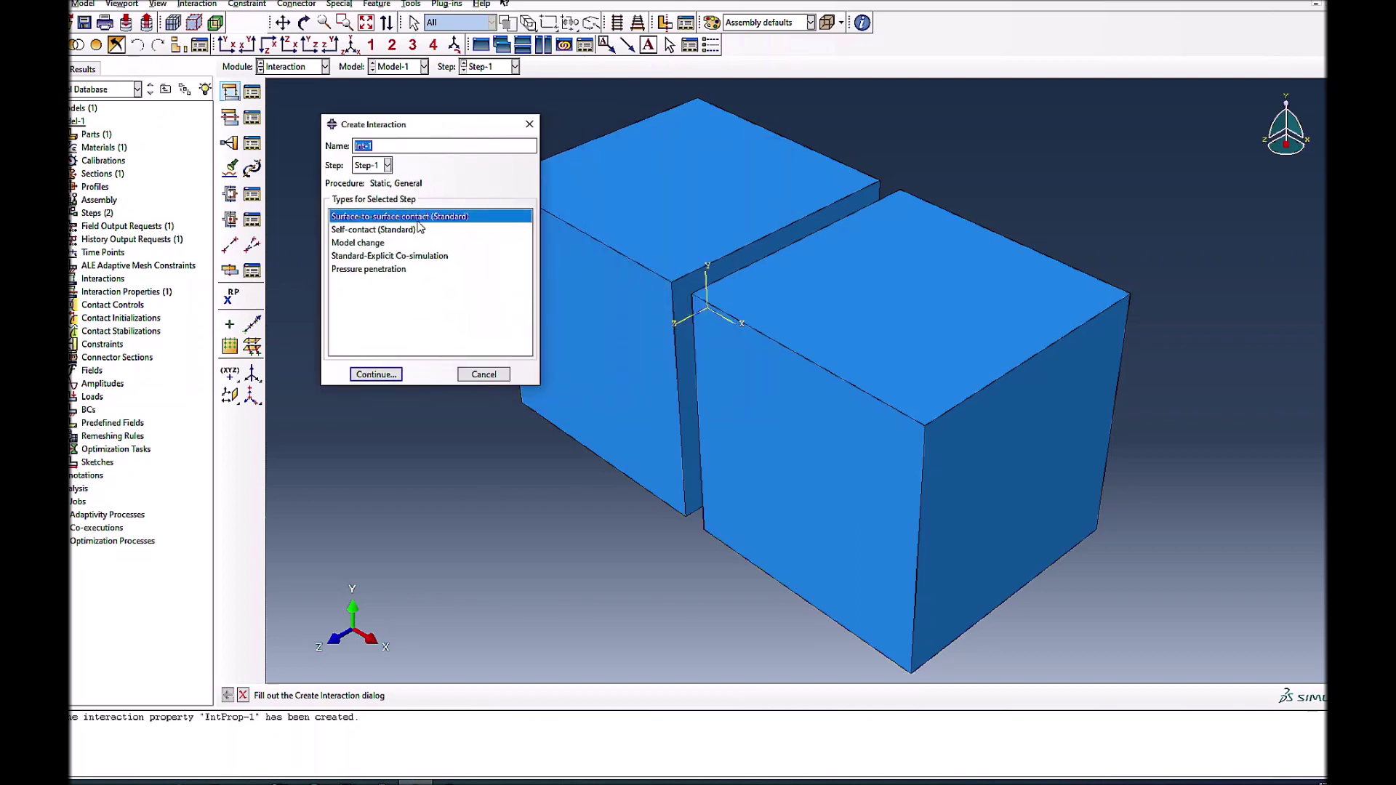
pyautogui.click(369, 376)
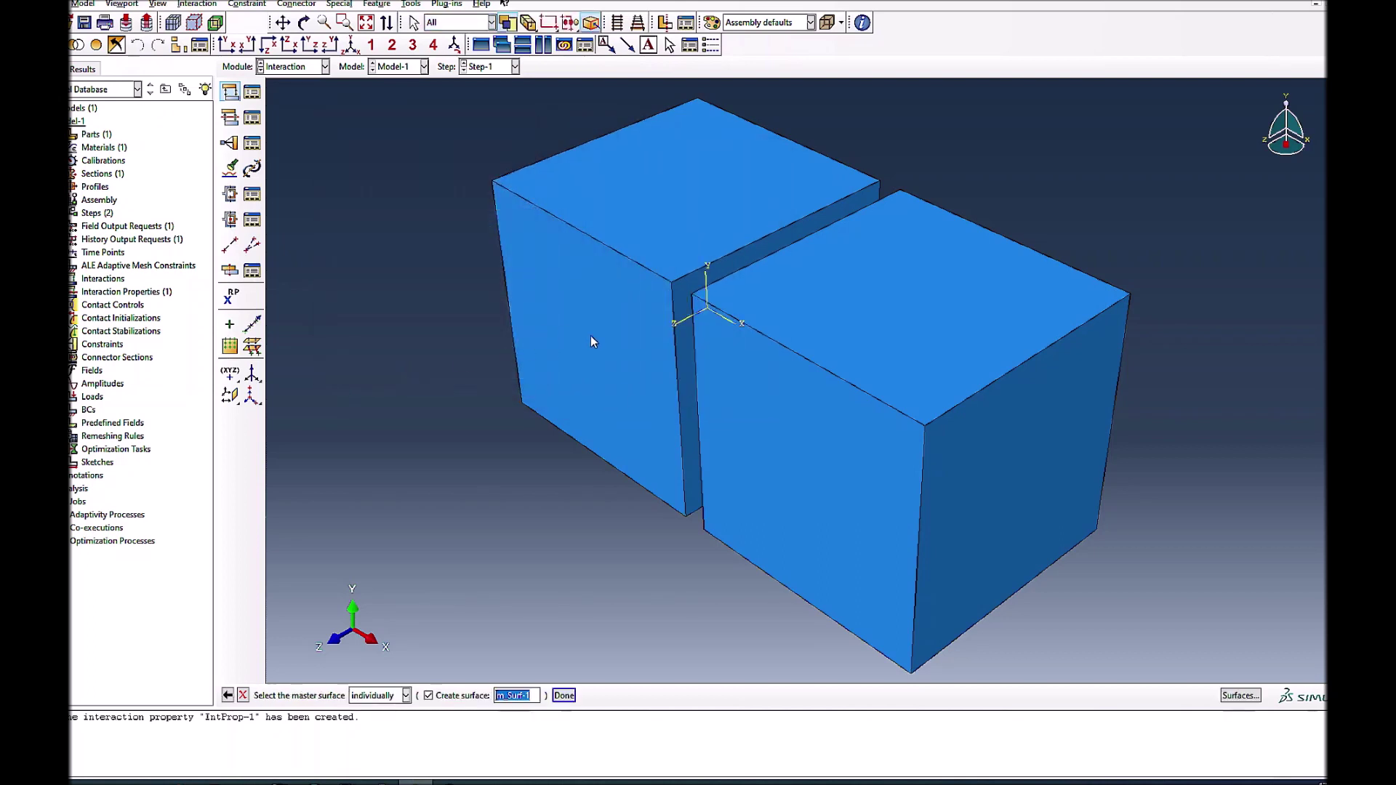
pyautogui.click(682, 284)
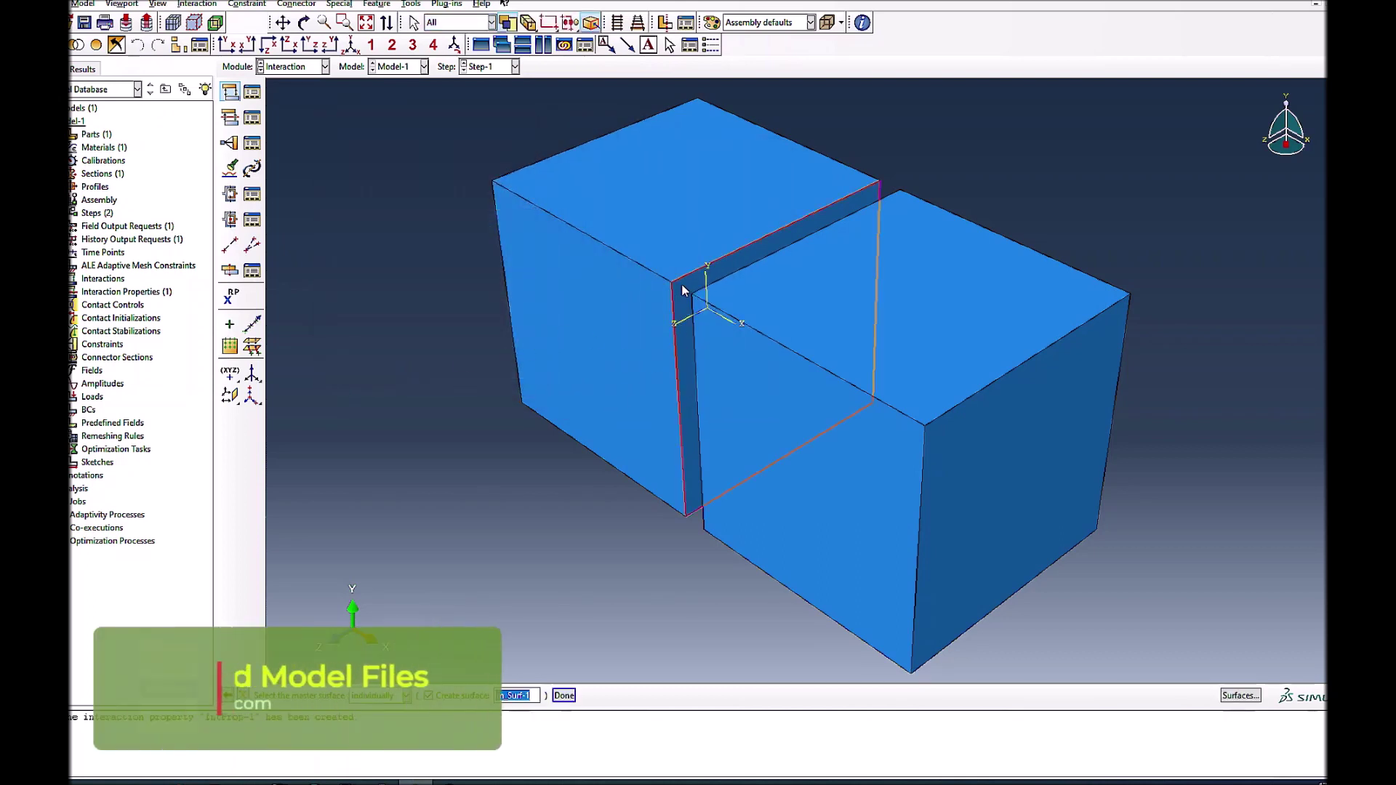
pyautogui.click(564, 696)
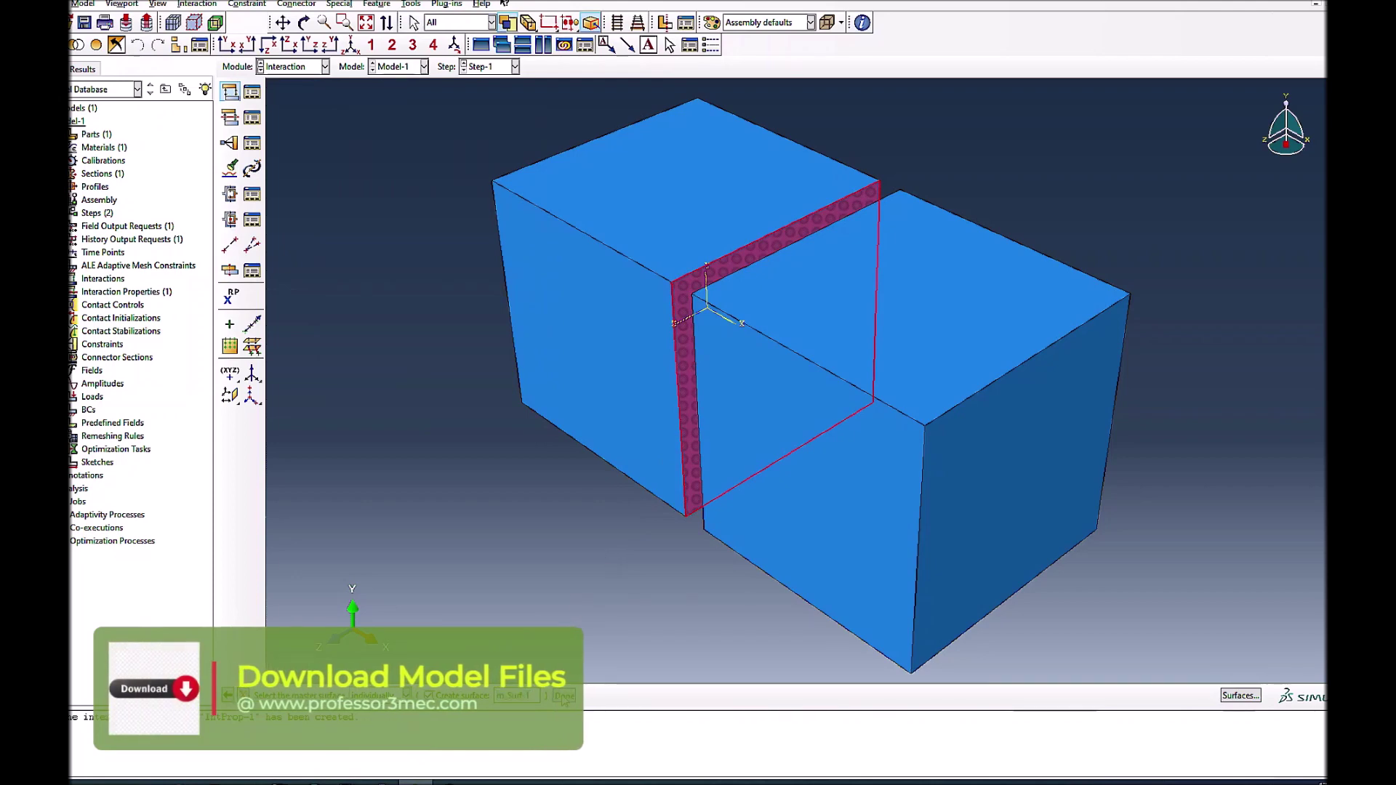
pyautogui.click(304, 22)
pyautogui.moveTo(640, 364); pyautogui.dragTo(707, 304)
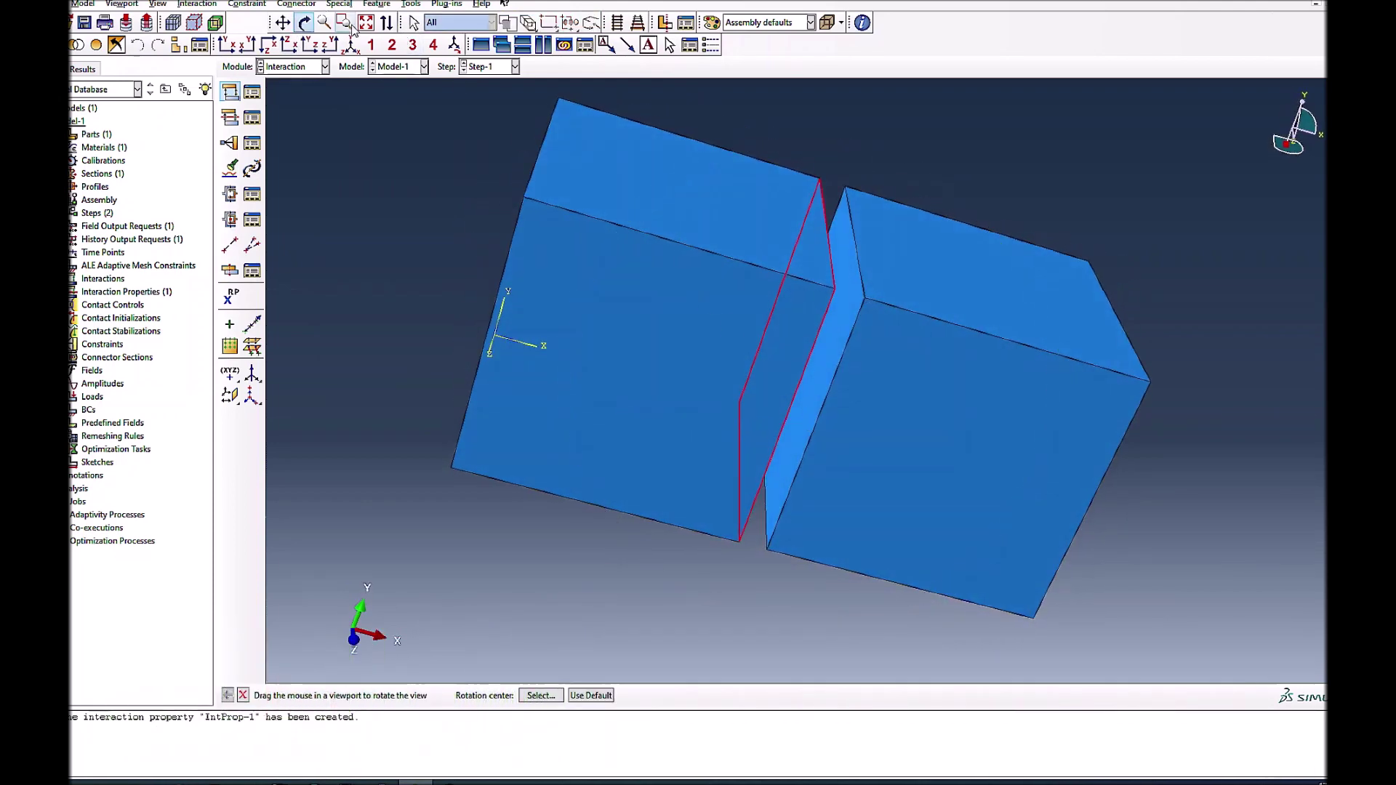
pyautogui.click(304, 22)
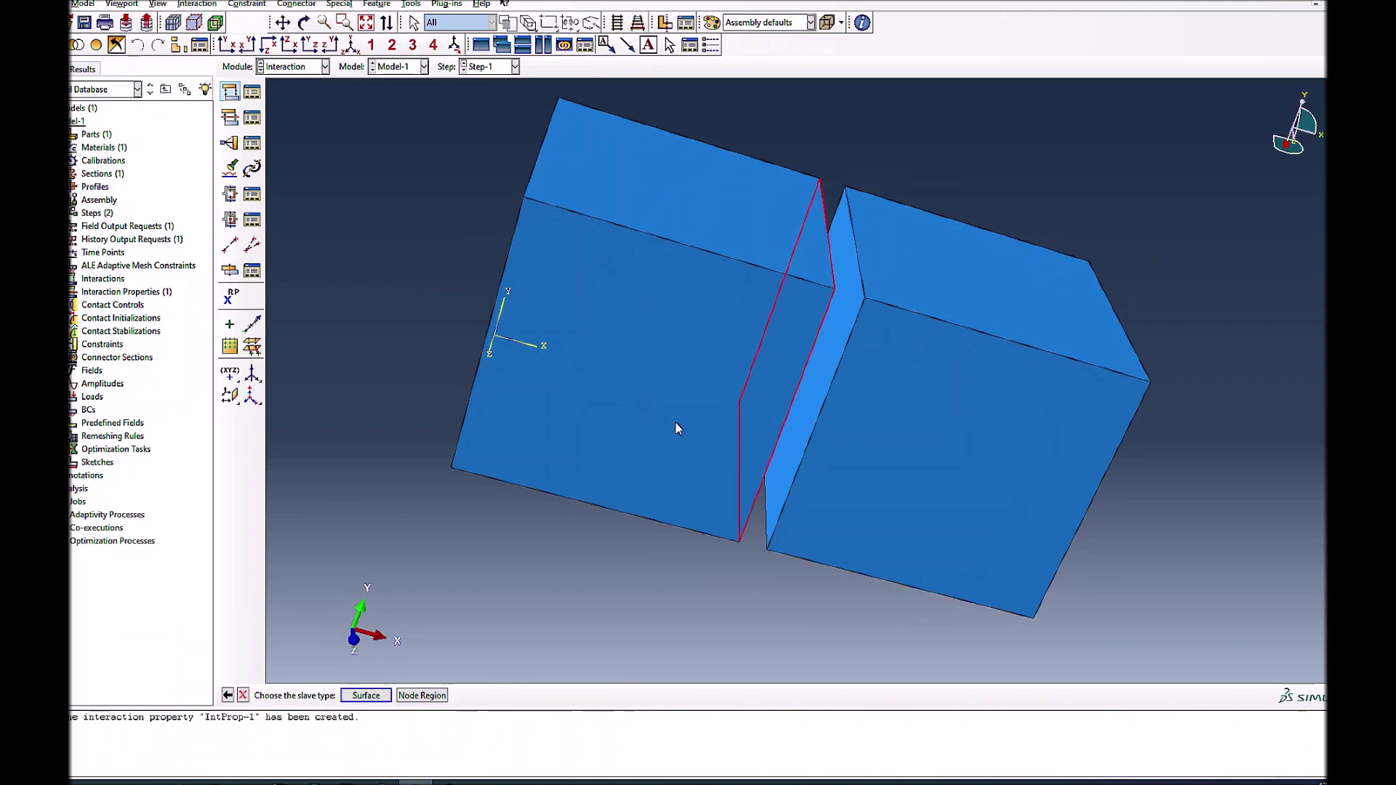
pyautogui.click(366, 697)
pyautogui.click(828, 347)
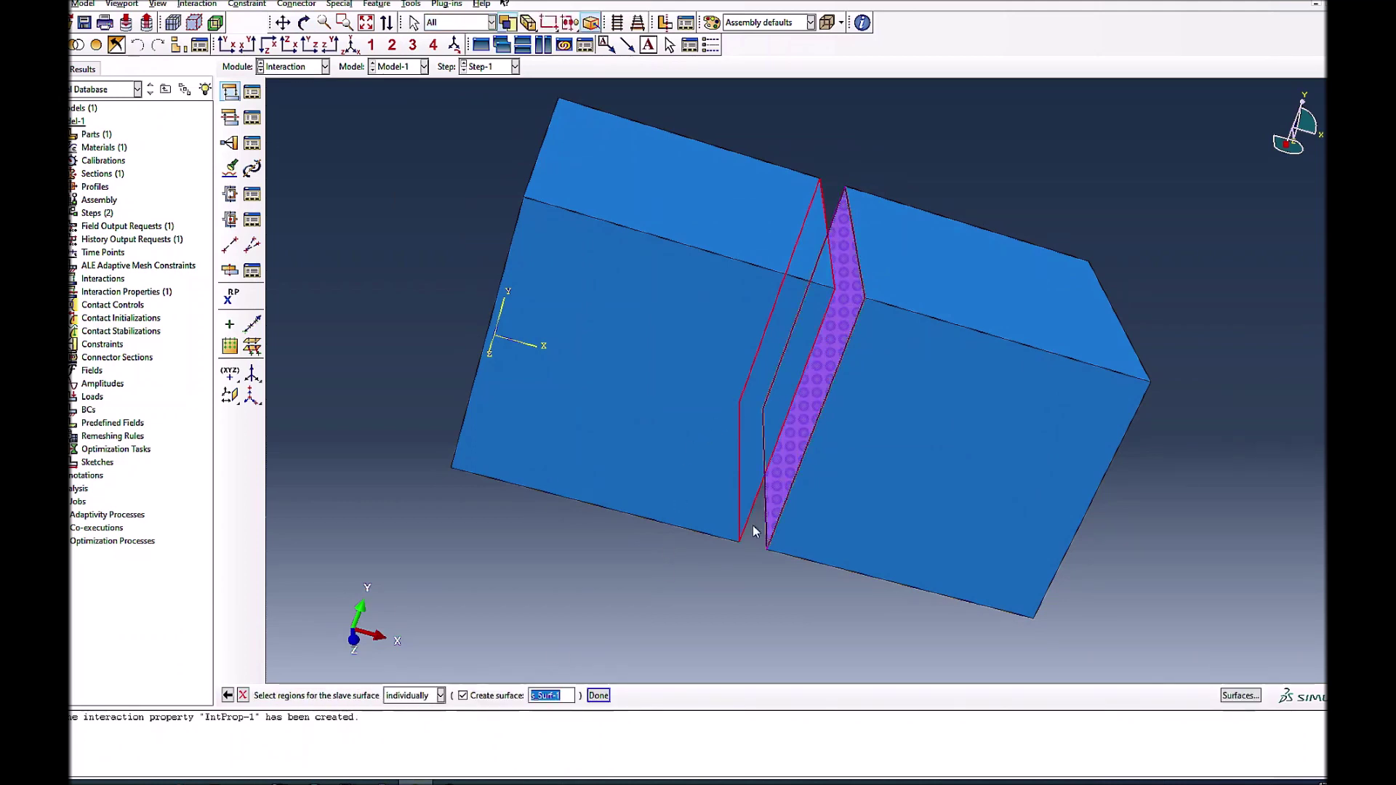
pyautogui.click(599, 696)
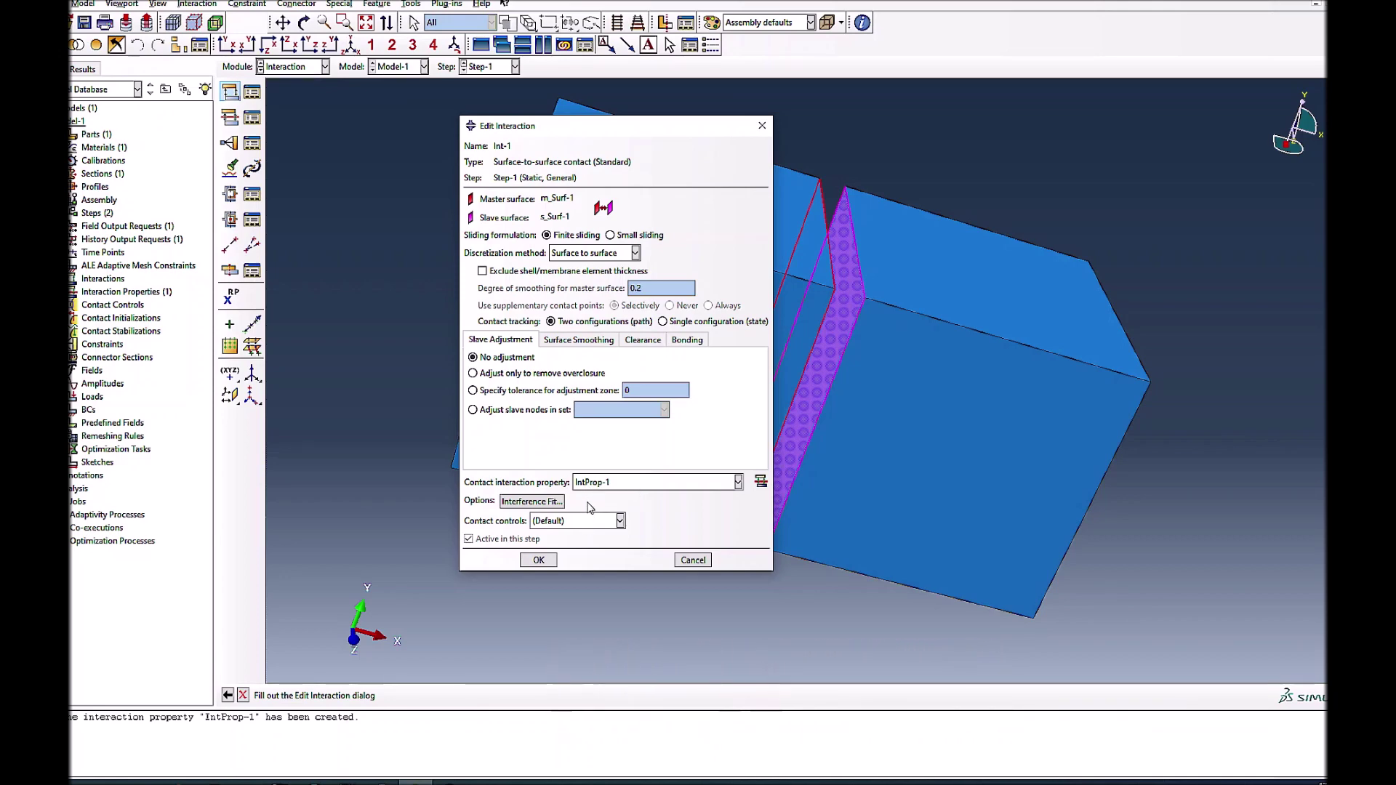
pyautogui.click(538, 560)
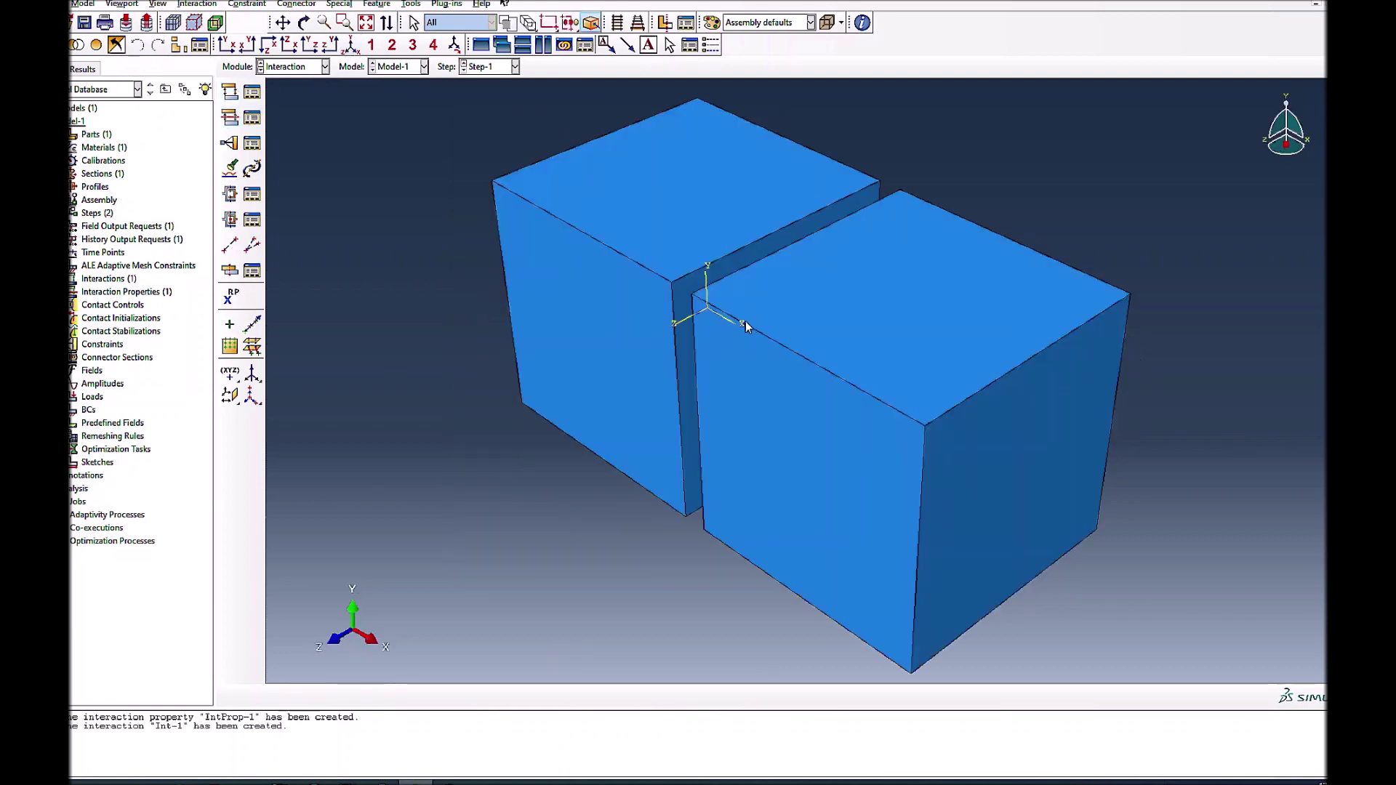
# Step: Review Int-1's settings in the Interaction Manager
pyautogui.click(252, 144)
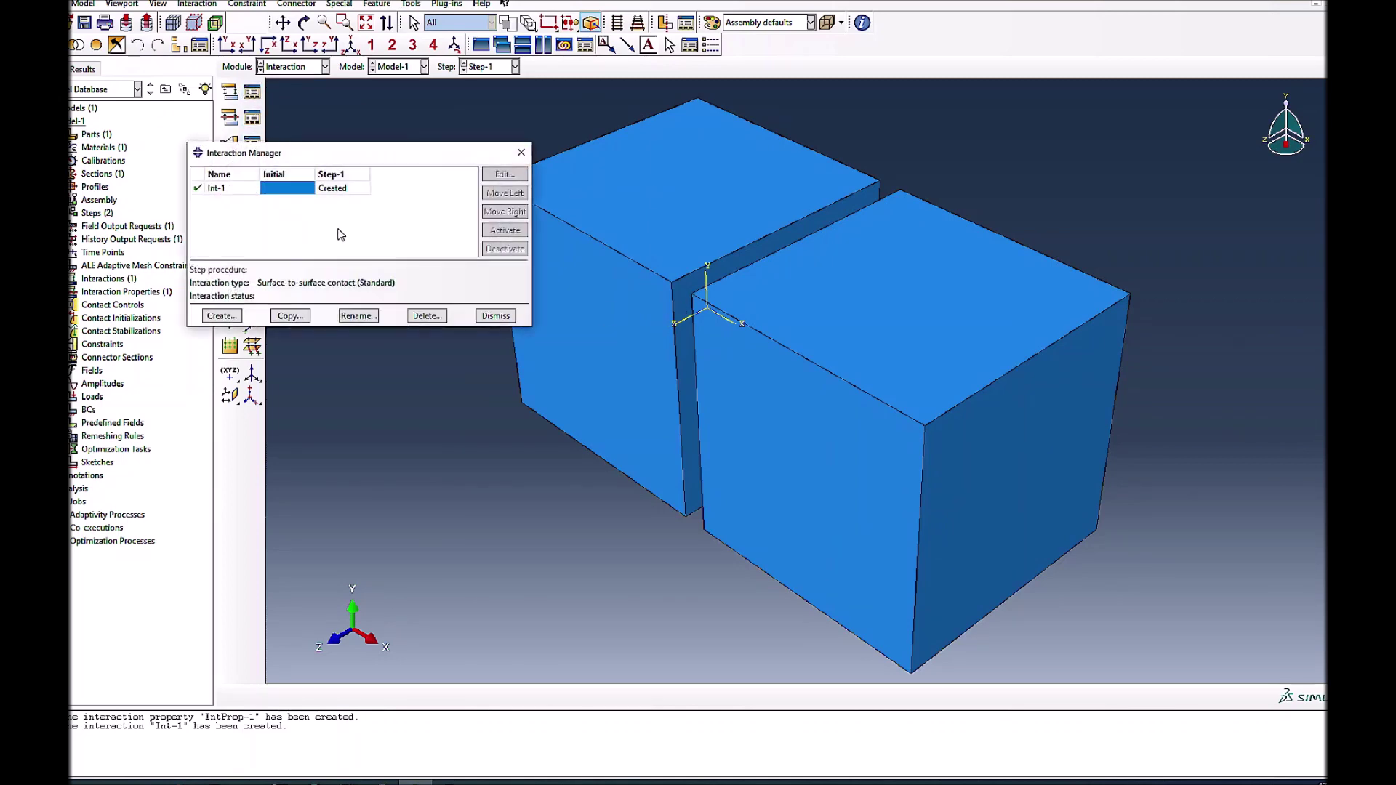
pyautogui.click(339, 191)
pyautogui.click(504, 173)
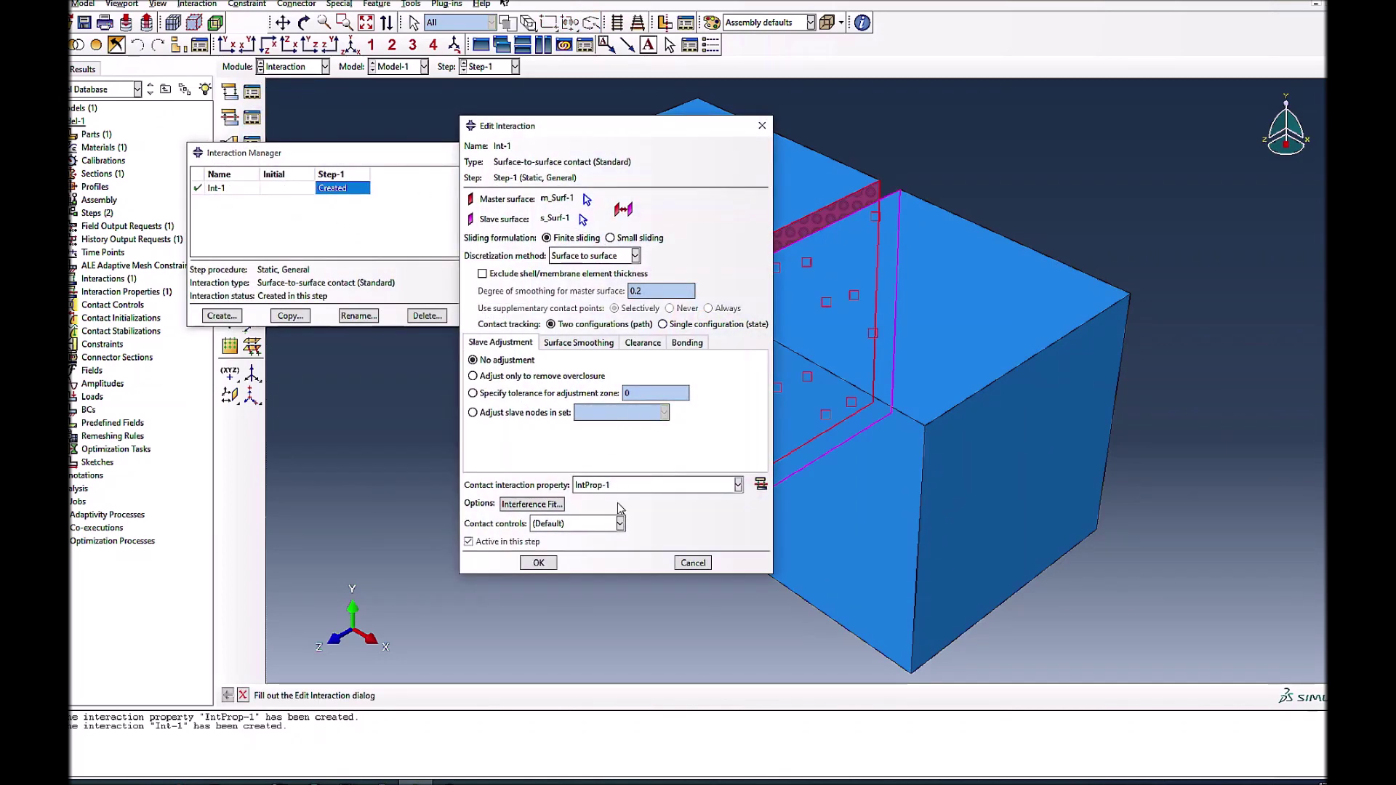
pyautogui.click(539, 563)
pyautogui.click(495, 315)
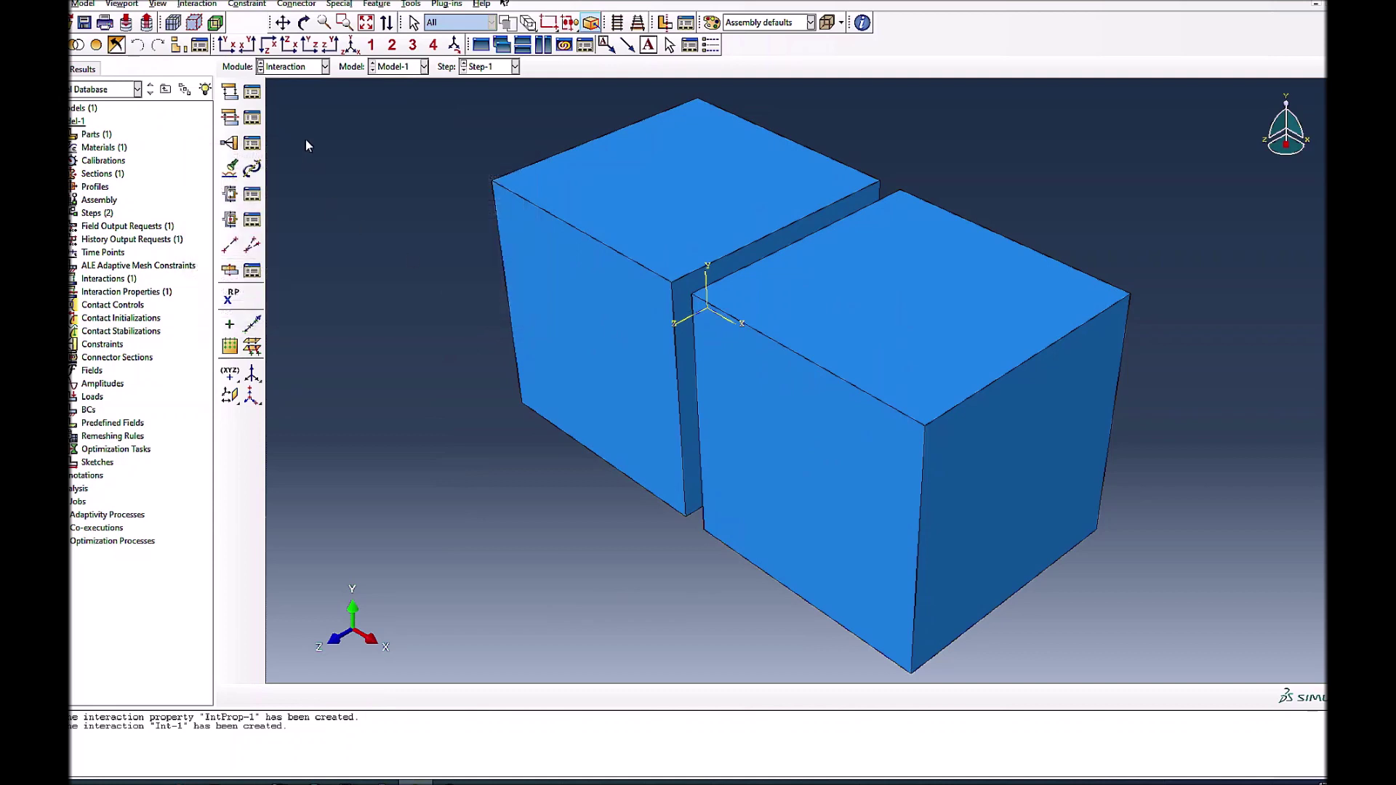
# Step: In the Load module, create BC-1 fixing U1, U2 and U3 at 0 on the left cube's outer face
pyautogui.click(305, 68)
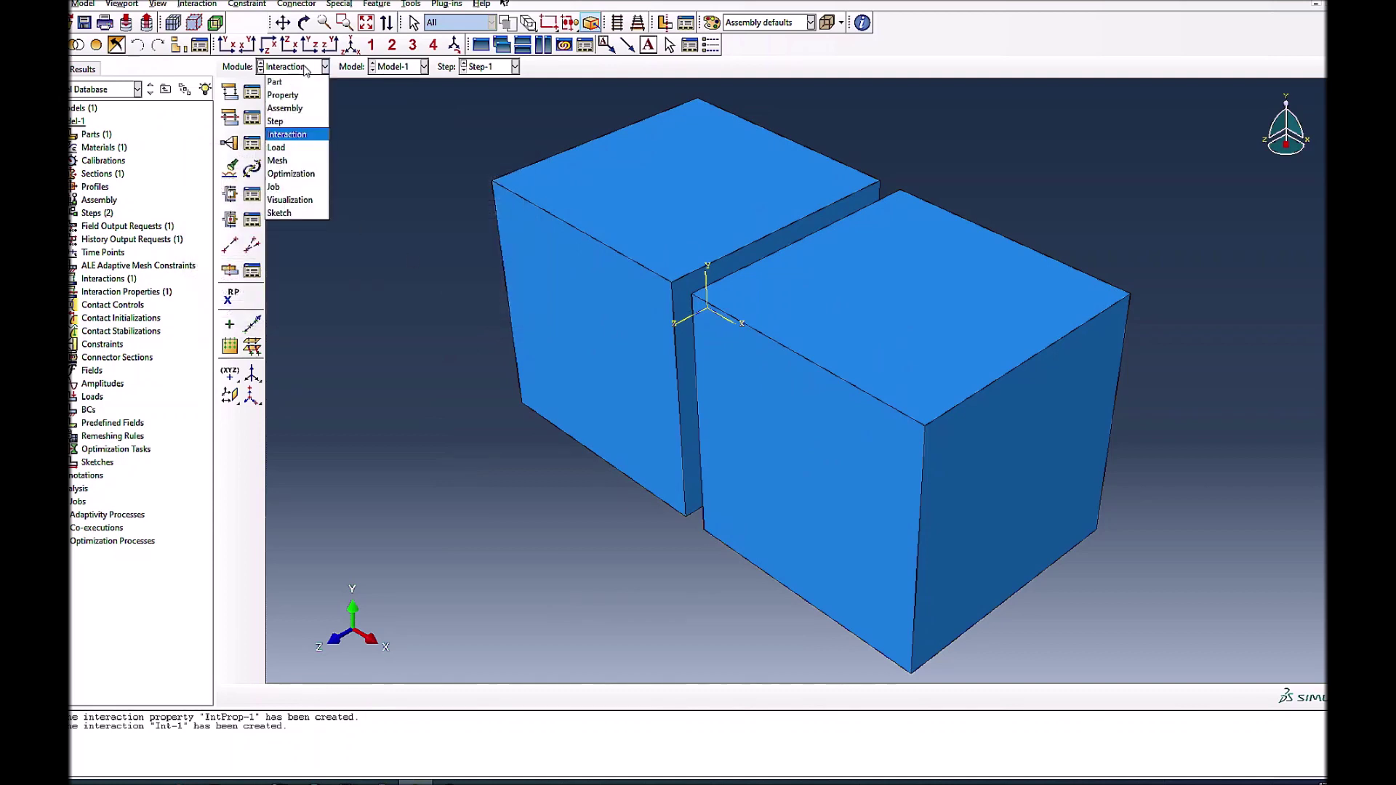
pyautogui.click(285, 150)
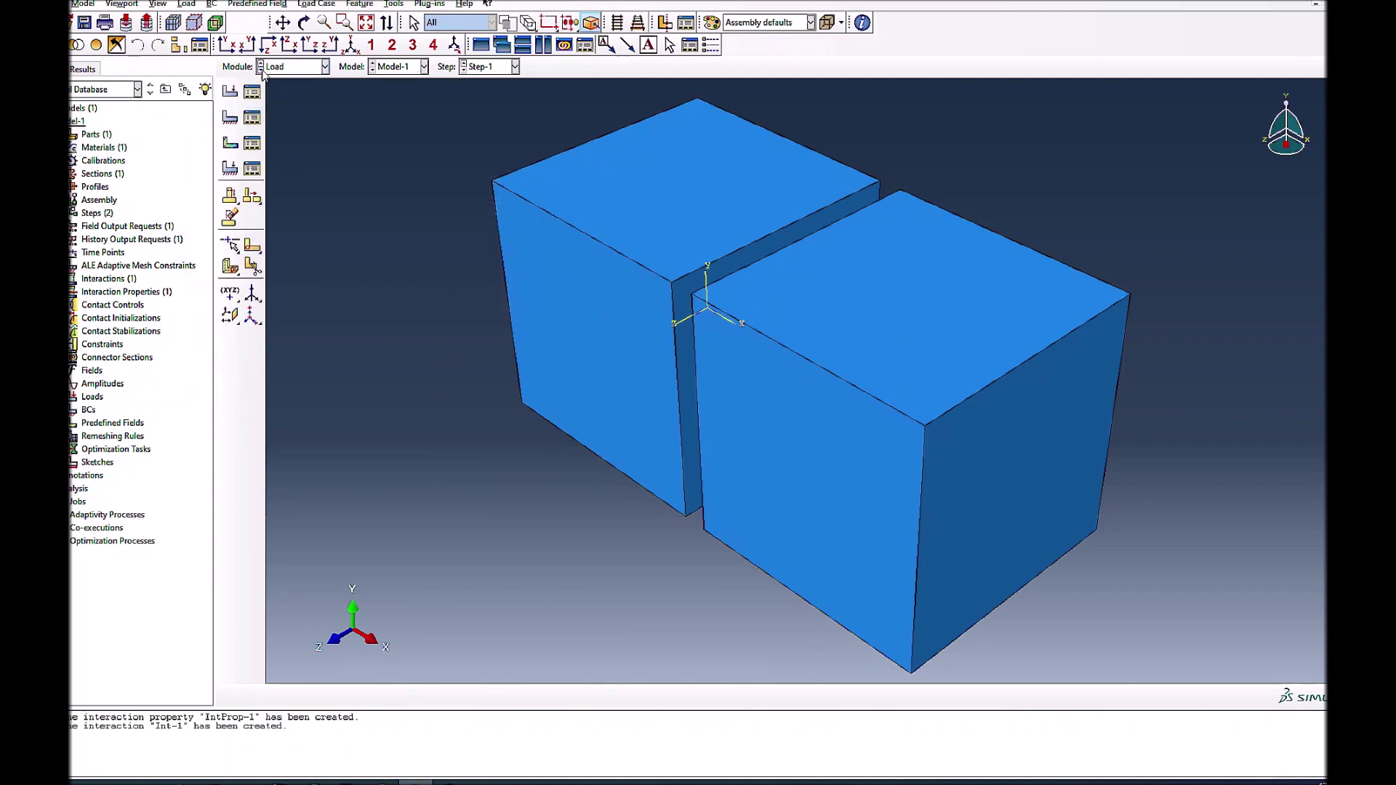
pyautogui.click(304, 23)
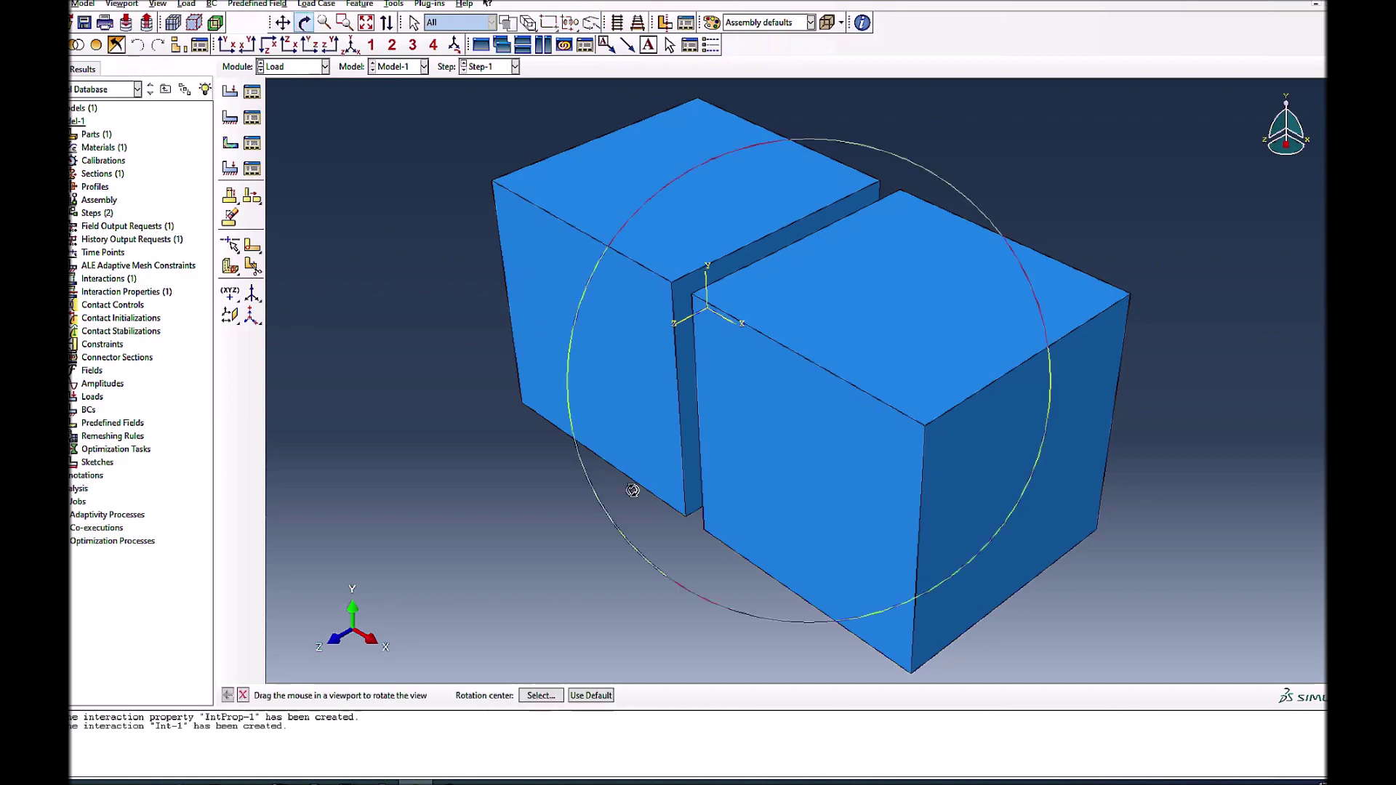
pyautogui.moveTo(633, 491); pyautogui.dragTo(910, 437)
pyautogui.click(230, 117)
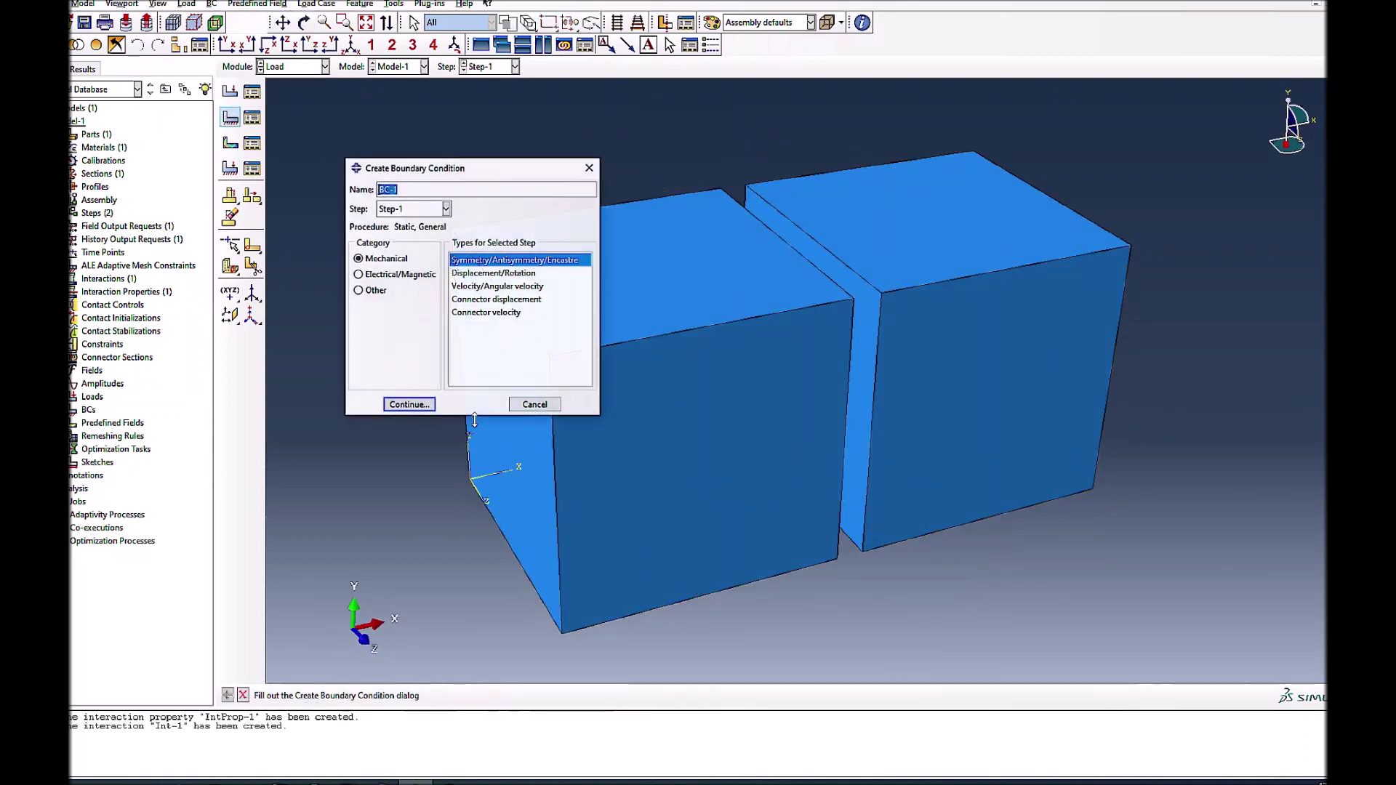
pyautogui.click(501, 274)
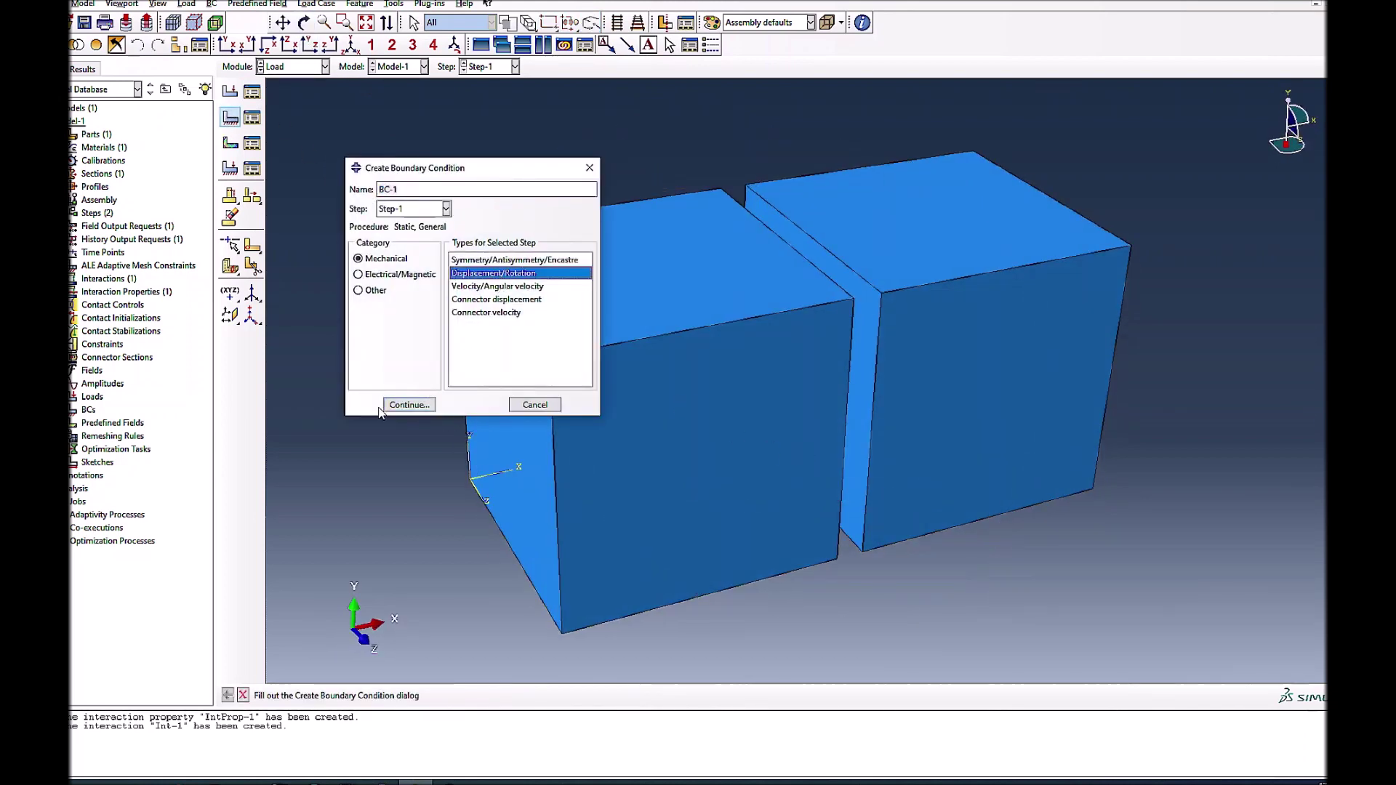
pyautogui.click(409, 404)
pyautogui.click(544, 696)
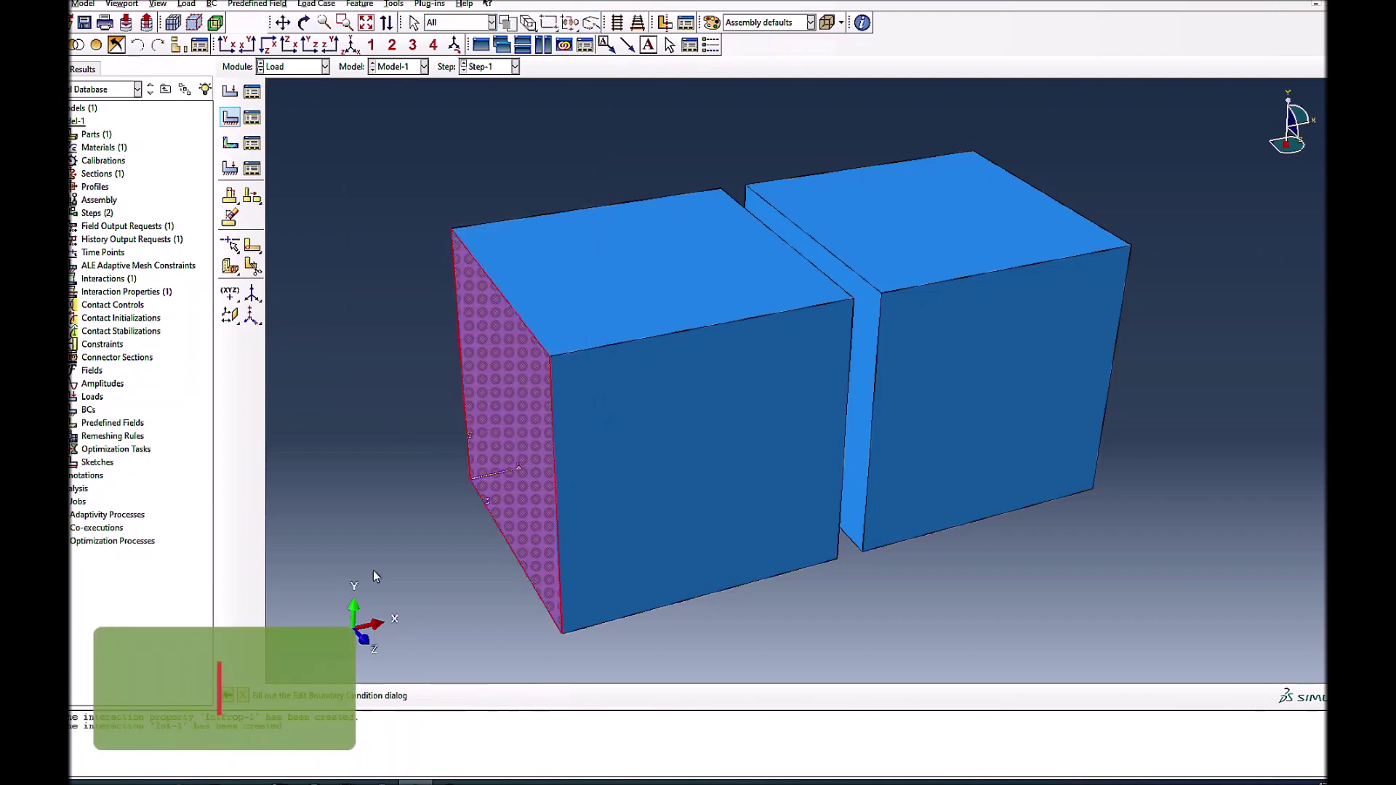
pyautogui.click(335, 246)
pyautogui.click(343, 265)
pyautogui.click(334, 284)
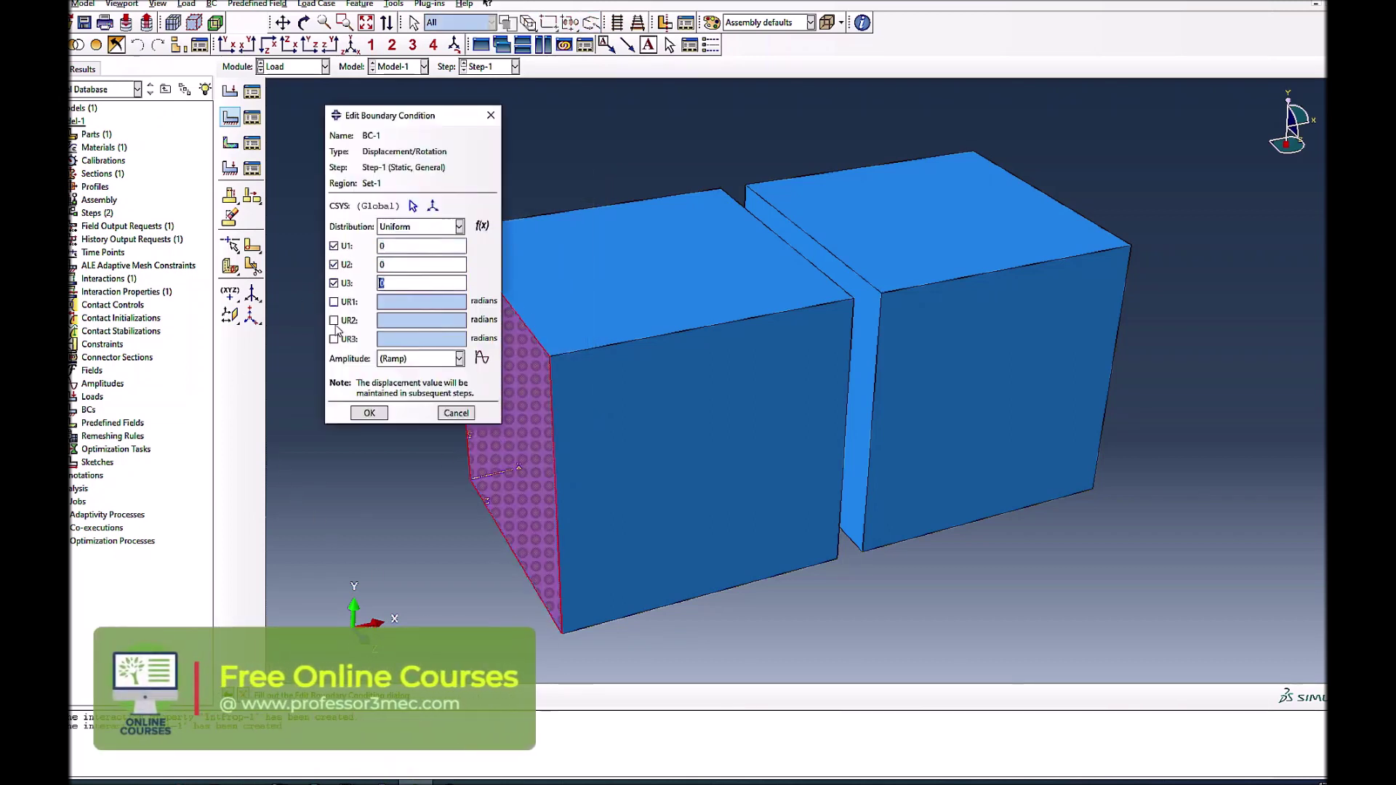
pyautogui.click(370, 413)
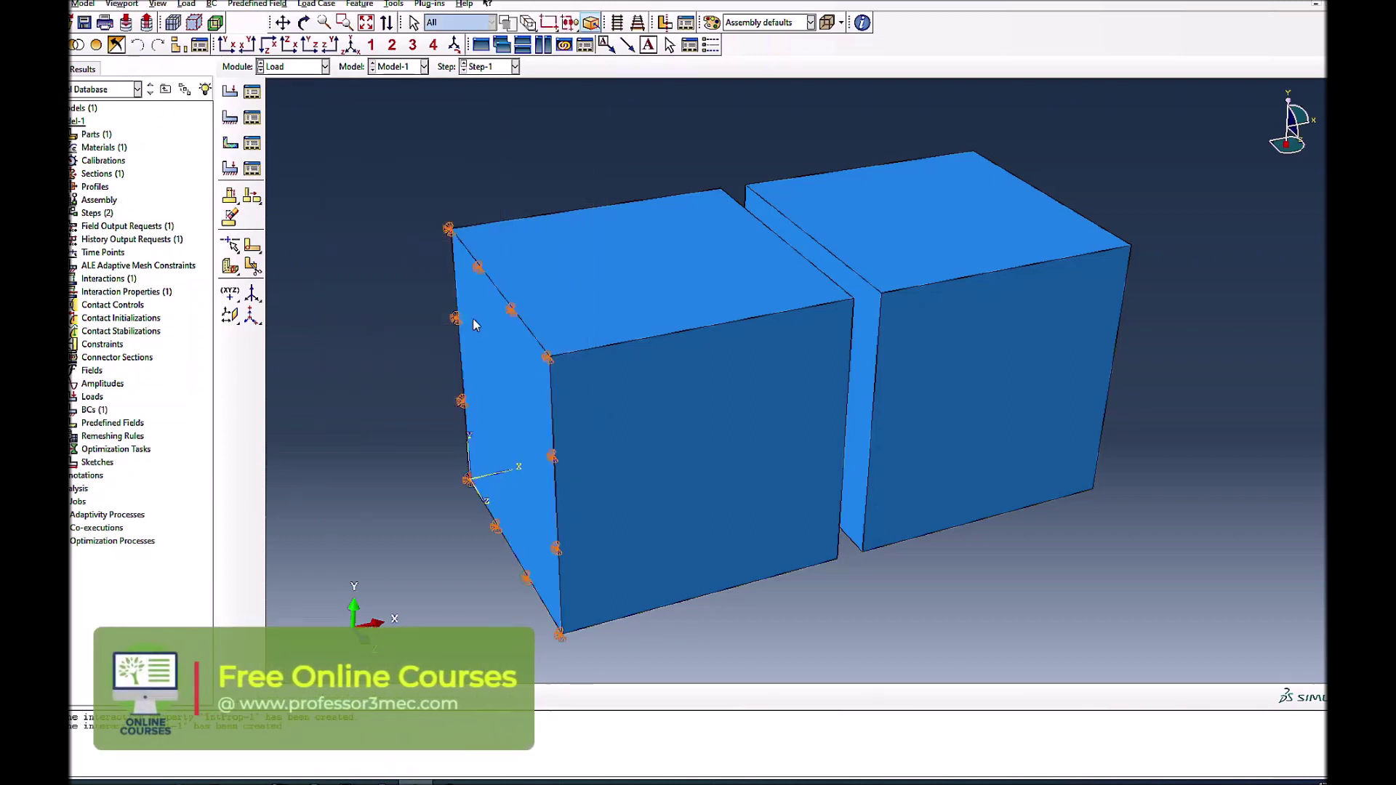
# Step: Orbit the model to view both cubes' faces
pyautogui.click(304, 23)
pyautogui.moveTo(702, 509); pyautogui.dragTo(889, 438)
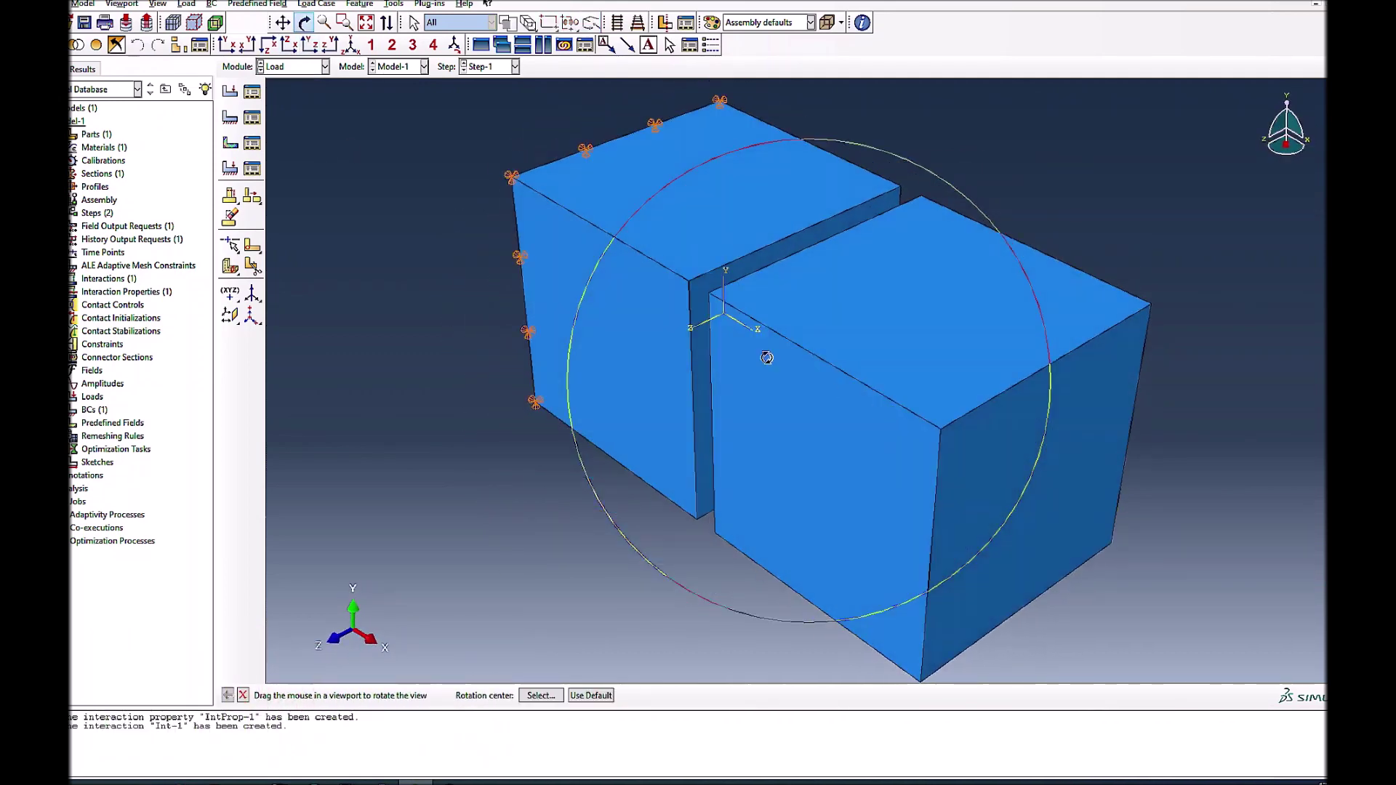
pyautogui.click(305, 22)
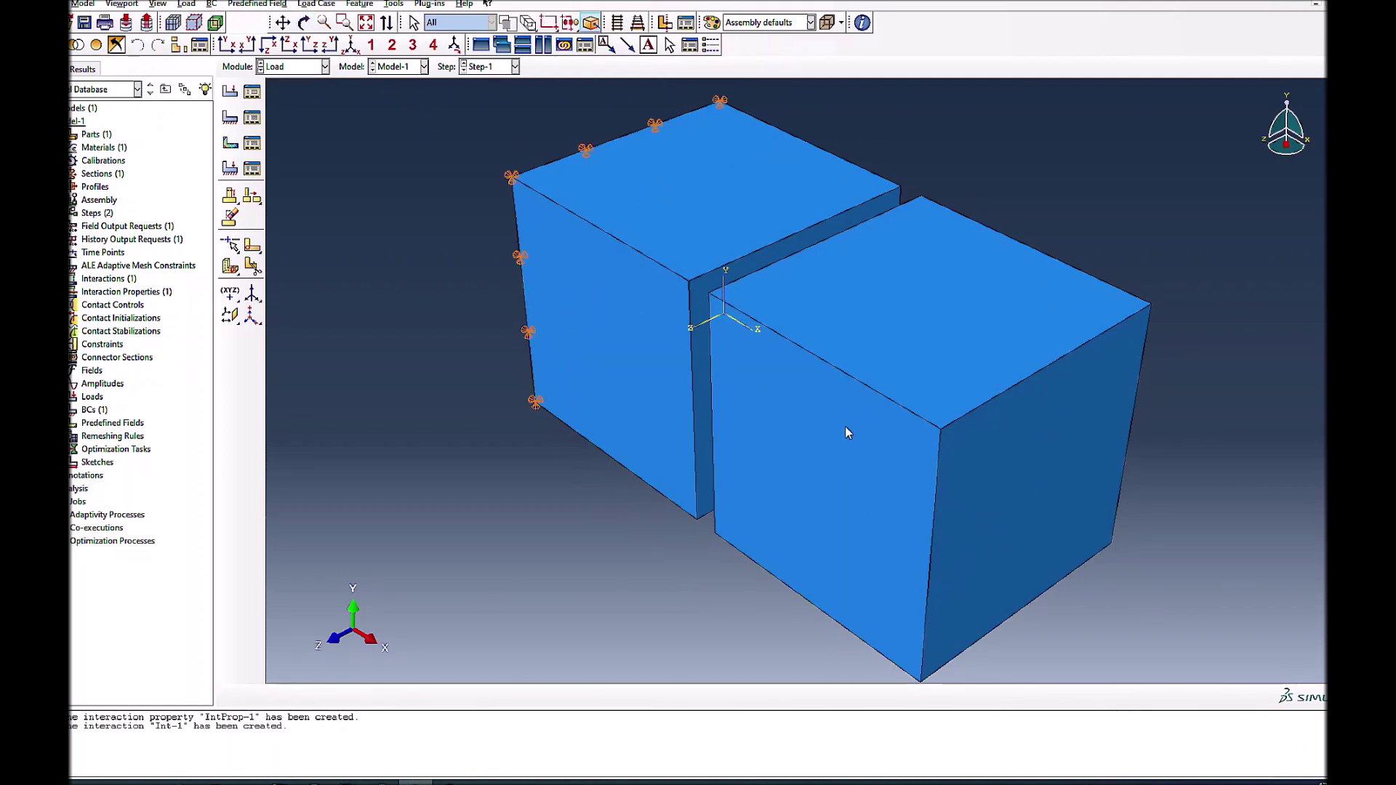
# Step: Start a concentrated force on three corner points of the right cube's outer face
pyautogui.click(230, 92)
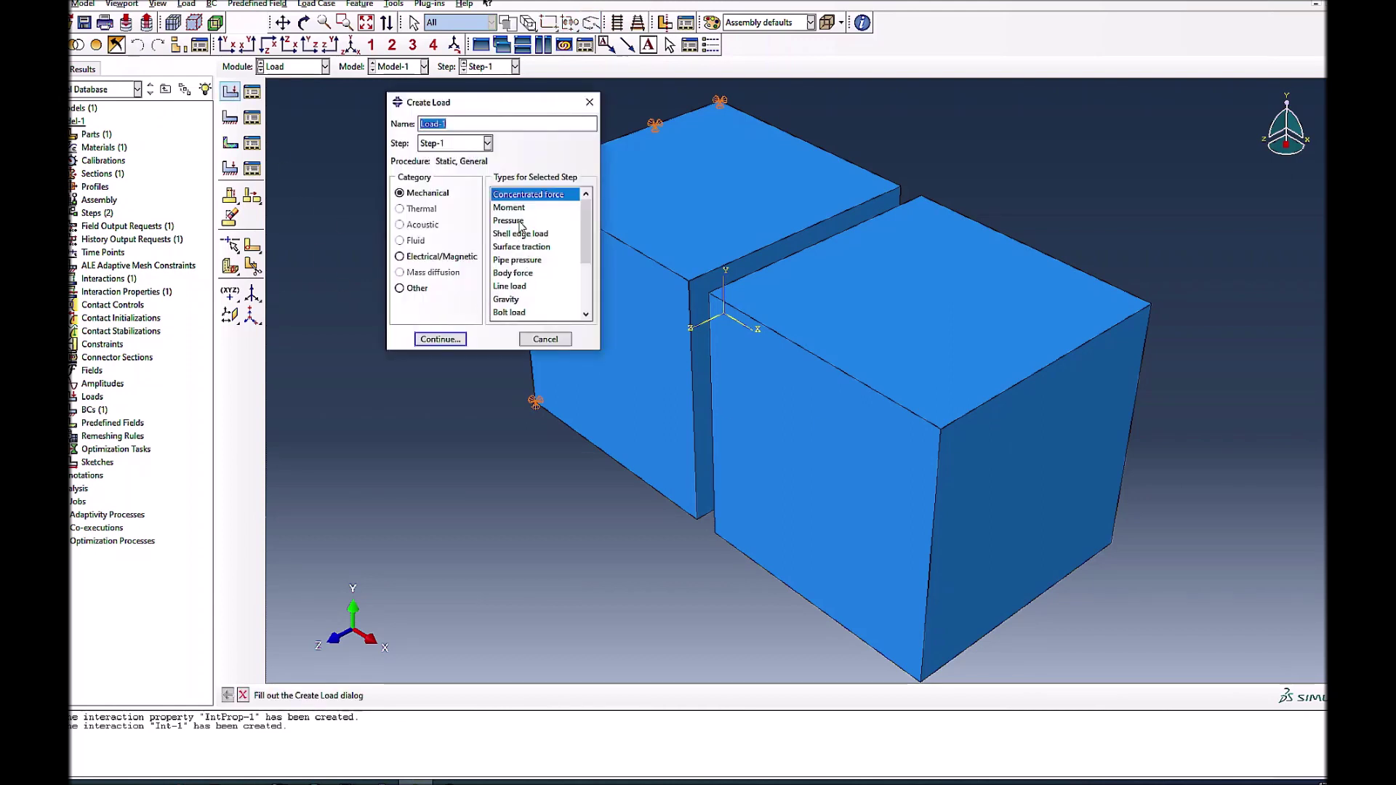
pyautogui.click(518, 221)
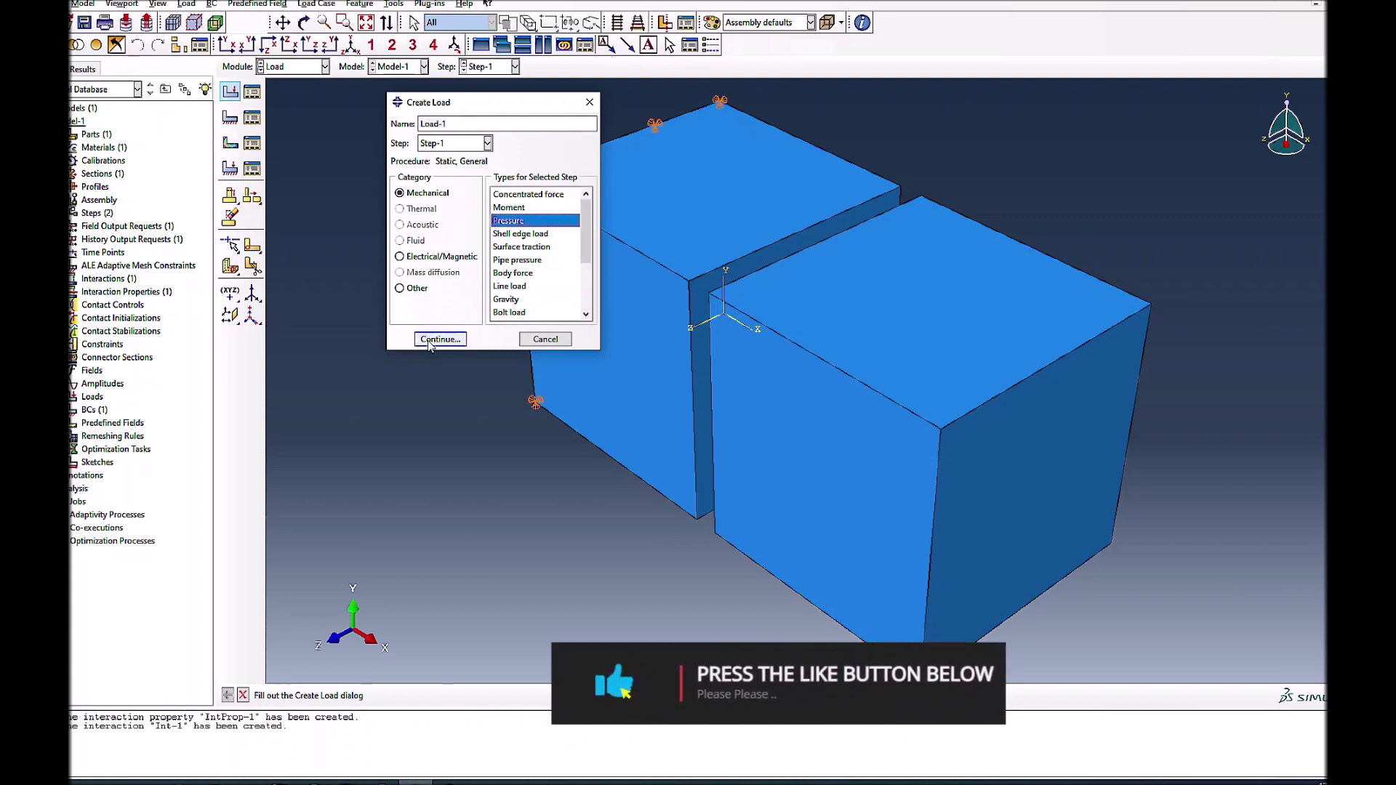
pyautogui.click(511, 198)
pyautogui.click(437, 339)
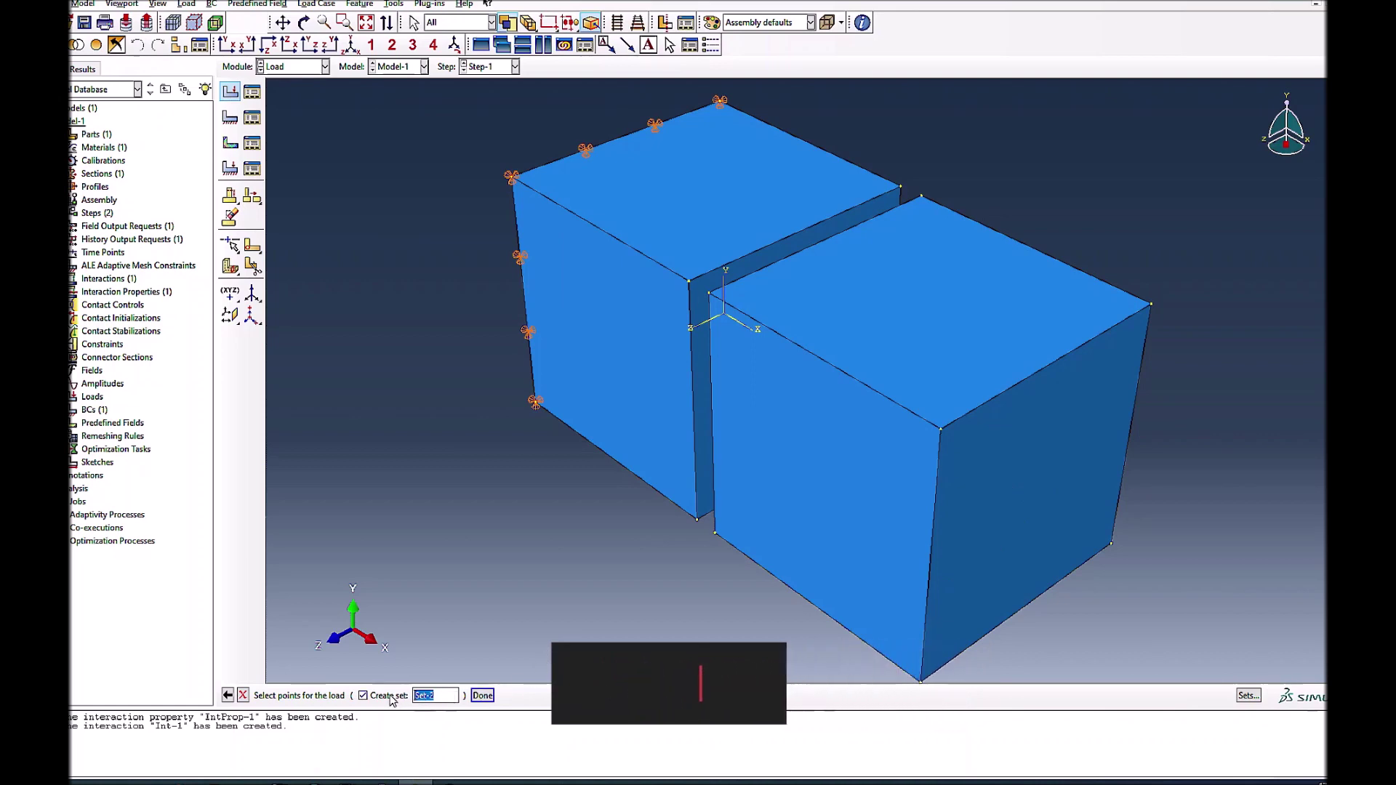
pyautogui.click(942, 429)
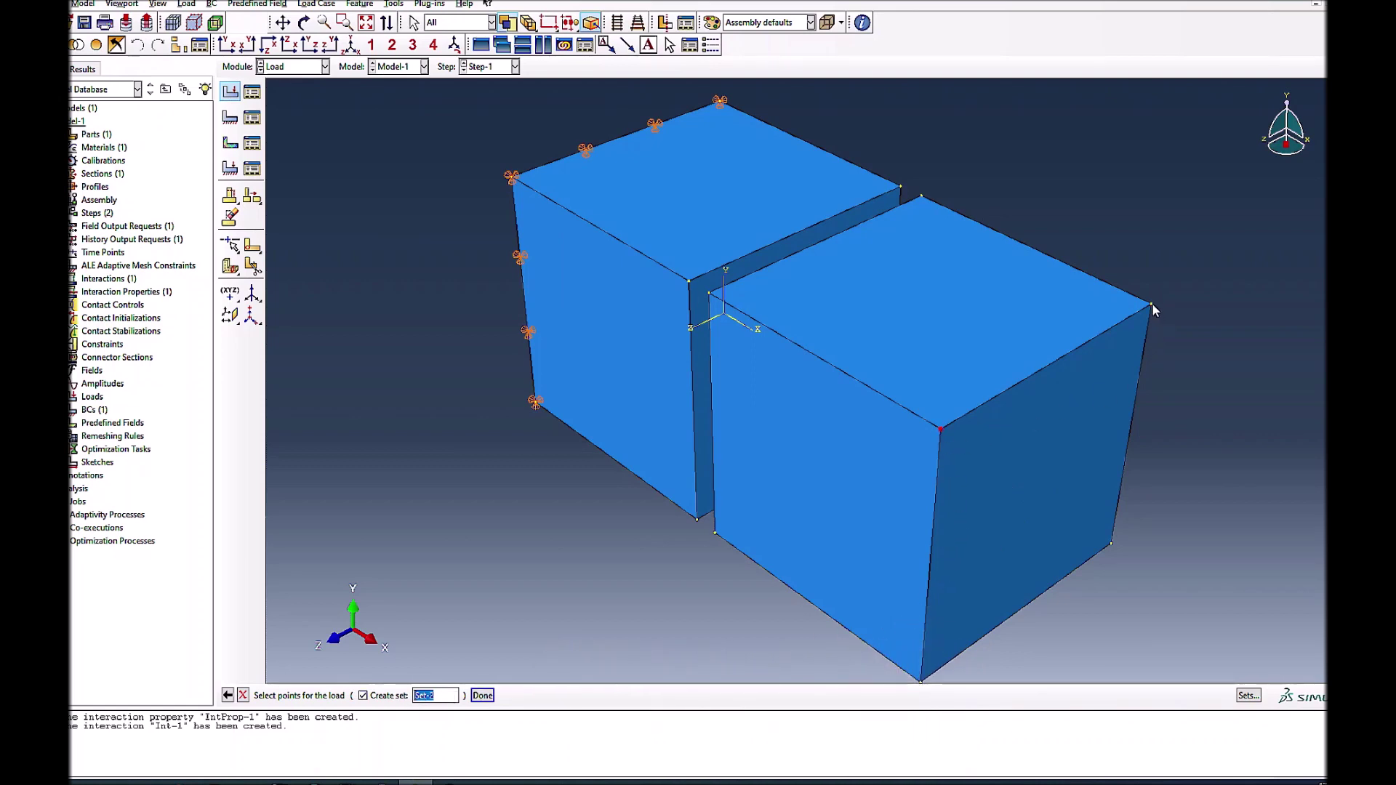
pyautogui.click(1112, 544)
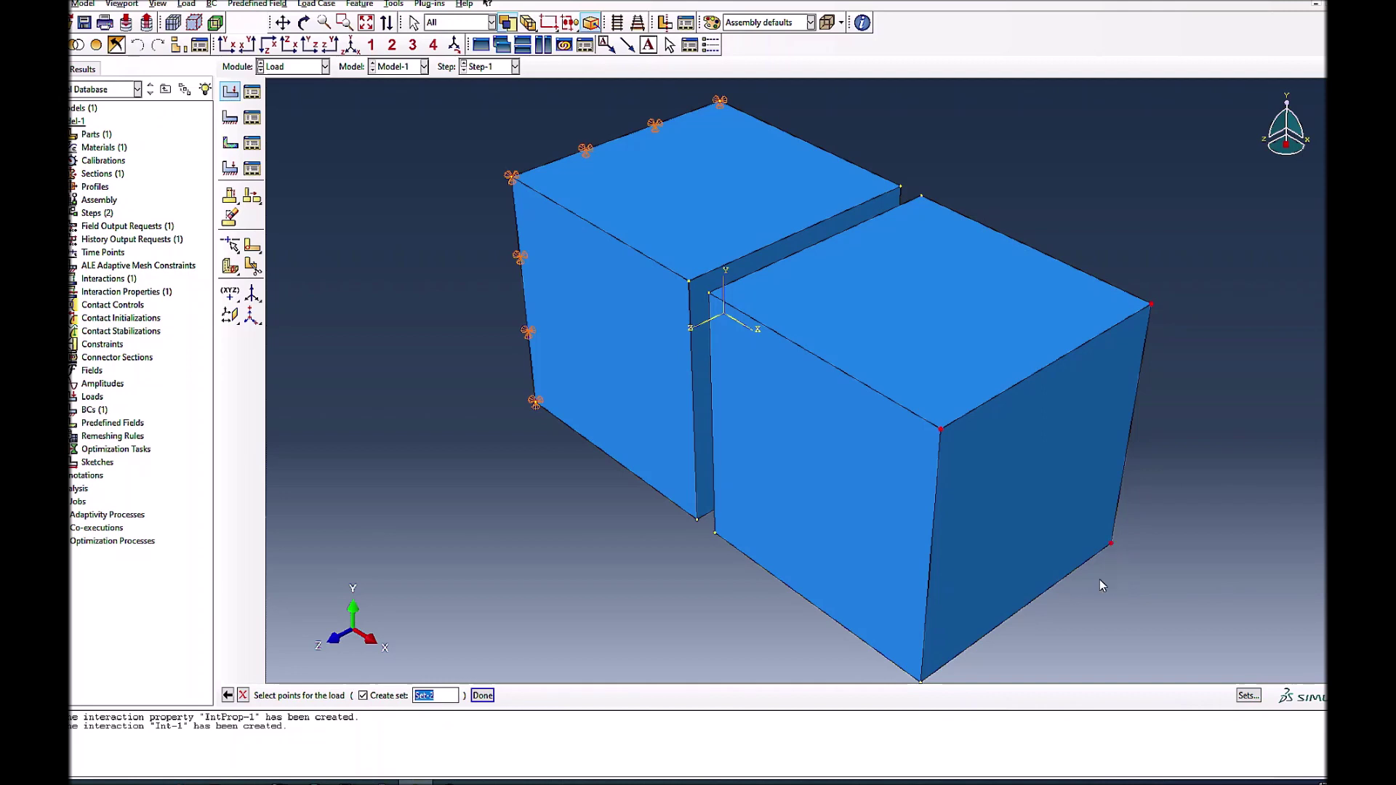
pyautogui.click(921, 682)
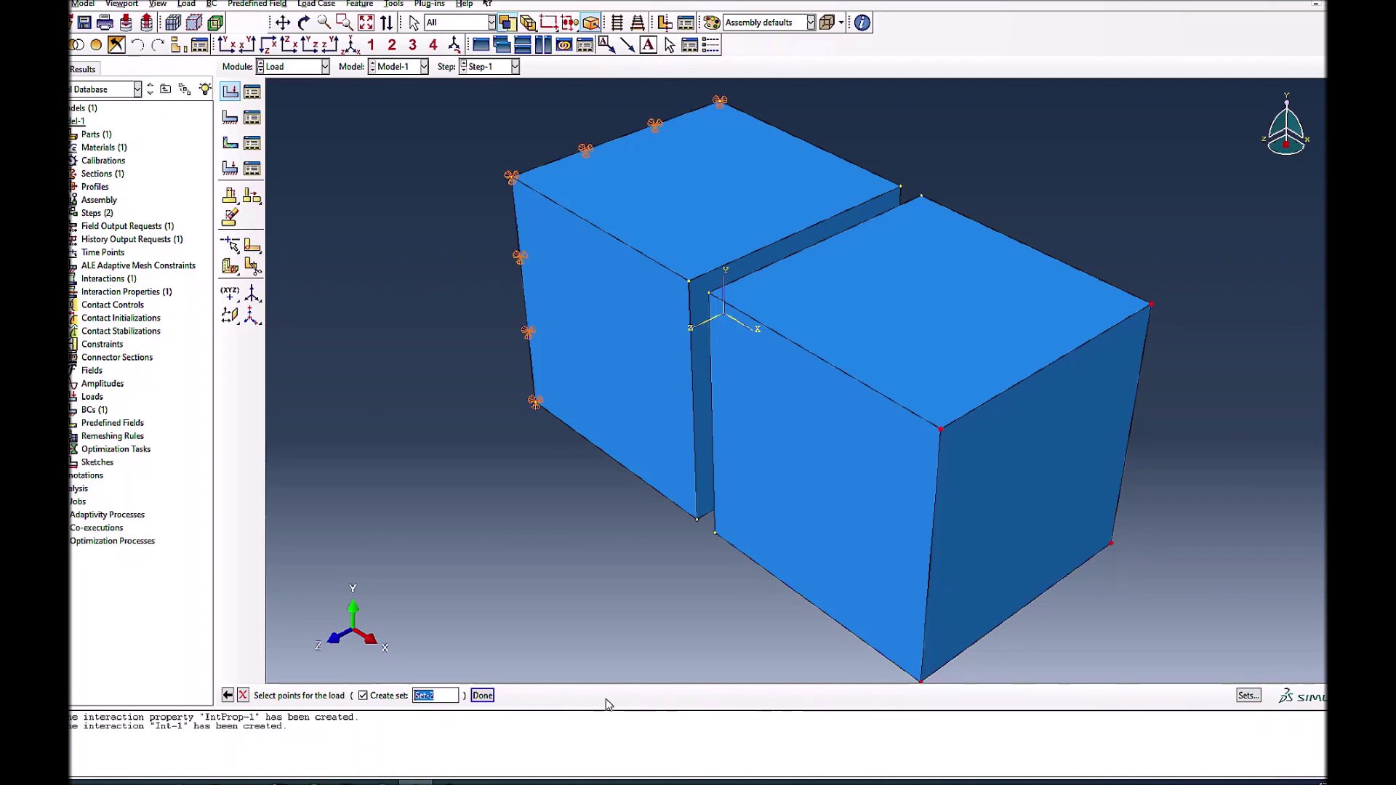
pyautogui.click(482, 696)
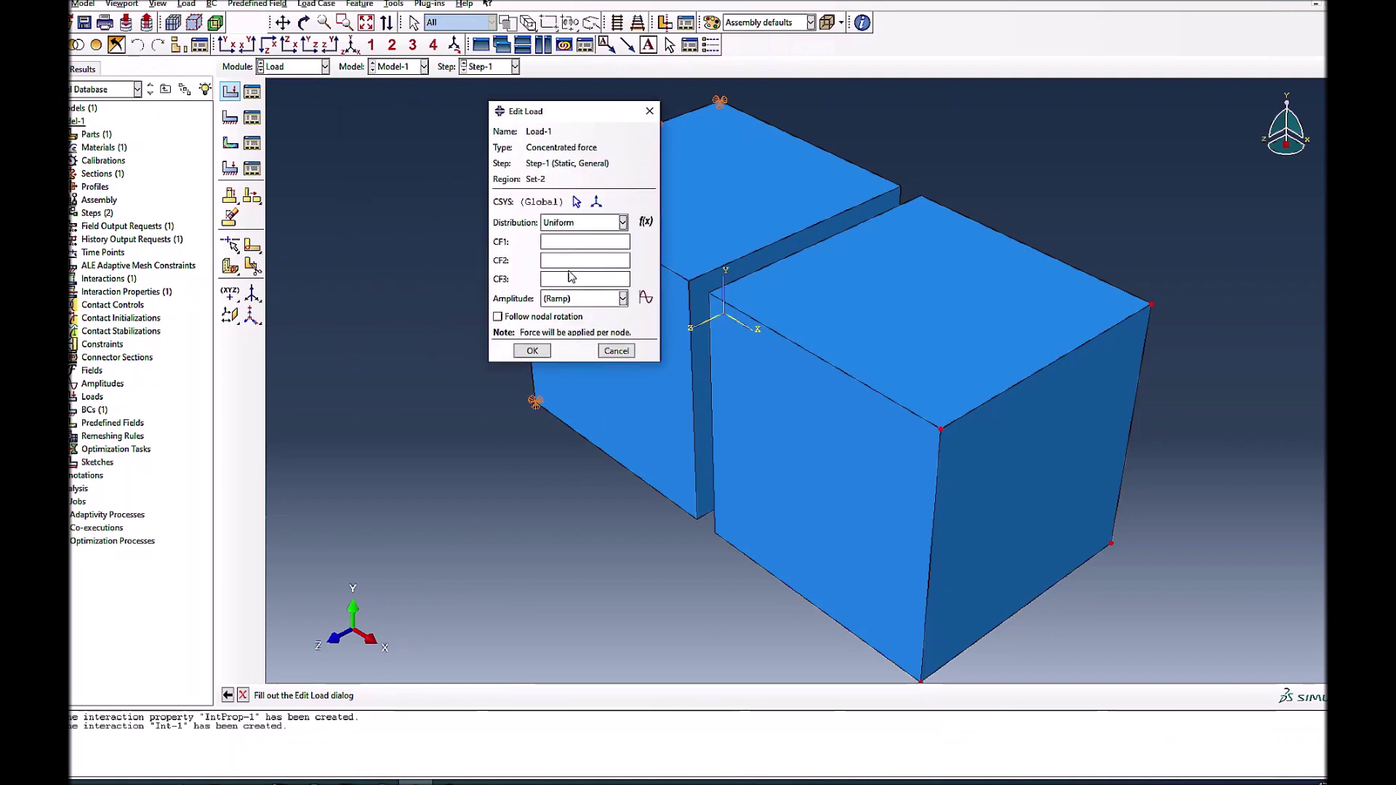
# Step: Set the force component CF1 to -10 and save Load-1
pyautogui.click(573, 242)
pyautogui.write('-10')
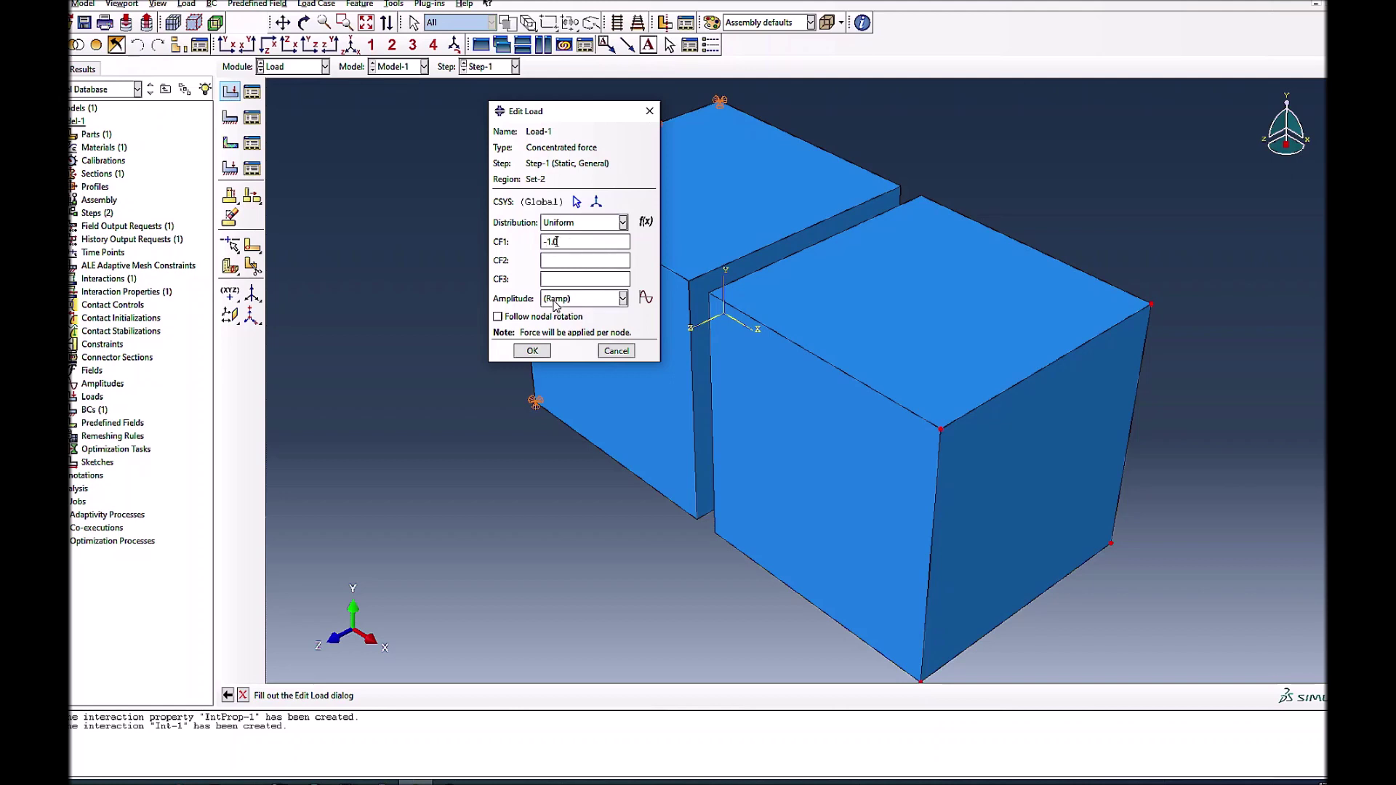
pyautogui.click(532, 350)
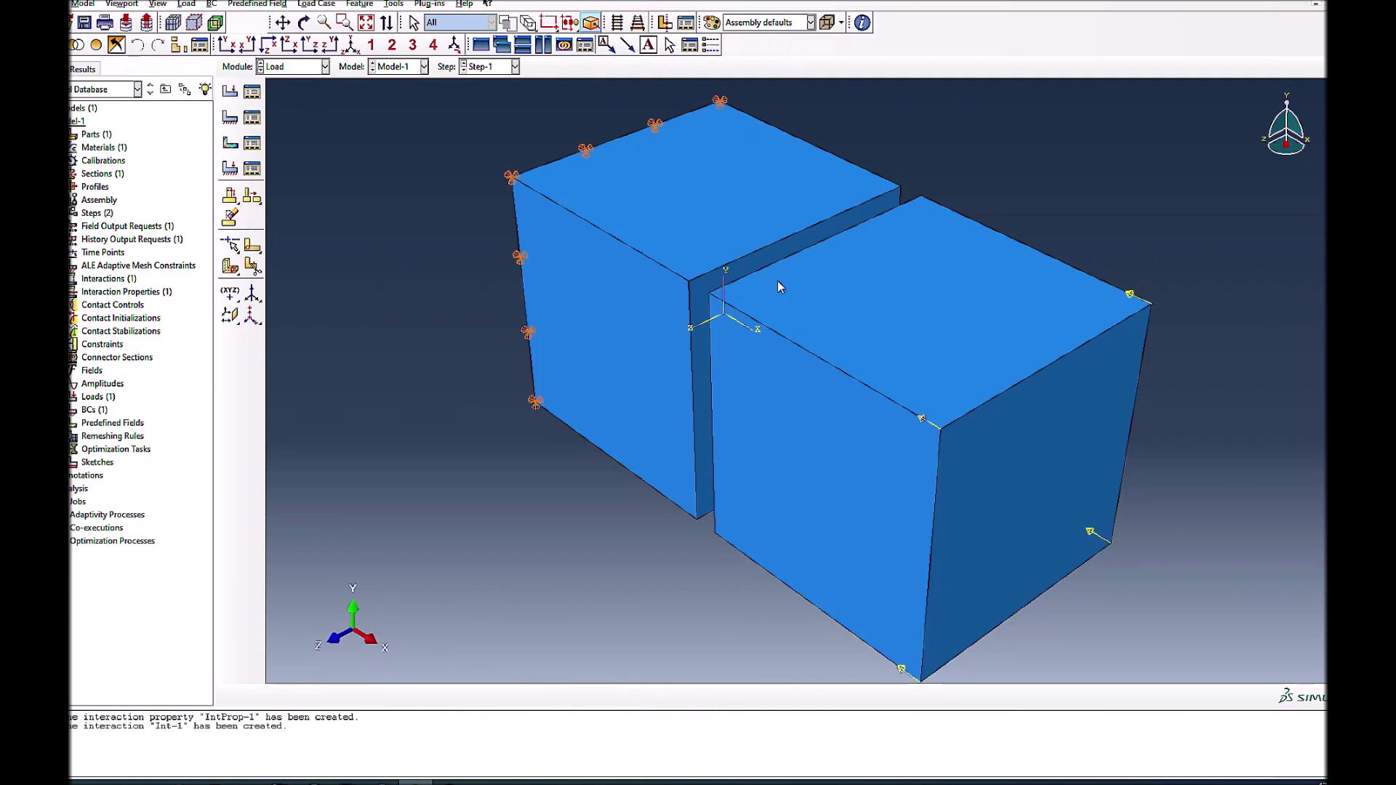
pyautogui.click(309, 66)
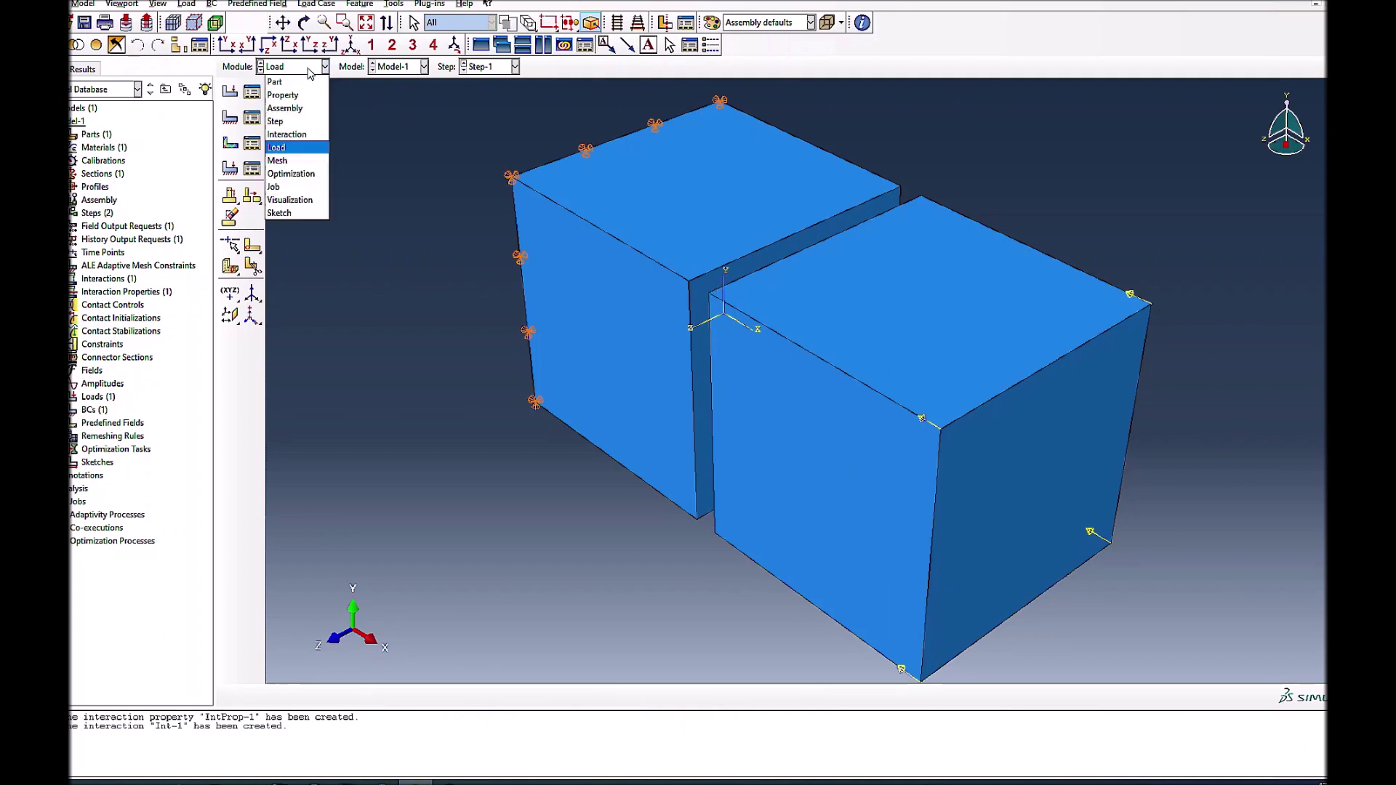
# Step: In the Mesh module, switch to the part and mesh it with the default global seeds
pyautogui.click(291, 168)
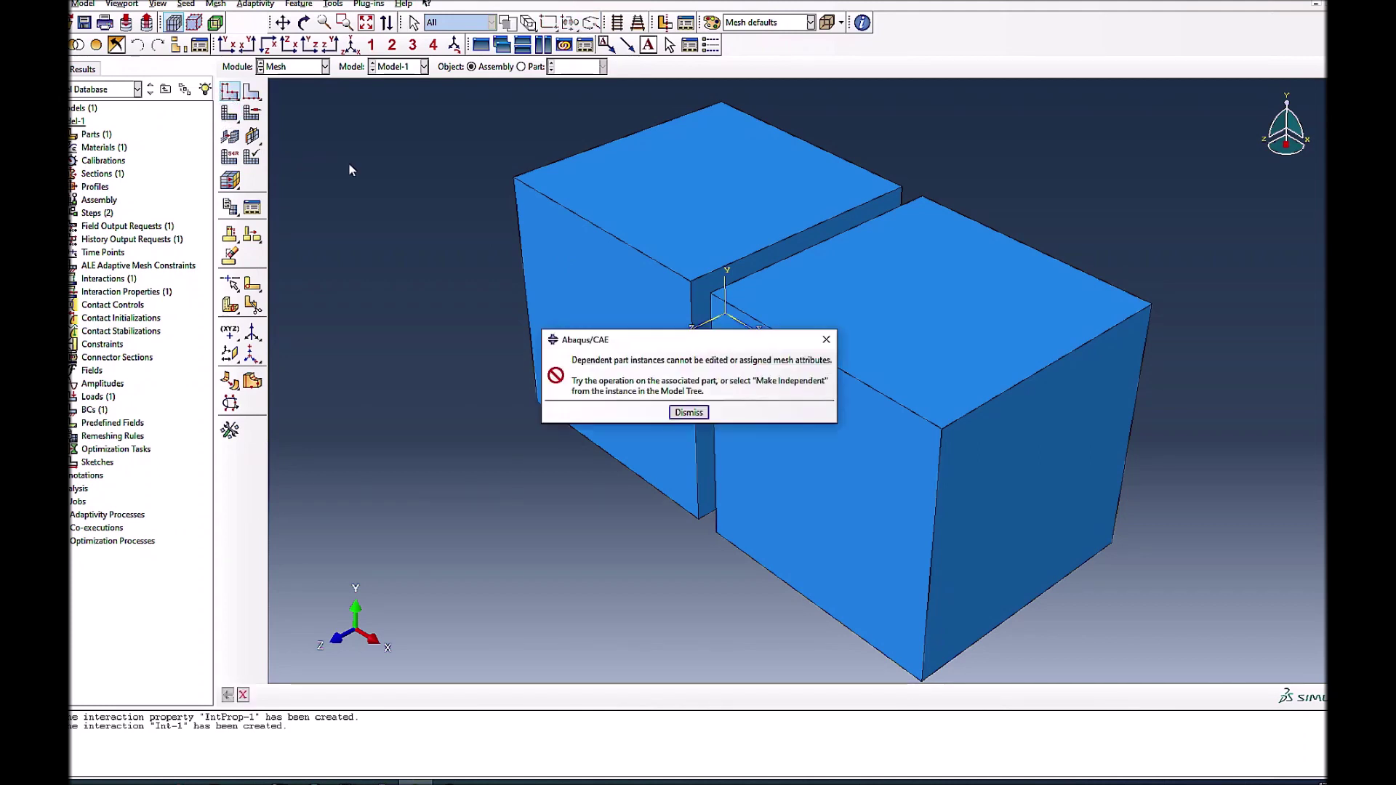
pyautogui.click(689, 412)
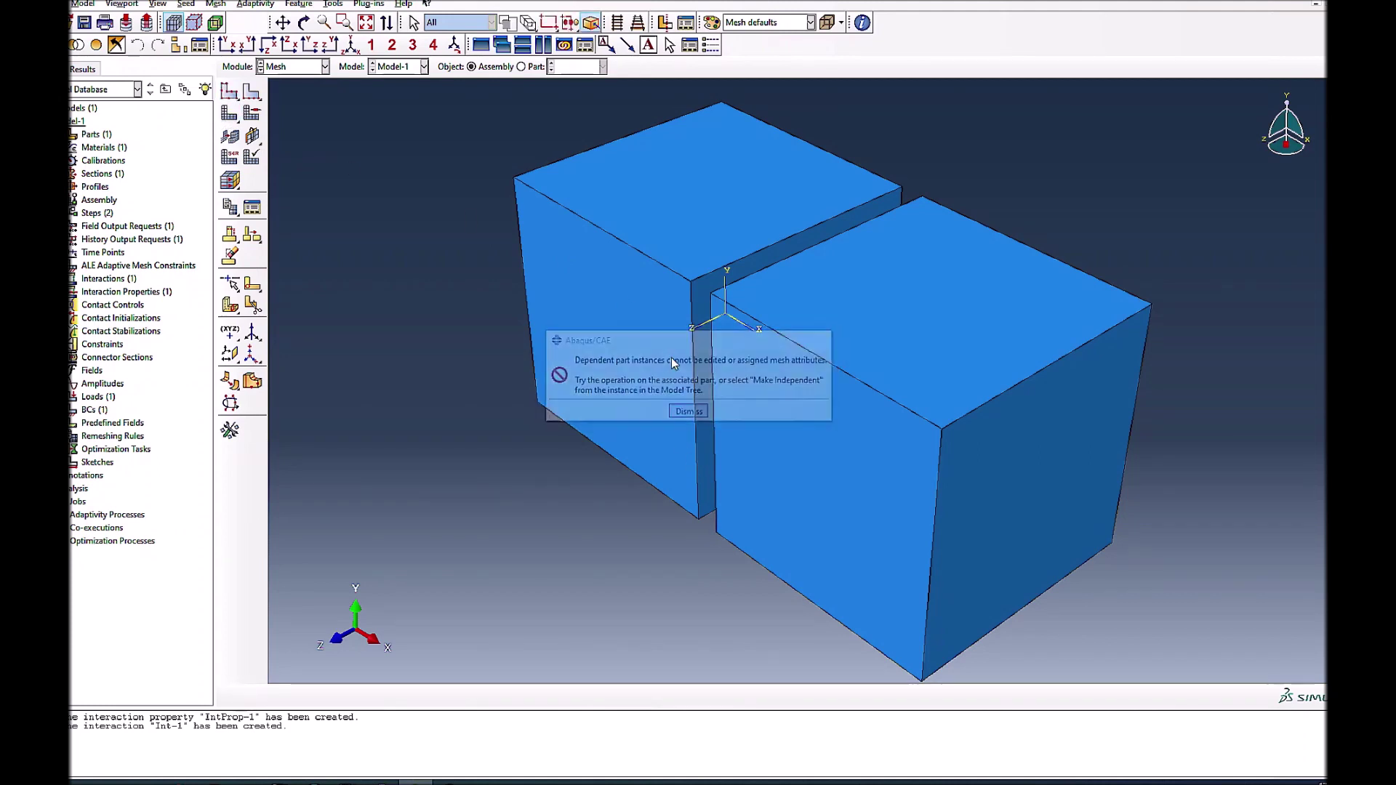
pyautogui.click(525, 67)
pyautogui.click(228, 97)
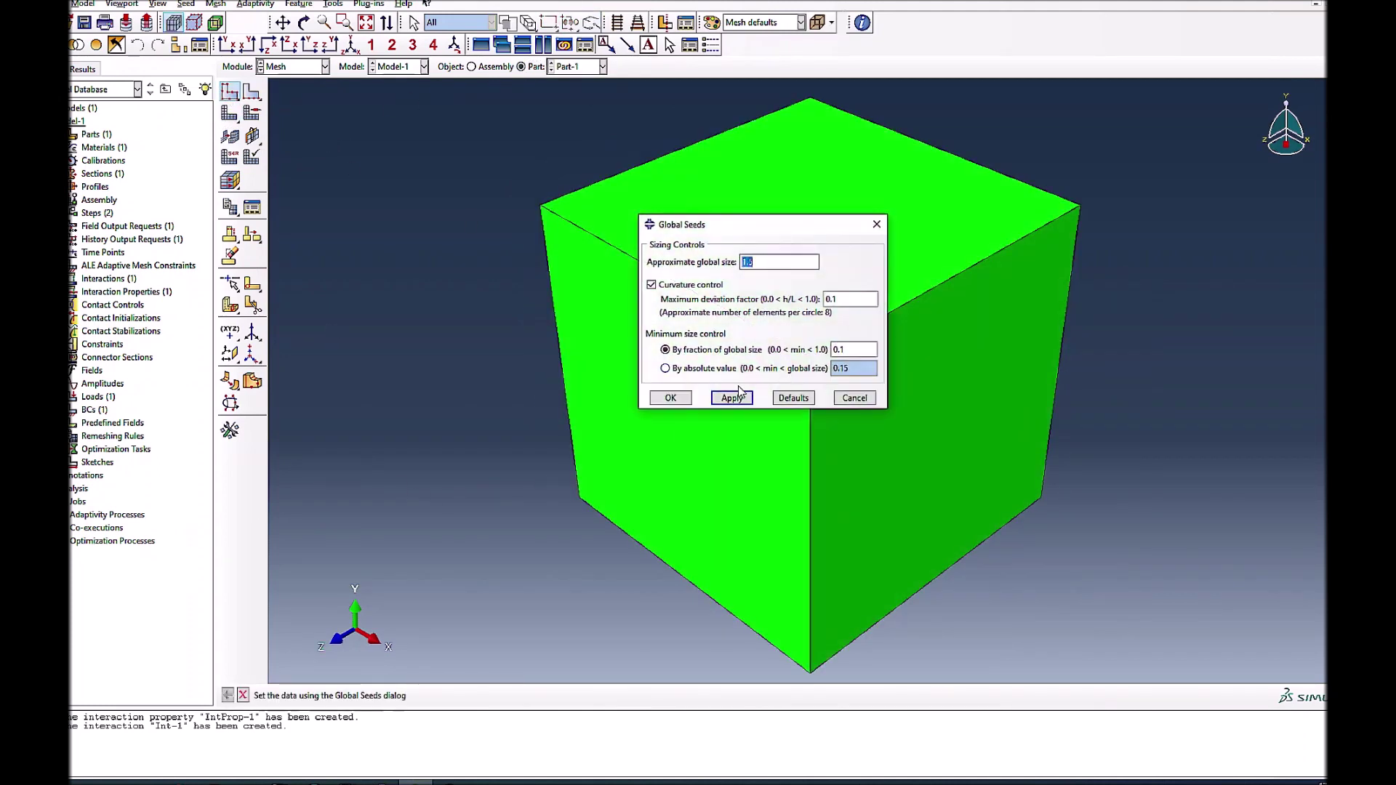
pyautogui.click(671, 399)
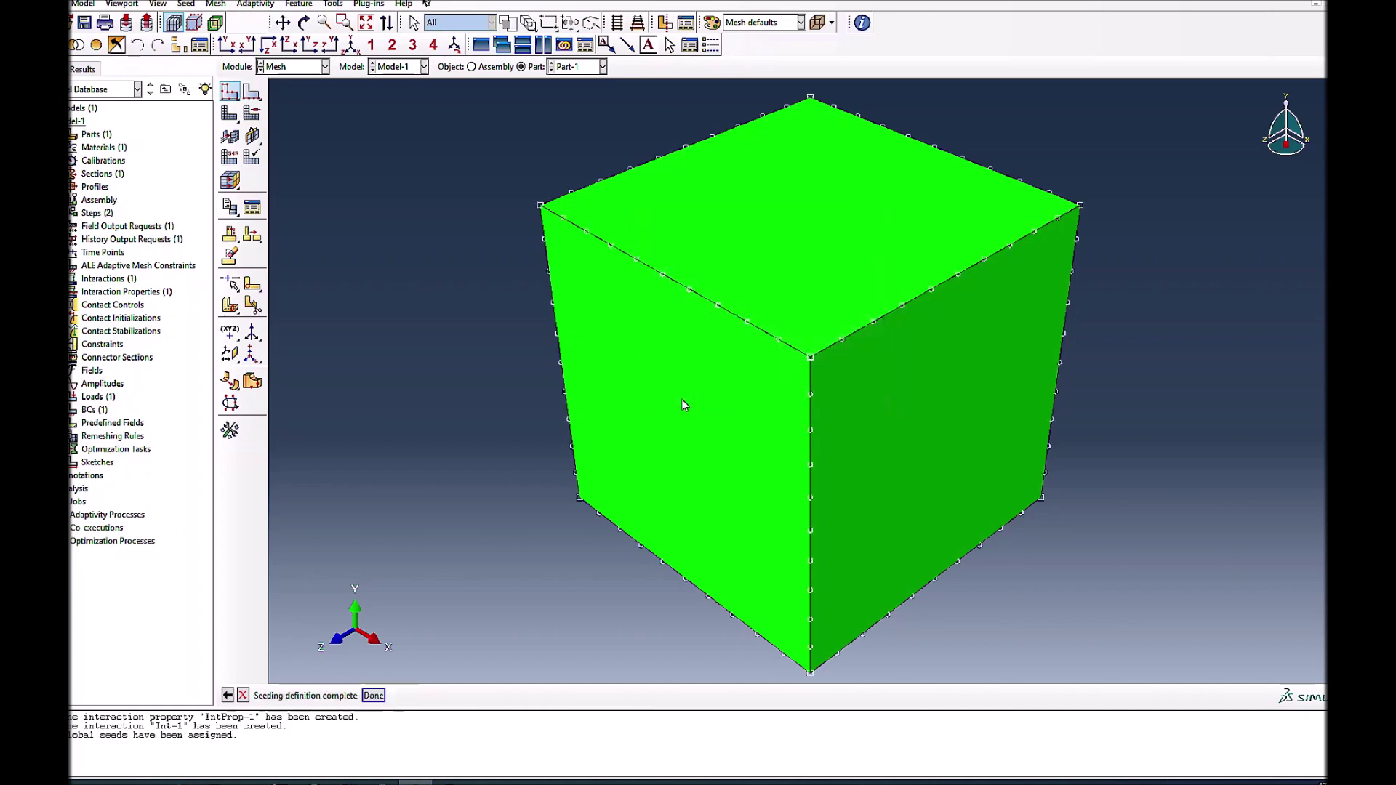
pyautogui.click(229, 112)
pyautogui.click(342, 696)
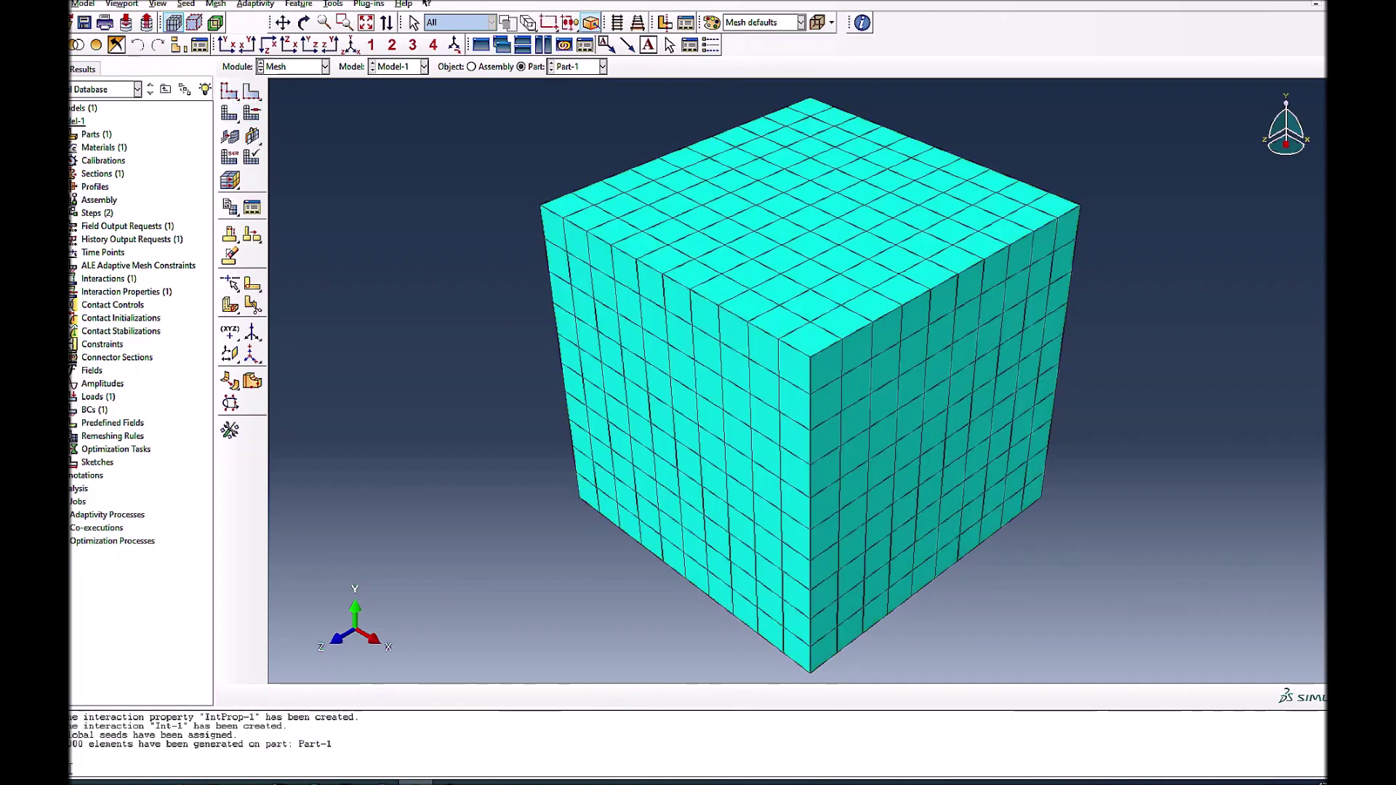
# Step: Reseed Part-1 at global size 2.5, remesh it, and show the meshed assembly
pyautogui.click(230, 92)
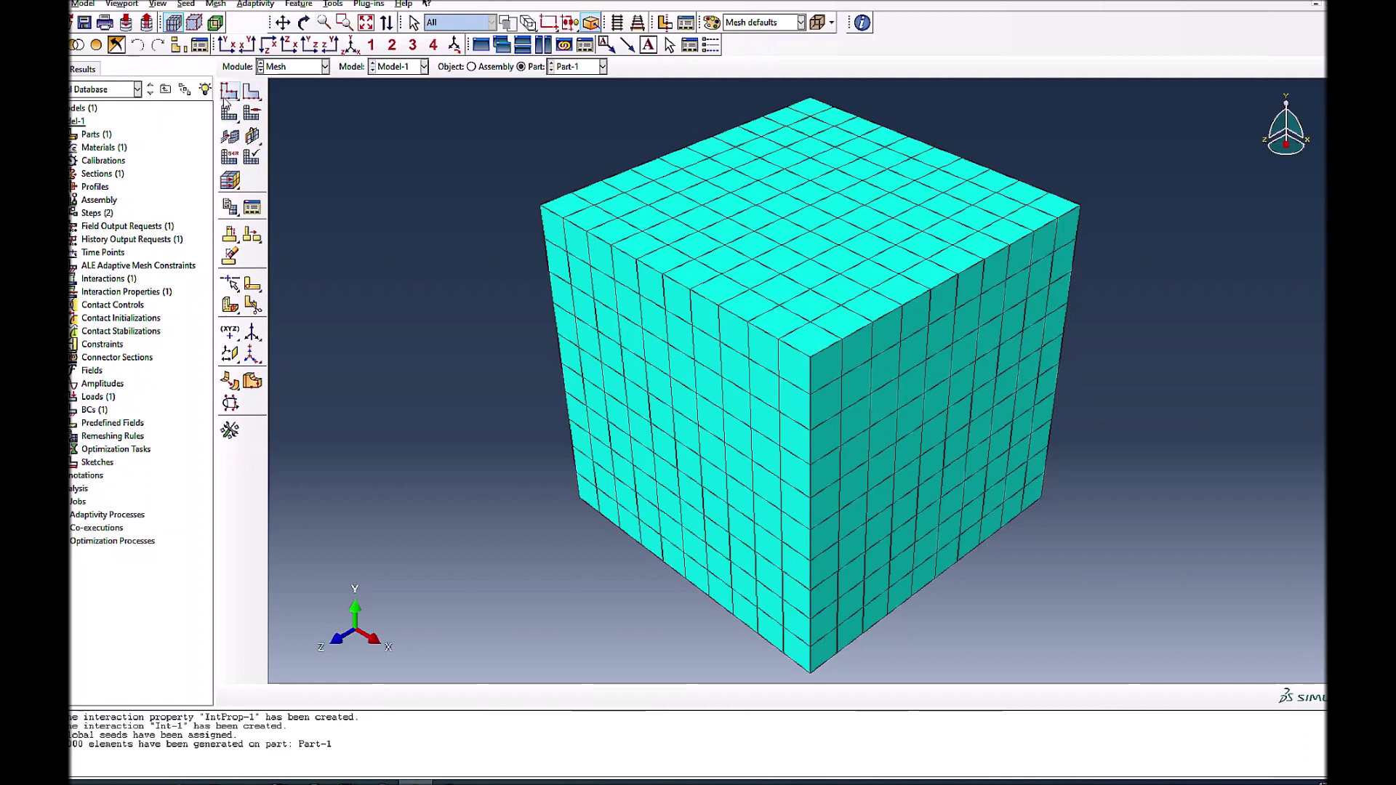
pyautogui.moveTo(761, 264); pyautogui.dragTo(741, 263)
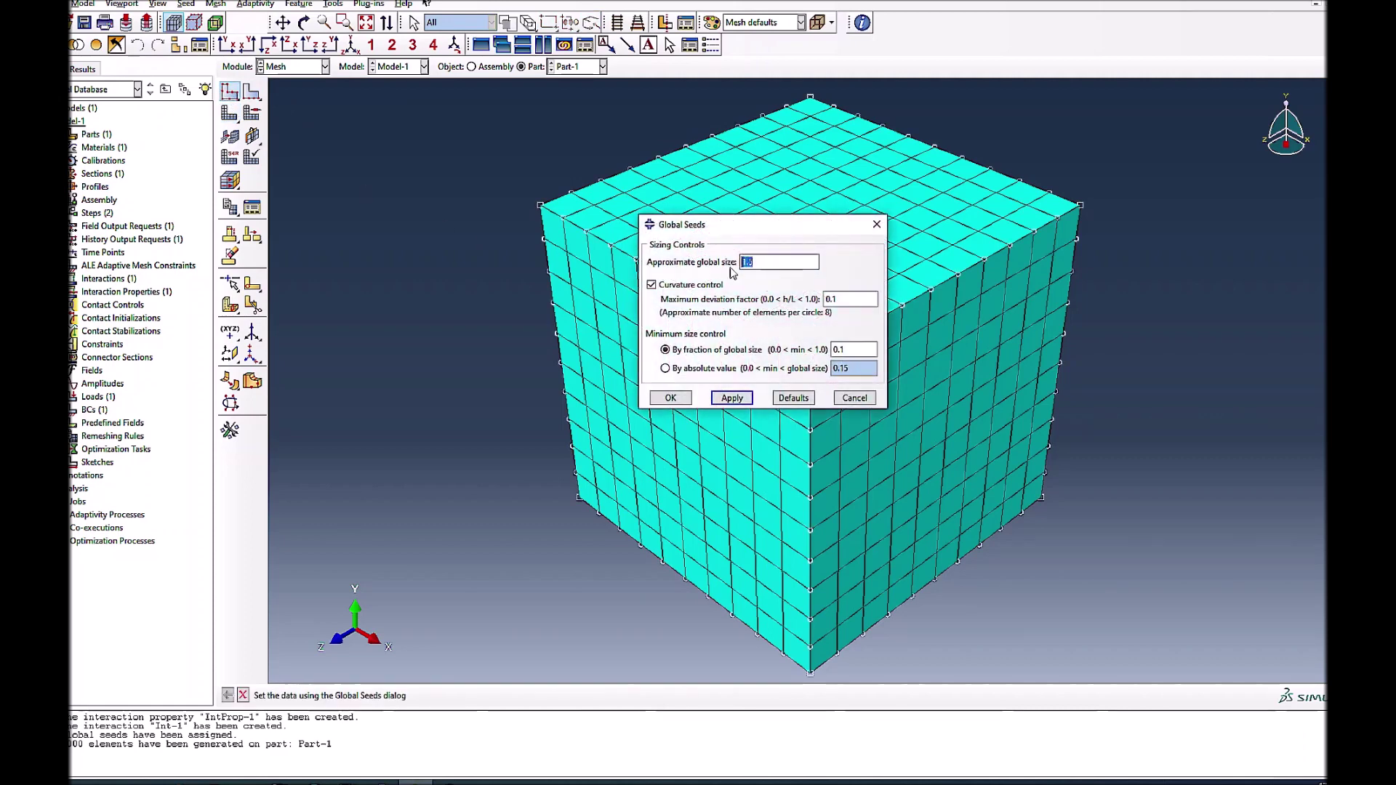
pyautogui.write('2.5')
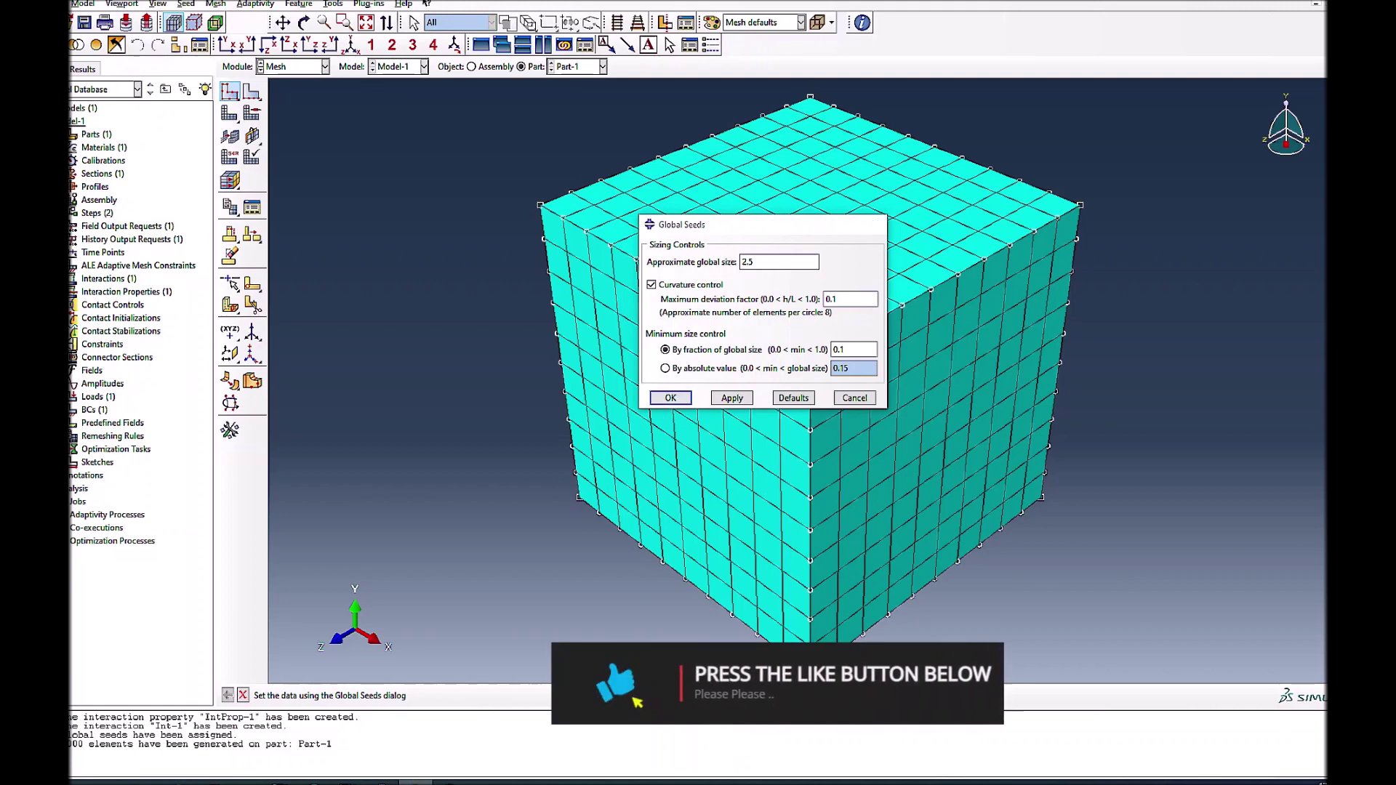
pyautogui.press('Return')
pyautogui.click(230, 114)
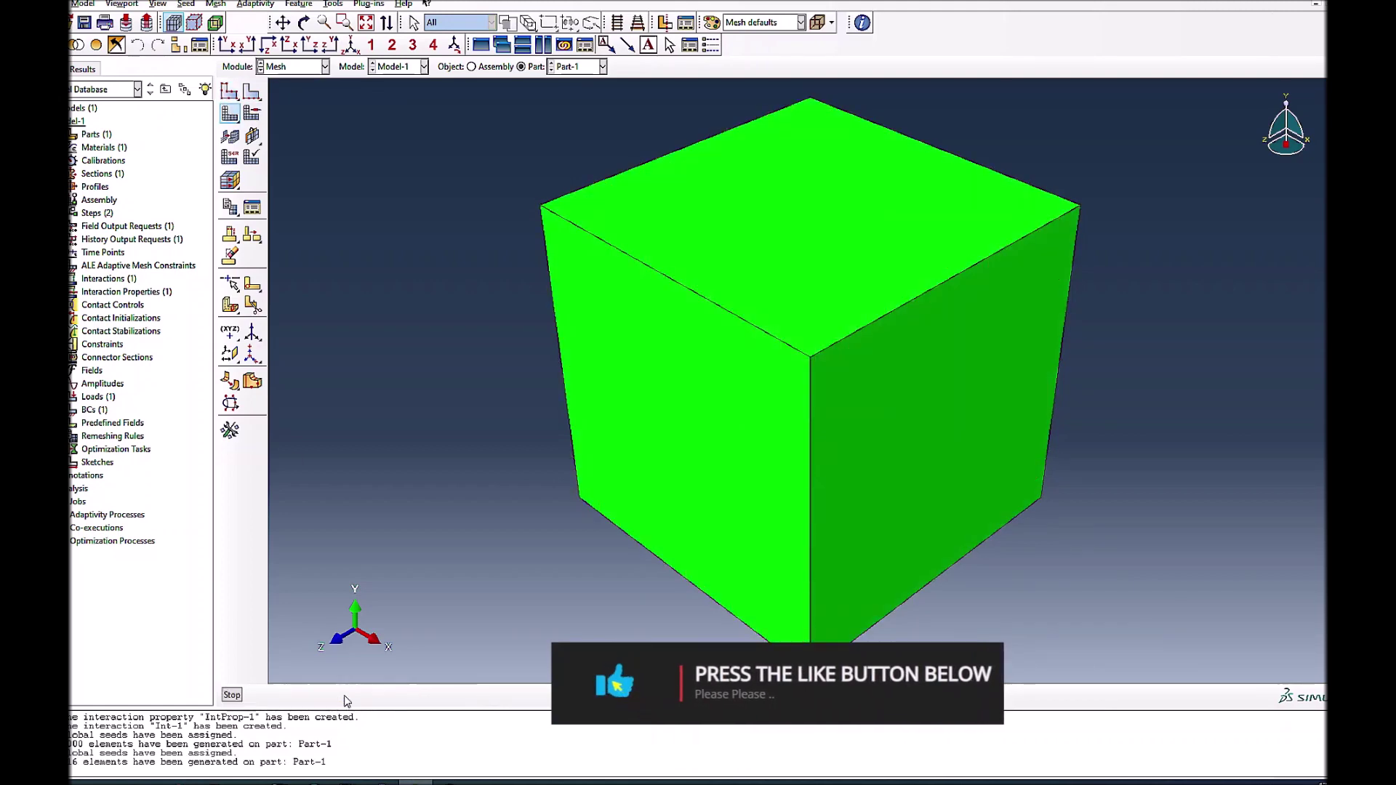
pyautogui.click(336, 696)
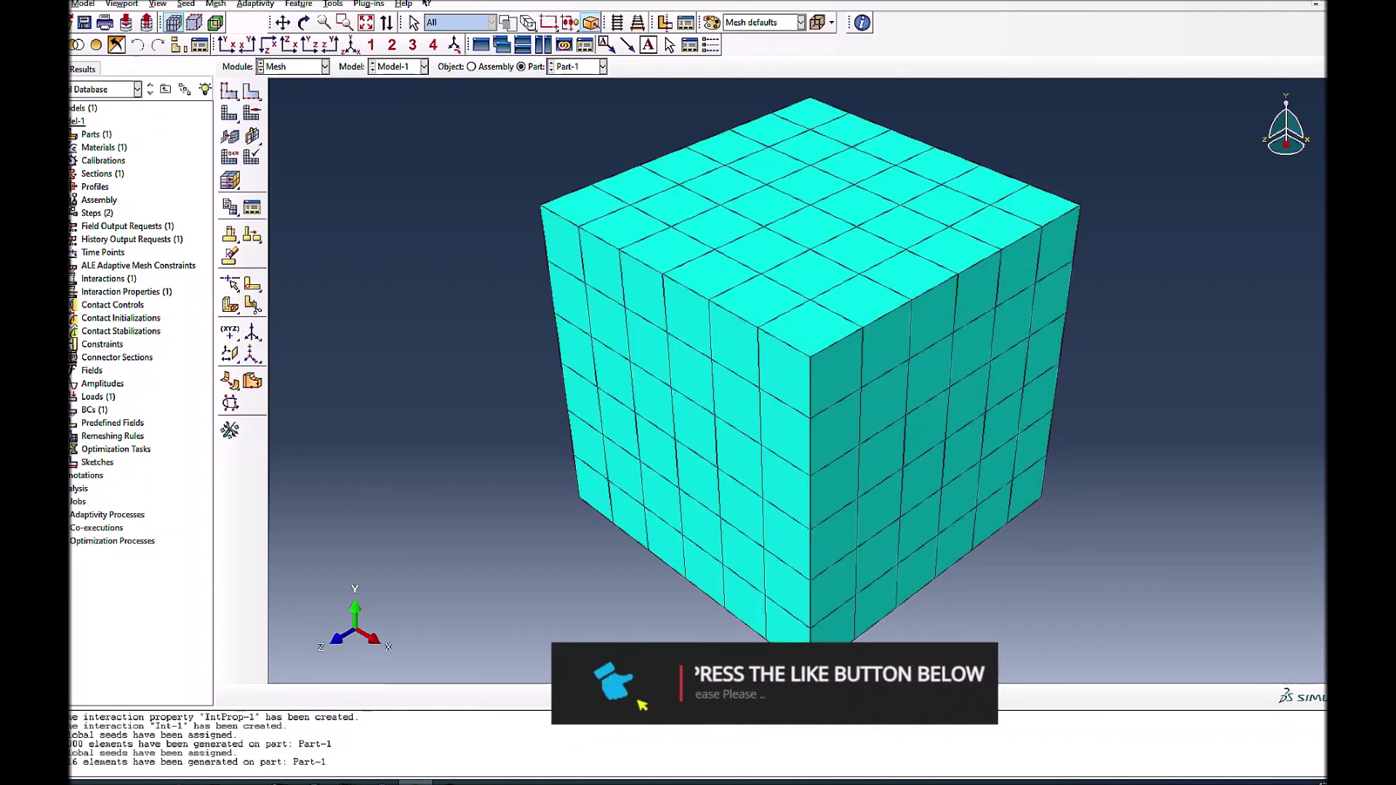
pyautogui.click(471, 66)
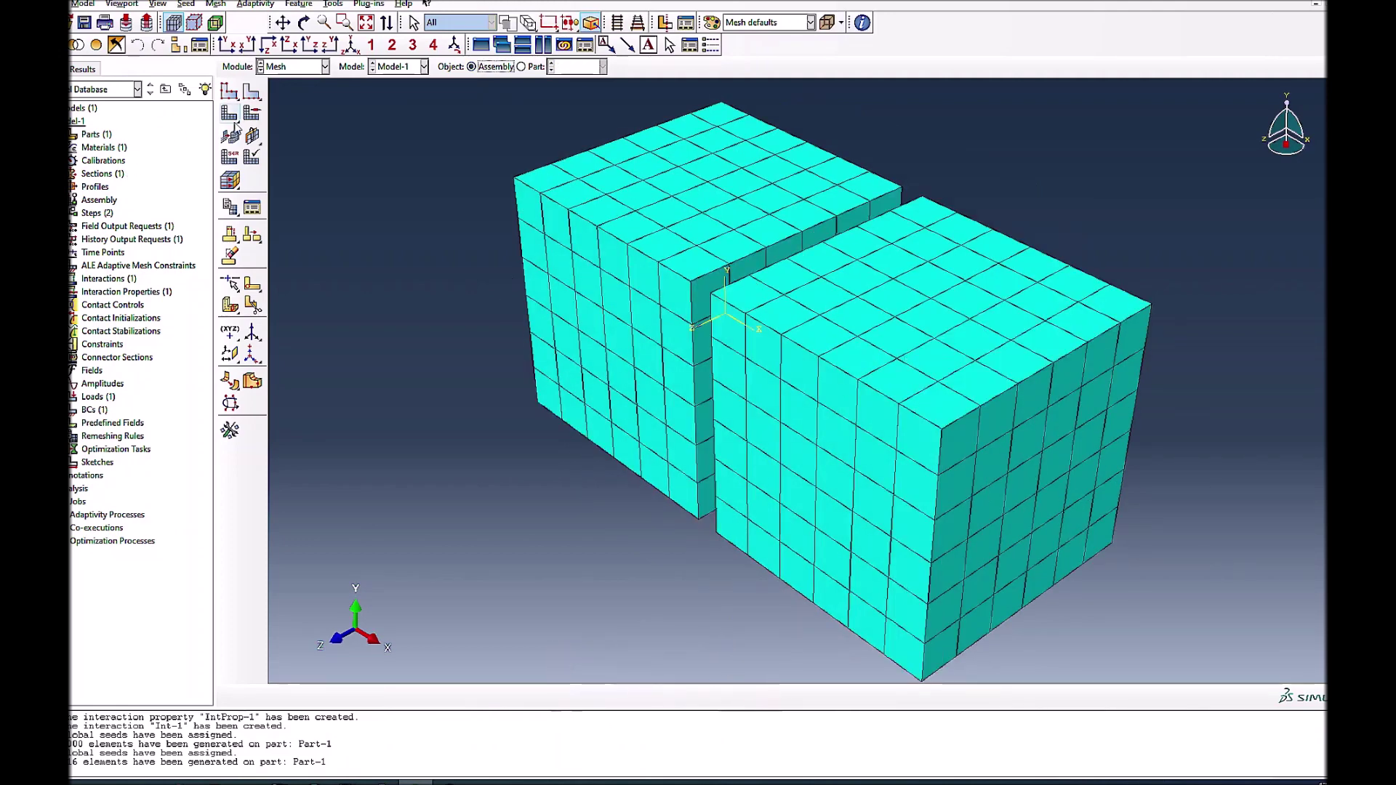
pyautogui.click(320, 65)
# Step: In the Job module, create a new job for Model-1 named contact_activation
pyautogui.click(299, 192)
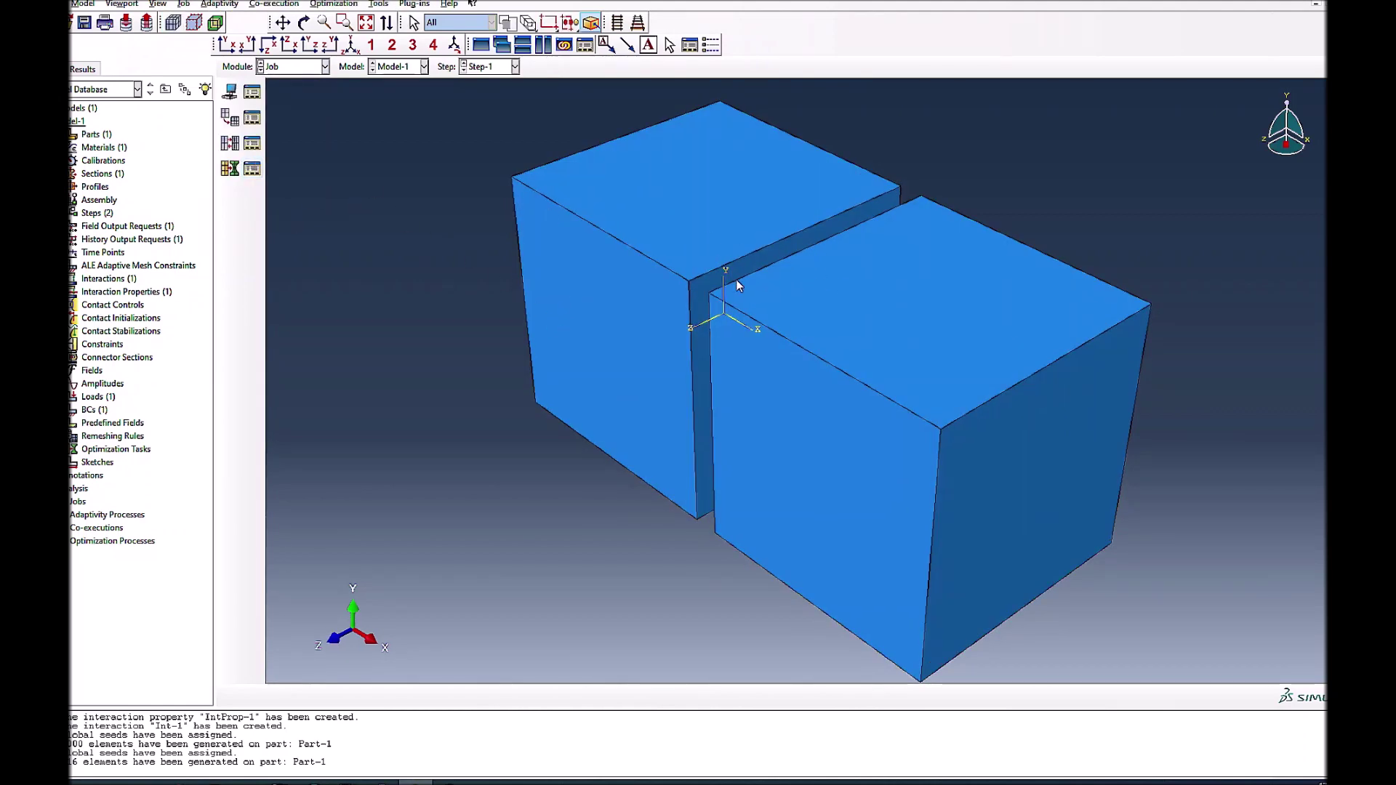
pyautogui.click(232, 95)
pyautogui.press('Escape')
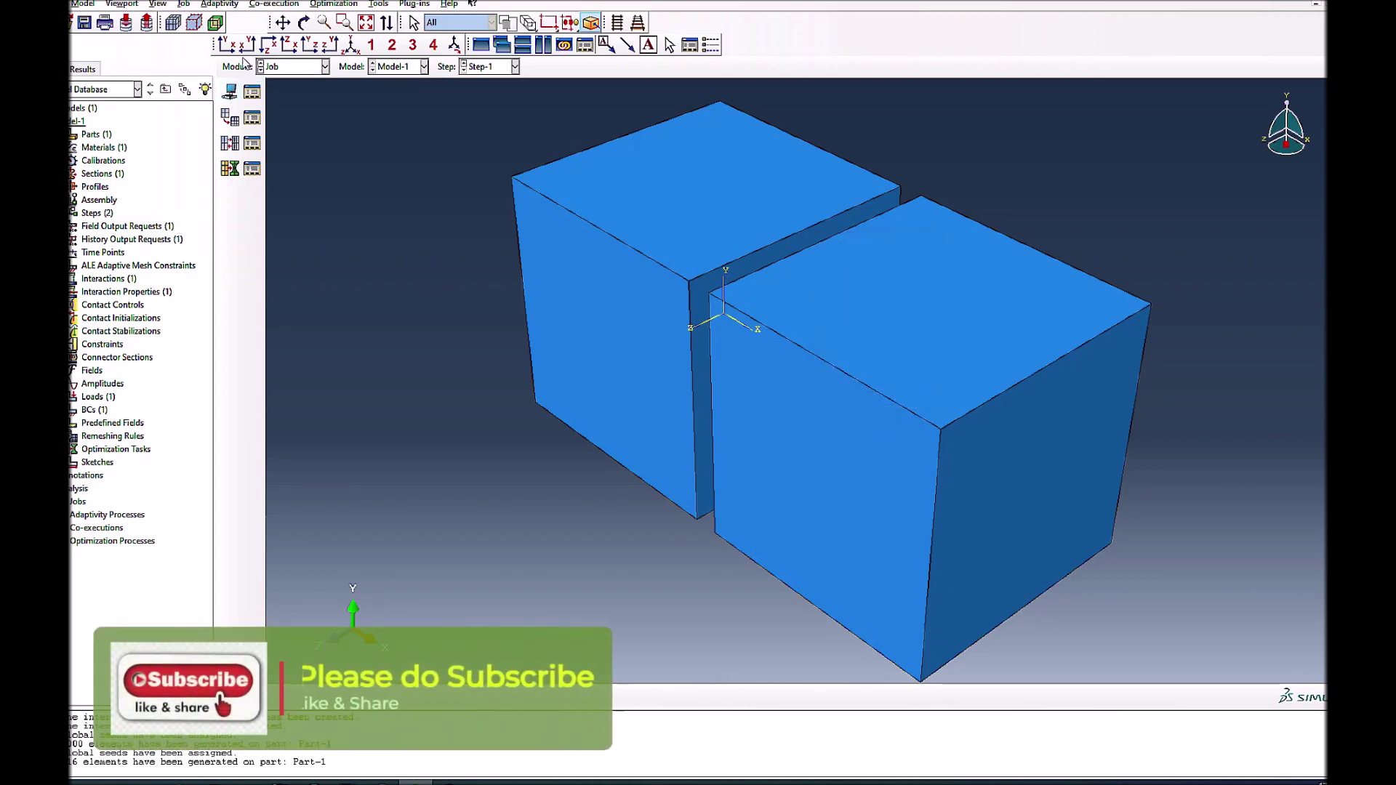
pyautogui.click(251, 92)
pyautogui.click(217, 323)
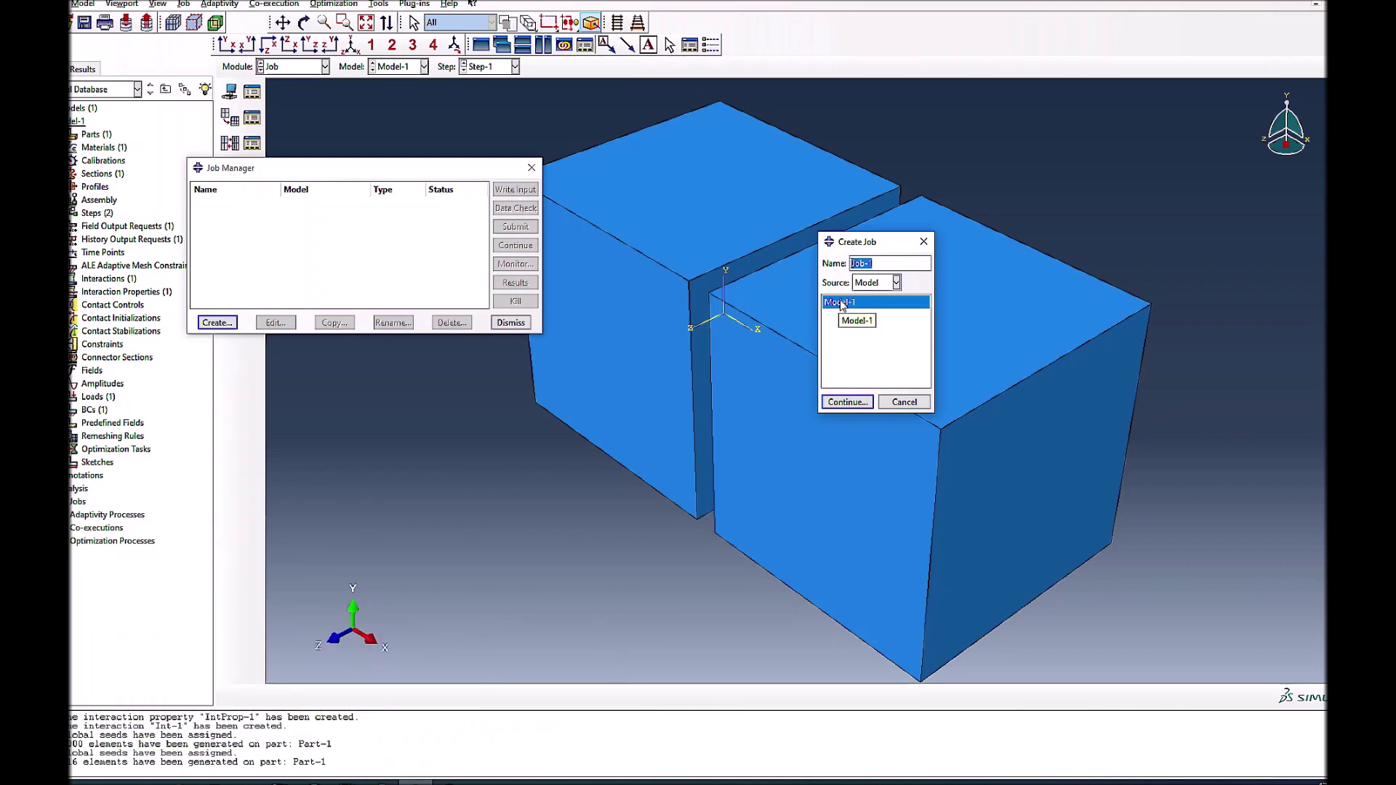
pyautogui.write('contact_activation')
# Step: Set the job's nodal output precision to Full and submit contact_activation
pyautogui.click(843, 402)
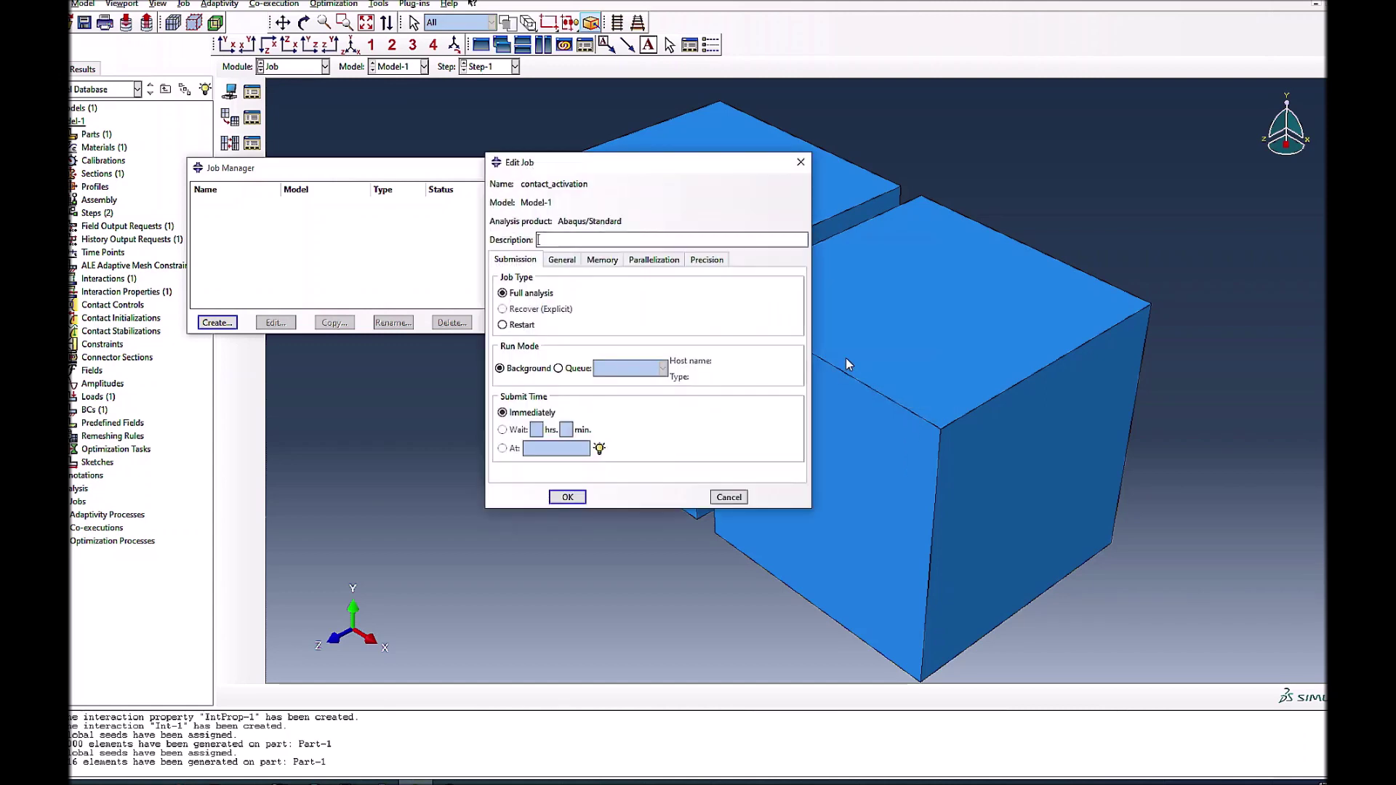
pyautogui.click(698, 261)
pyautogui.click(608, 328)
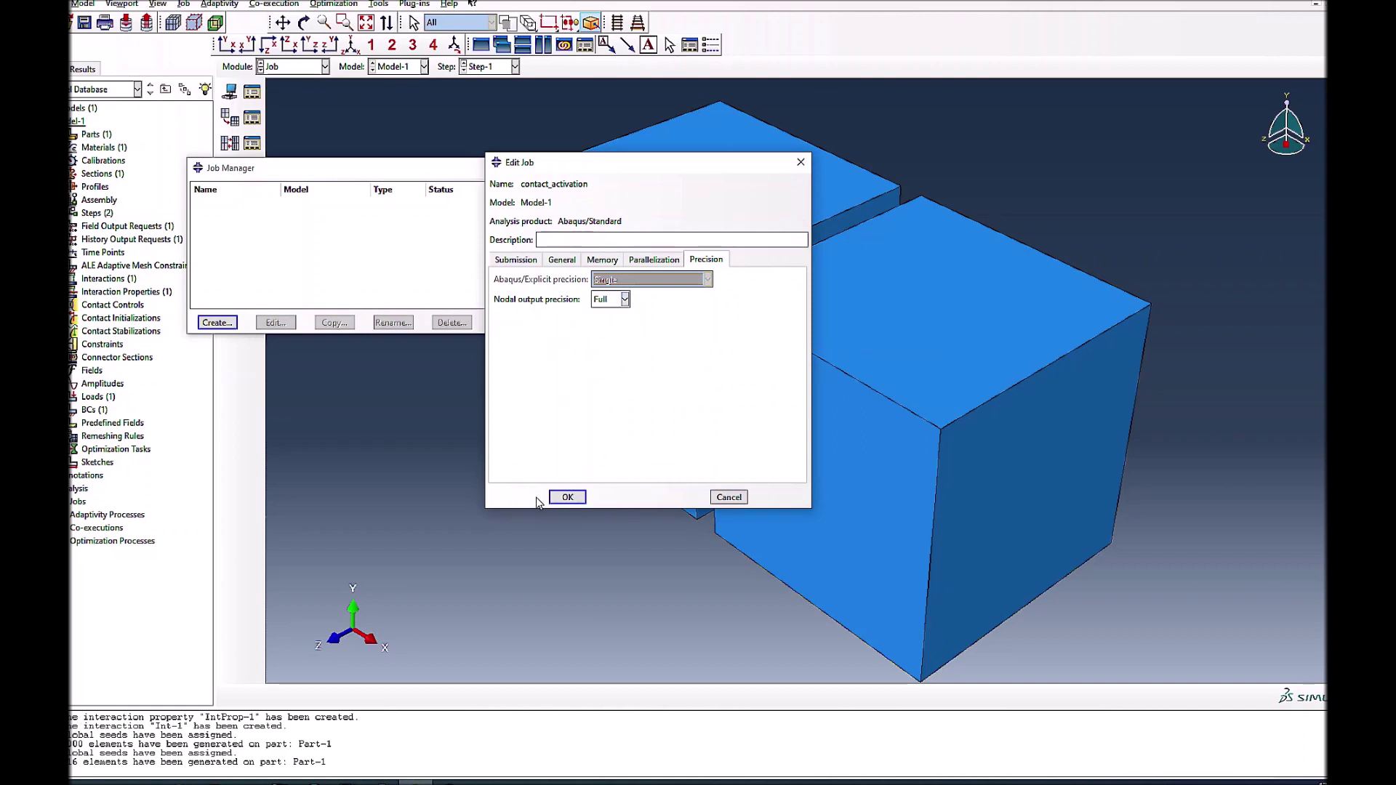
pyautogui.click(566, 499)
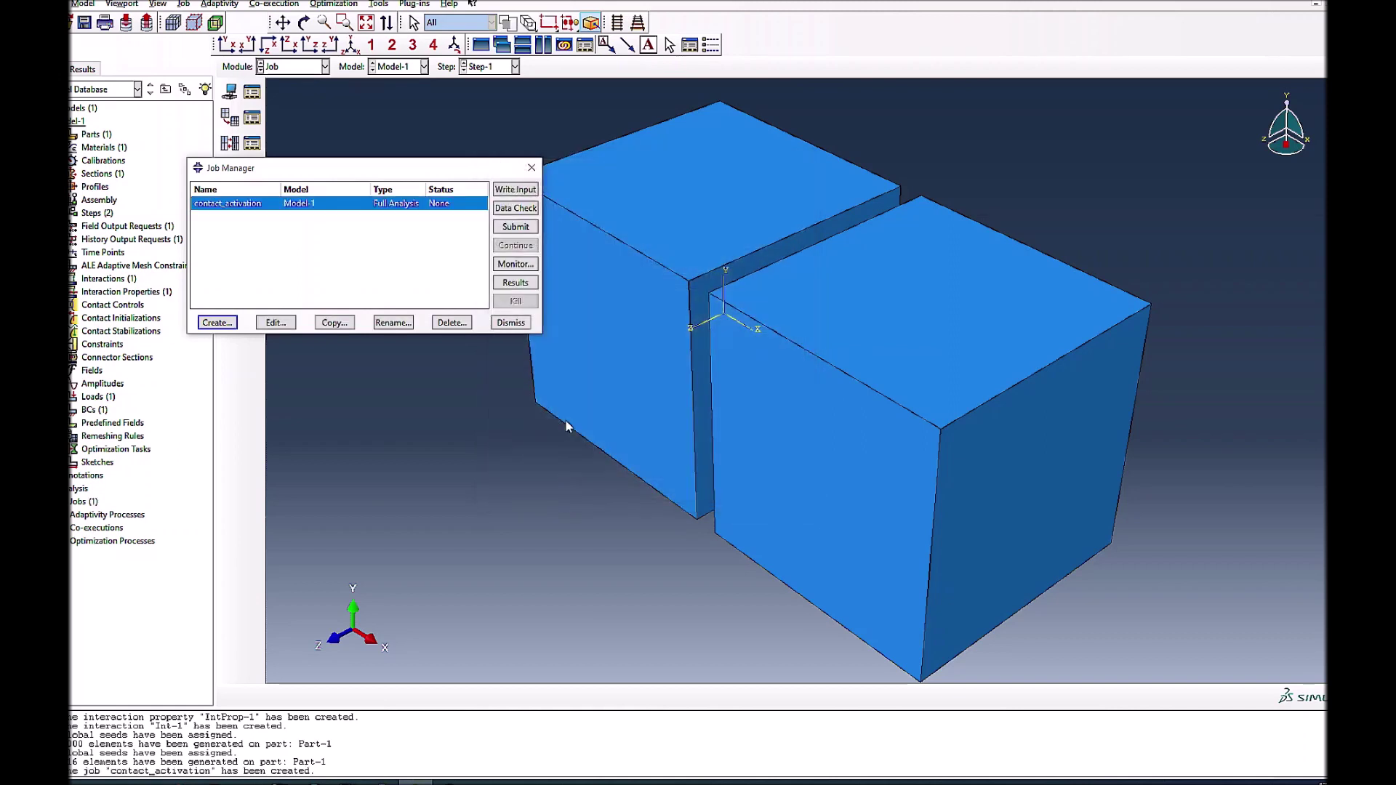
pyautogui.click(516, 226)
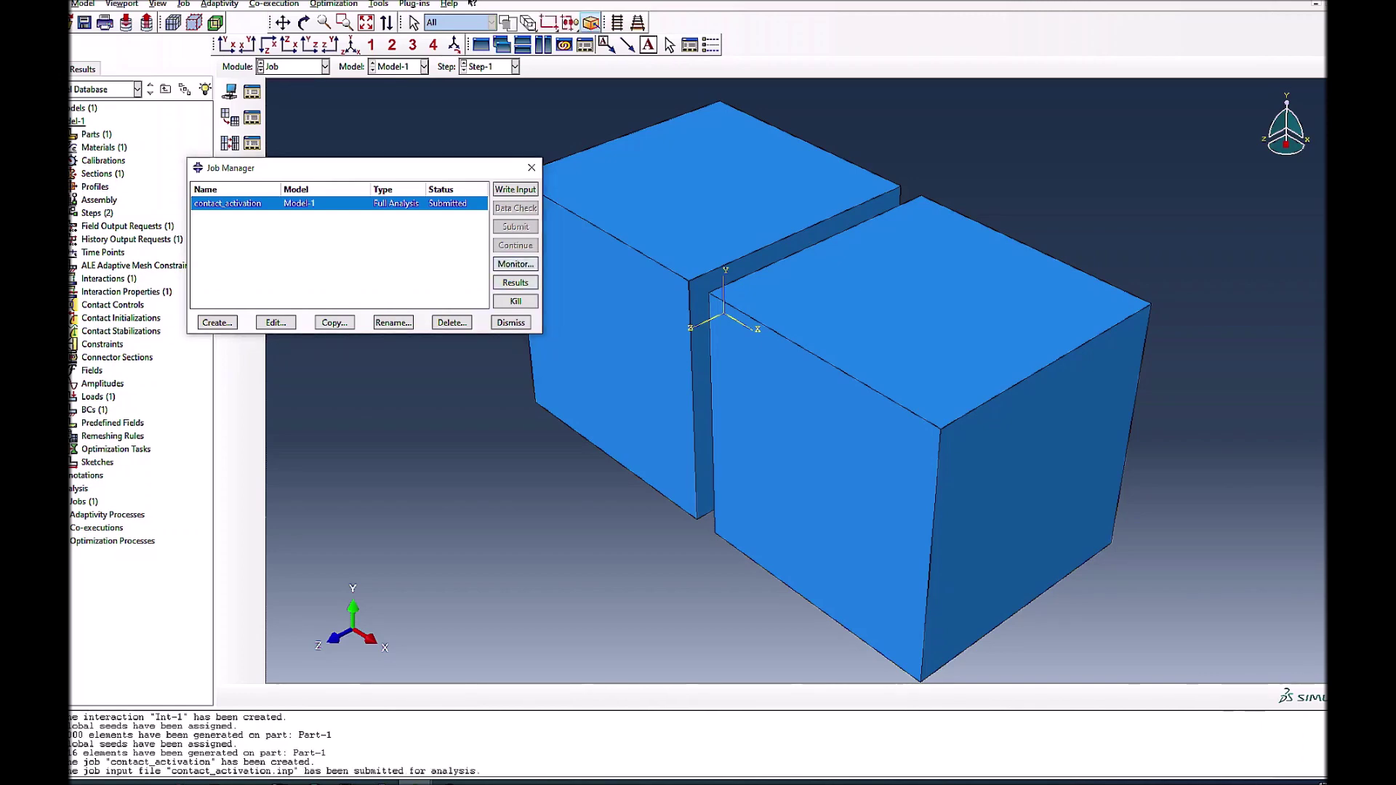
# Step: Monitor the contact_activation run until it aborts, then check its warning messages
pyautogui.click(516, 264)
pyautogui.moveTo(642, 312); pyautogui.dragTo(644, 652)
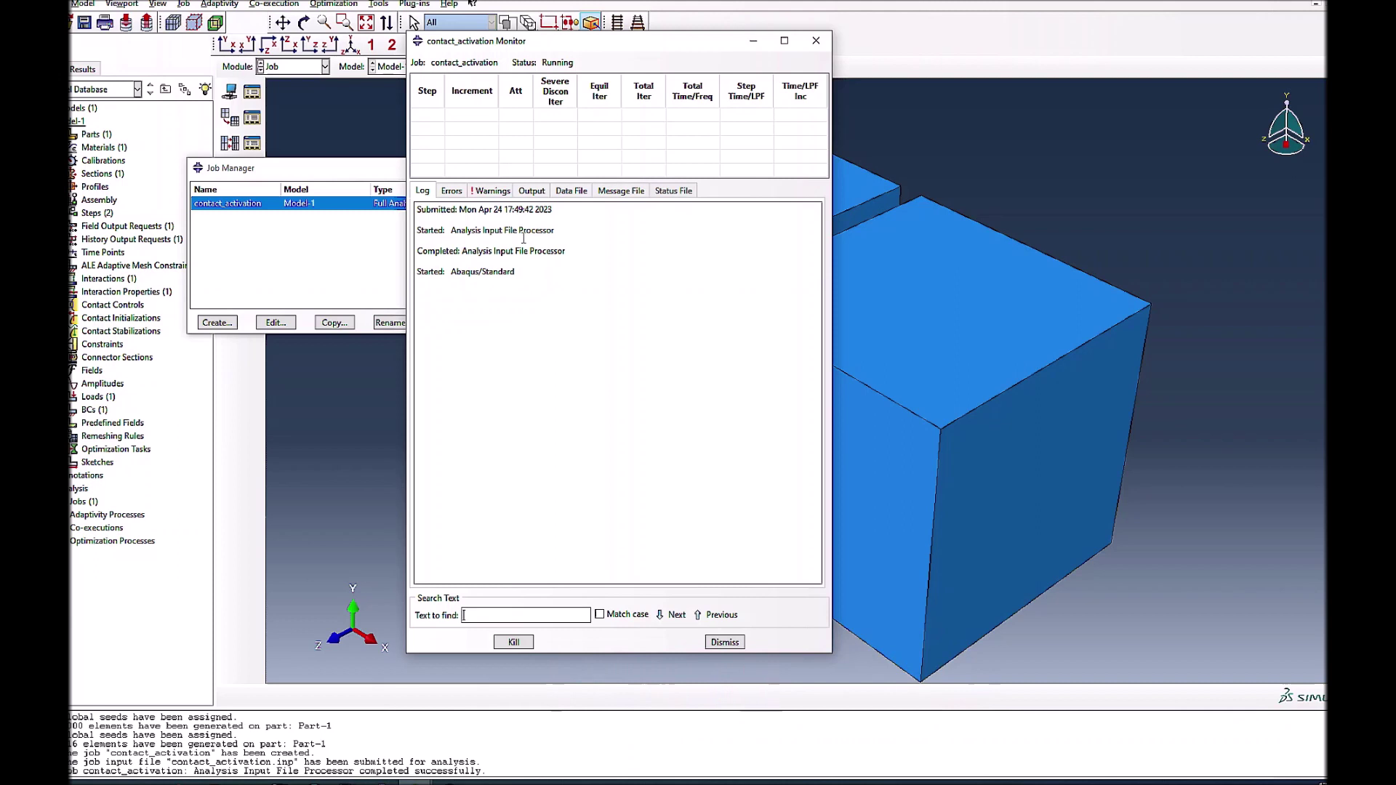
pyautogui.click(495, 192)
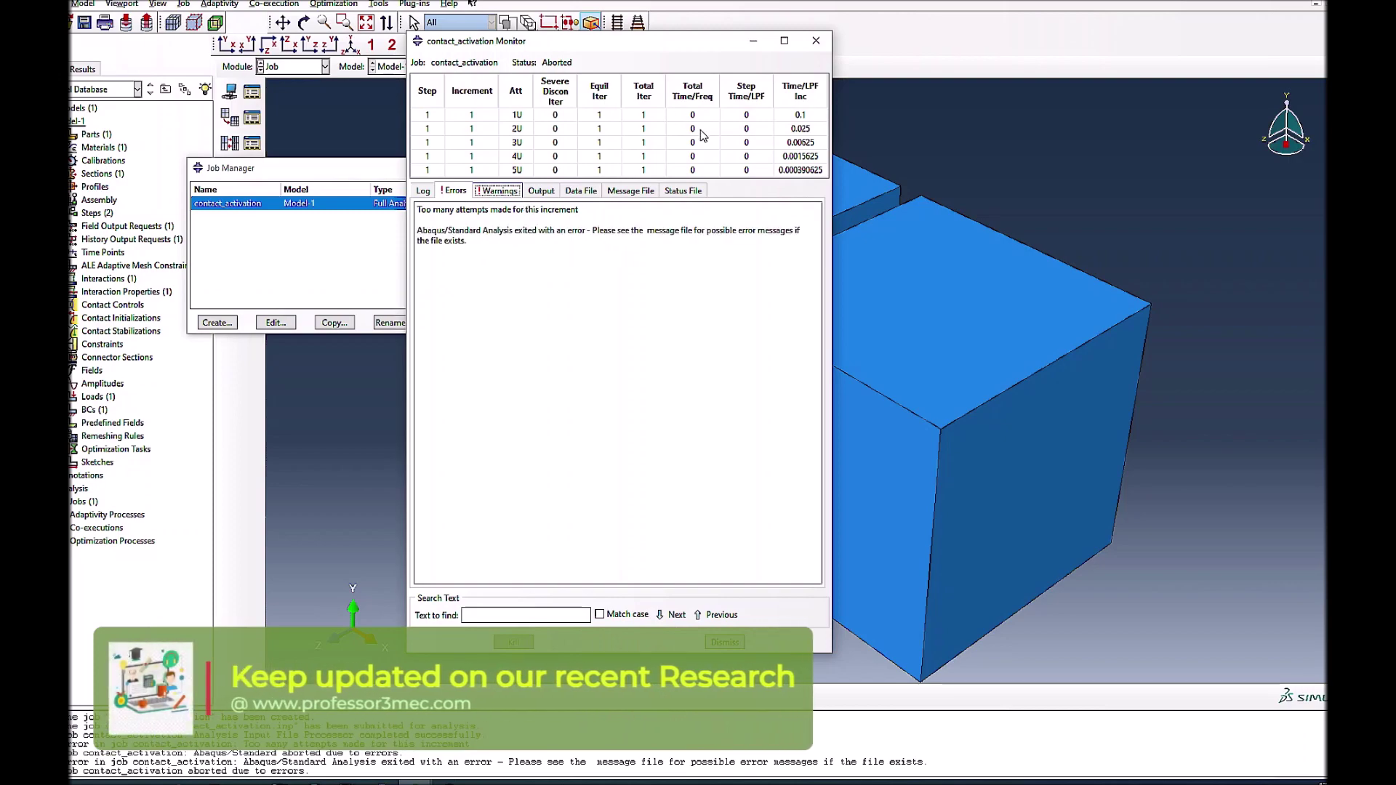
# Step: Highlight the D.O.F. ratio and numerical singularity warnings in the message file, then close the monitor
pyautogui.click(630, 191)
pyautogui.scroll(-10, 690, 405)
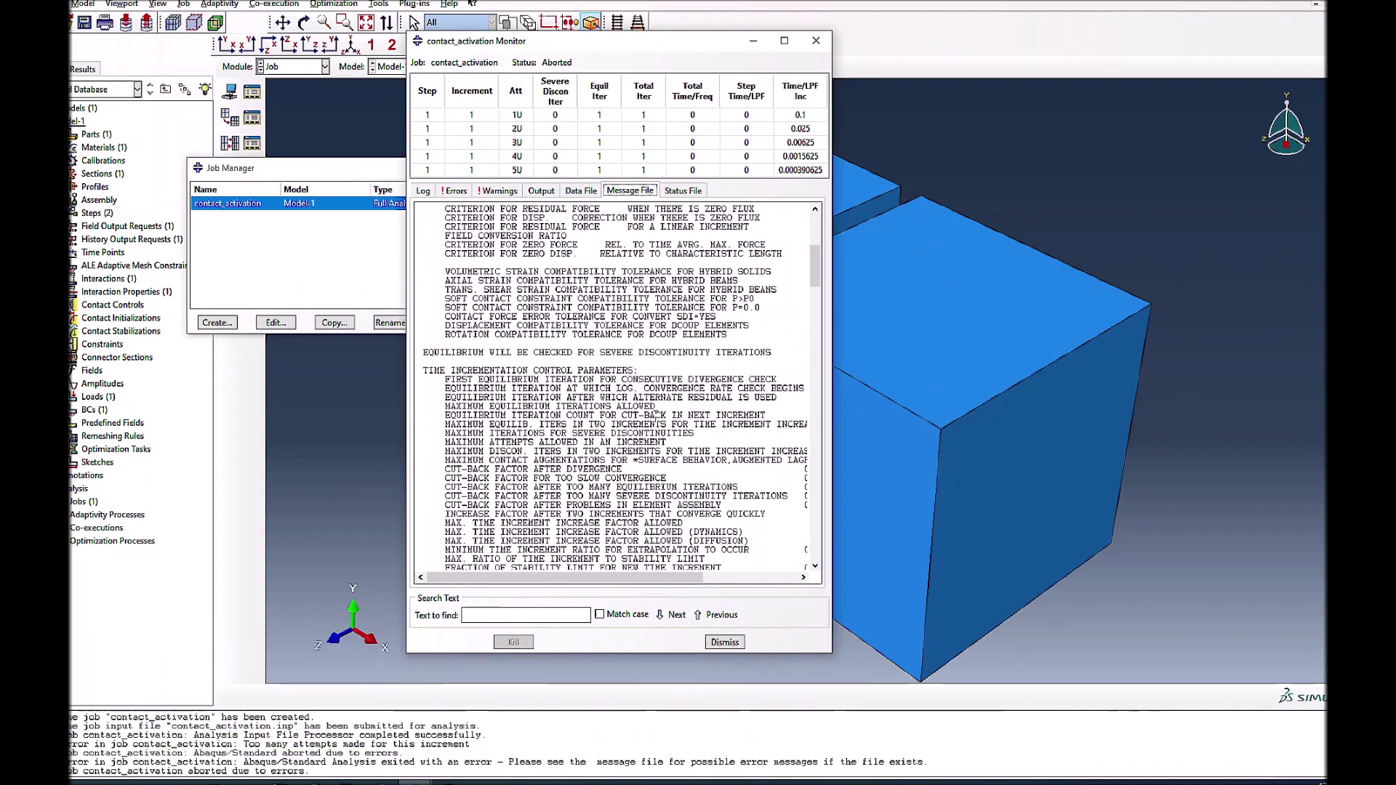
pyautogui.scroll(-15, 656, 416)
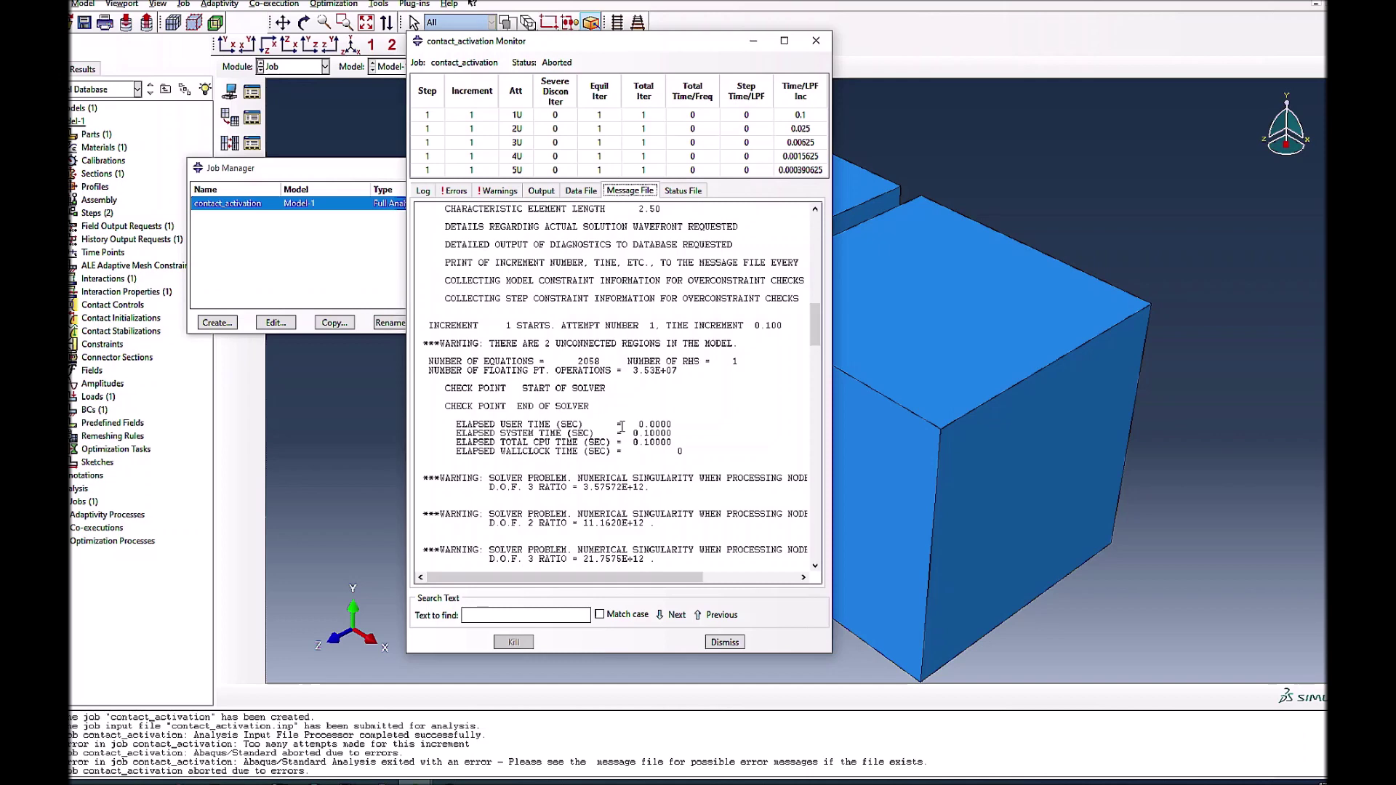
pyautogui.scroll(-3, 545, 422)
pyautogui.moveTo(481, 408); pyautogui.dragTo(618, 409)
pyautogui.tripleClick(627, 451)
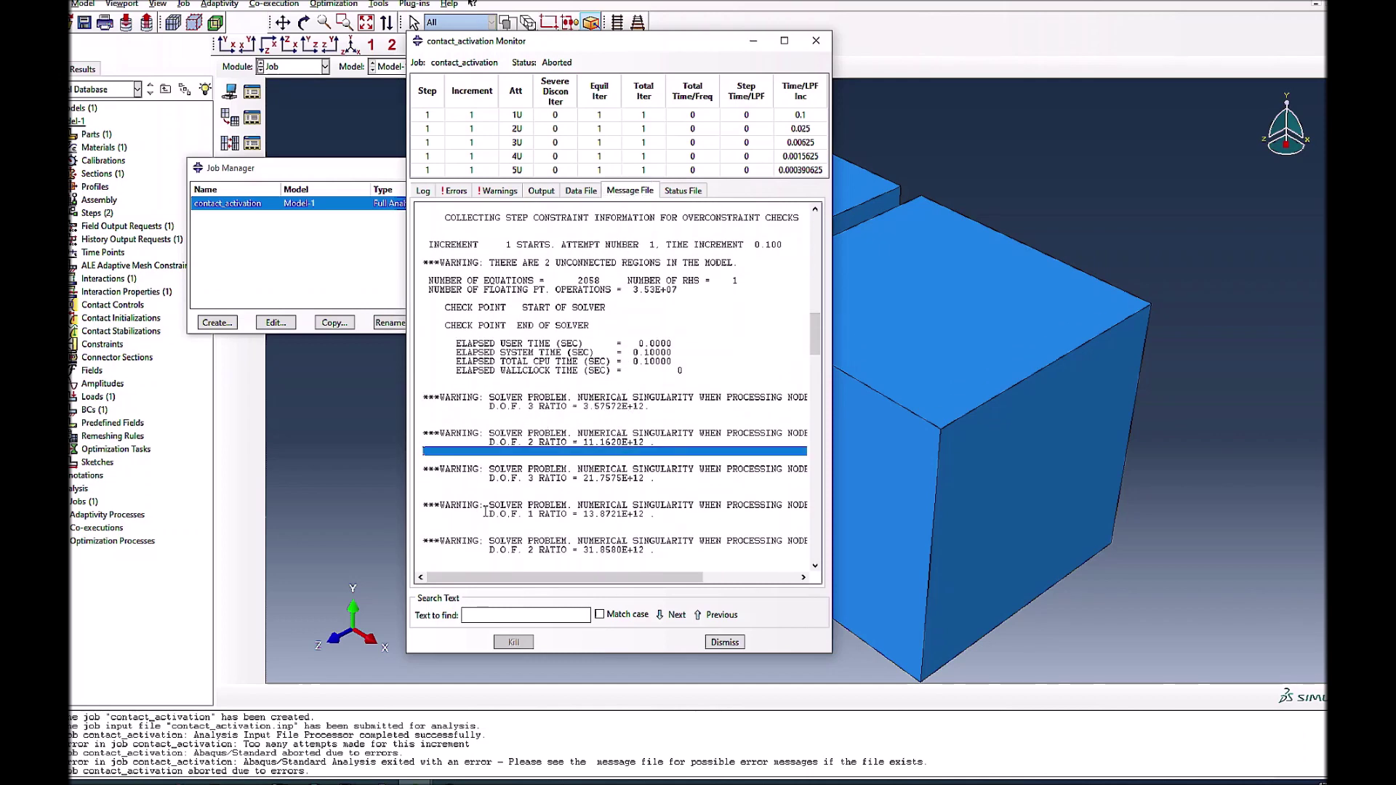
pyautogui.moveTo(611, 505); pyautogui.dragTo(508, 515)
pyautogui.scroll(-2, 532, 519)
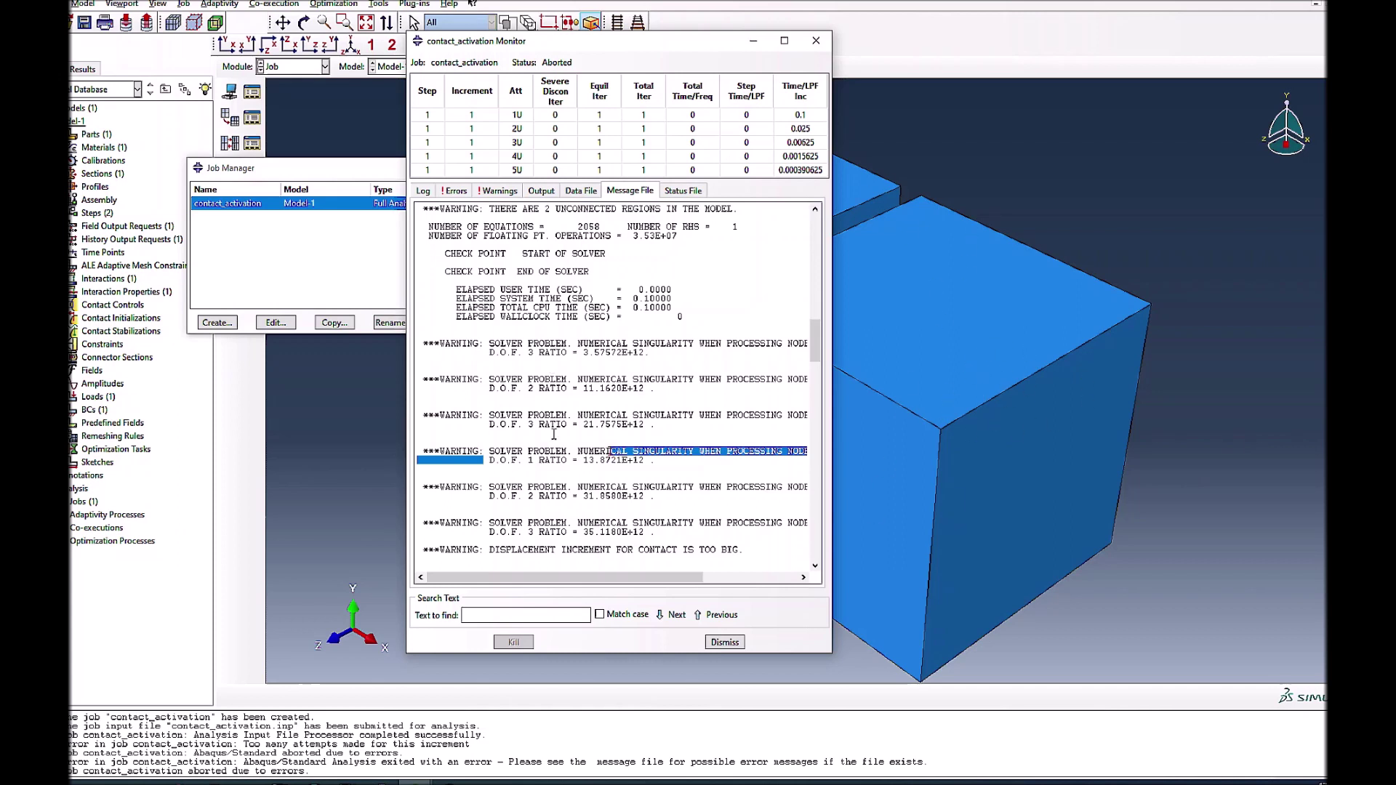
pyautogui.moveTo(528, 461); pyautogui.dragTo(533, 462)
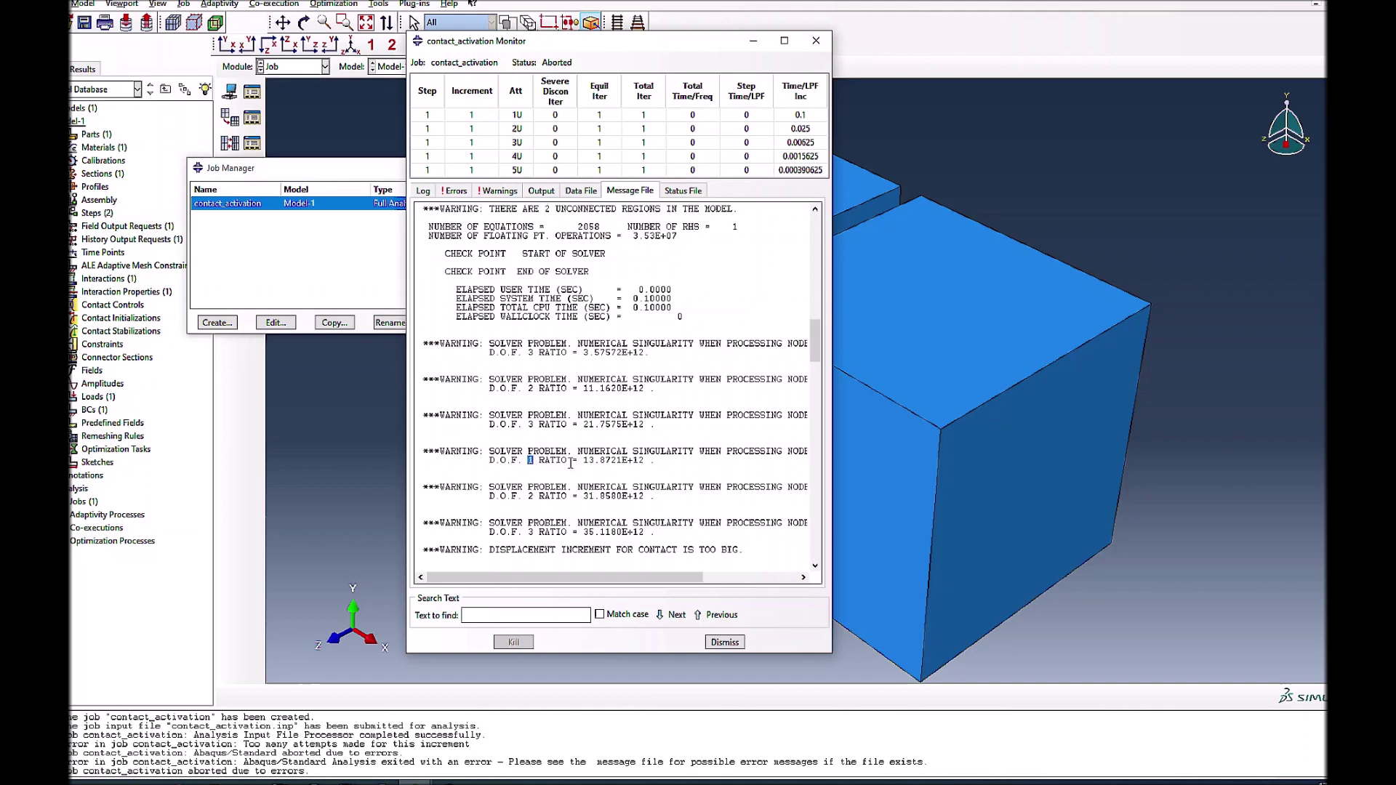
pyautogui.click(725, 643)
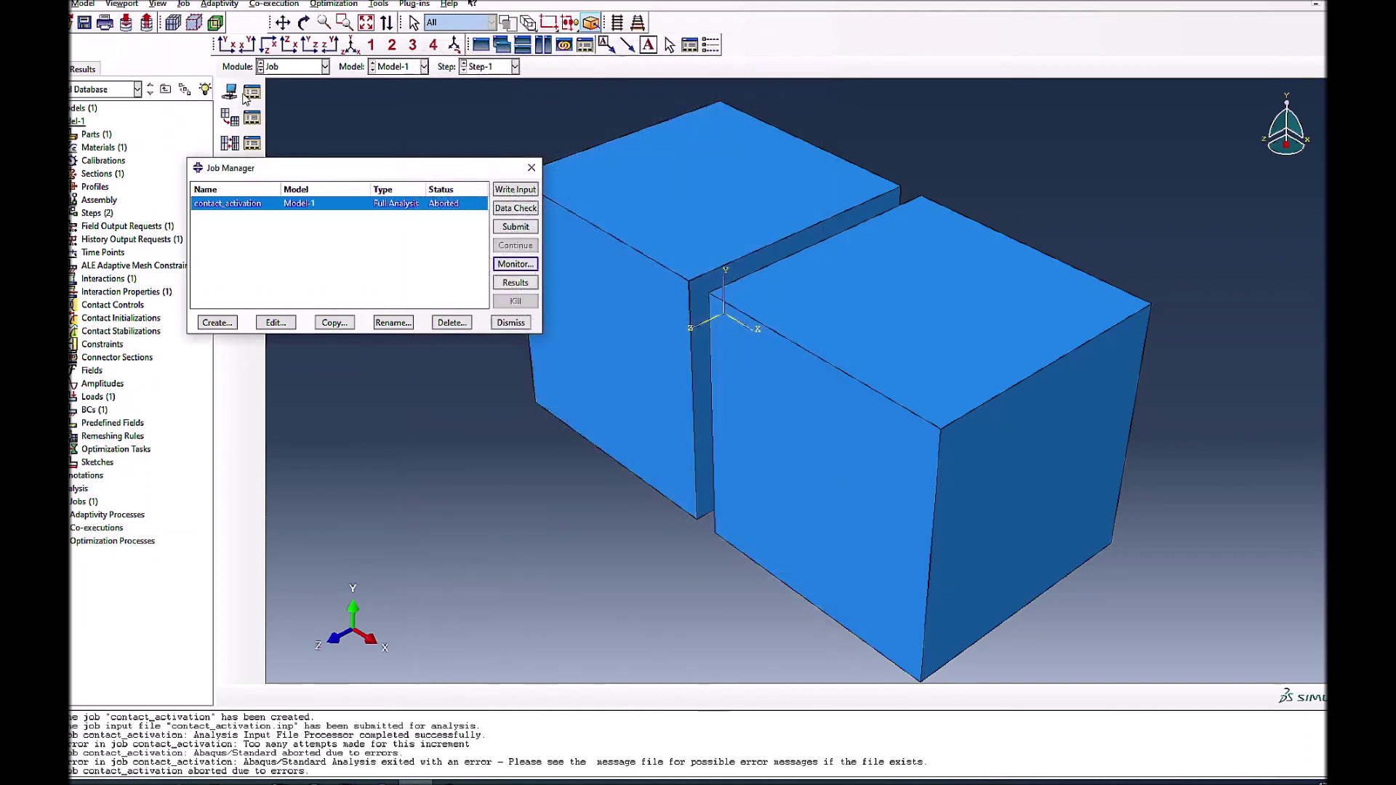
# Step: Switch to the Load module and inspect existing BC-2 in the boundary condition manager
pyautogui.click(295, 68)
pyautogui.click(291, 145)
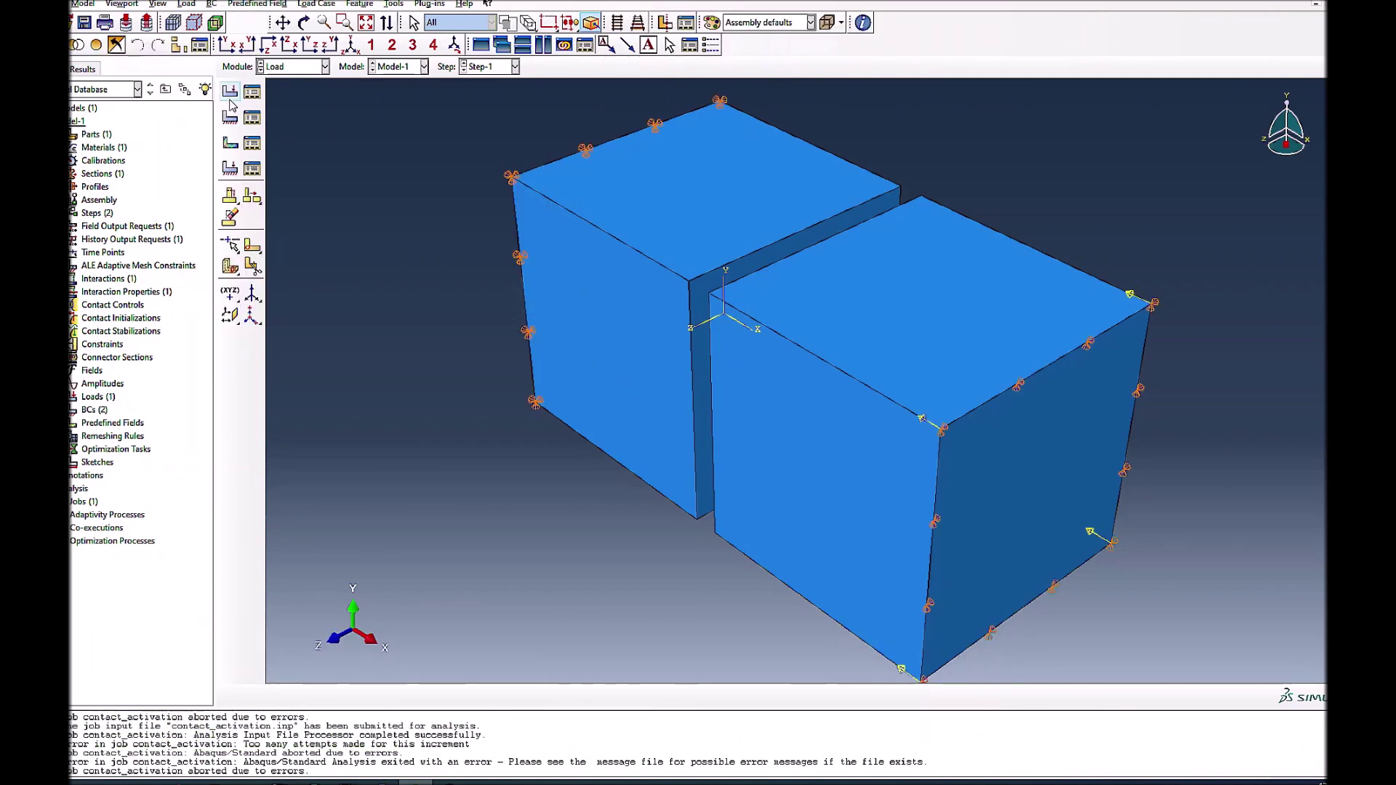
pyautogui.click(229, 117)
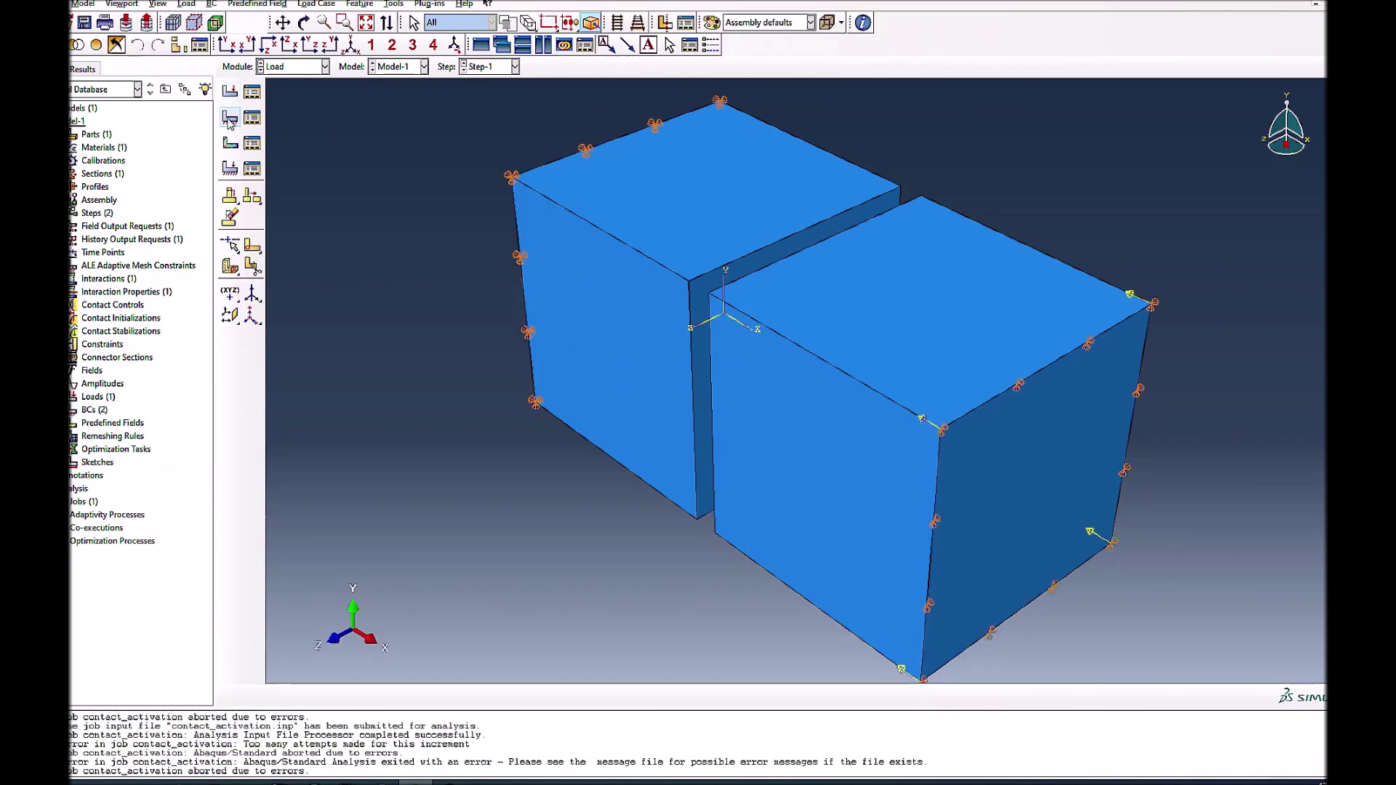
pyautogui.click(536, 404)
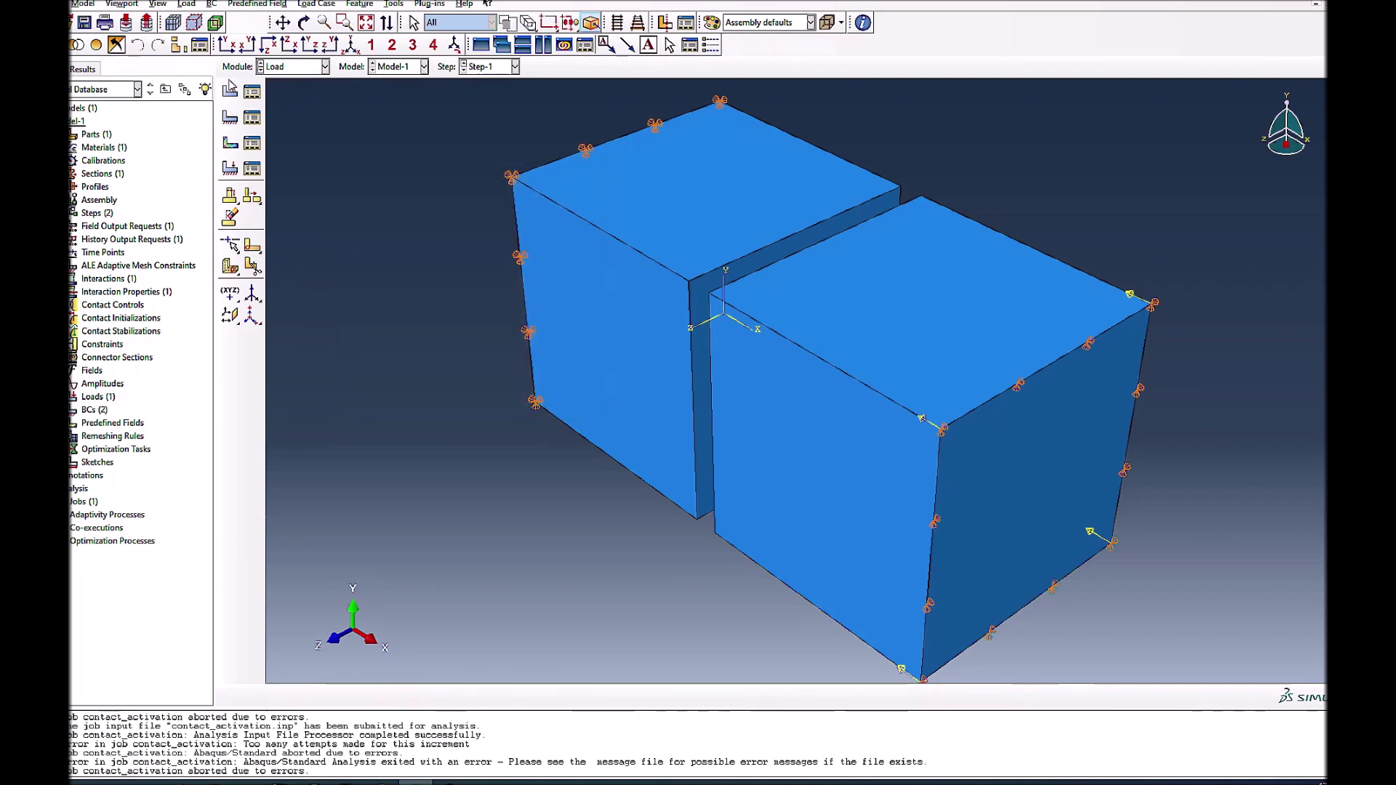
pyautogui.click(251, 117)
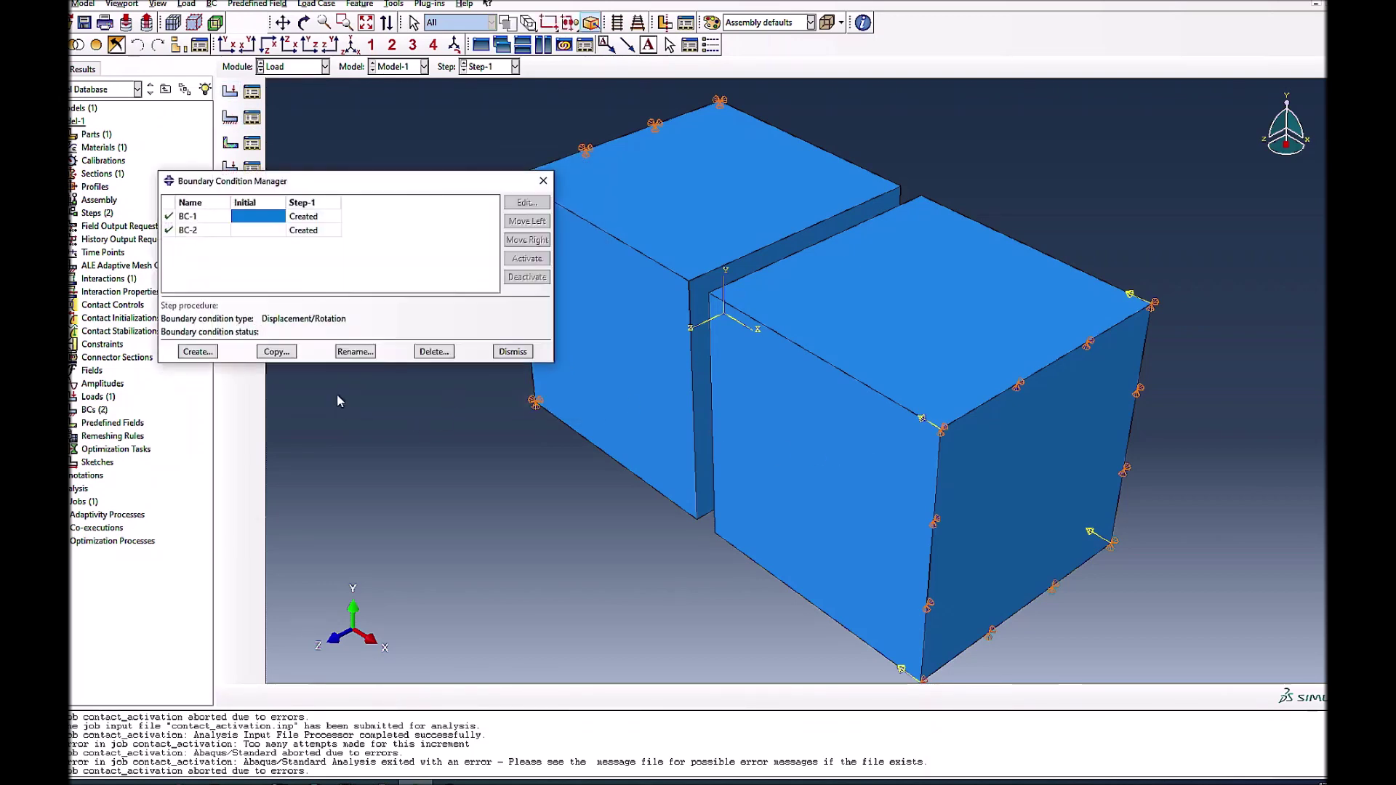
pyautogui.click(311, 230)
pyautogui.click(524, 204)
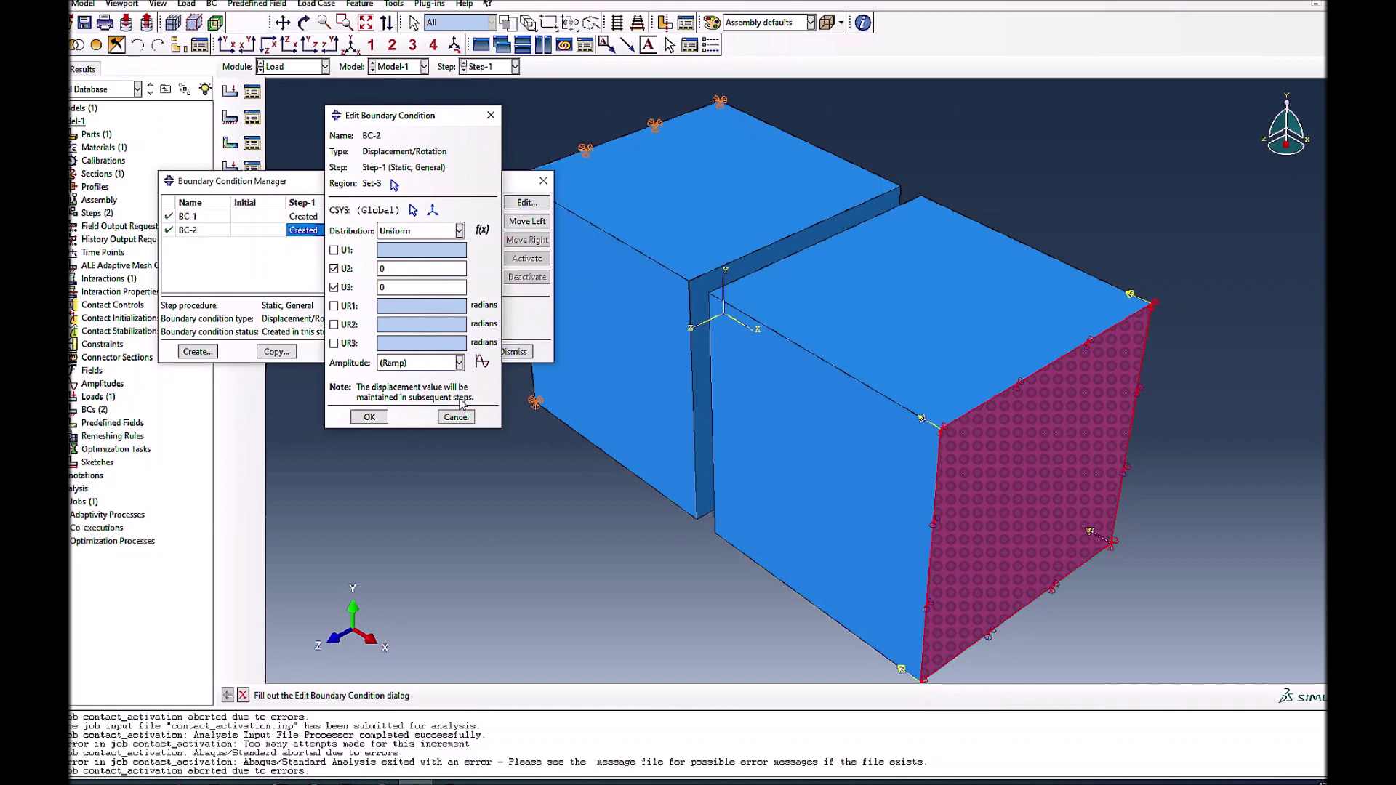
pyautogui.click(462, 420)
# Step: Create Displacement/Rotation BC-3 fixing the right cube's top face in U2
pyautogui.click(197, 351)
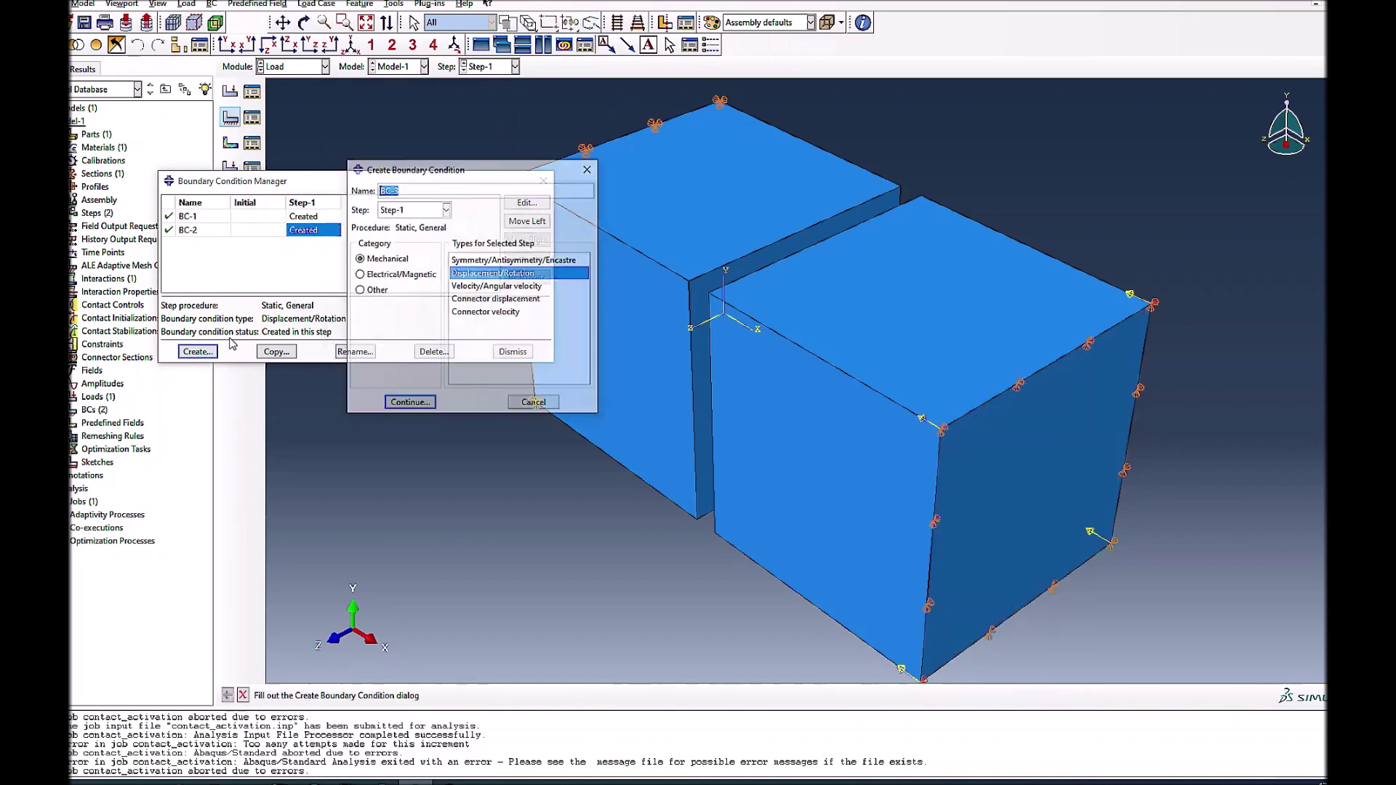
pyautogui.click(401, 403)
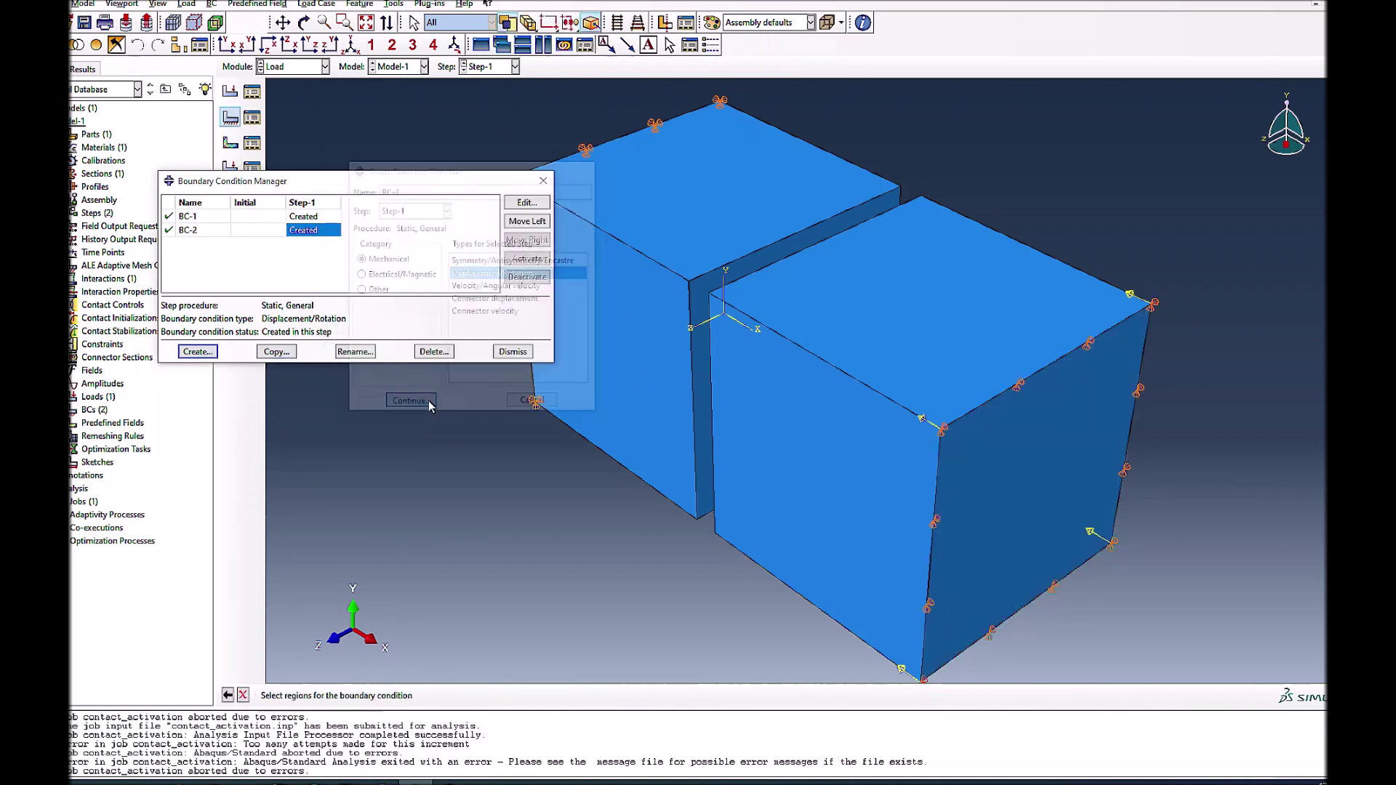
pyautogui.click(838, 317)
pyautogui.click(546, 696)
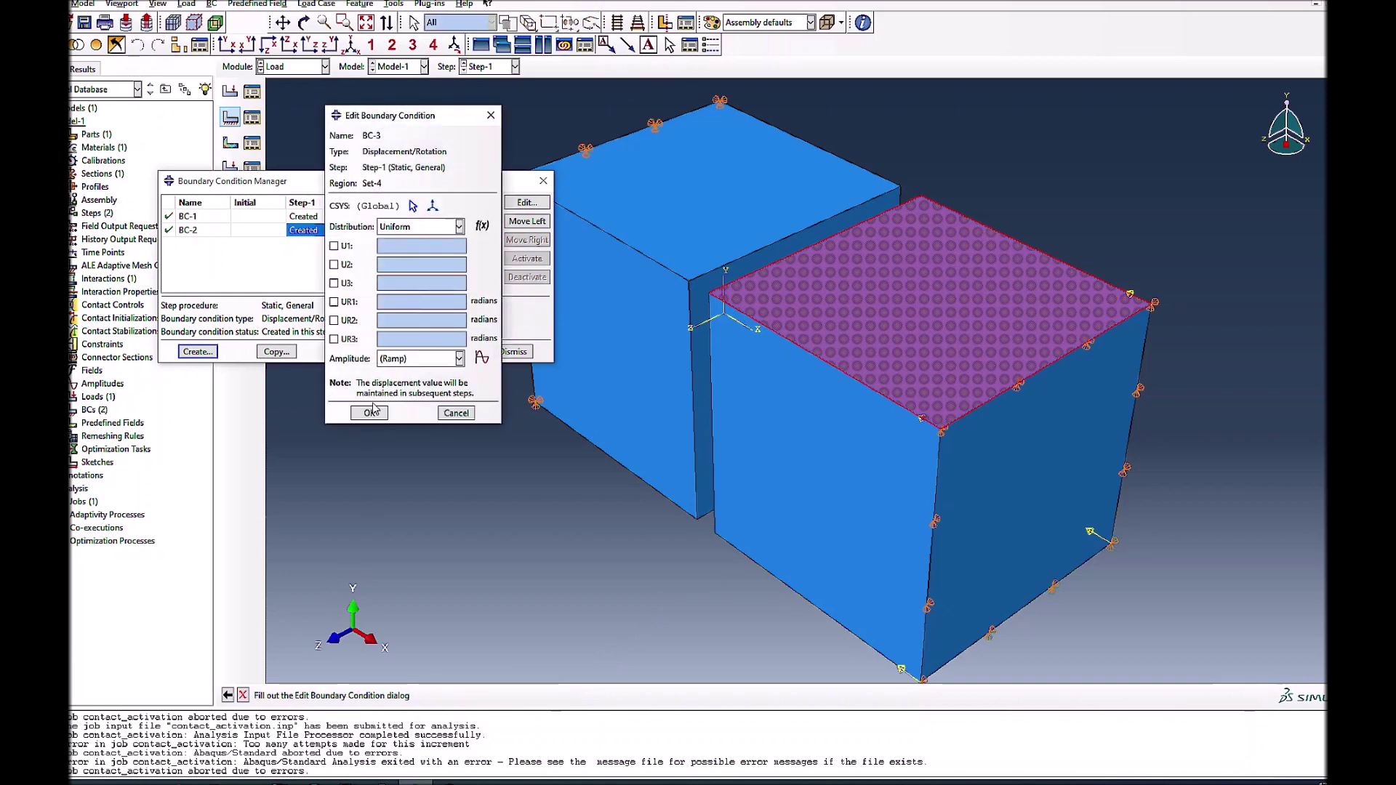
pyautogui.click(334, 265)
pyautogui.click(371, 413)
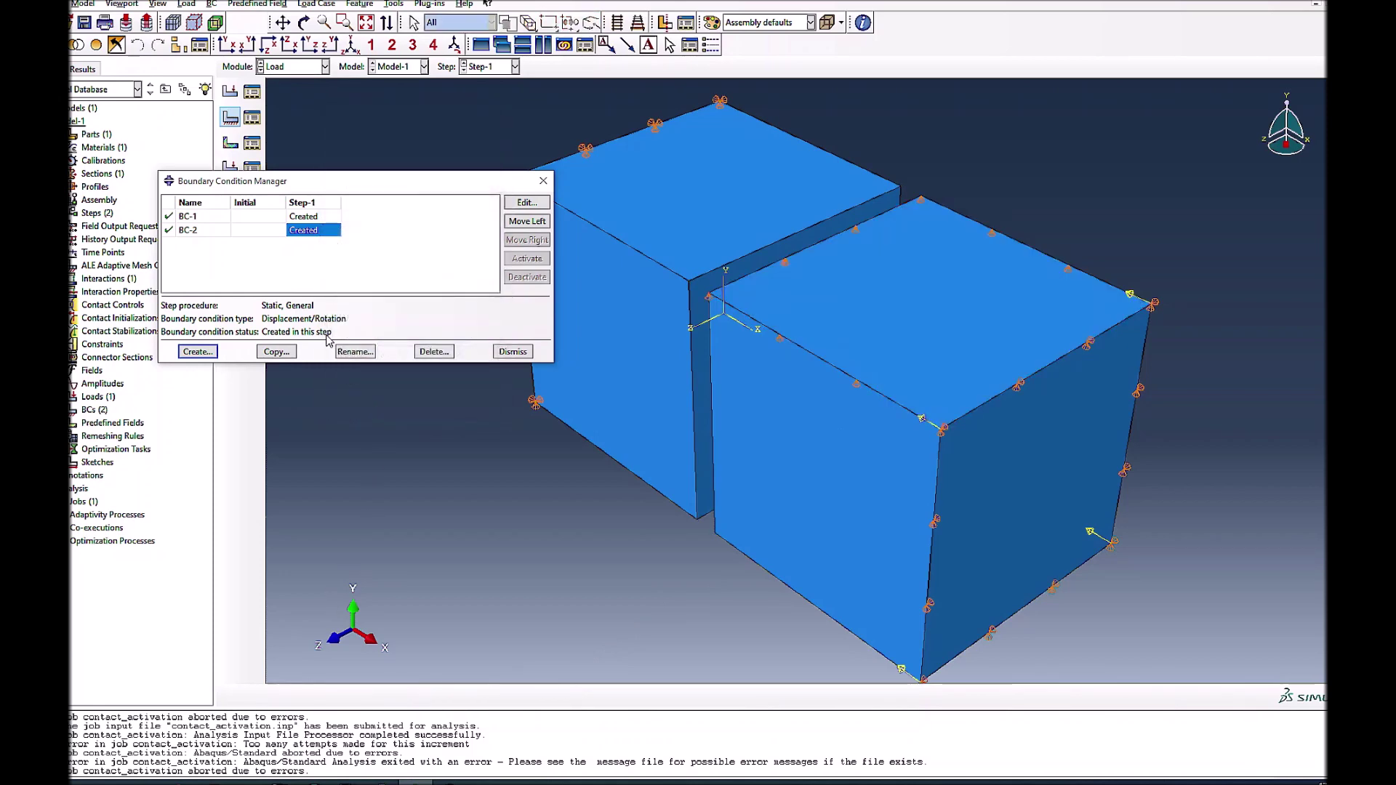
# Step: Create Displacement/Rotation BC-4 fixing the right cube's front face in U3
pyautogui.click(197, 351)
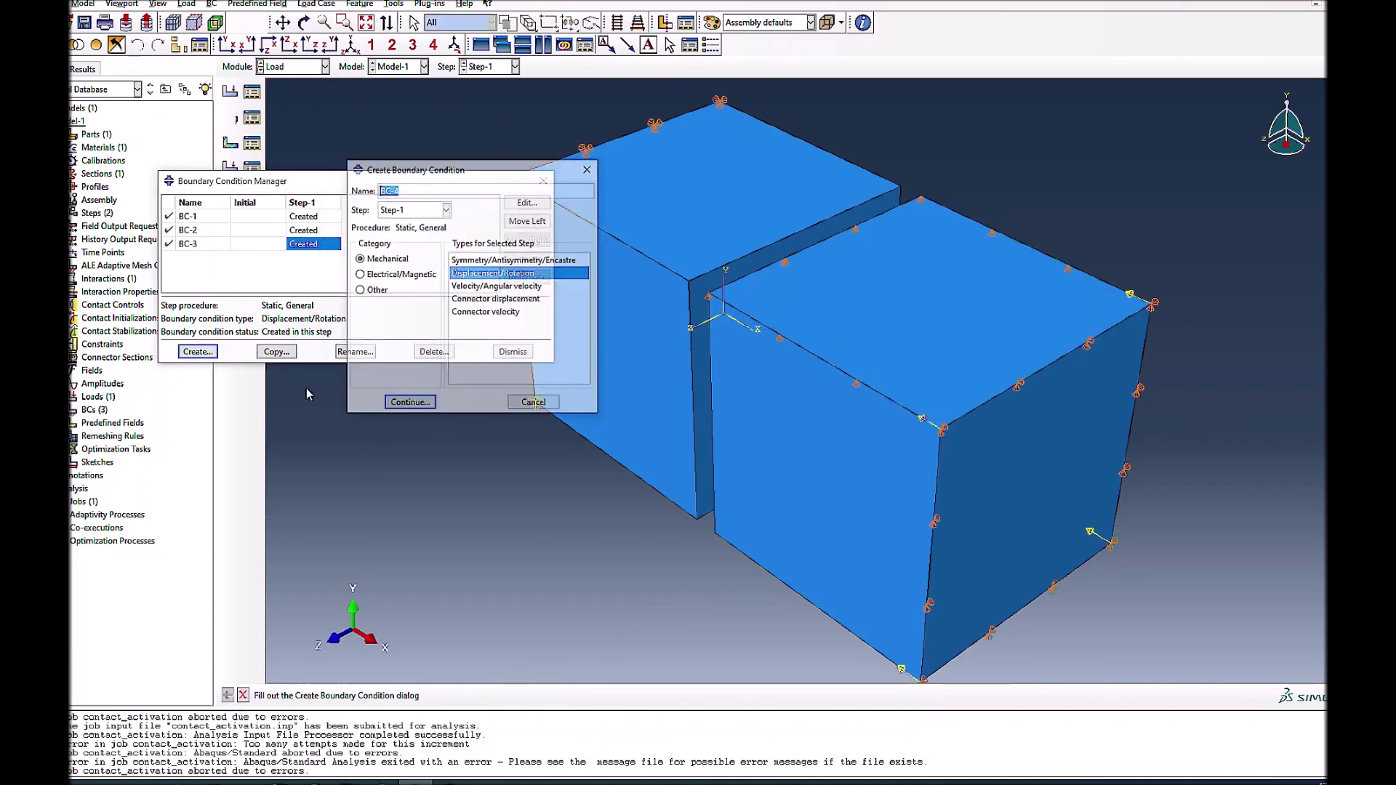
pyautogui.click(412, 406)
pyautogui.click(837, 469)
pyautogui.click(543, 696)
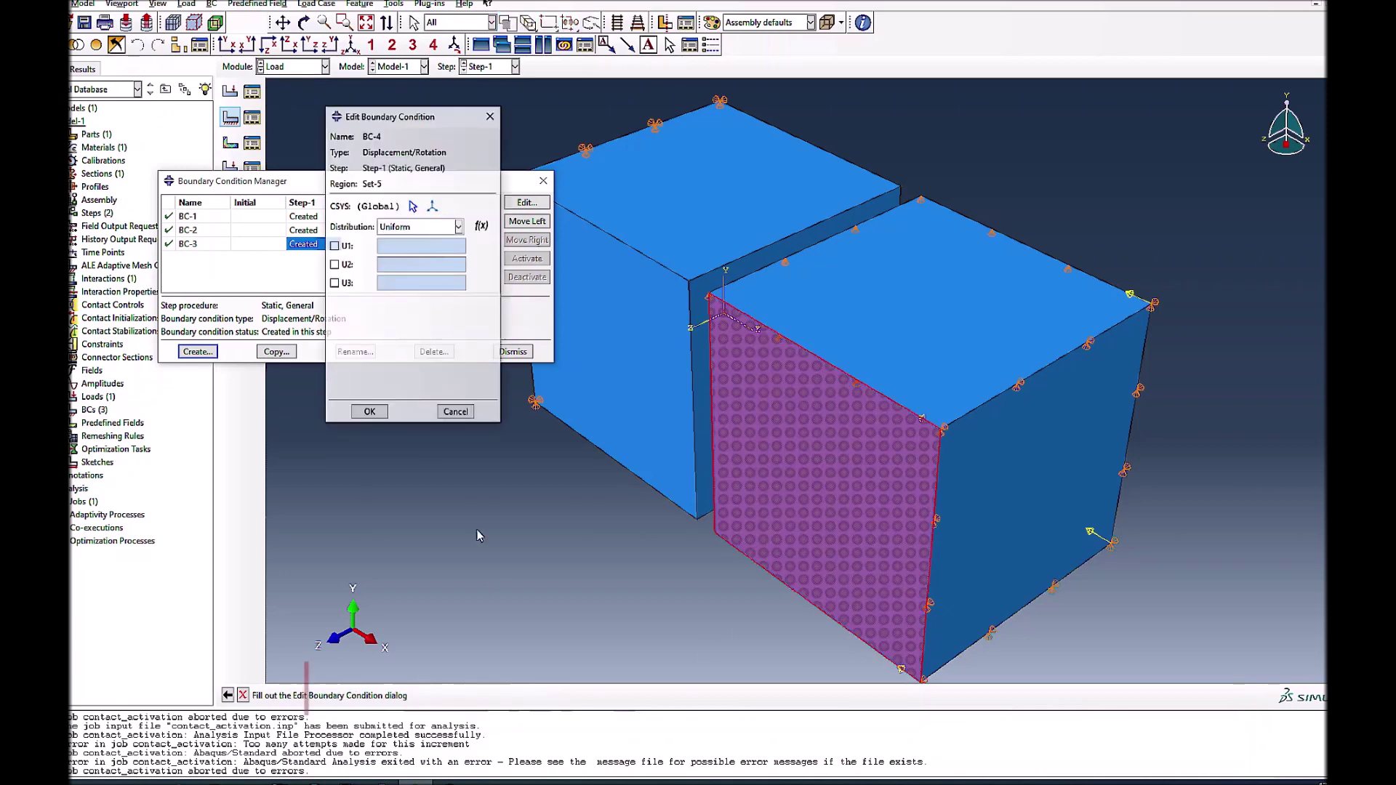
pyautogui.click(335, 283)
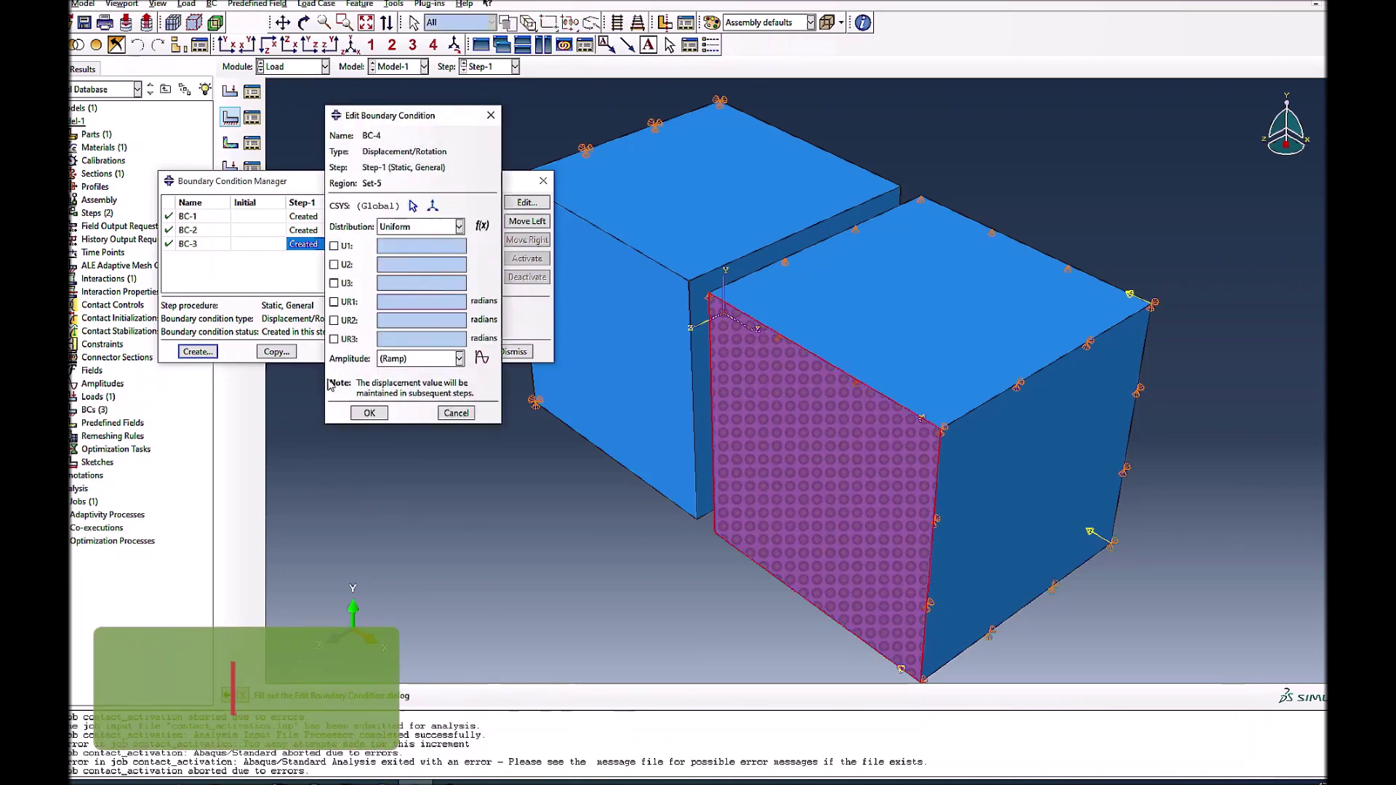
pyautogui.click(369, 413)
pyautogui.click(517, 351)
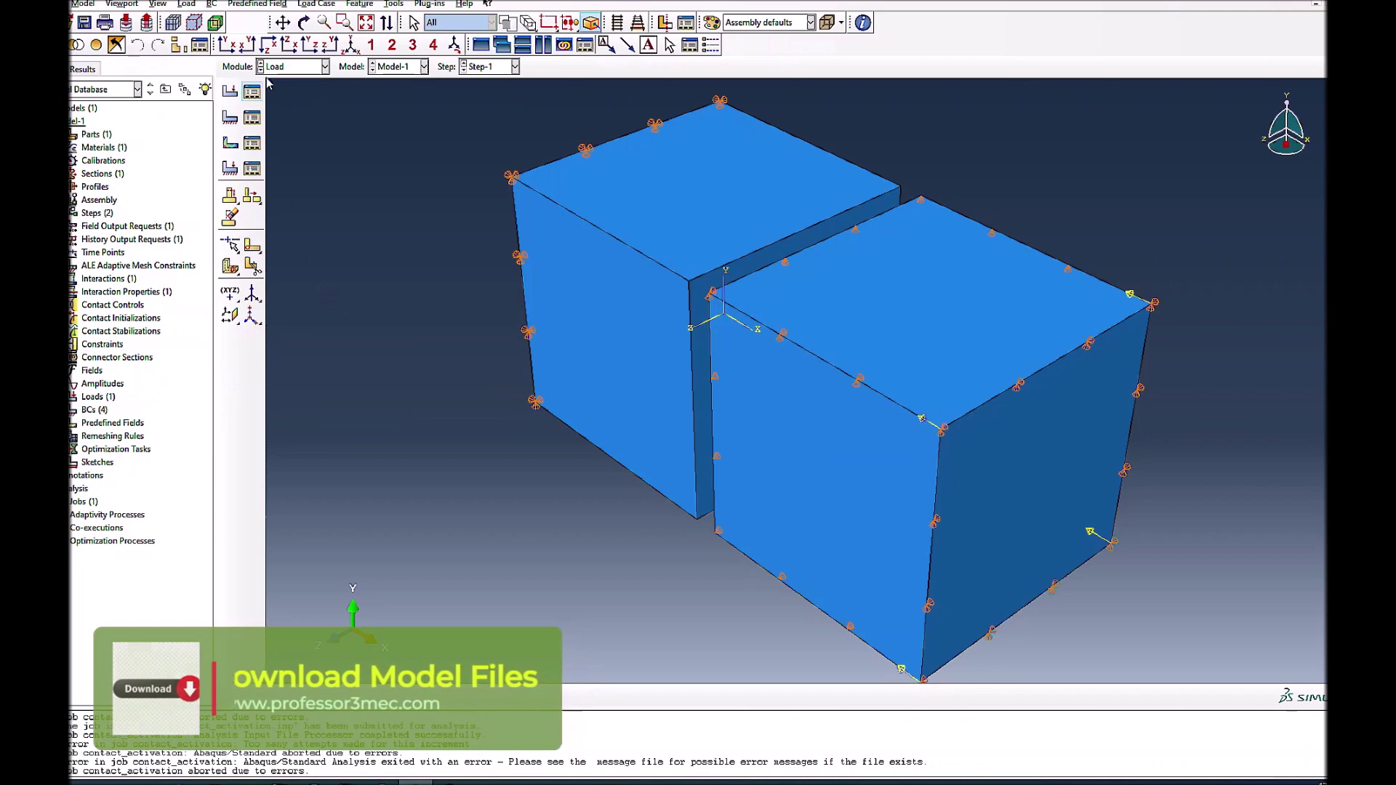
pyautogui.click(324, 66)
# Step: Resubmit contact_activation, overwriting the old job files, and follow it in the monitor
pyautogui.click(275, 188)
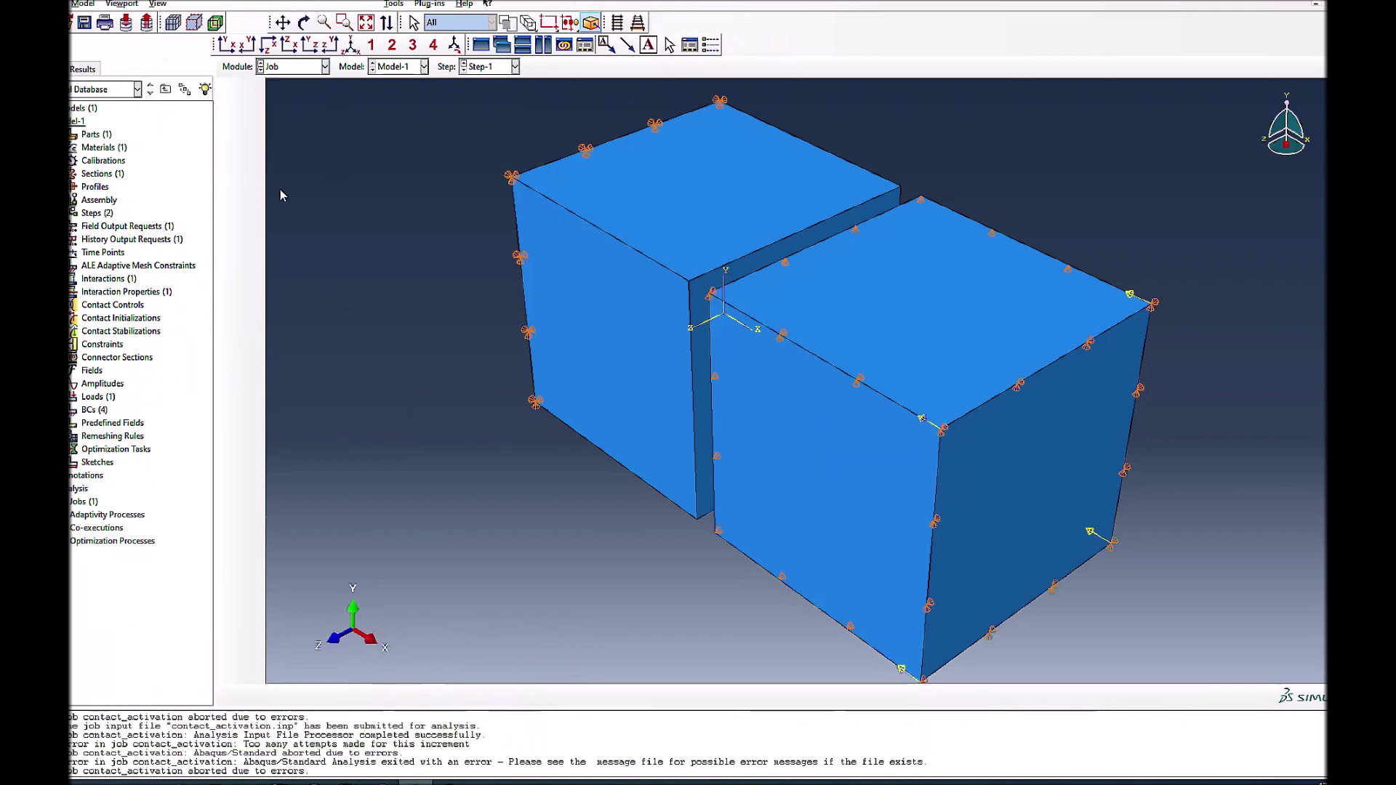
pyautogui.click(251, 91)
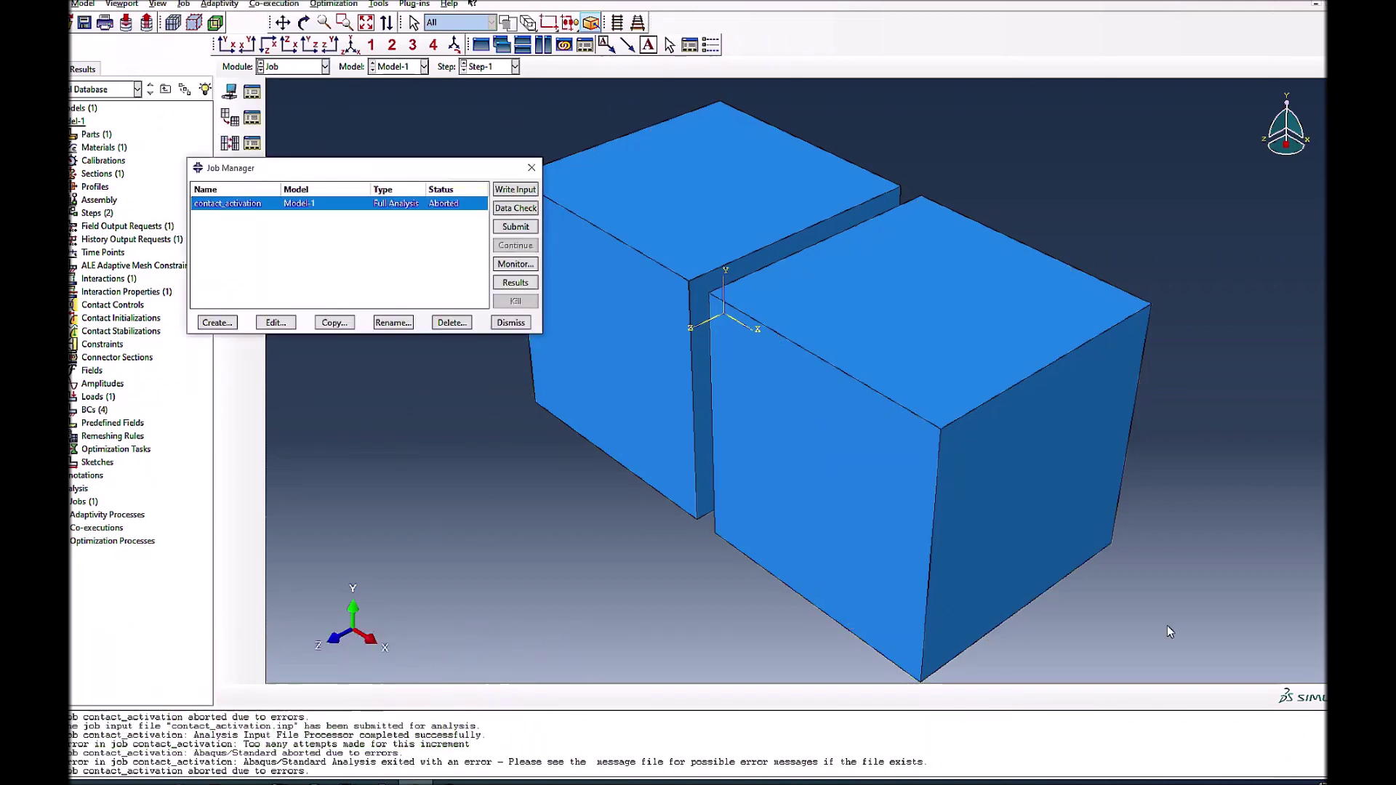
pyautogui.click(516, 226)
pyautogui.click(476, 237)
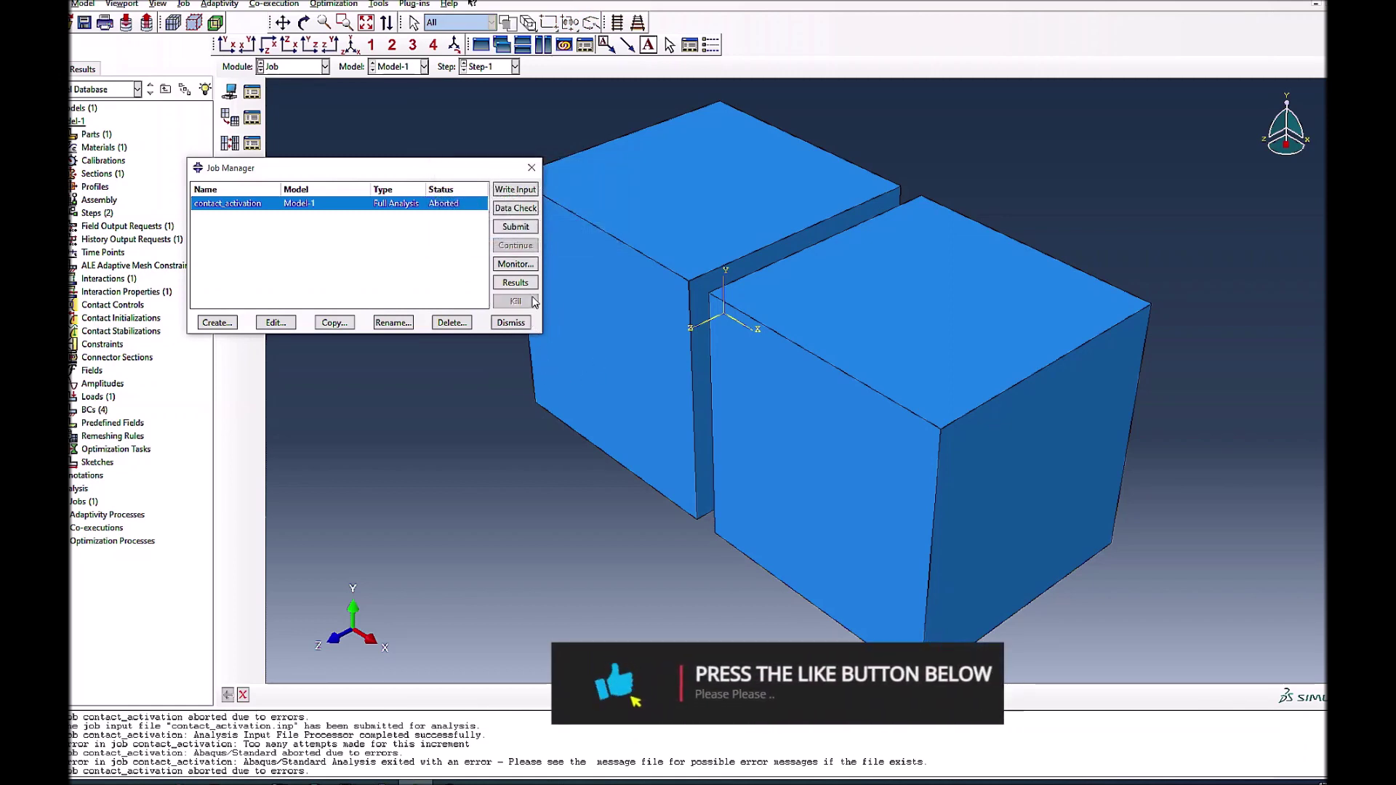
pyautogui.click(515, 226)
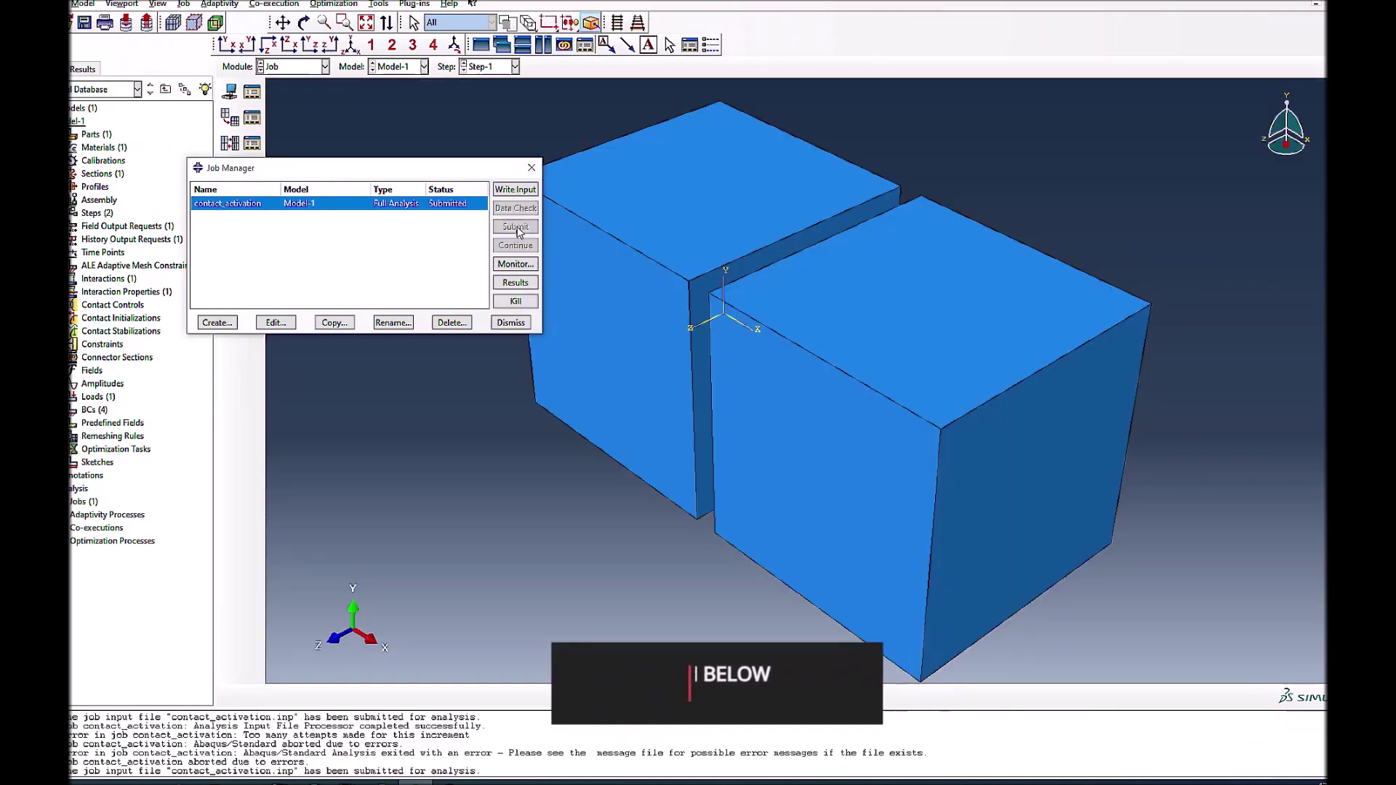
pyautogui.click(513, 264)
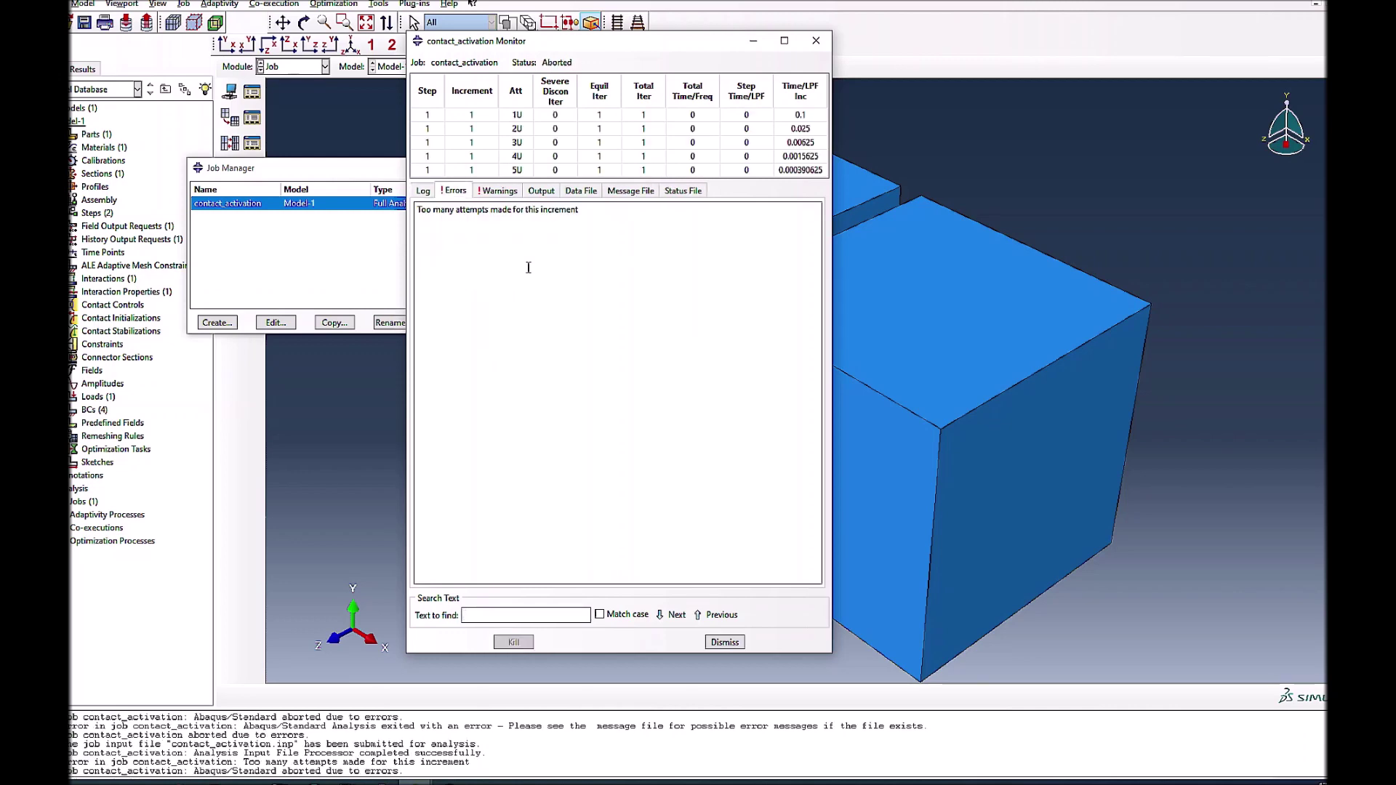
# Step: Review the rerun's message file for the D.O.F. 1 ratio warning, then close the monitor
pyautogui.click(630, 190)
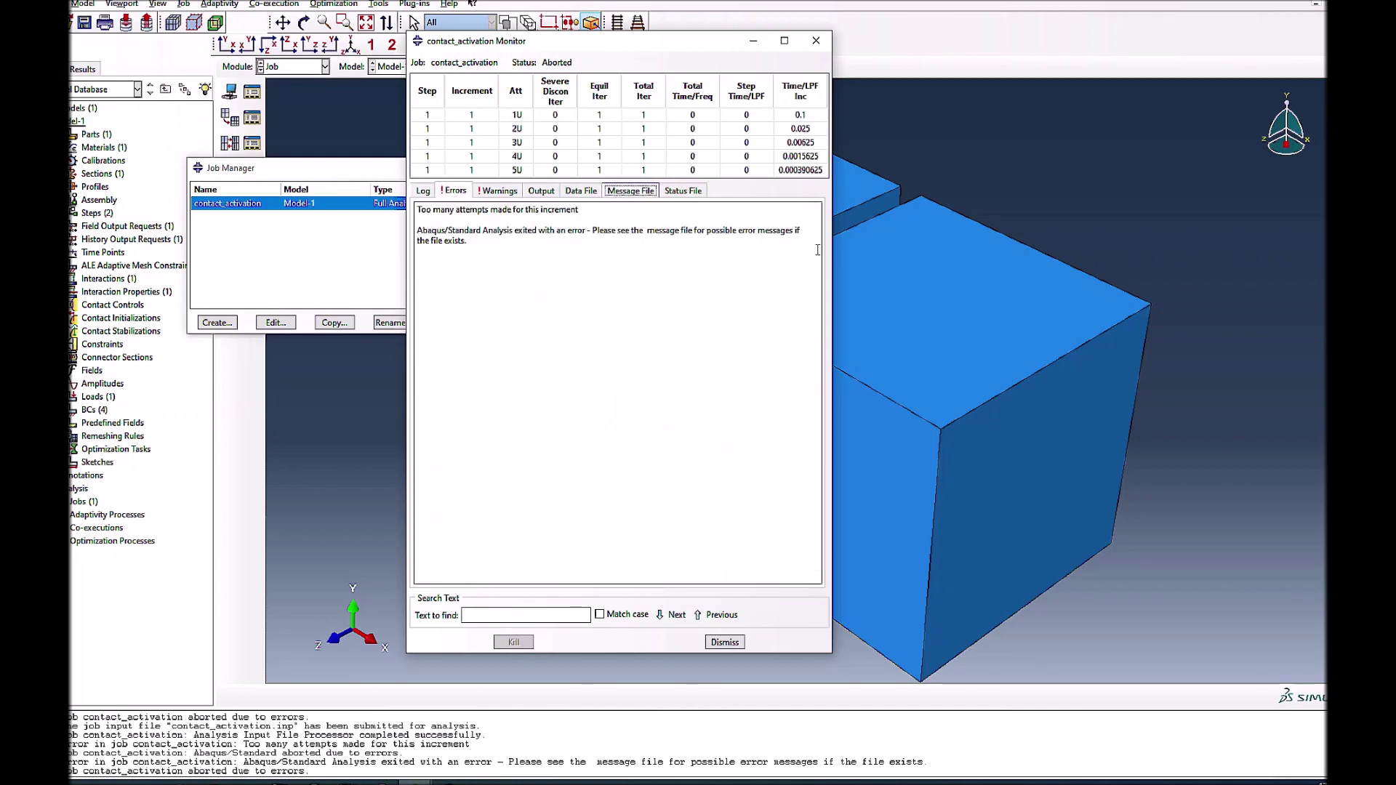
pyautogui.click(629, 191)
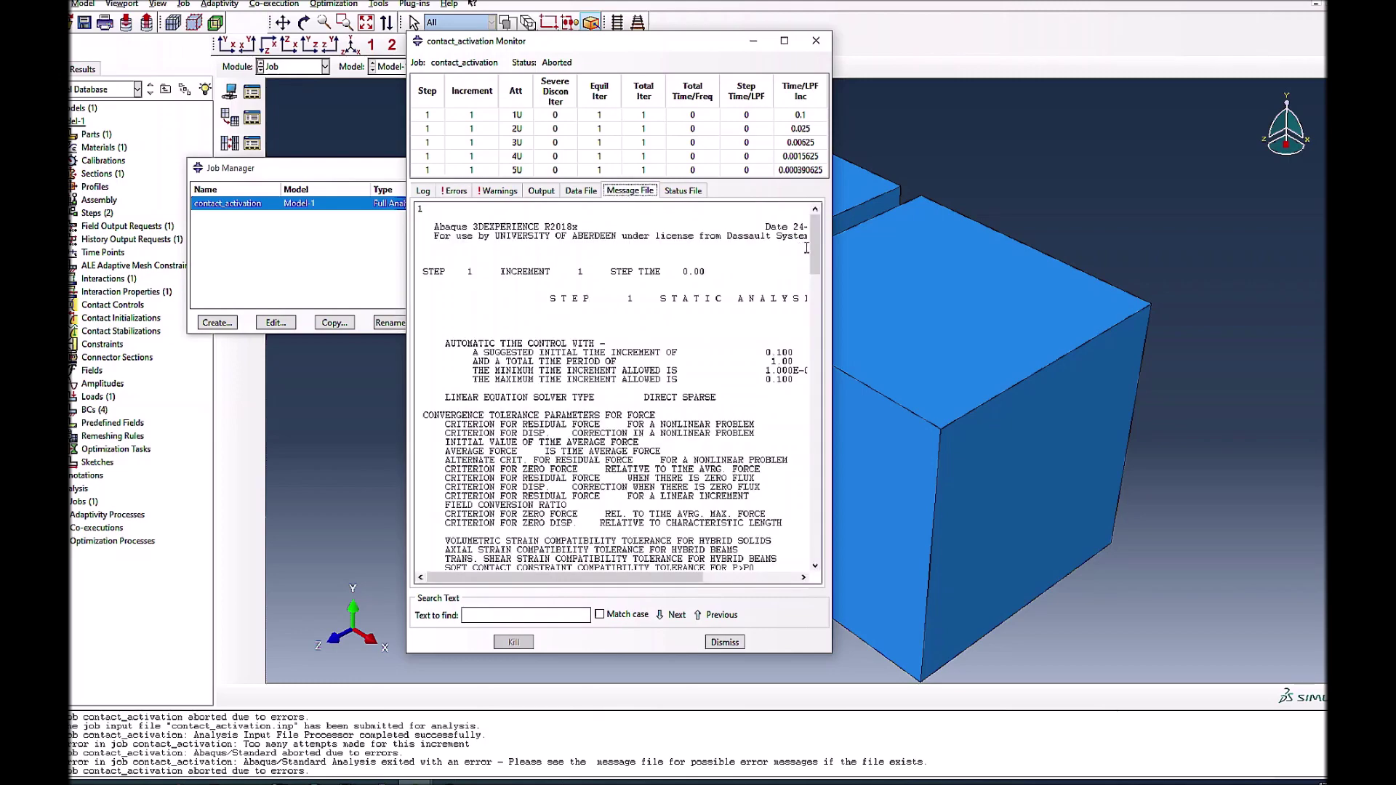
pyautogui.moveTo(814, 245); pyautogui.dragTo(805, 334)
pyautogui.scroll(-15, 572, 488)
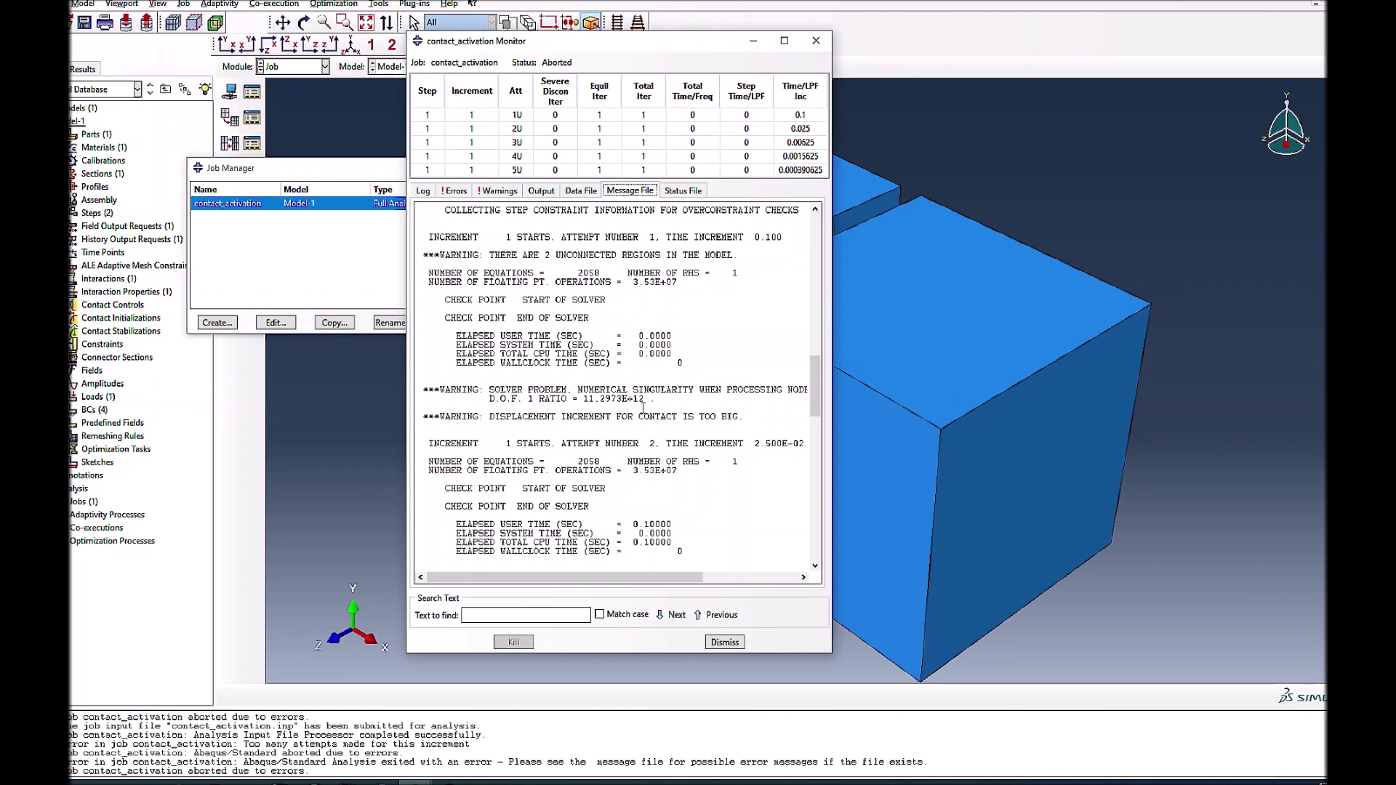
pyautogui.moveTo(643, 407); pyautogui.dragTo(473, 390)
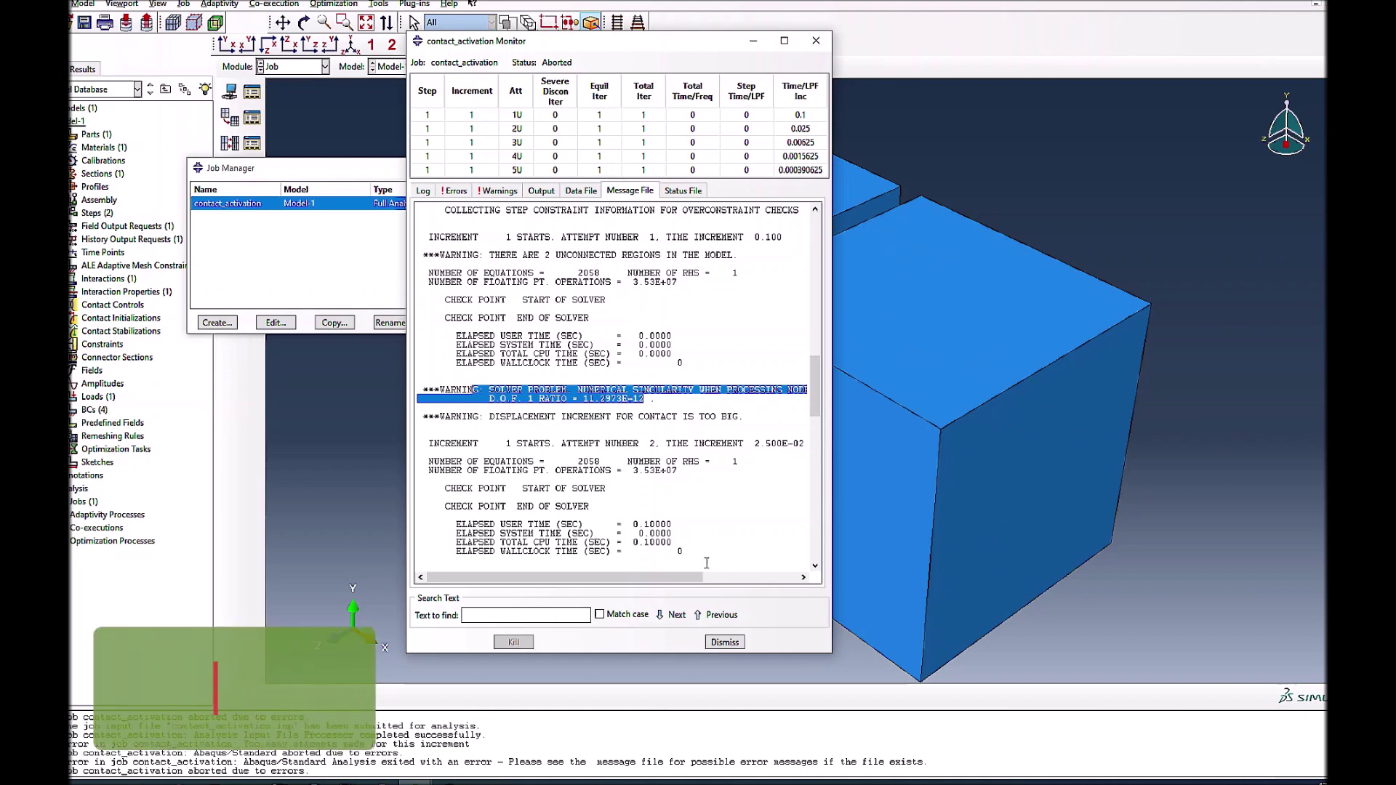
pyautogui.scroll(-2, 618, 446)
pyautogui.scroll(-3, 728, 499)
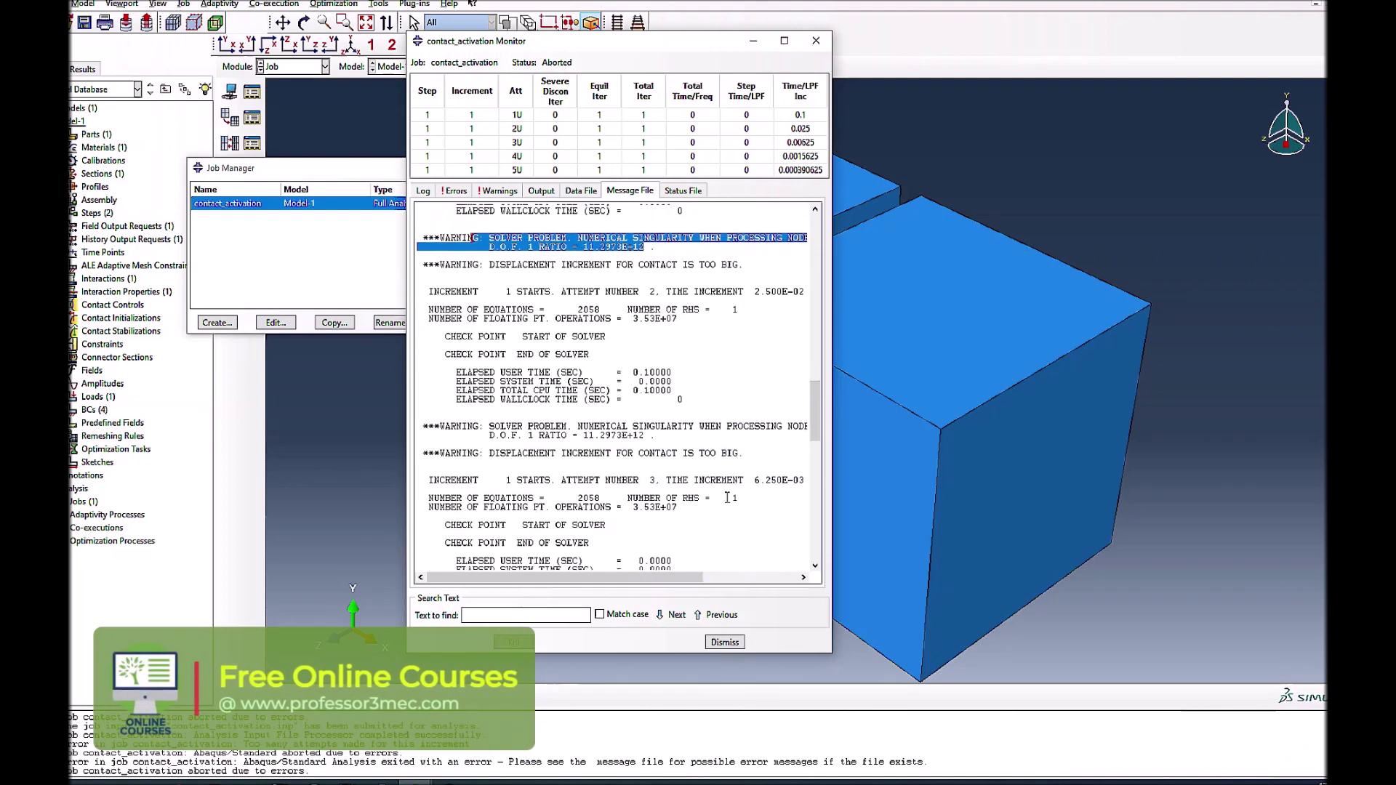
pyautogui.click(726, 643)
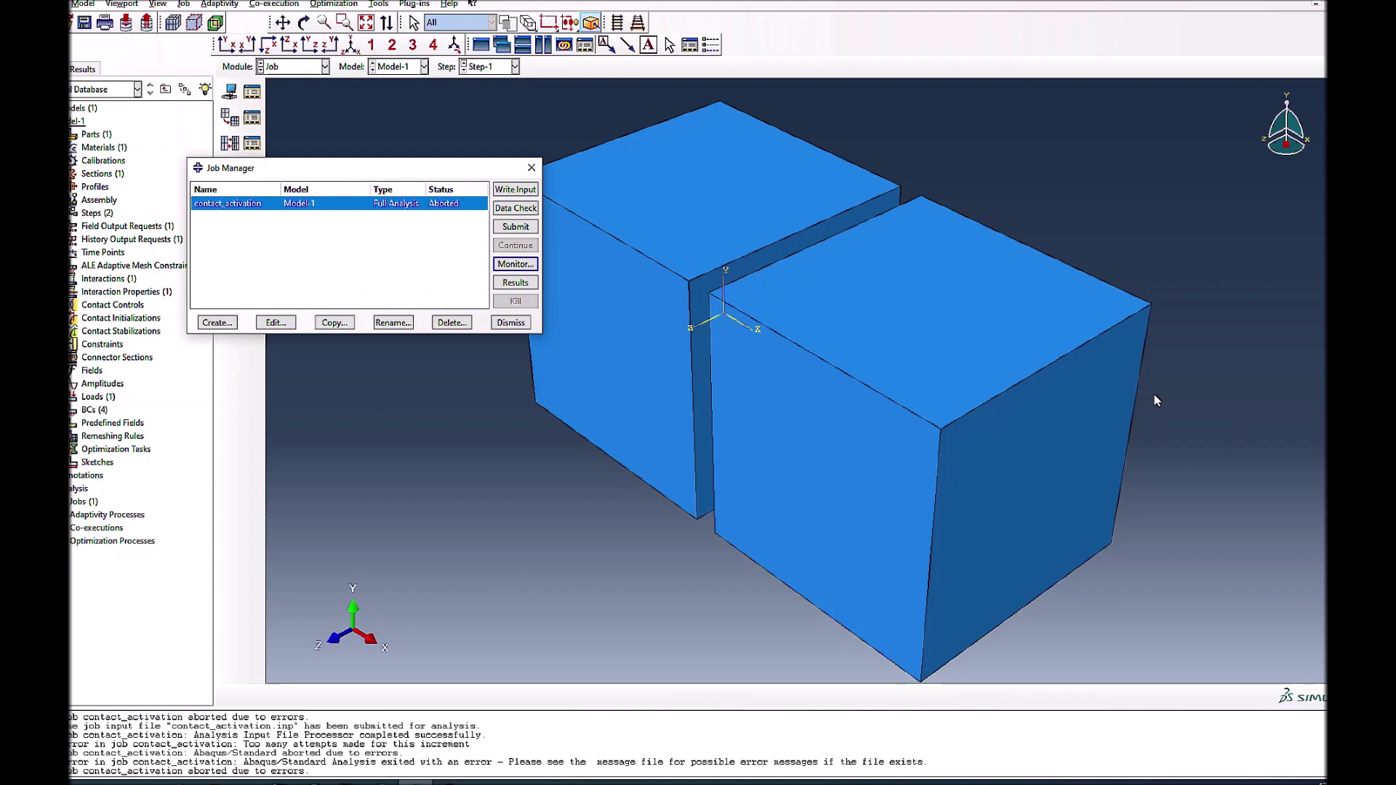
# Step: In the Load module, delete concentrated force Load-1 and close the load manager
pyautogui.click(504, 323)
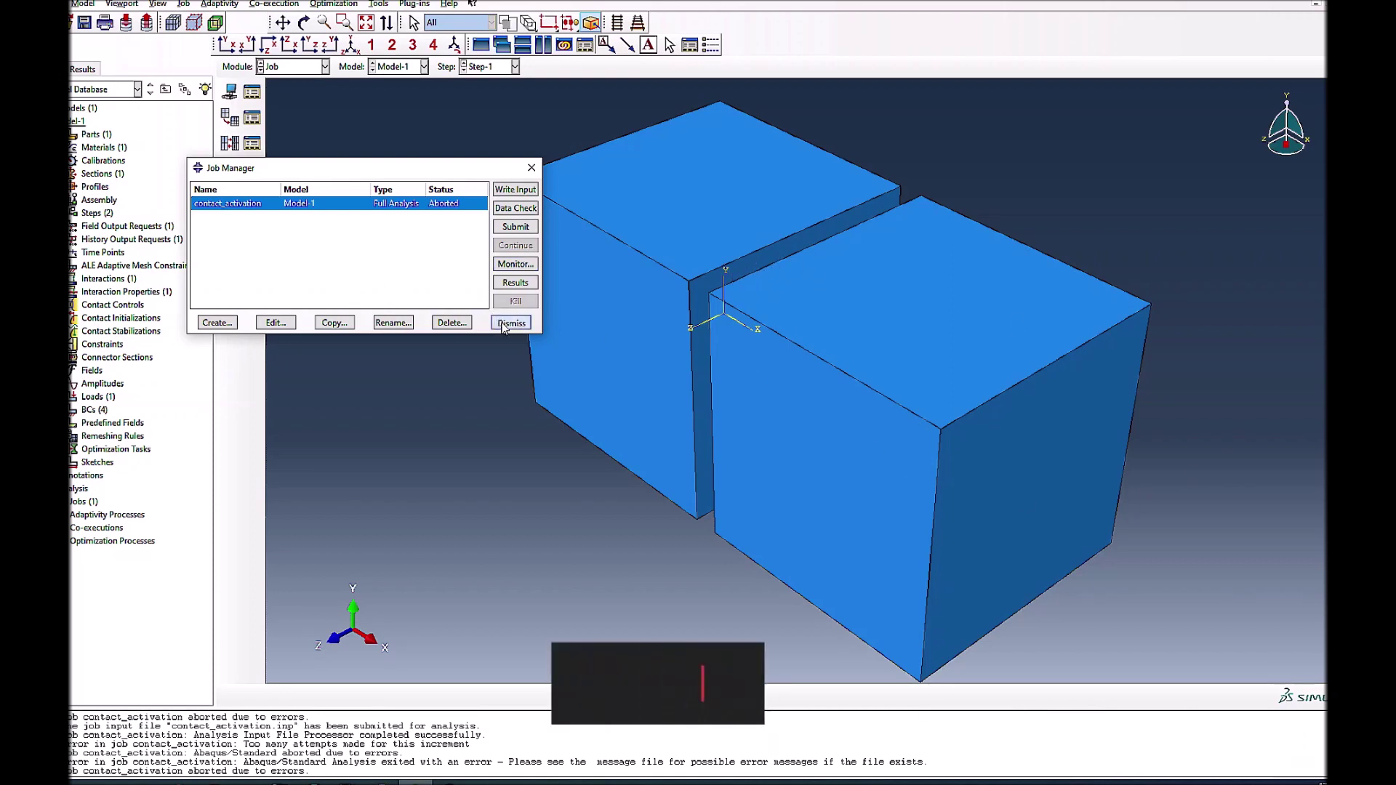
pyautogui.click(288, 67)
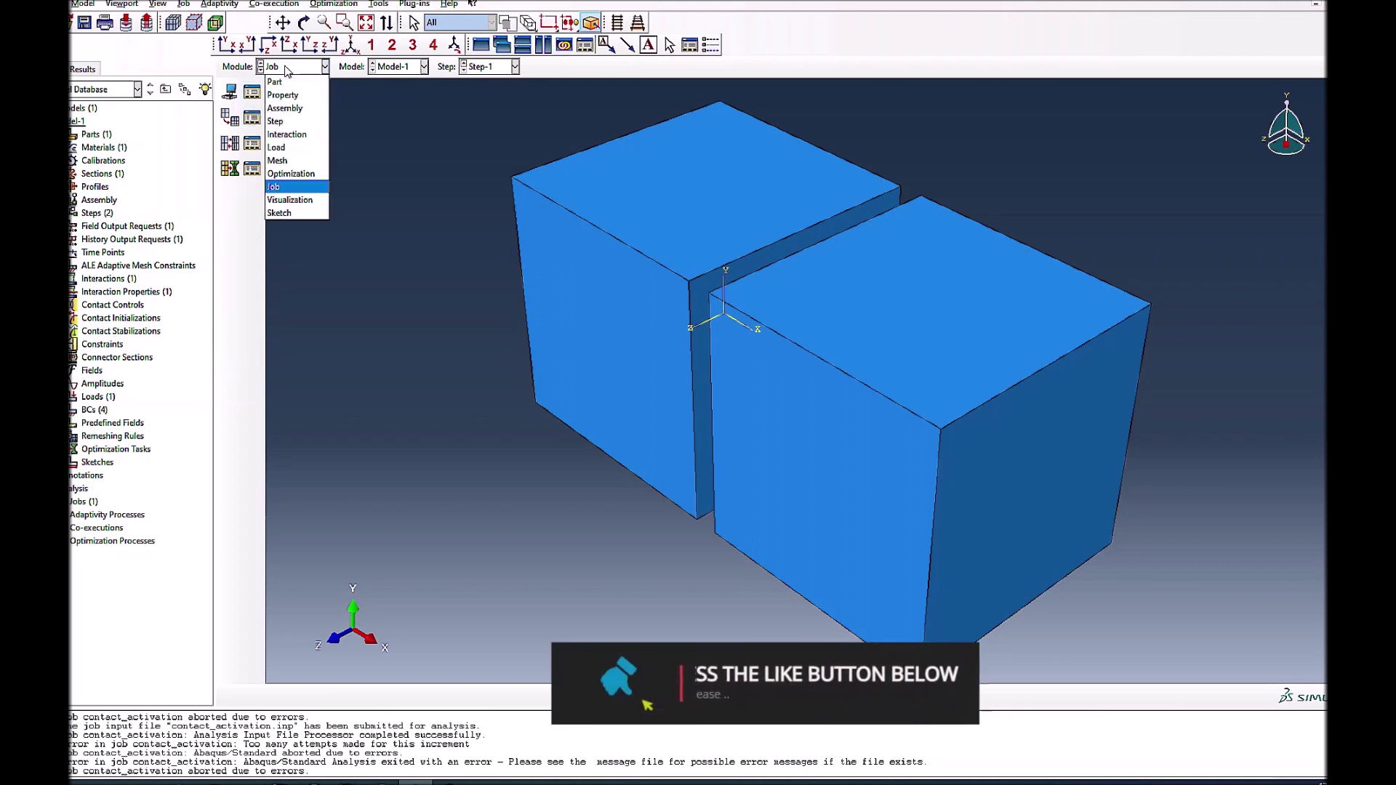
pyautogui.click(287, 148)
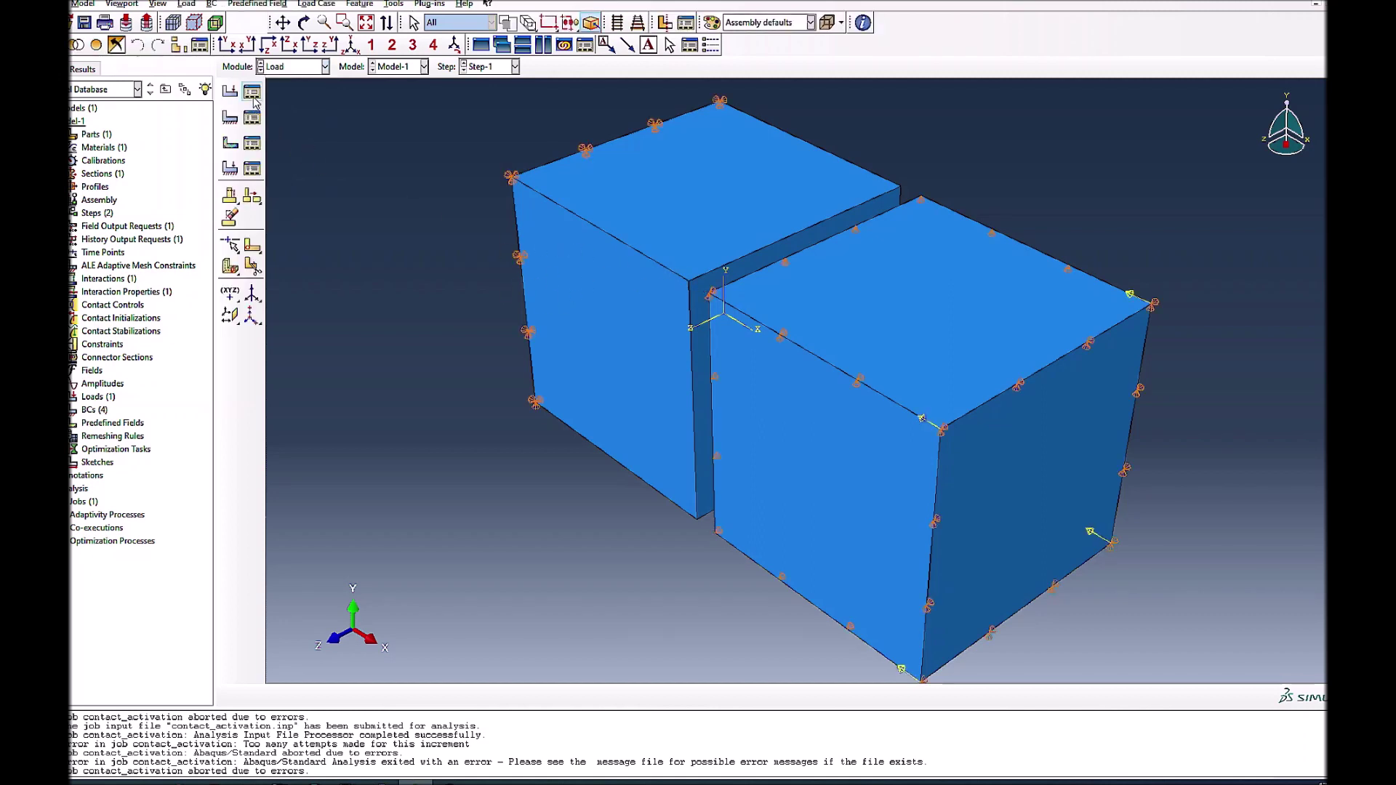
pyautogui.click(252, 93)
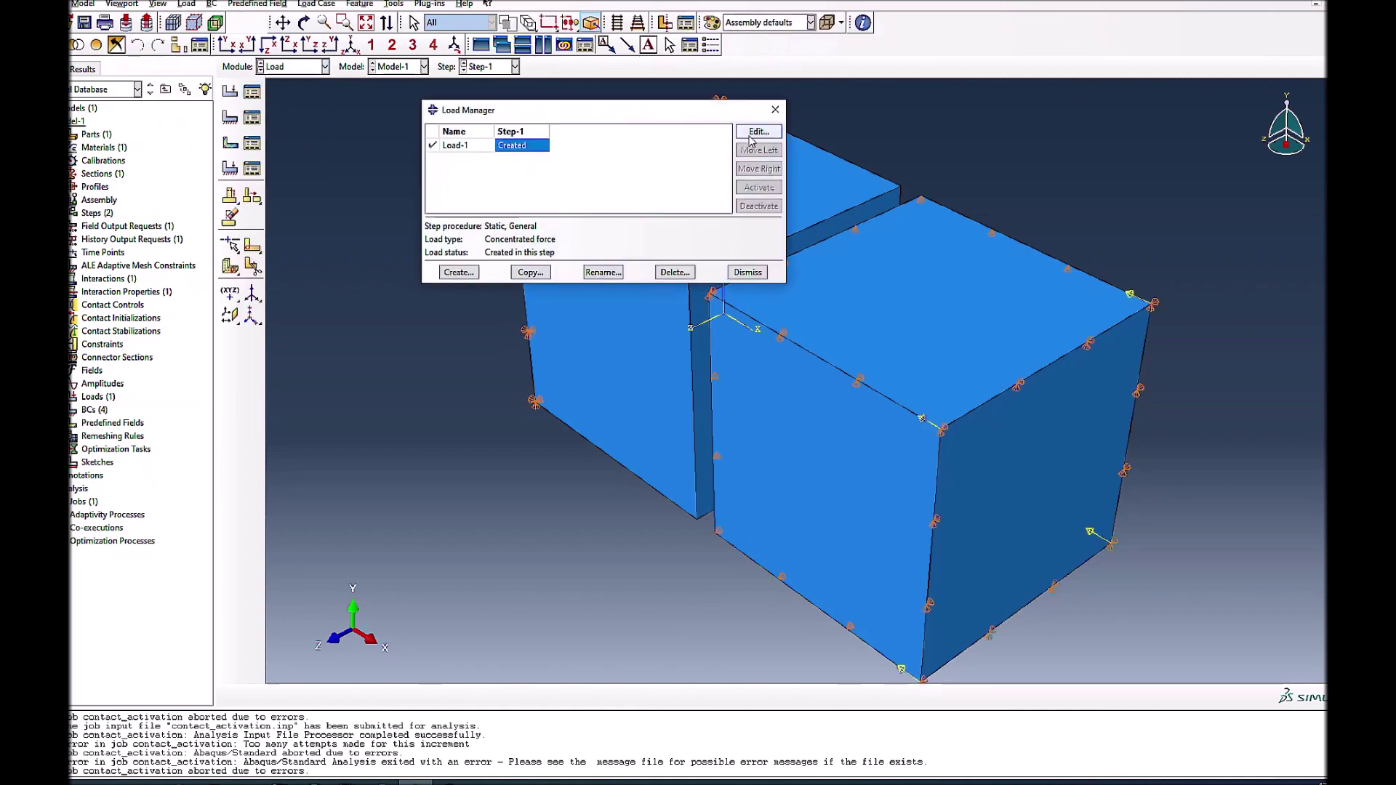
pyautogui.click(675, 272)
pyautogui.click(659, 402)
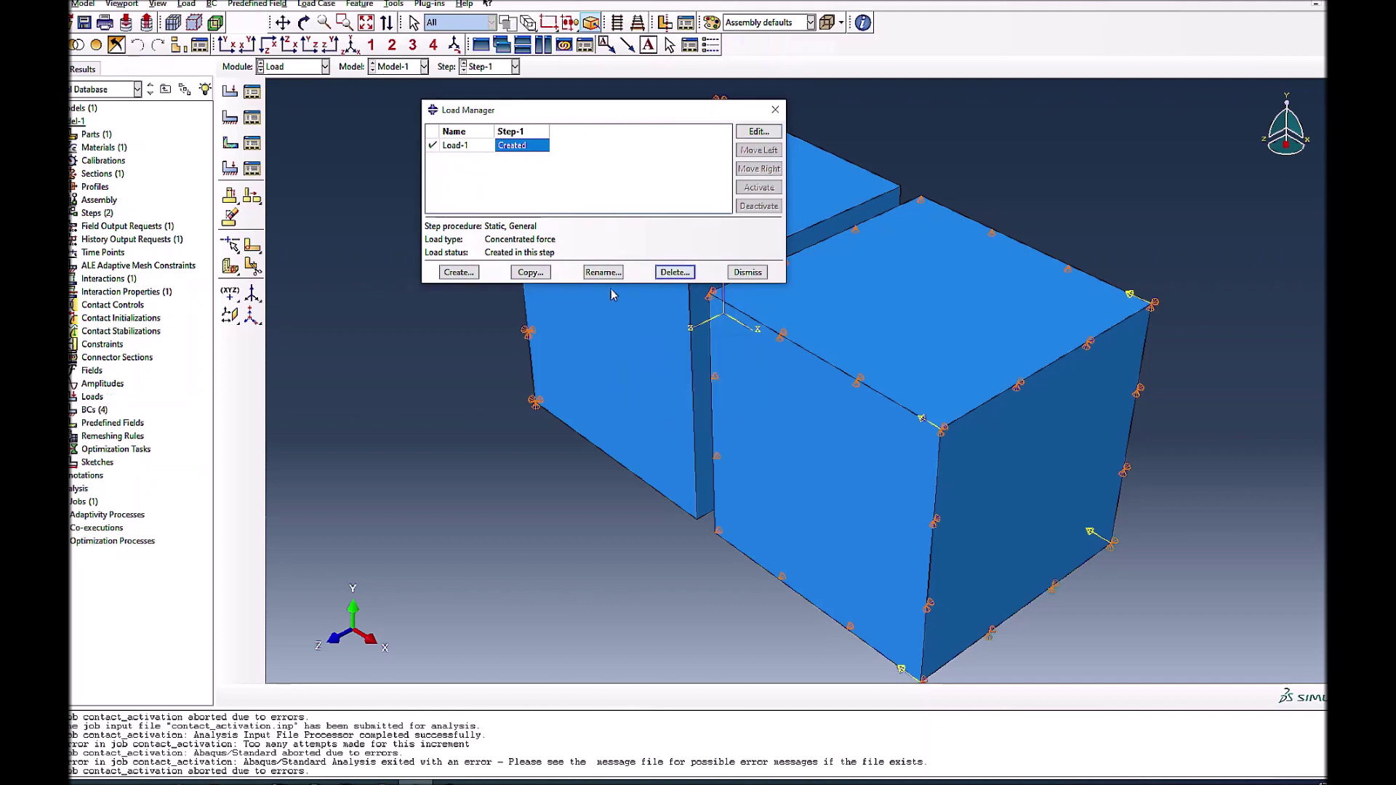
pyautogui.moveTo(746, 111); pyautogui.dragTo(361, 189)
pyautogui.click(391, 188)
# Step: Query the distance between nodes across the gap, reading 1.5 along X (-1.5, 0, 0)
pyautogui.click(394, 5)
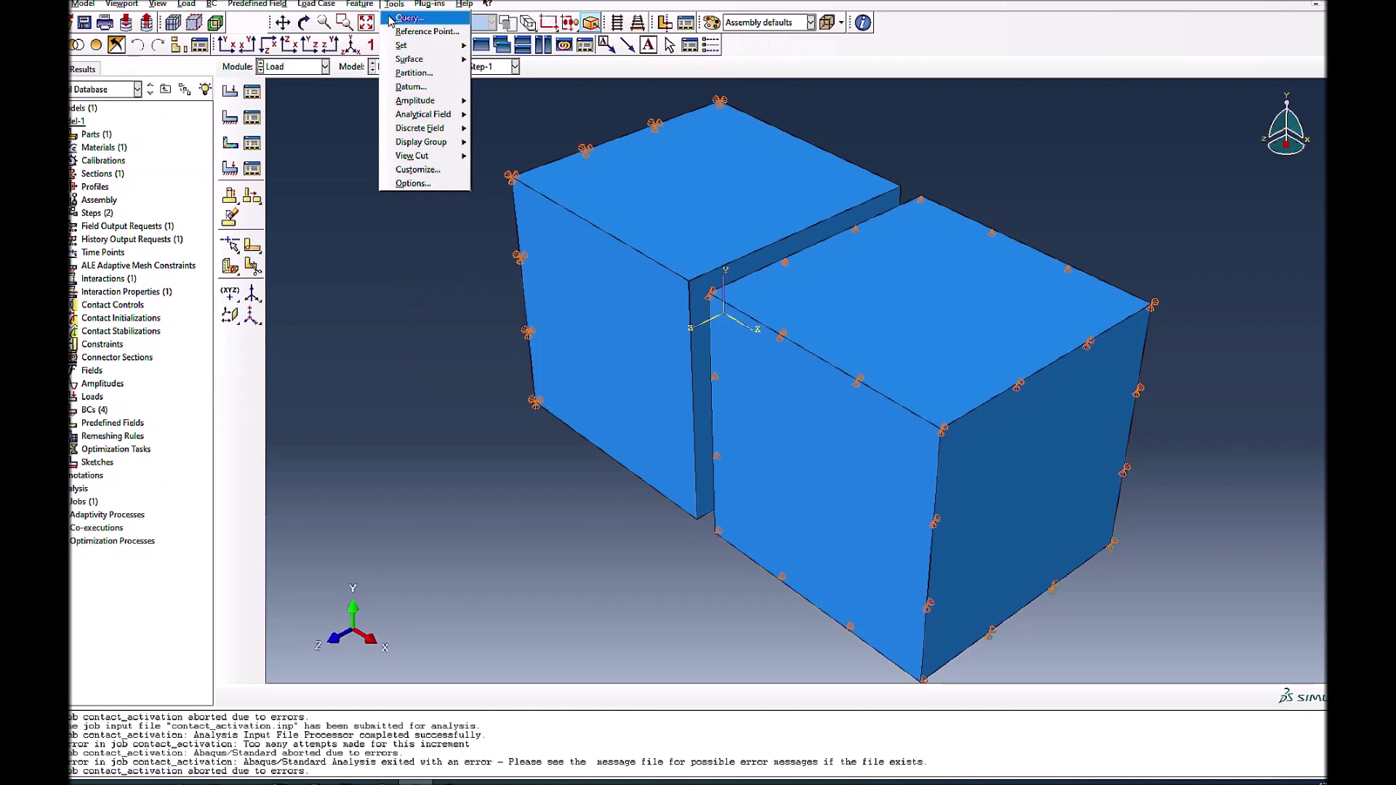
pyautogui.click(399, 18)
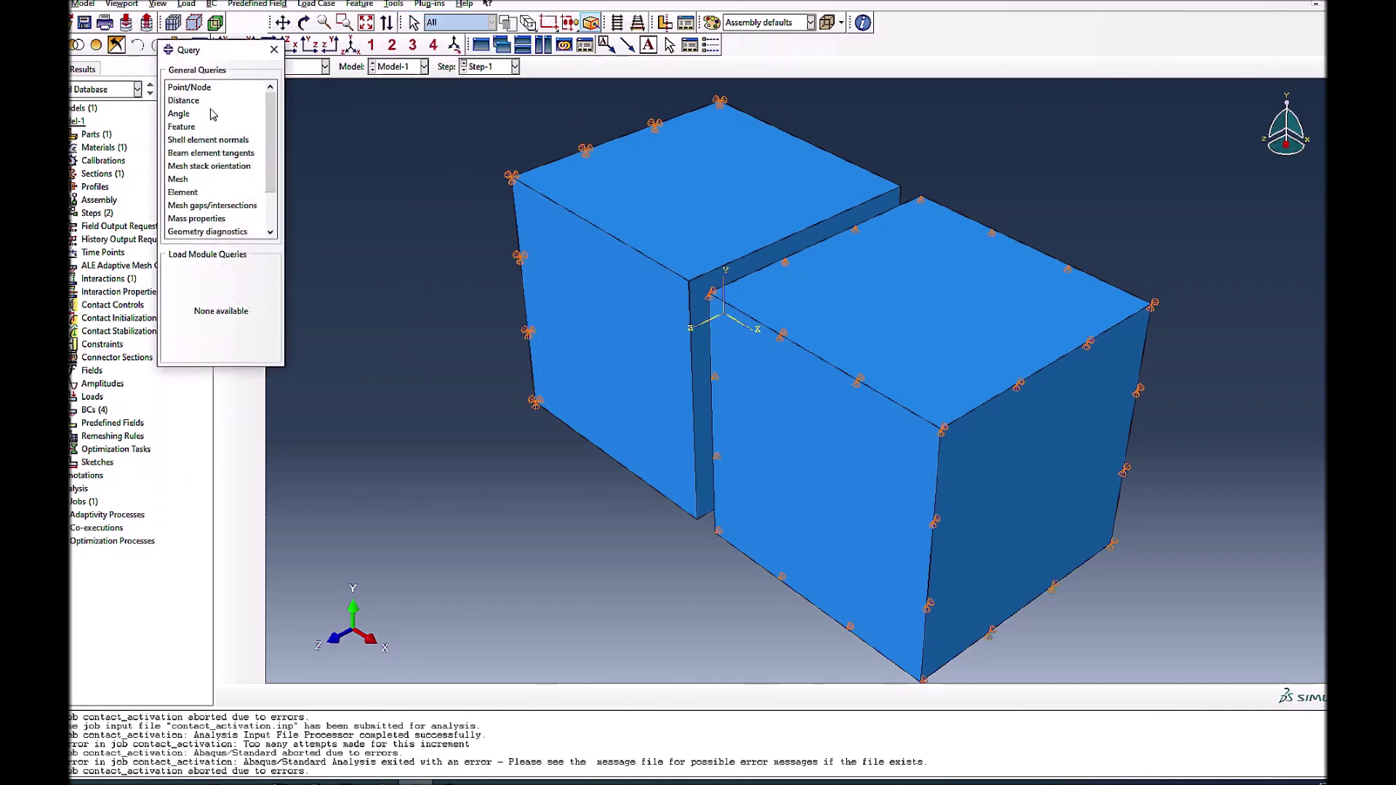
pyautogui.click(185, 101)
pyautogui.click(821, 242)
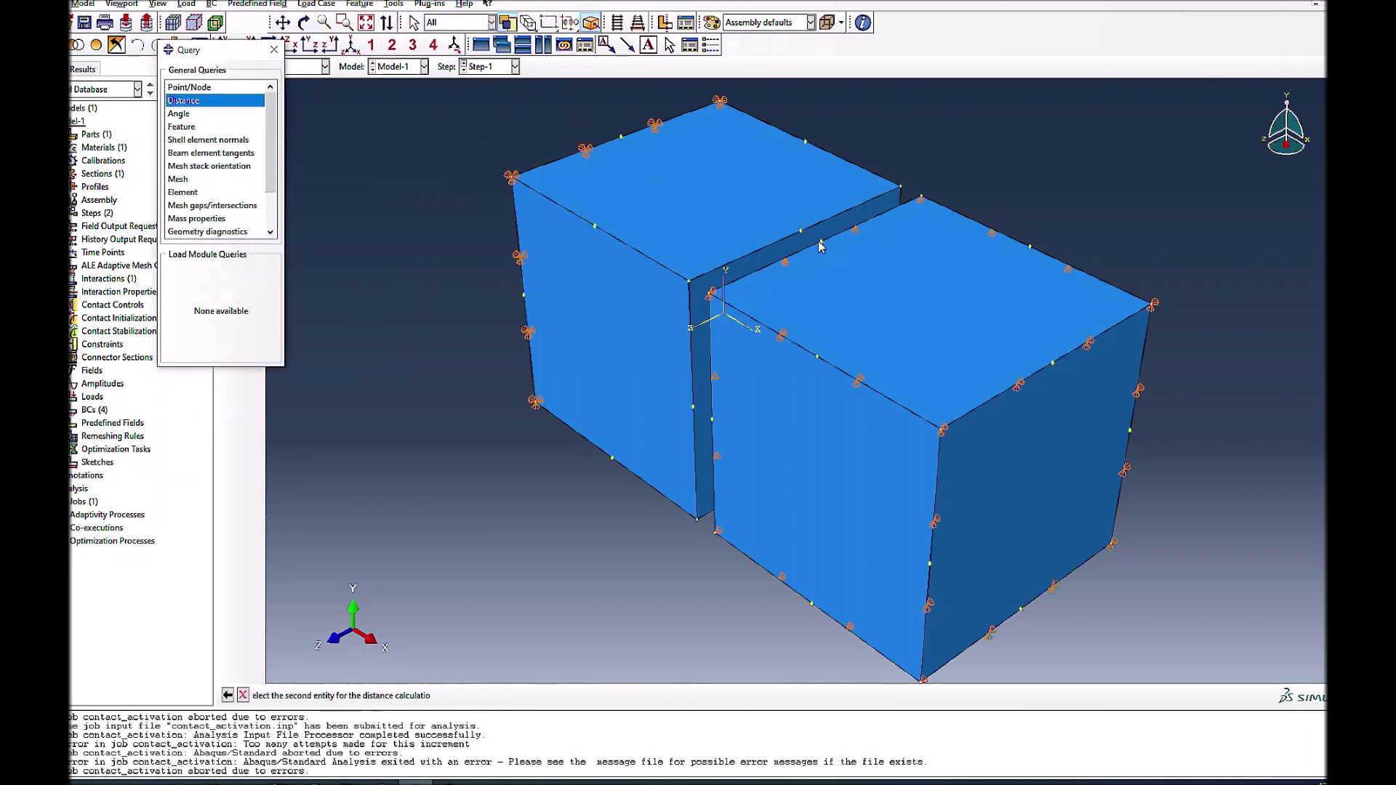
pyautogui.click(801, 230)
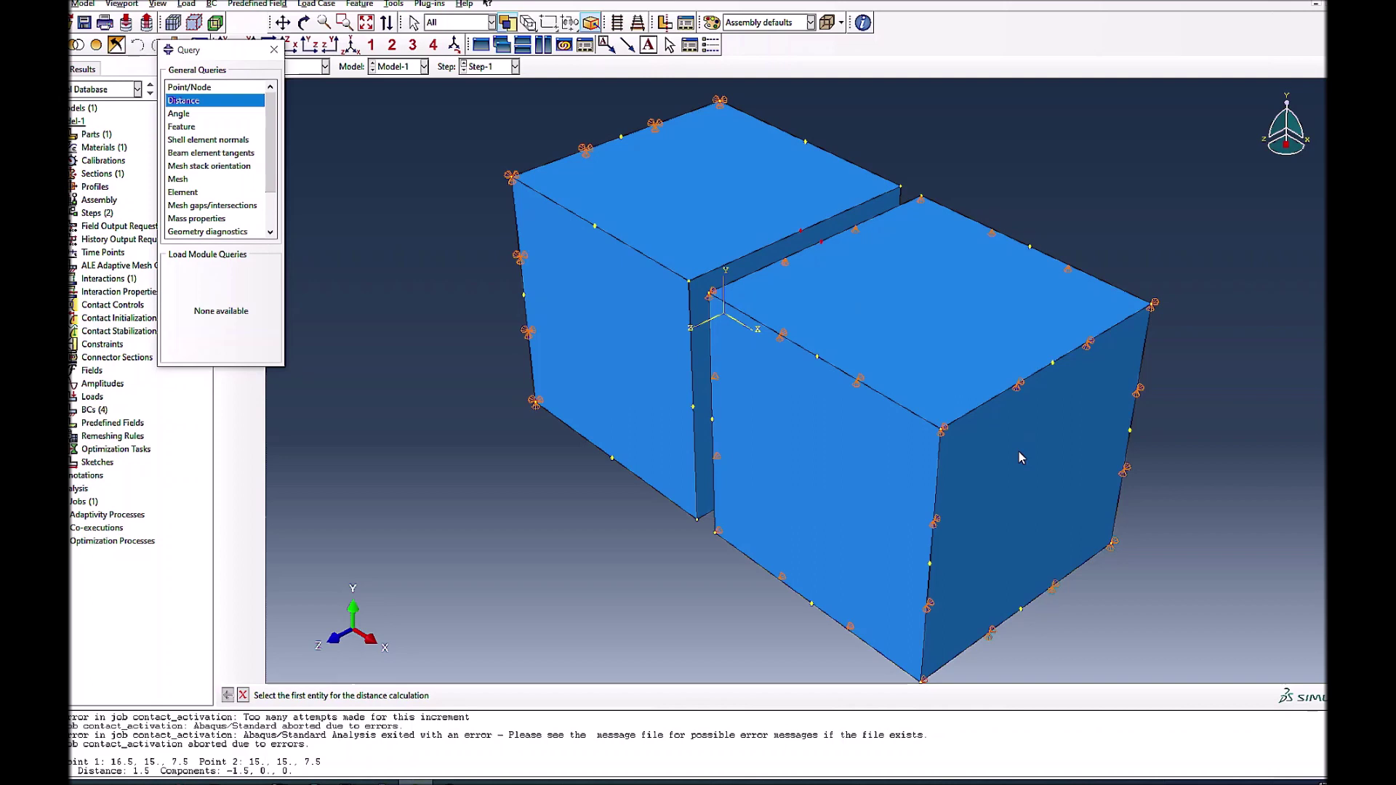
pyautogui.click(274, 51)
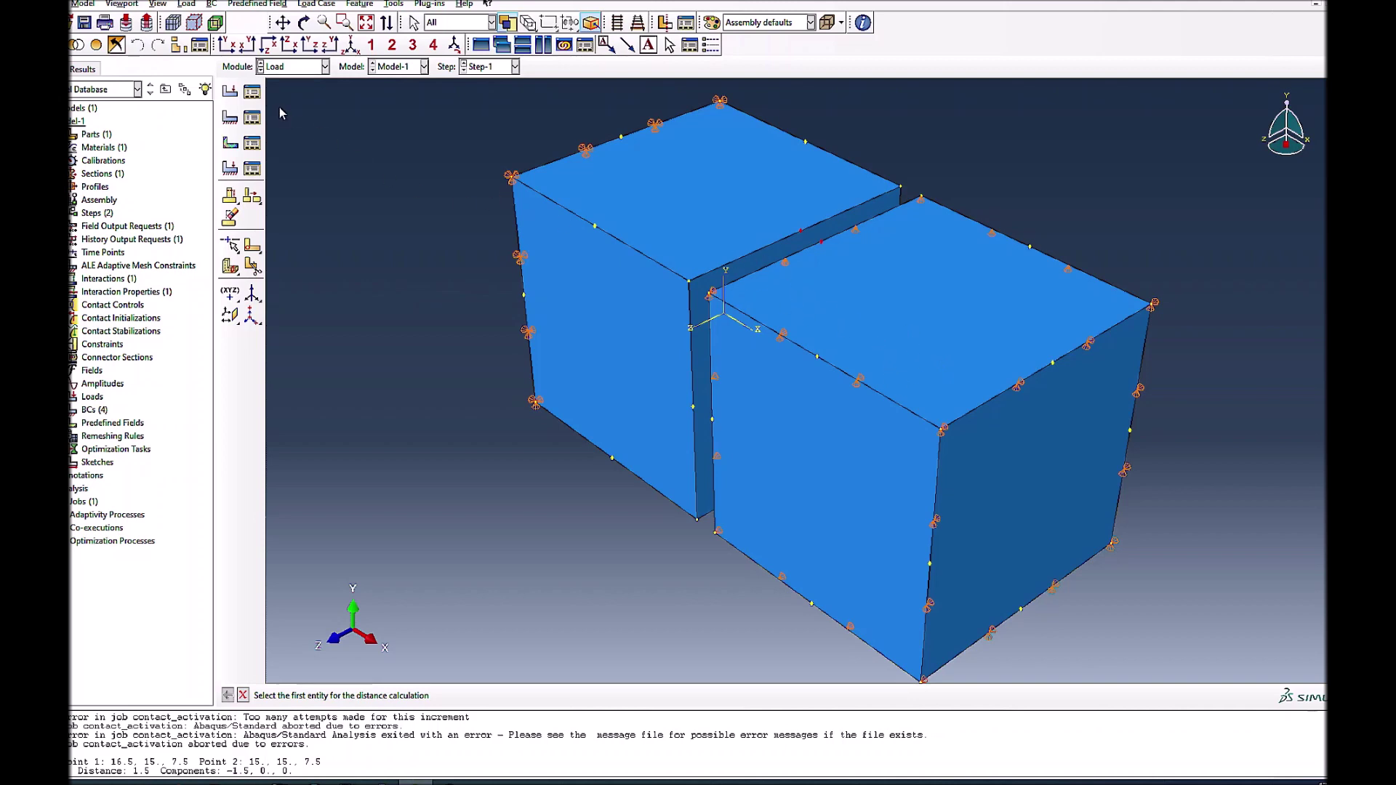
pyautogui.click(297, 67)
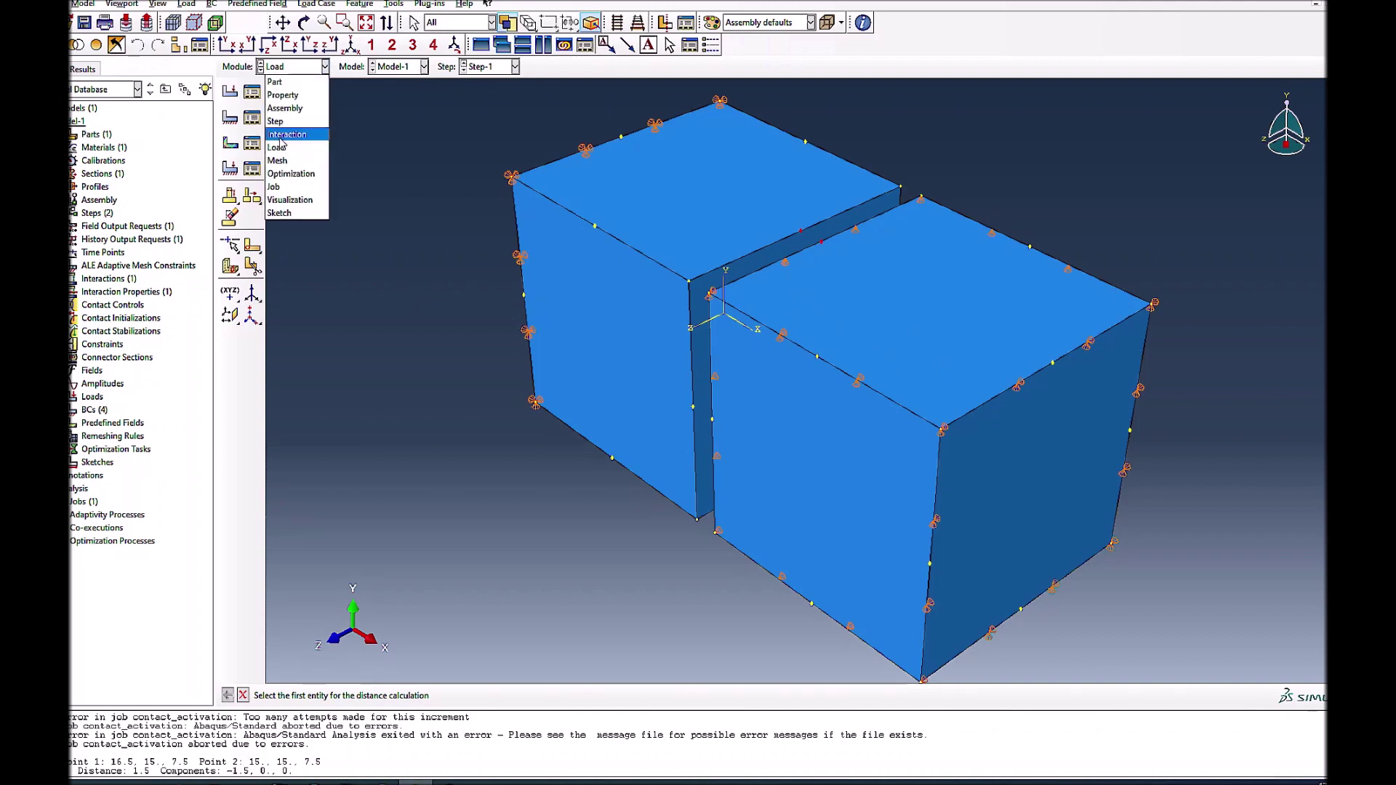
pyautogui.click(252, 121)
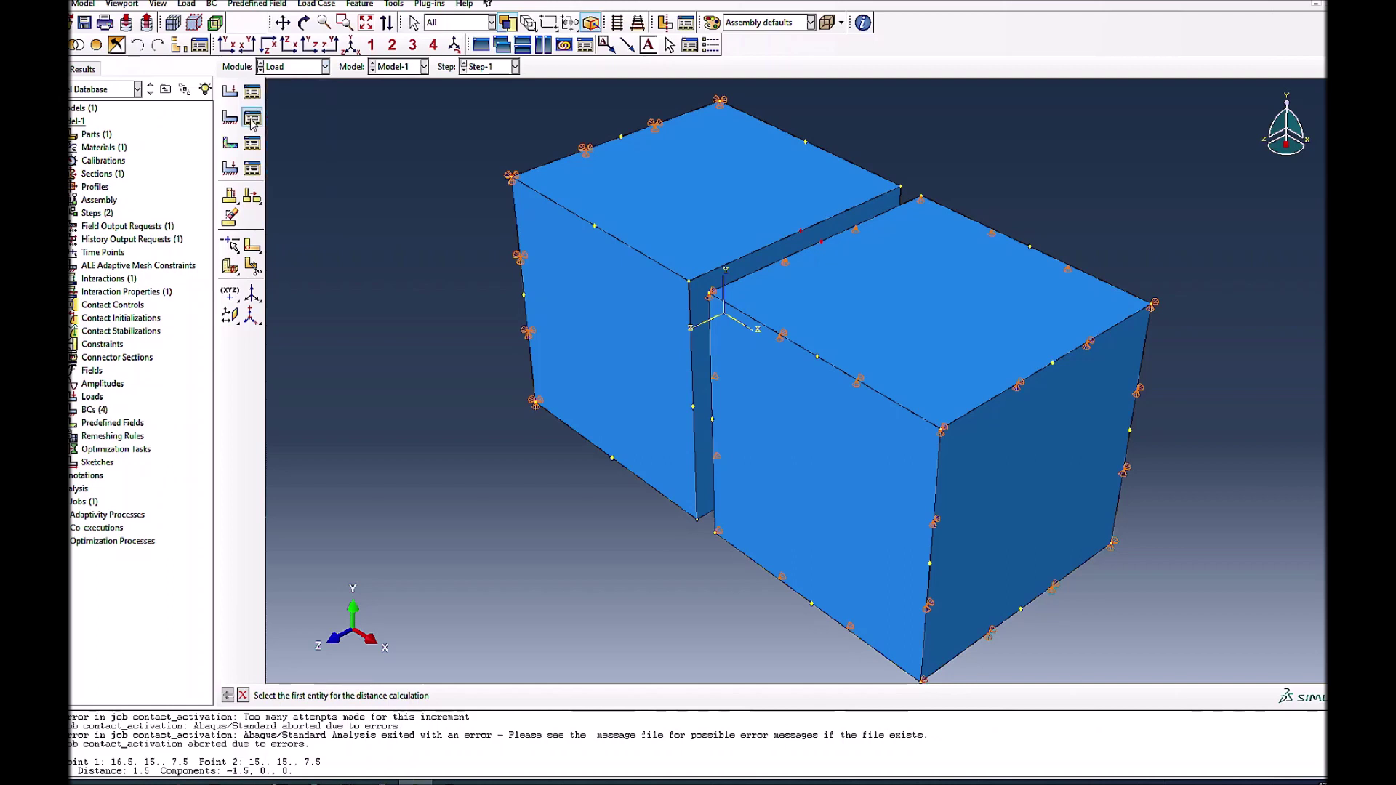
# Step: Create Displacement/Rotation BC-5 prescribing U1 = -1.5 on the right cube's outer end face
pyautogui.click(252, 121)
pyautogui.click(197, 354)
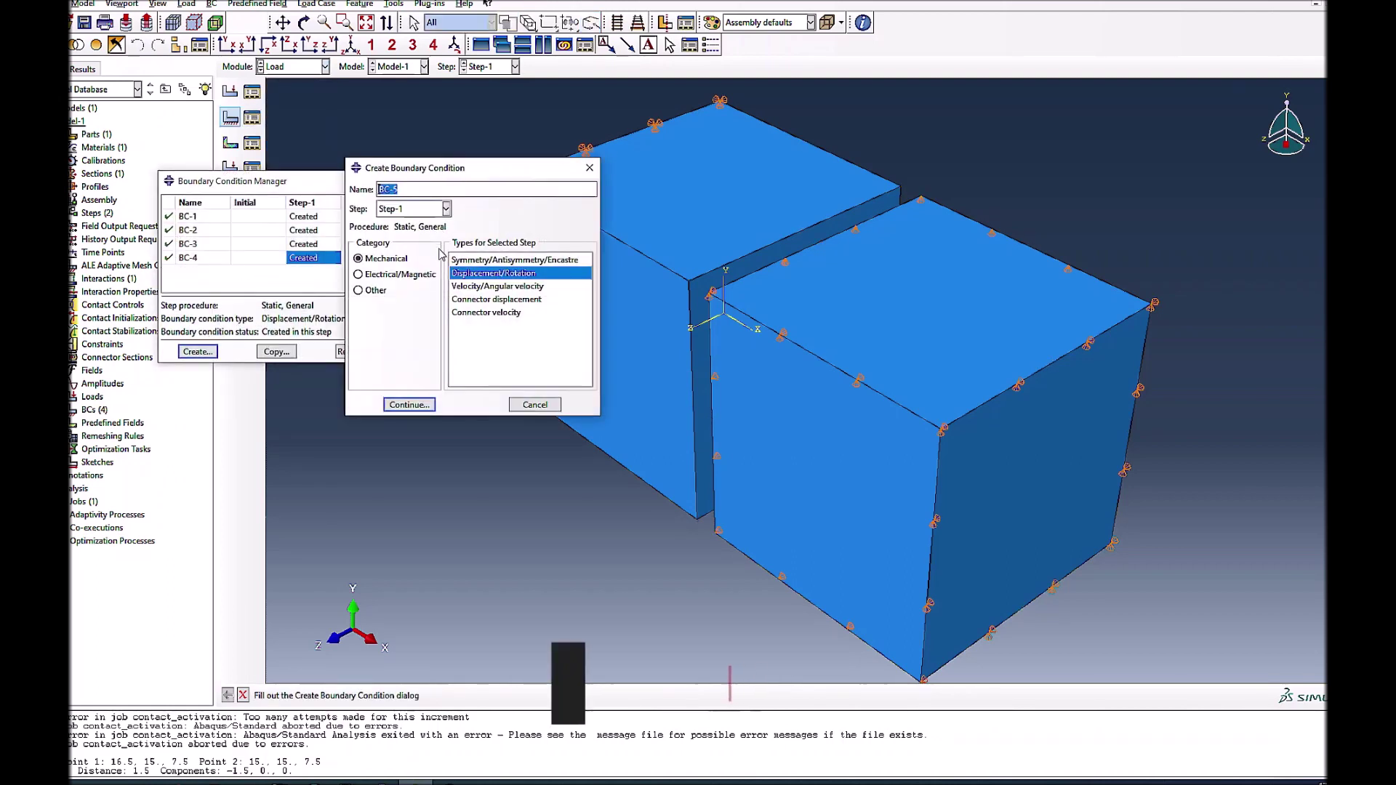
pyautogui.click(408, 405)
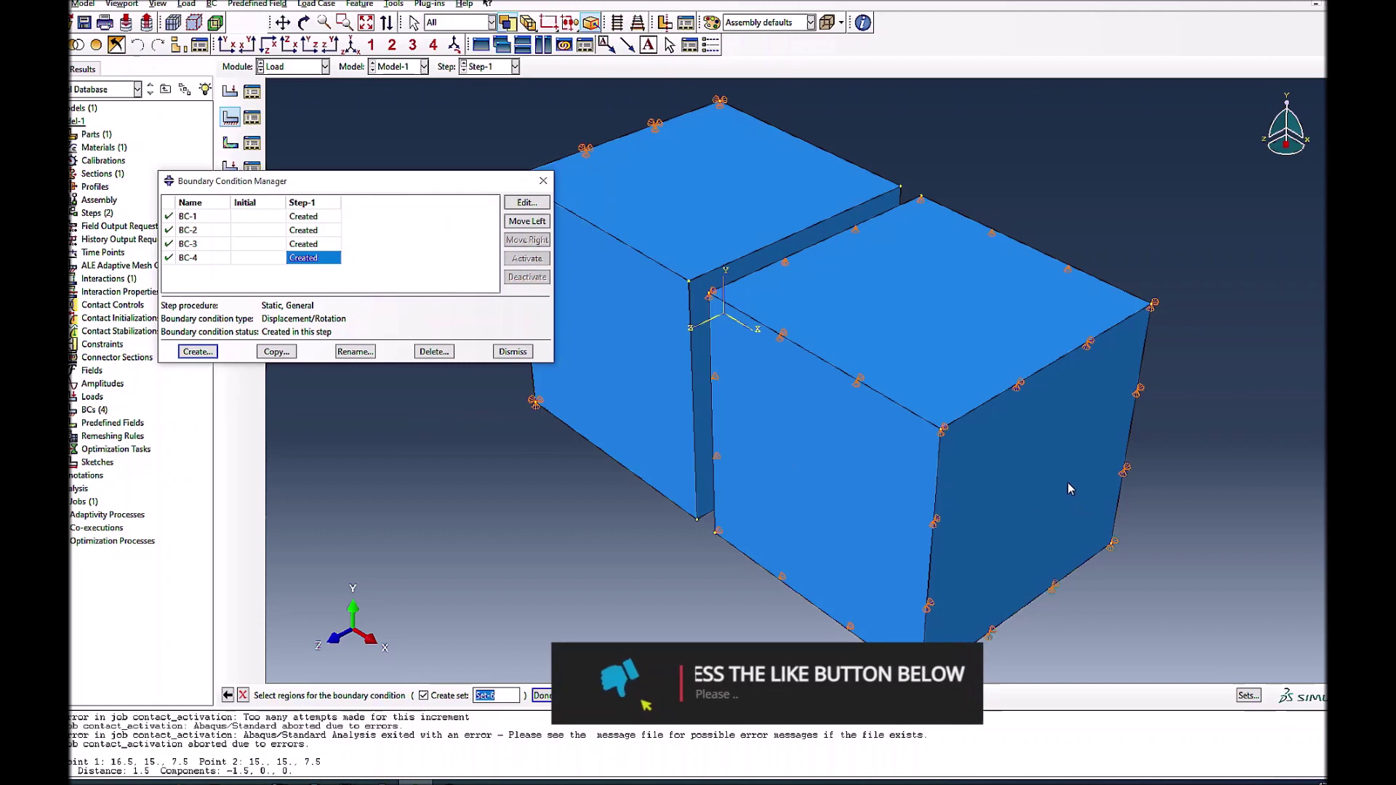
pyautogui.click(965, 603)
pyautogui.click(543, 696)
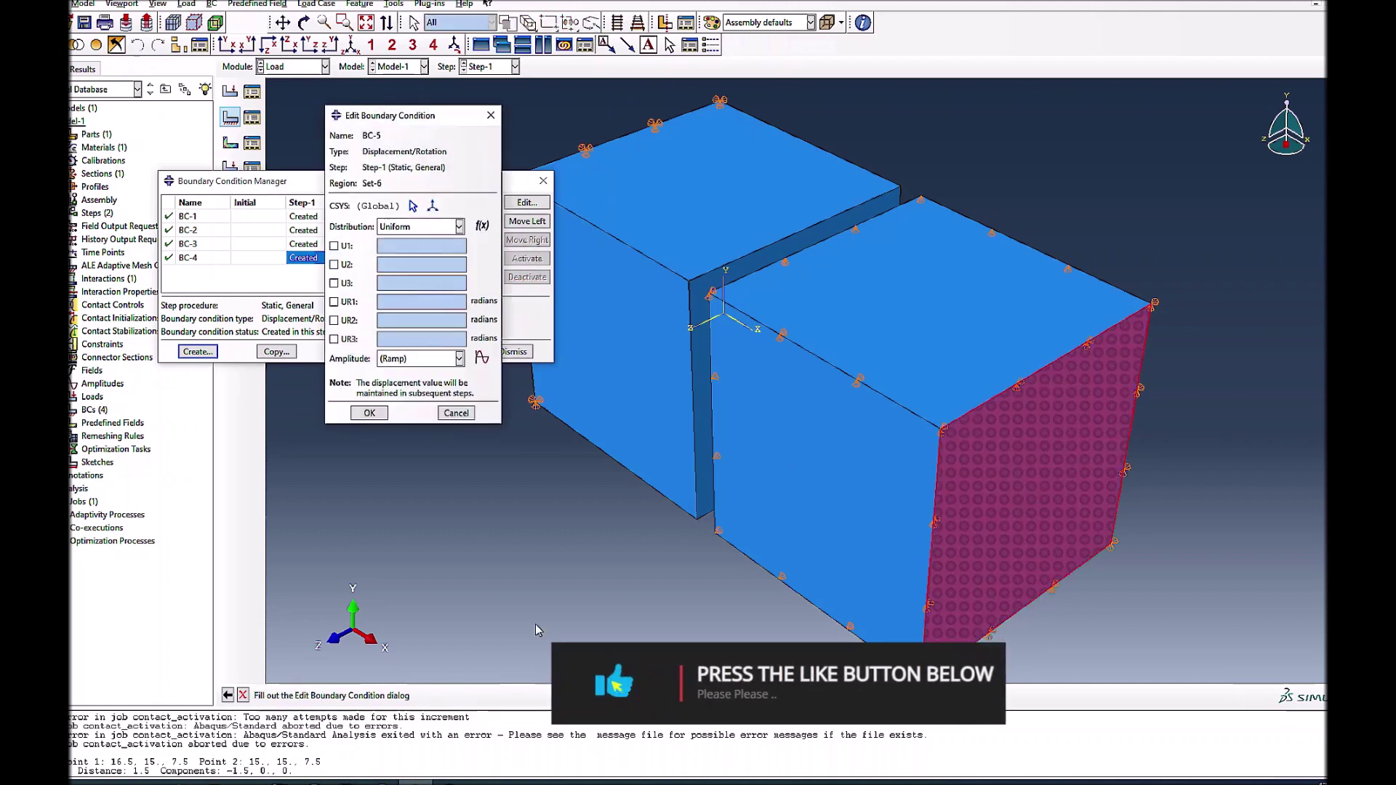
pyautogui.click(345, 248)
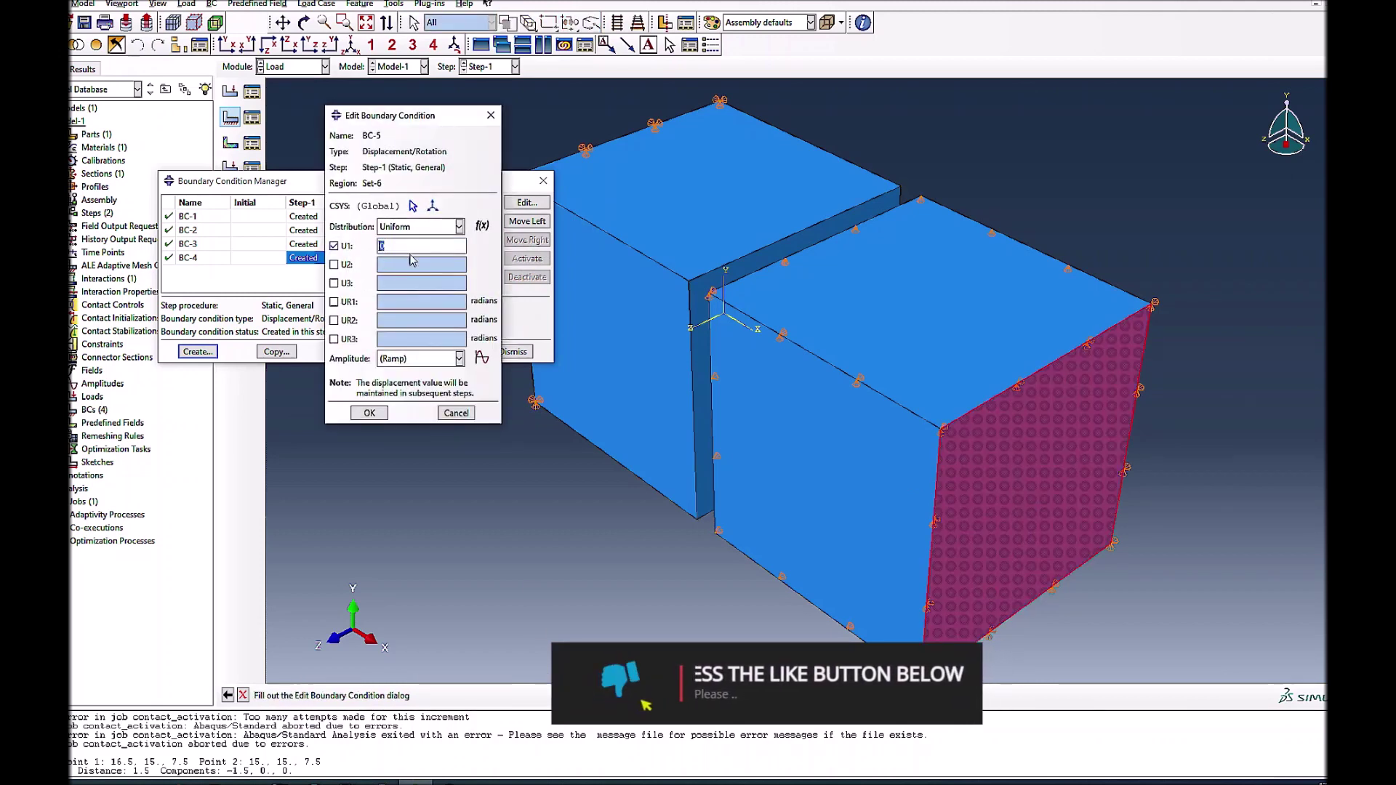
pyautogui.write('-1.5')
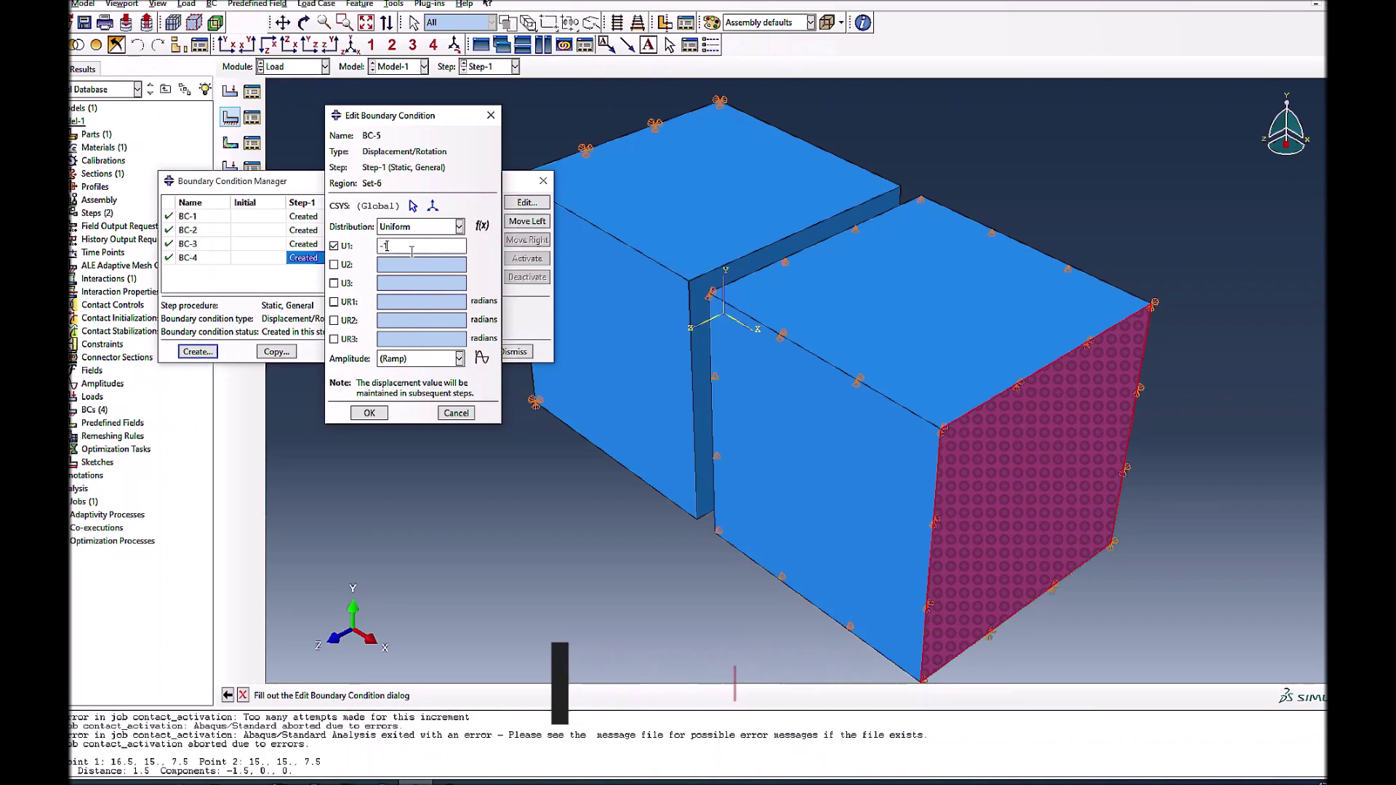
pyautogui.click(369, 413)
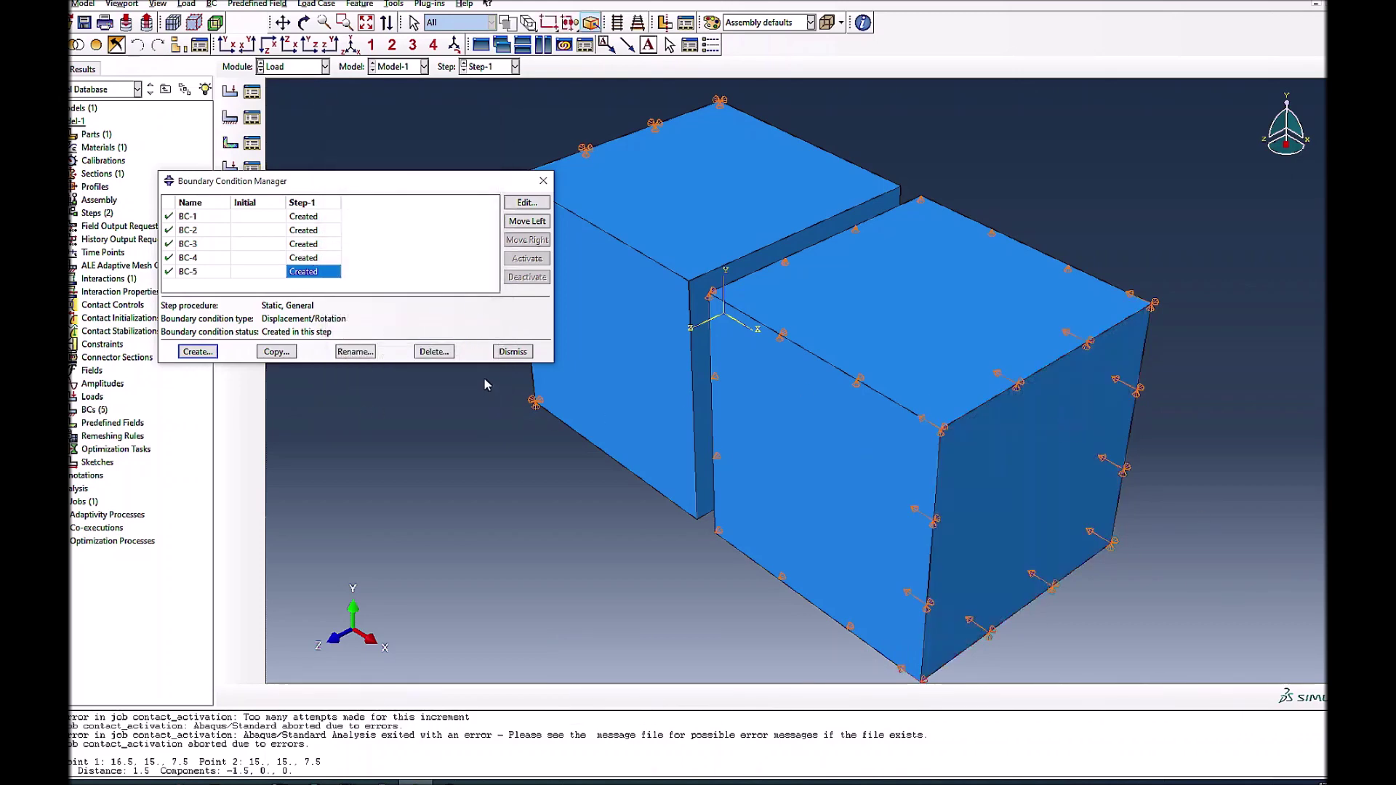
pyautogui.click(277, 67)
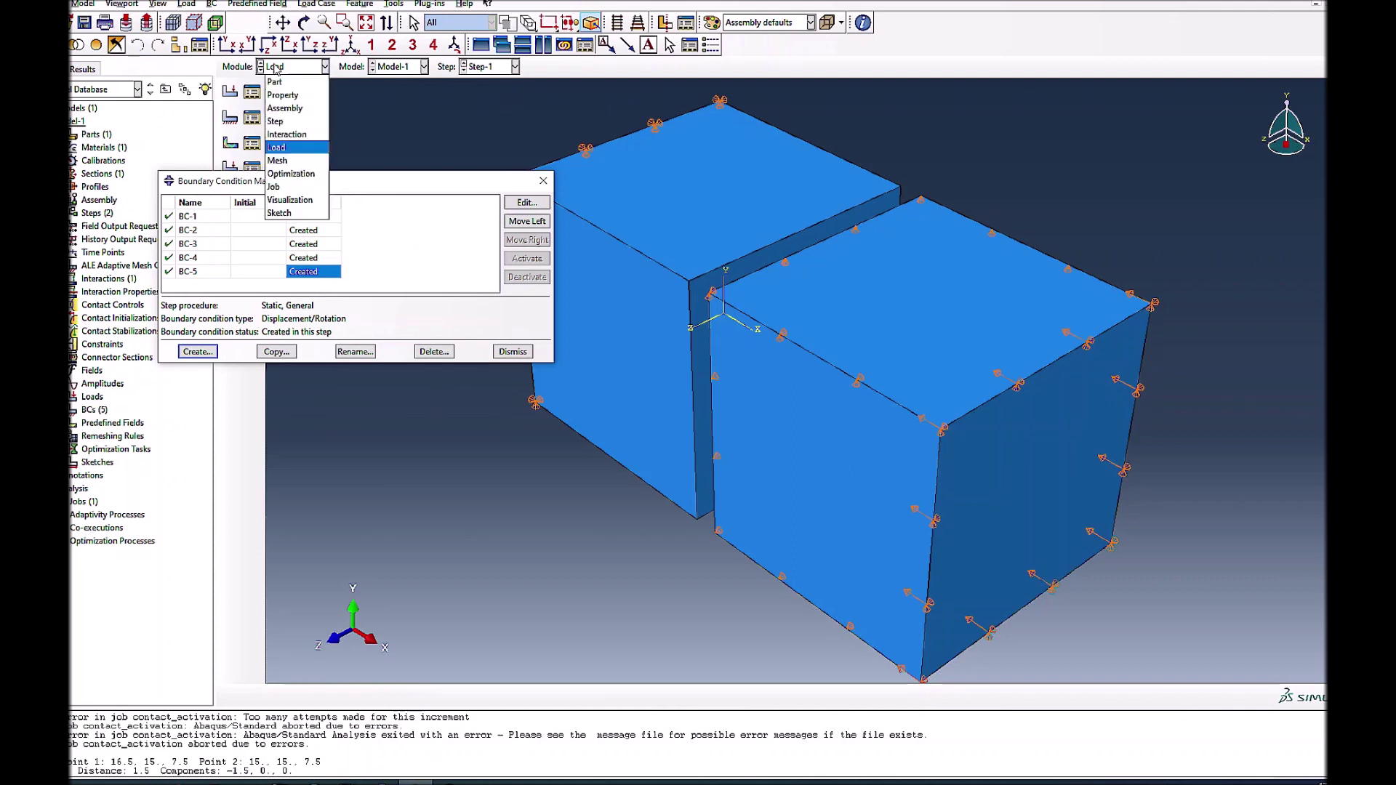
pyautogui.click(274, 187)
# Step: Resubmit contact_activation with overwrite, watch it complete, and open contact_activation.odb results
pyautogui.click(258, 96)
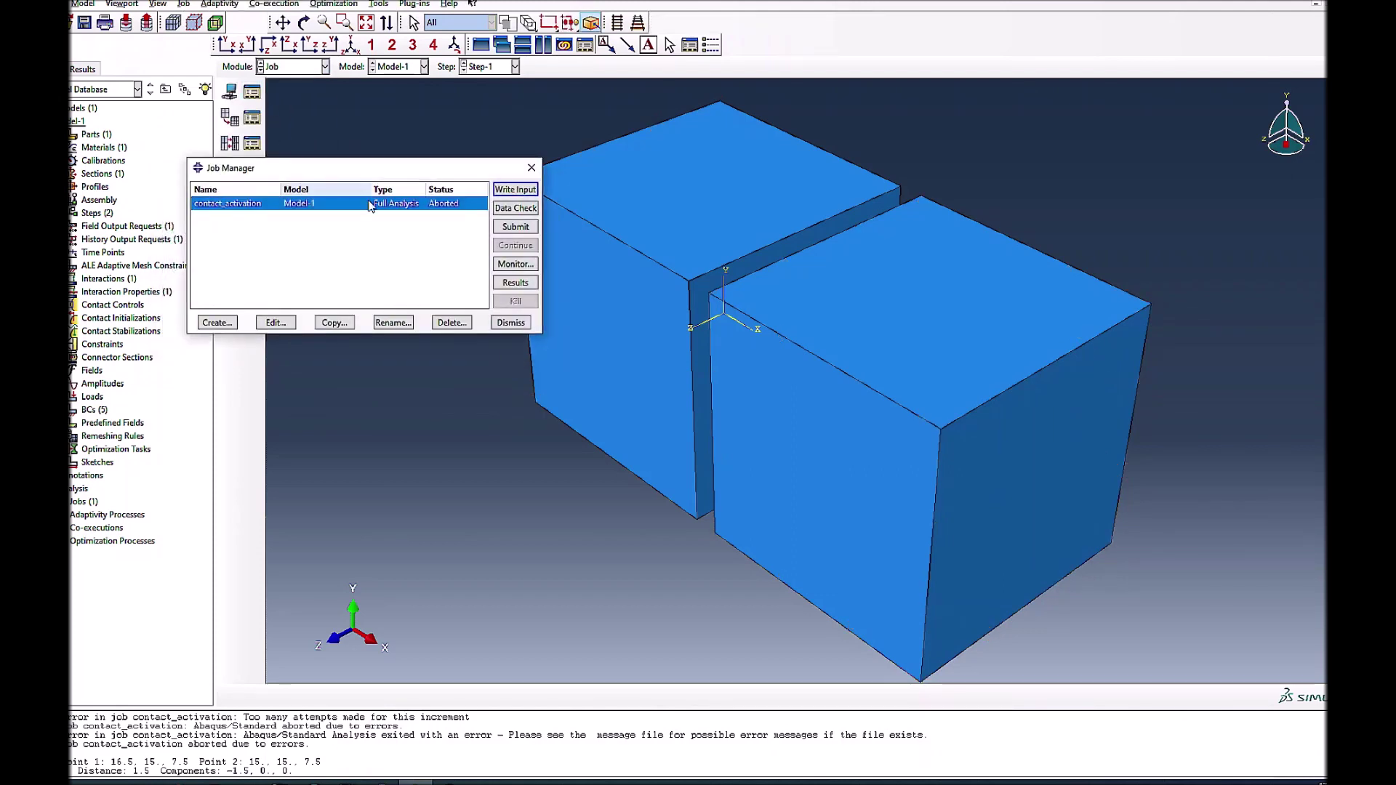
pyautogui.click(516, 230)
pyautogui.click(480, 234)
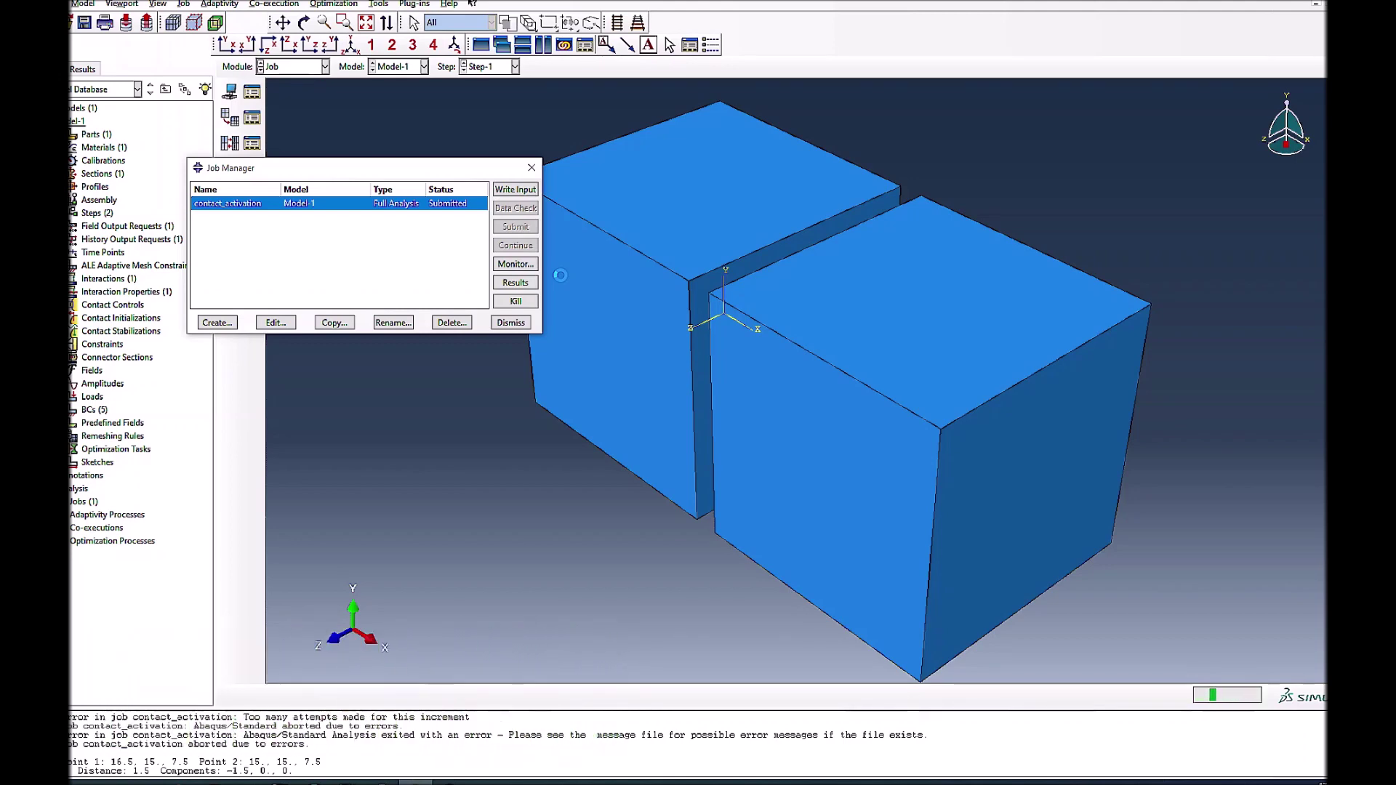
pyautogui.click(505, 265)
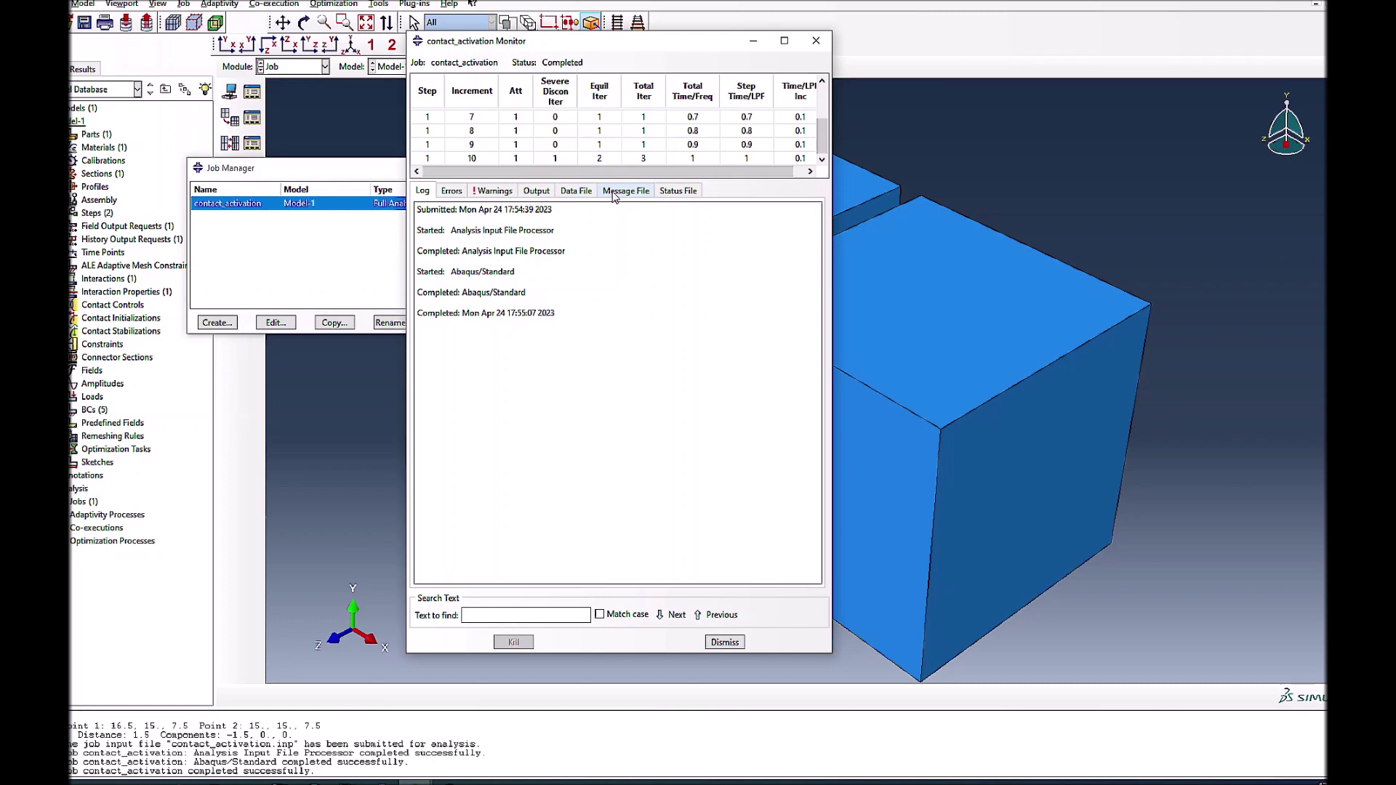
pyautogui.click(725, 643)
pyautogui.click(503, 284)
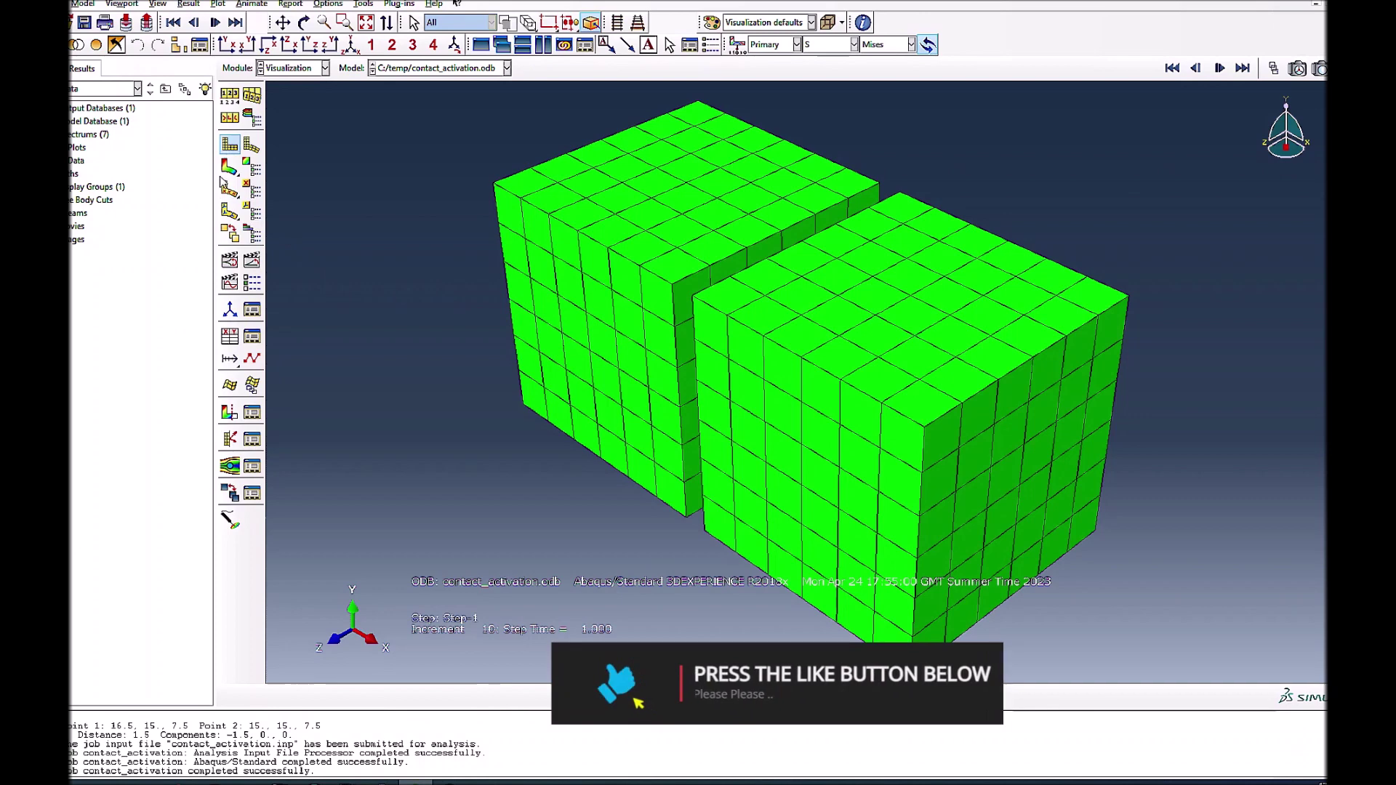
# Step: Plot von Mises contours on the deformed cubes, animate the increments, then switch to the Step module
pyautogui.click(229, 168)
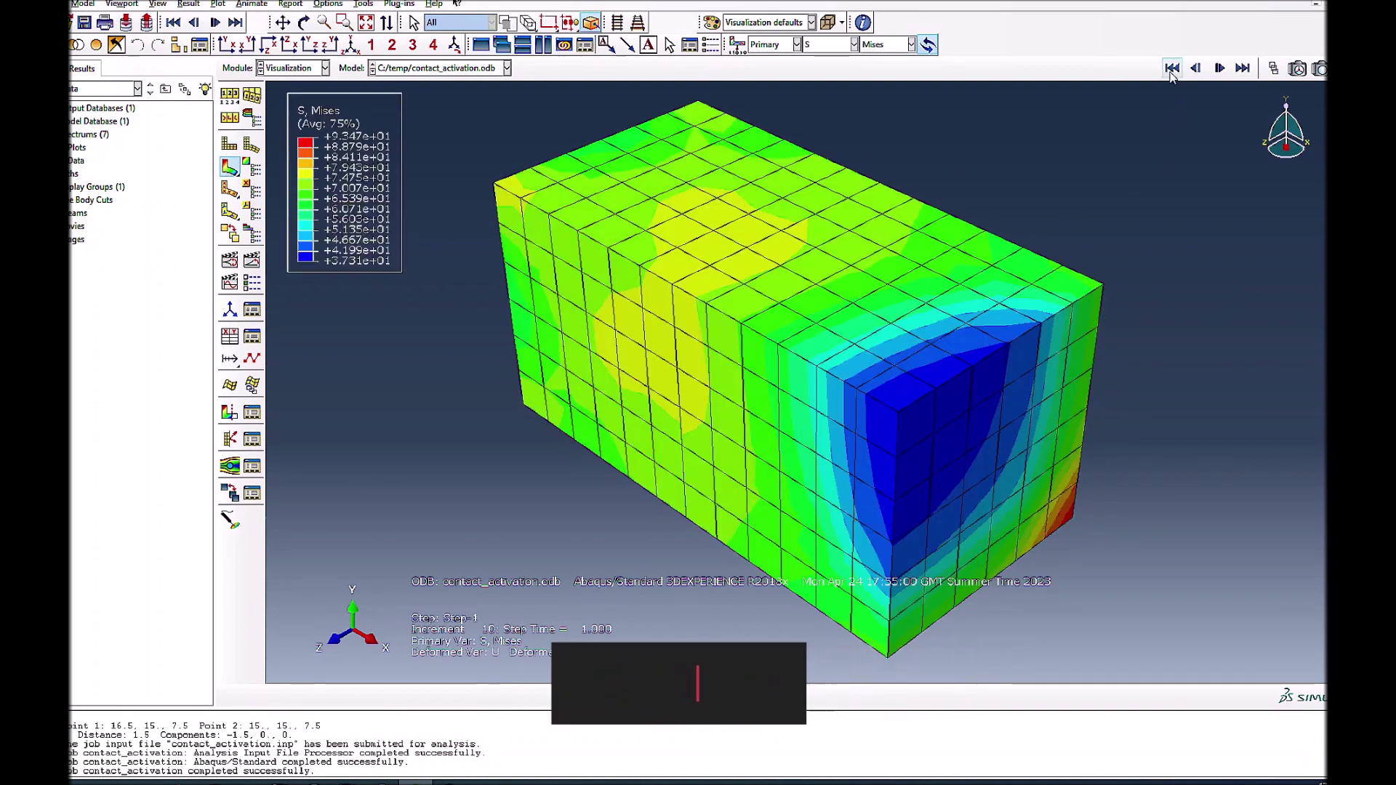
pyautogui.click(1219, 68)
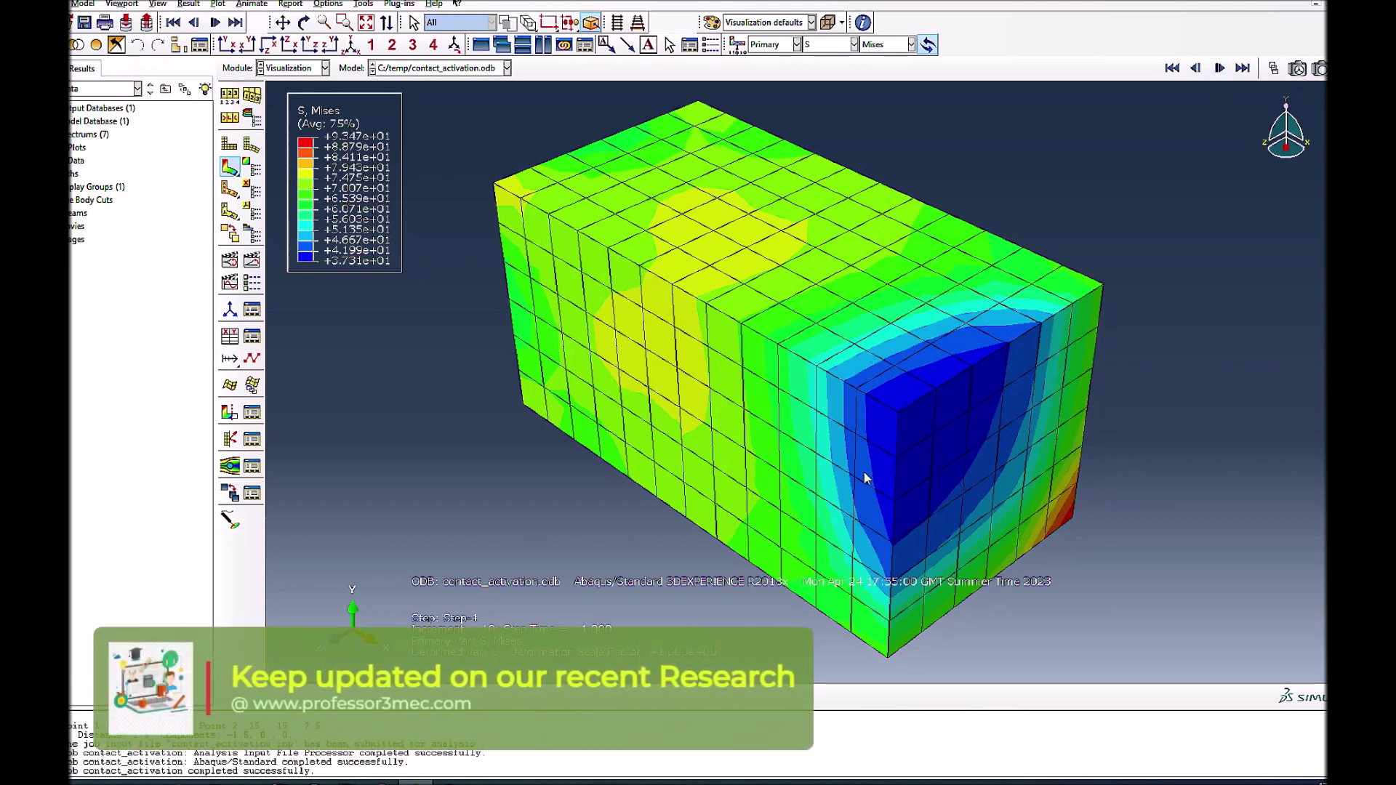
pyautogui.click(298, 68)
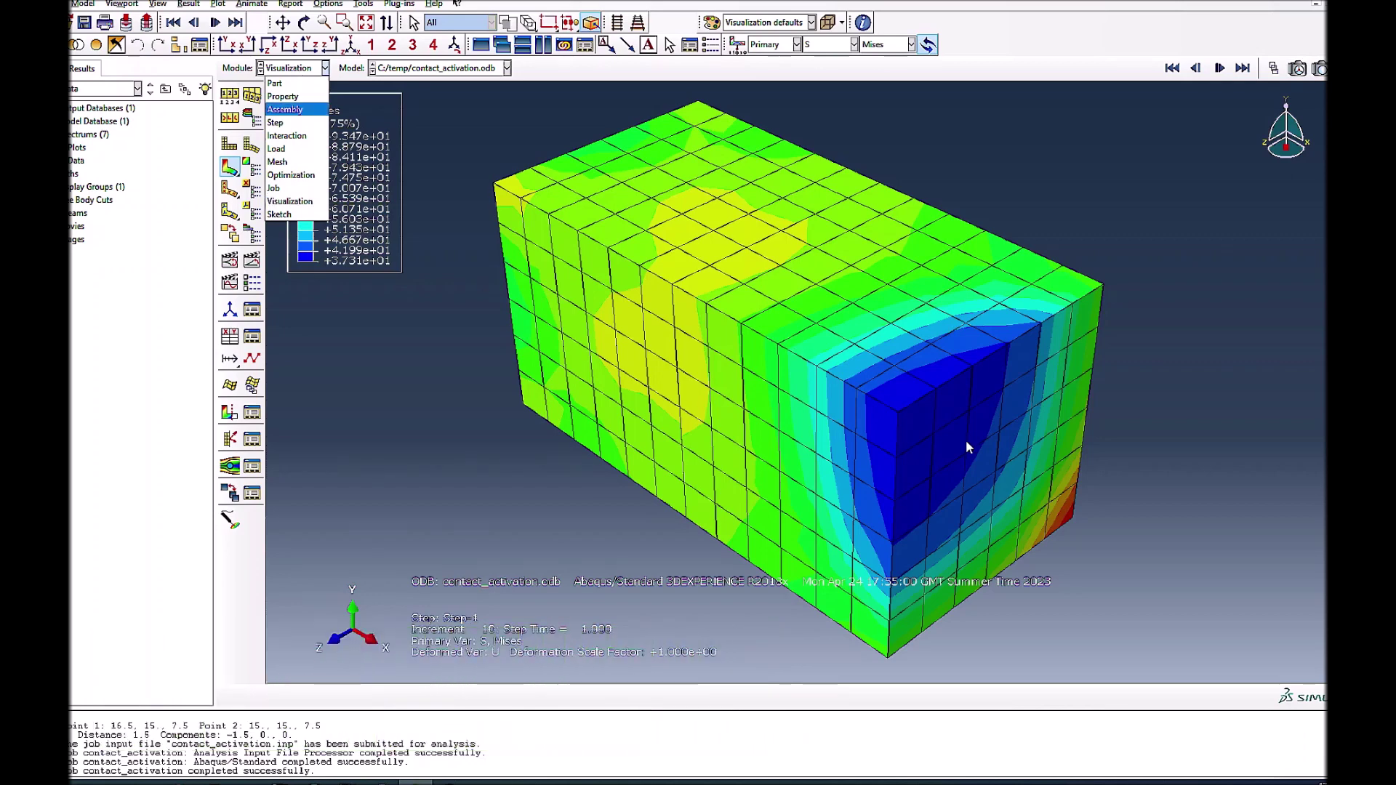
pyautogui.click(280, 123)
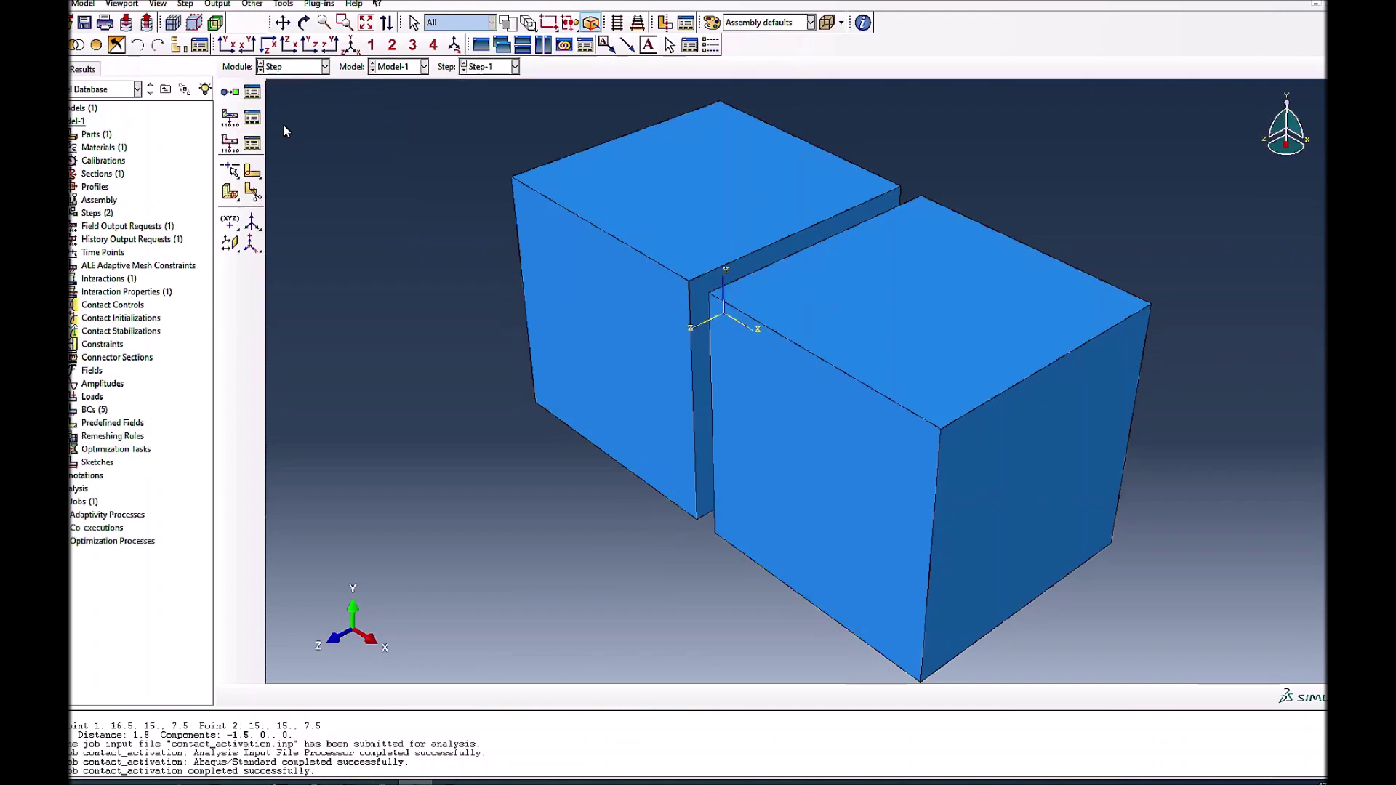
# Step: Add Step-2 as a Static, General step after Step-1 with initial and maximum increments of 0.1
pyautogui.click(252, 91)
pyautogui.click(678, 253)
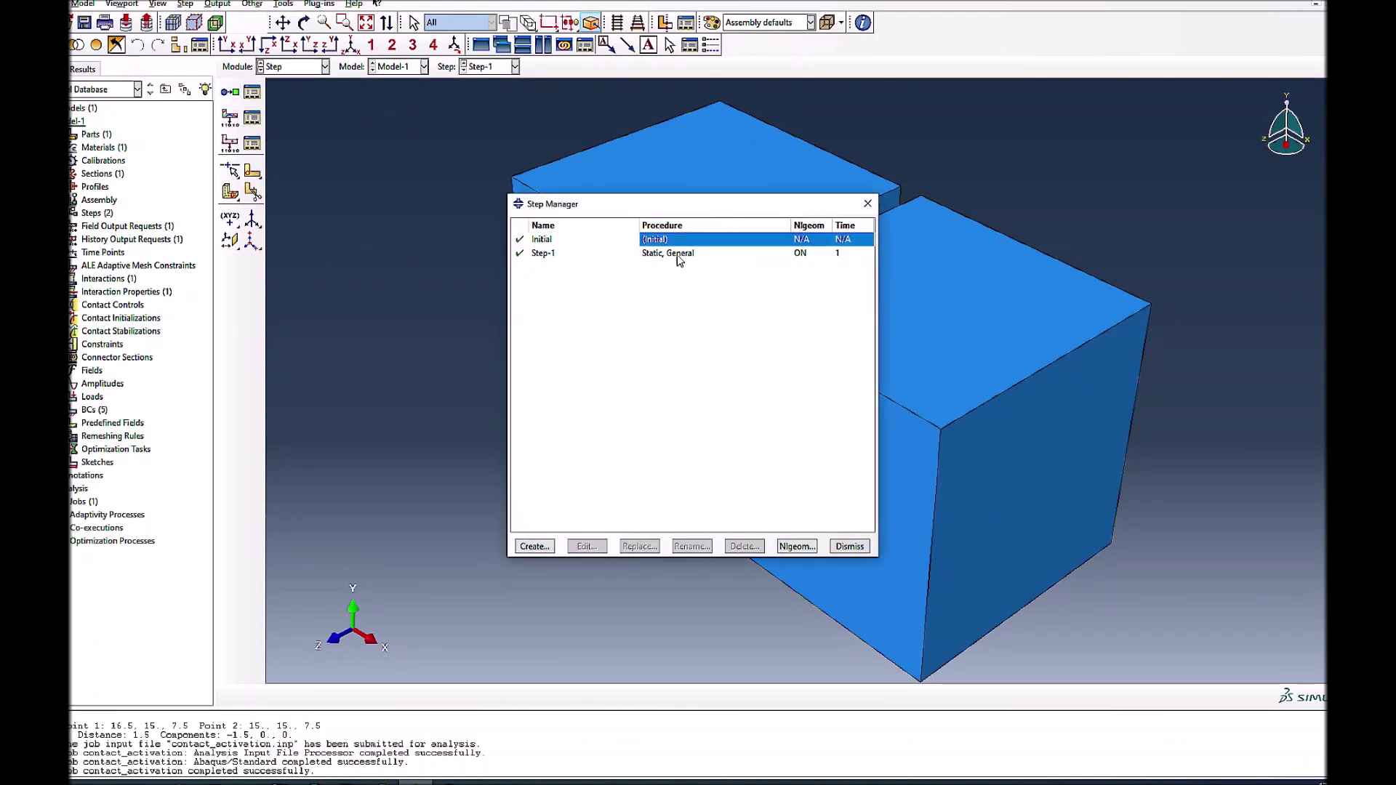
pyautogui.click(533, 546)
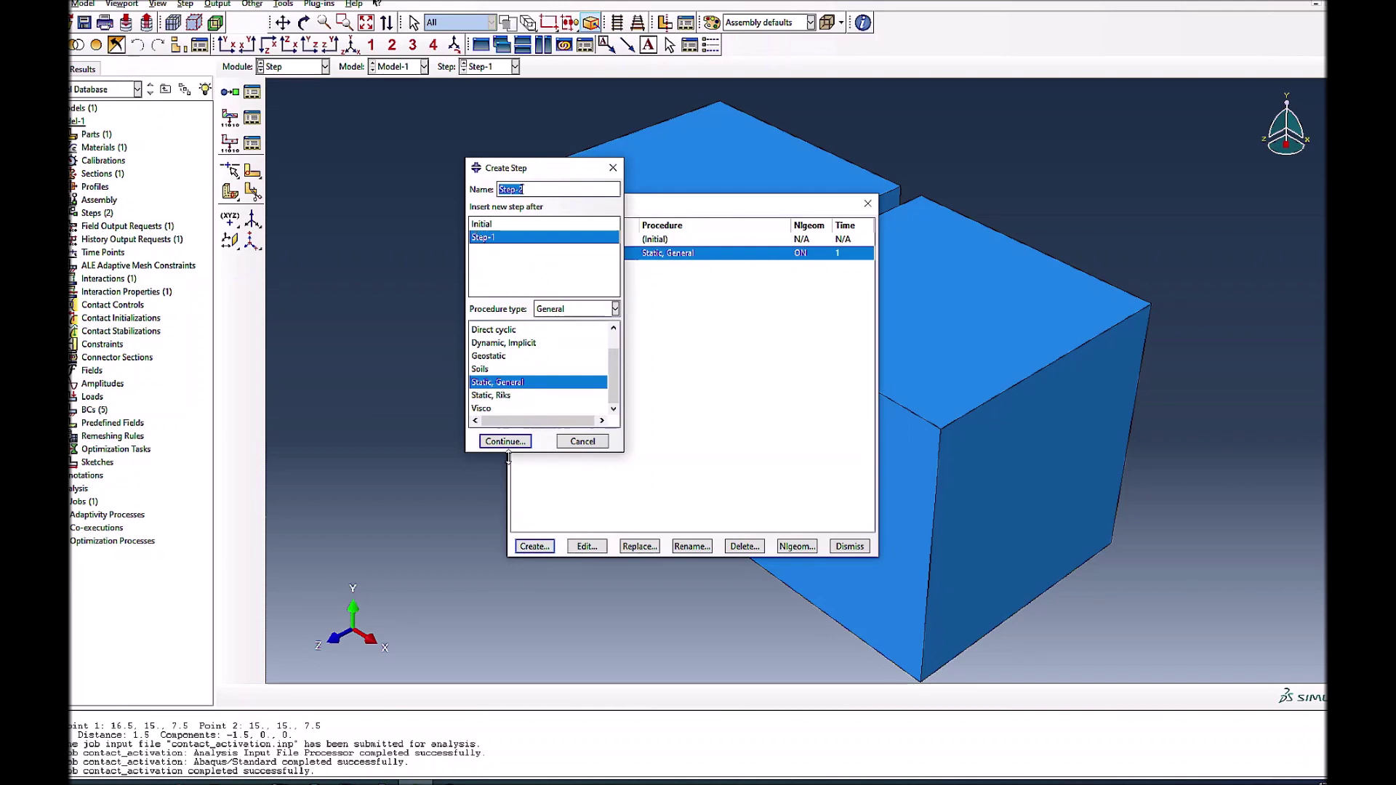
pyautogui.click(525, 442)
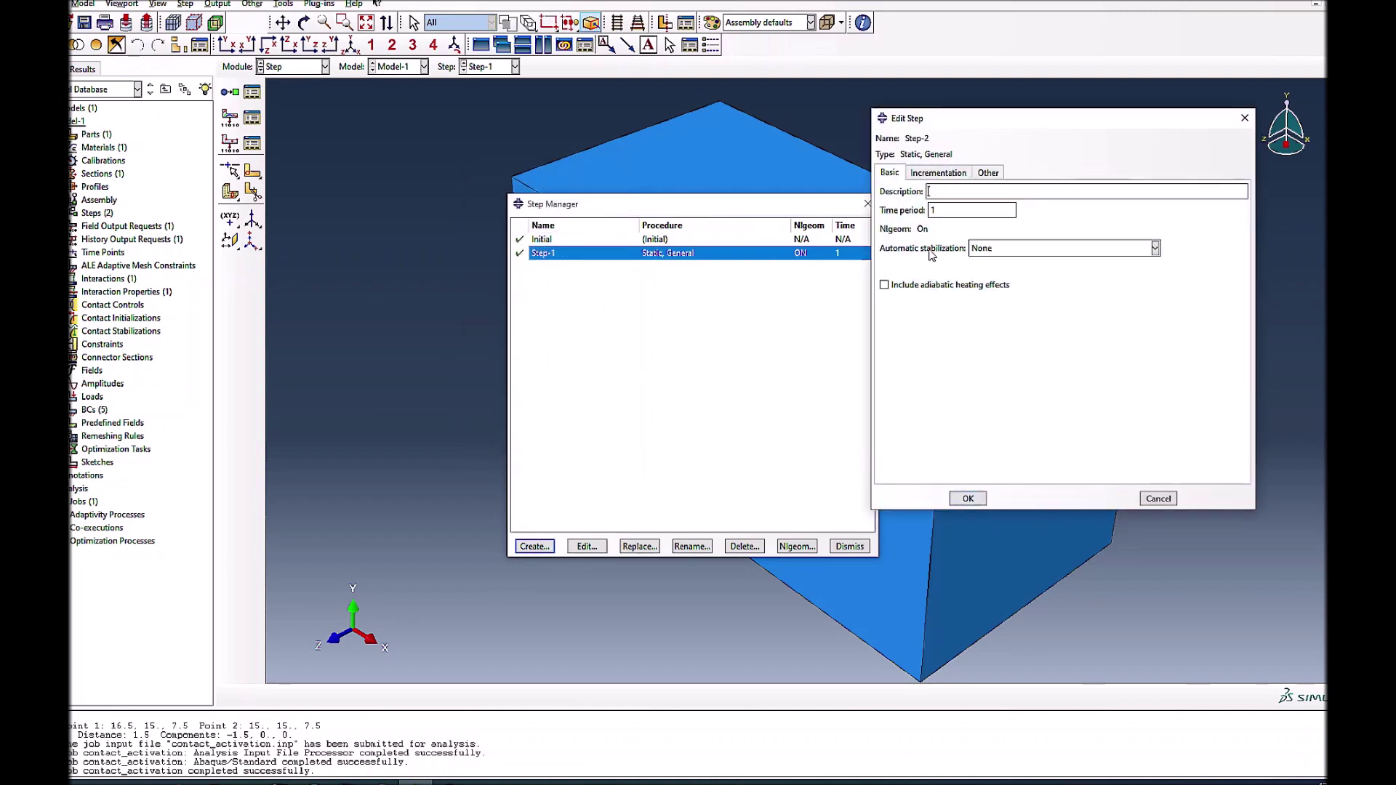
pyautogui.click(934, 173)
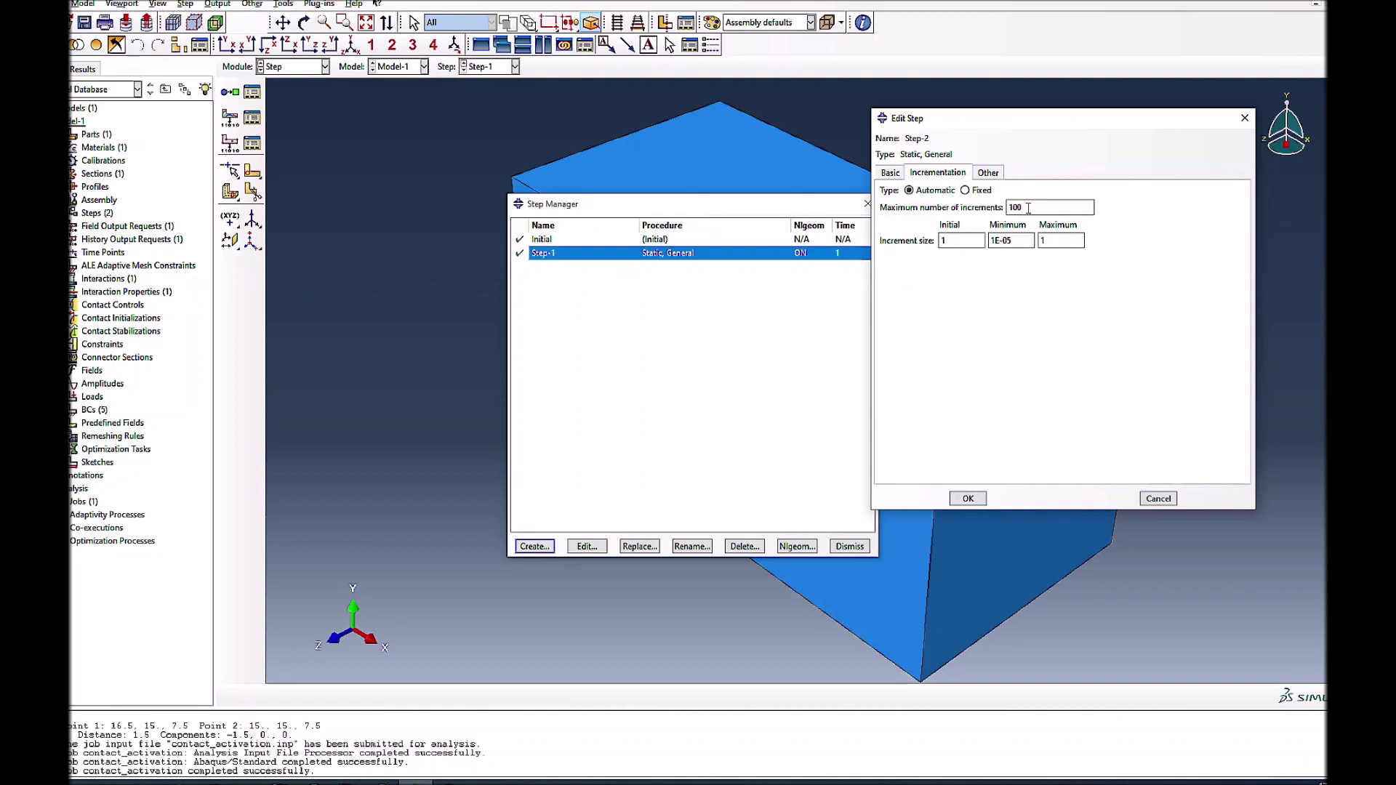
pyautogui.write('0')
pyautogui.write('0.1')
pyautogui.click(1055, 241)
pyautogui.write('0.1')
pyautogui.click(963, 498)
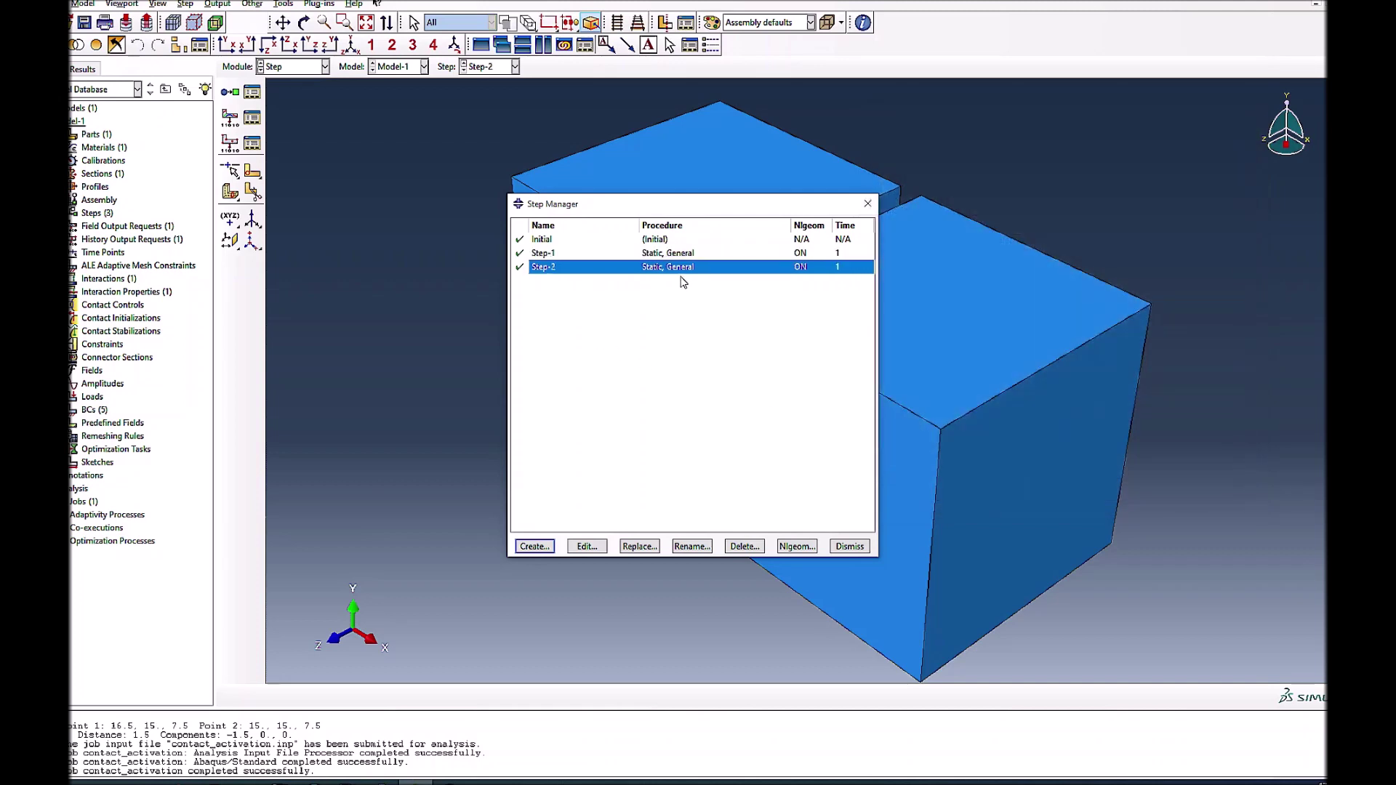
pyautogui.click(848, 547)
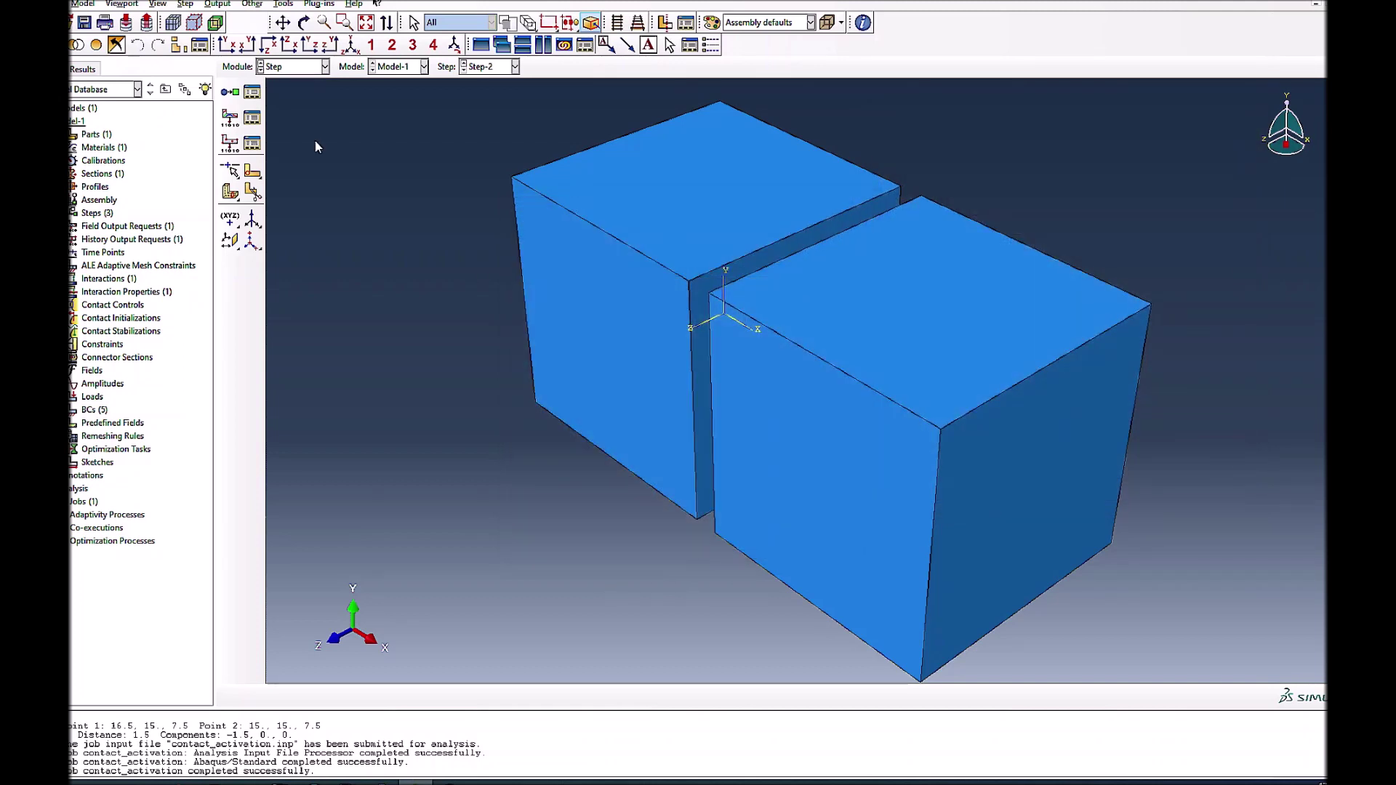
pyautogui.click(281, 67)
# Step: In the Load module, review BC-5's displacement settings and deactivate BC-5 in Step-2
pyautogui.click(280, 143)
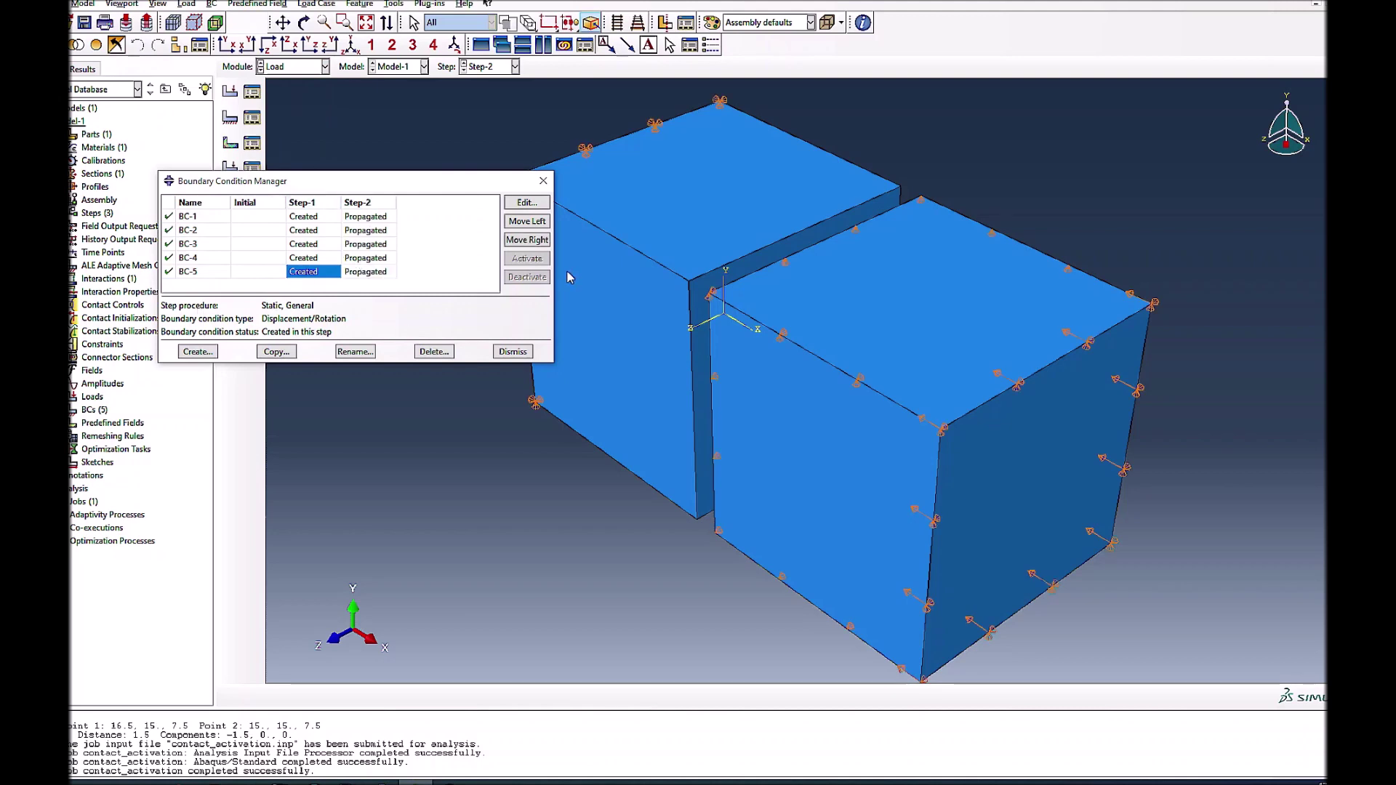
pyautogui.click(364, 273)
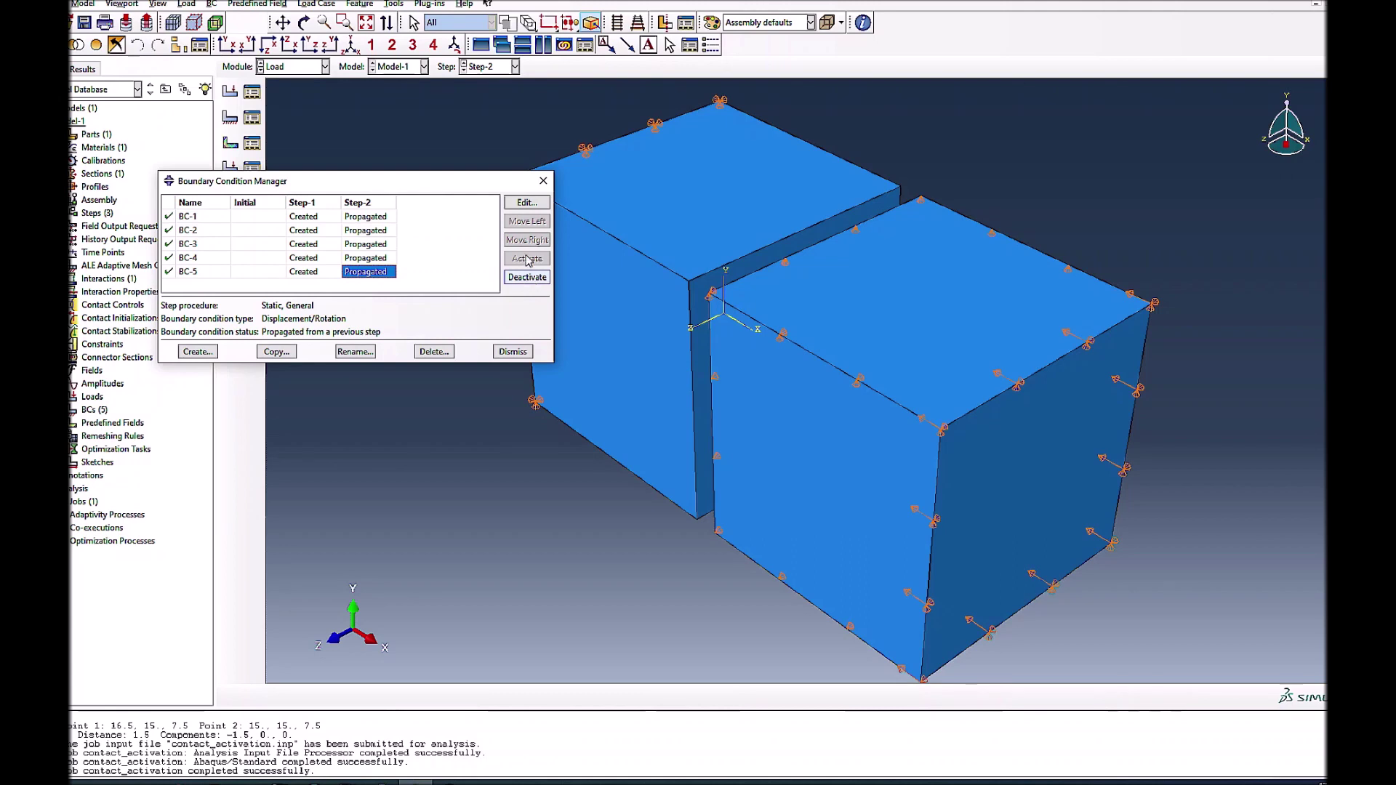
pyautogui.click(303, 272)
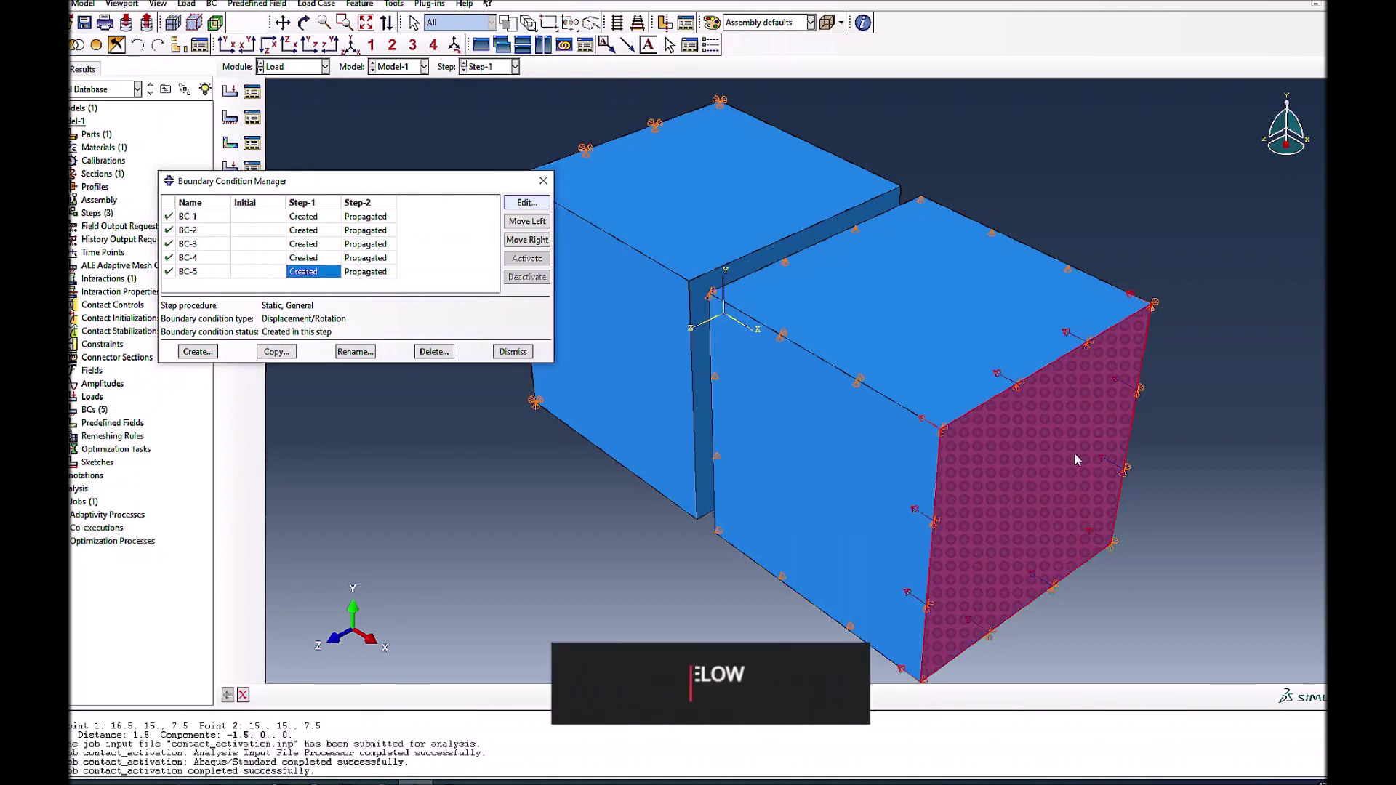
pyautogui.click(528, 203)
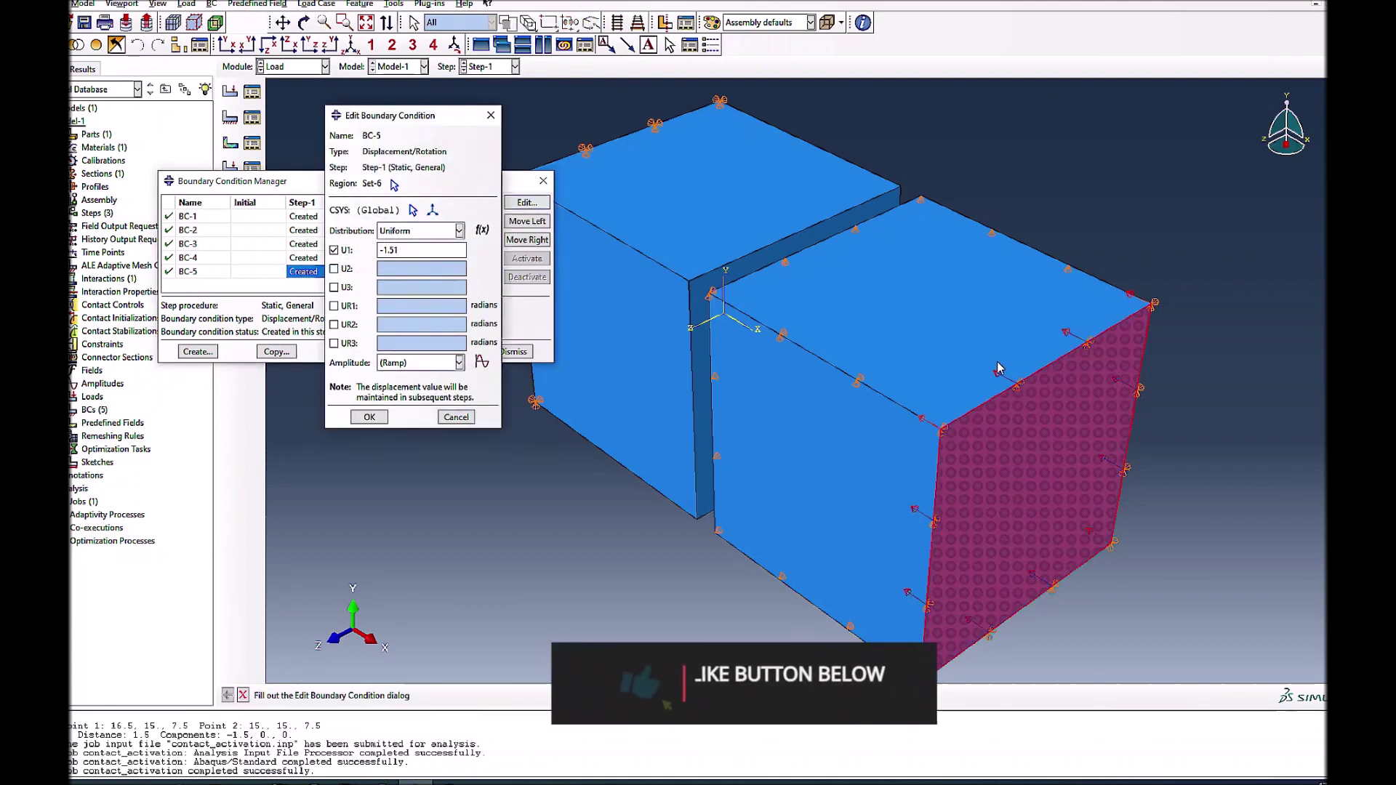
pyautogui.click(457, 417)
pyautogui.click(368, 271)
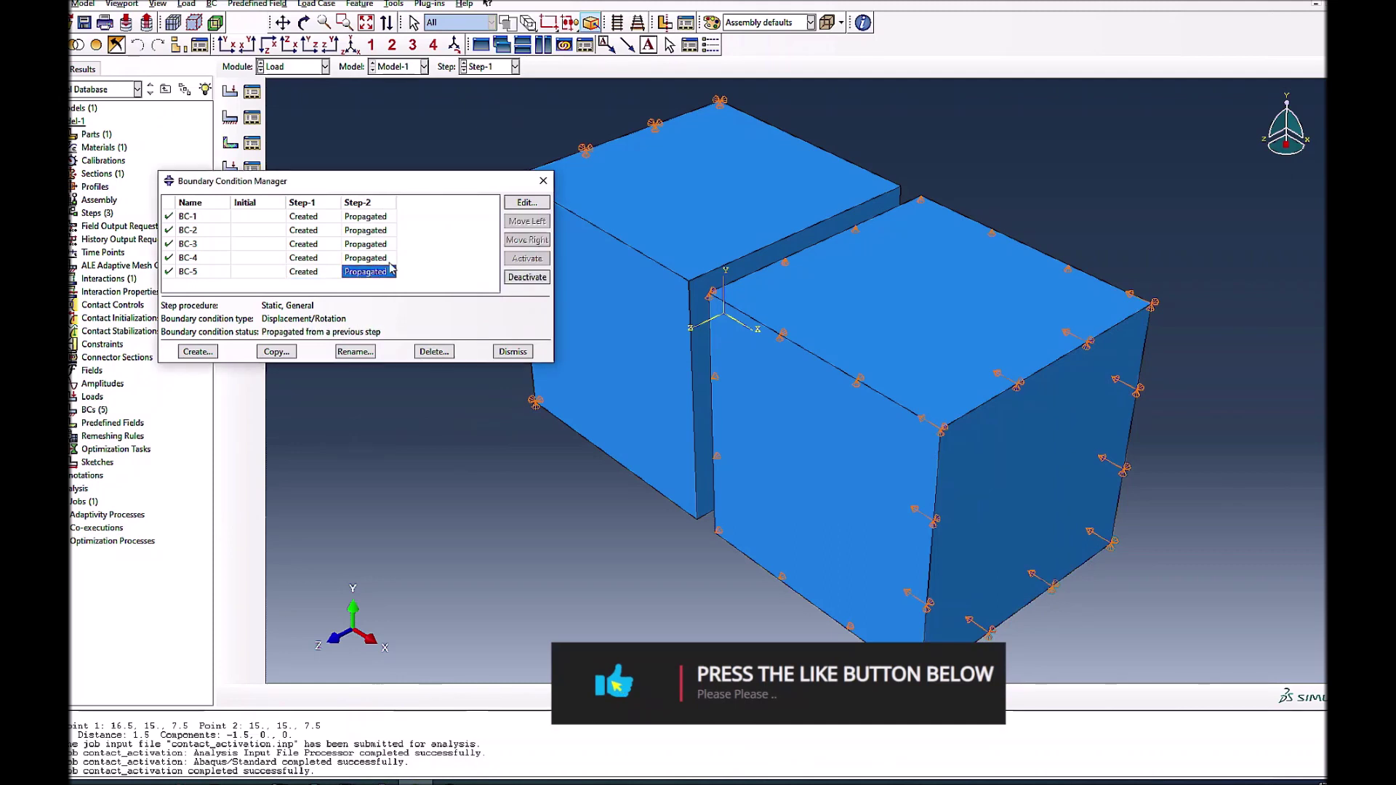
pyautogui.click(528, 277)
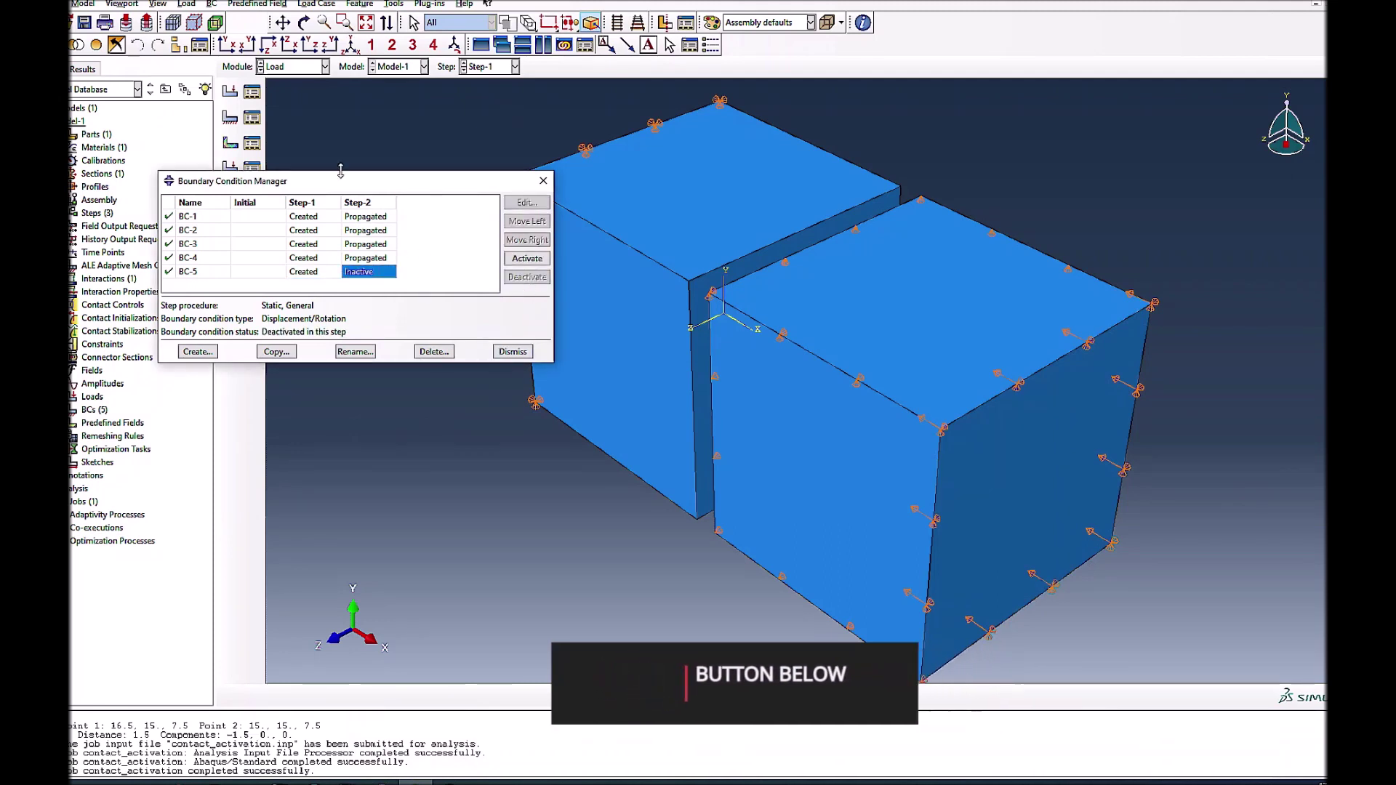
# Step: Begin creating a new Pressure load from the Load Manager
pyautogui.click(251, 90)
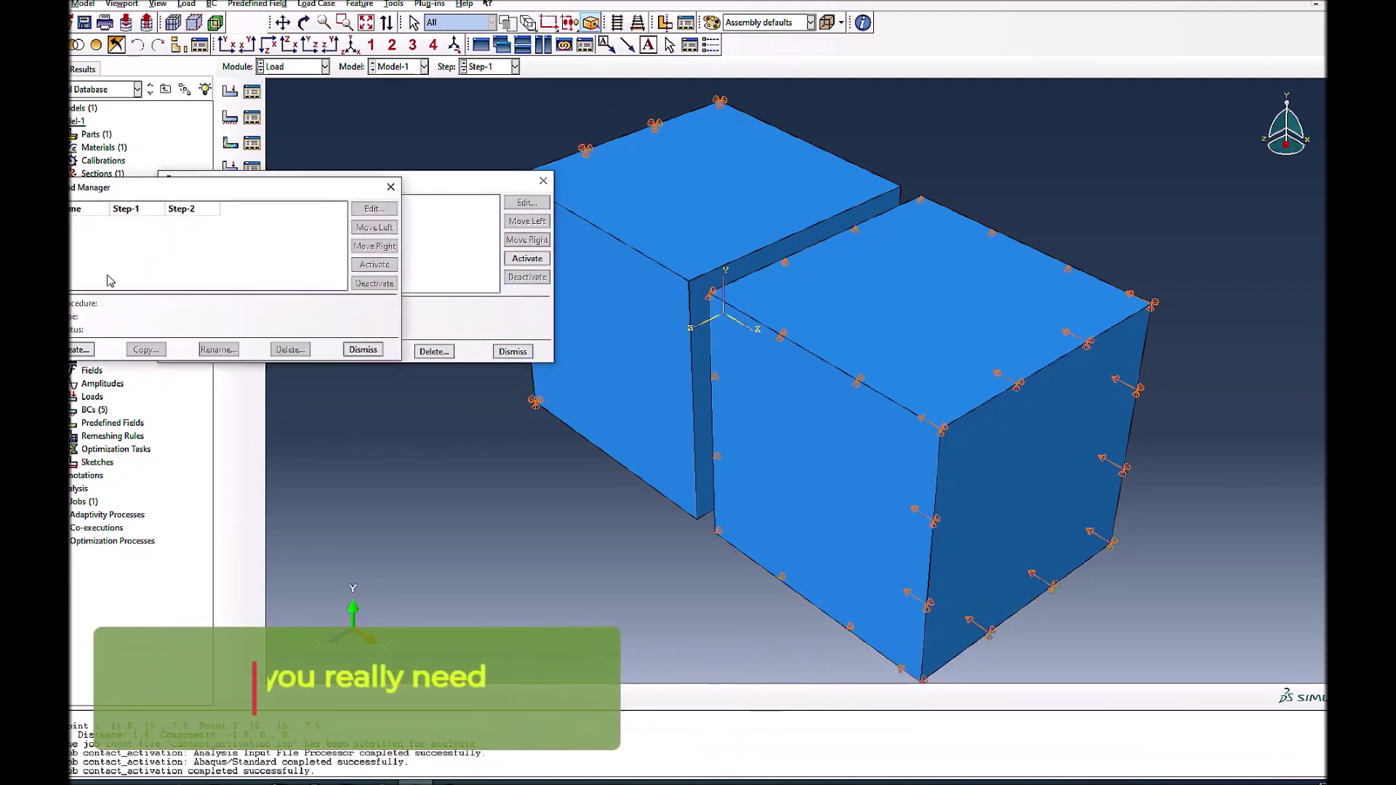
pyautogui.click(80, 349)
pyautogui.click(514, 220)
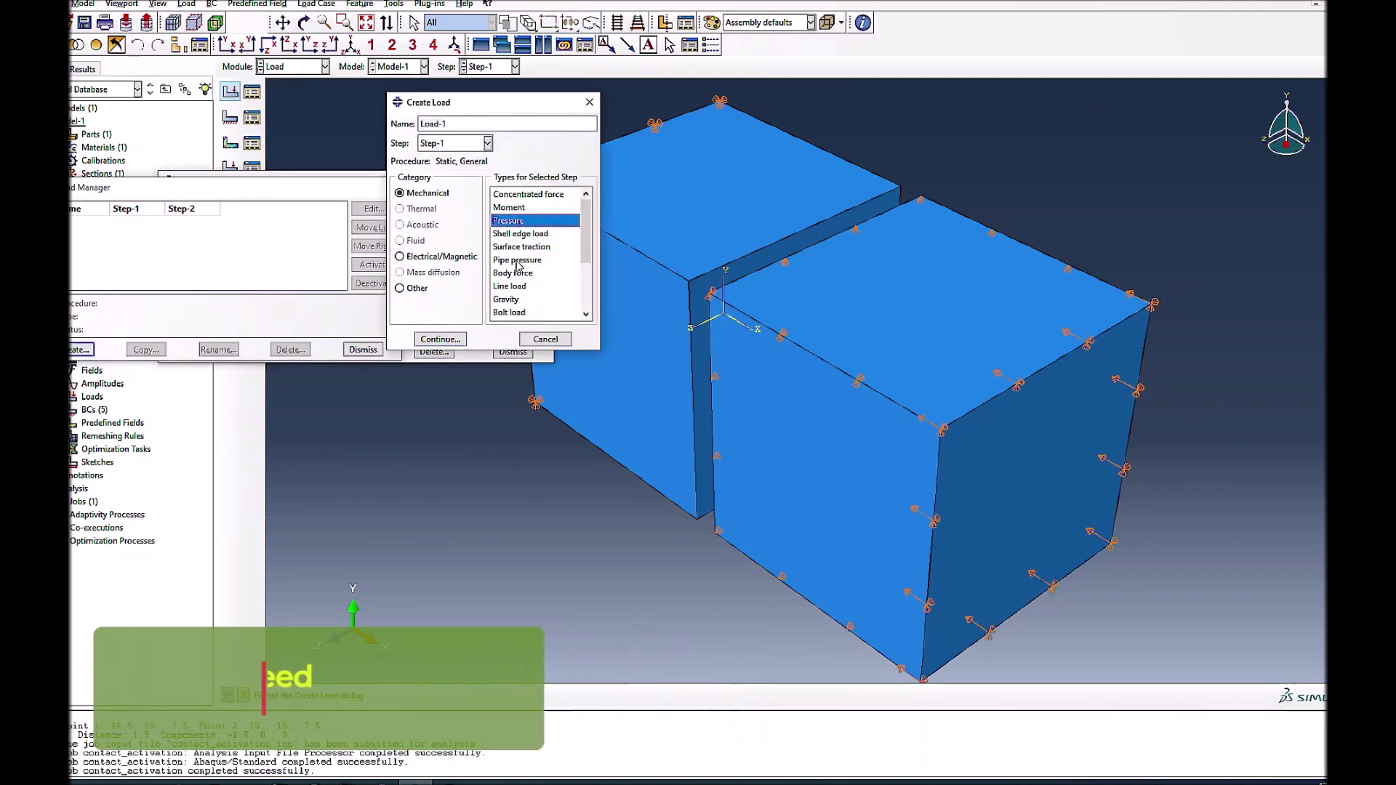
# Step: Apply Load-1, a pressure of 15, to the nearer cube's right-hand face, starting in Step-2
pyautogui.click(444, 340)
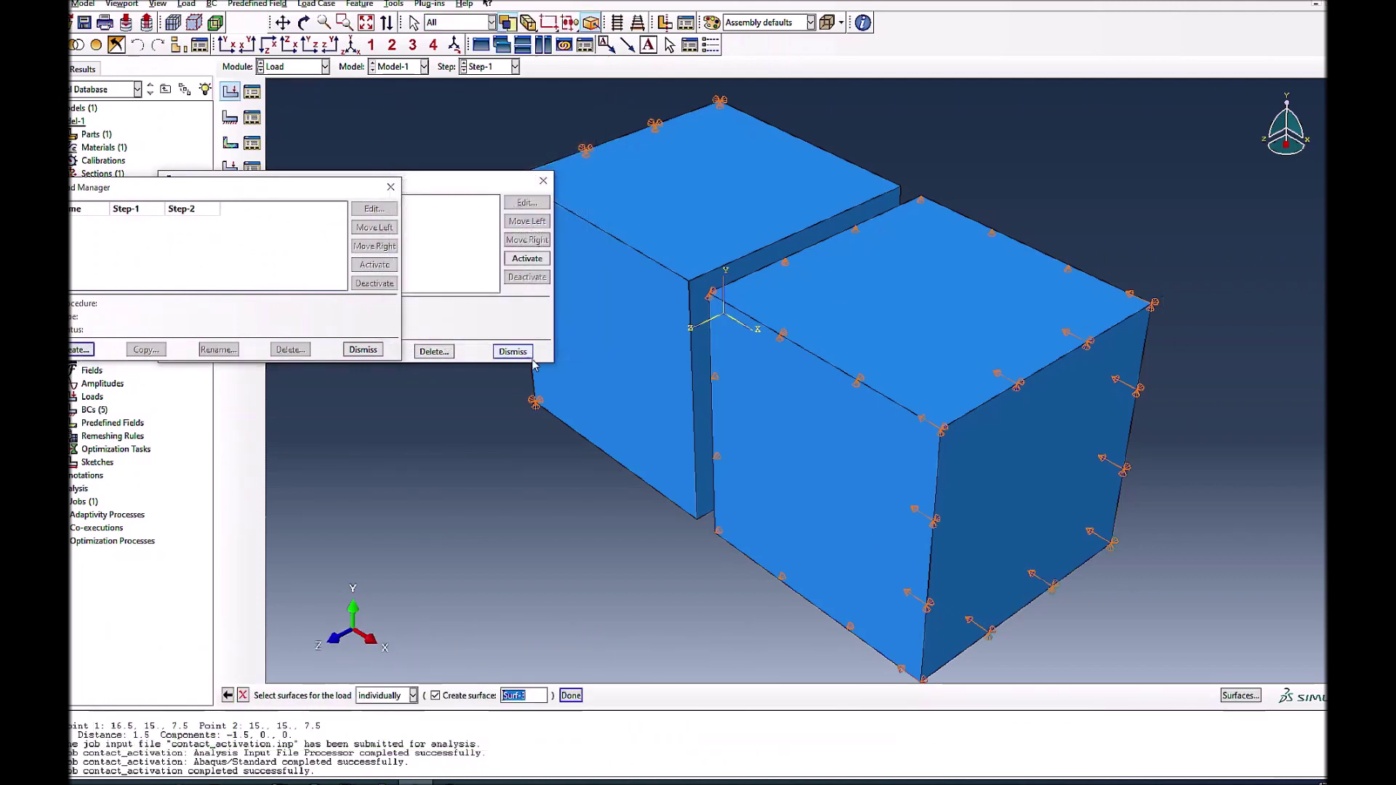
pyautogui.click(1045, 464)
pyautogui.click(571, 697)
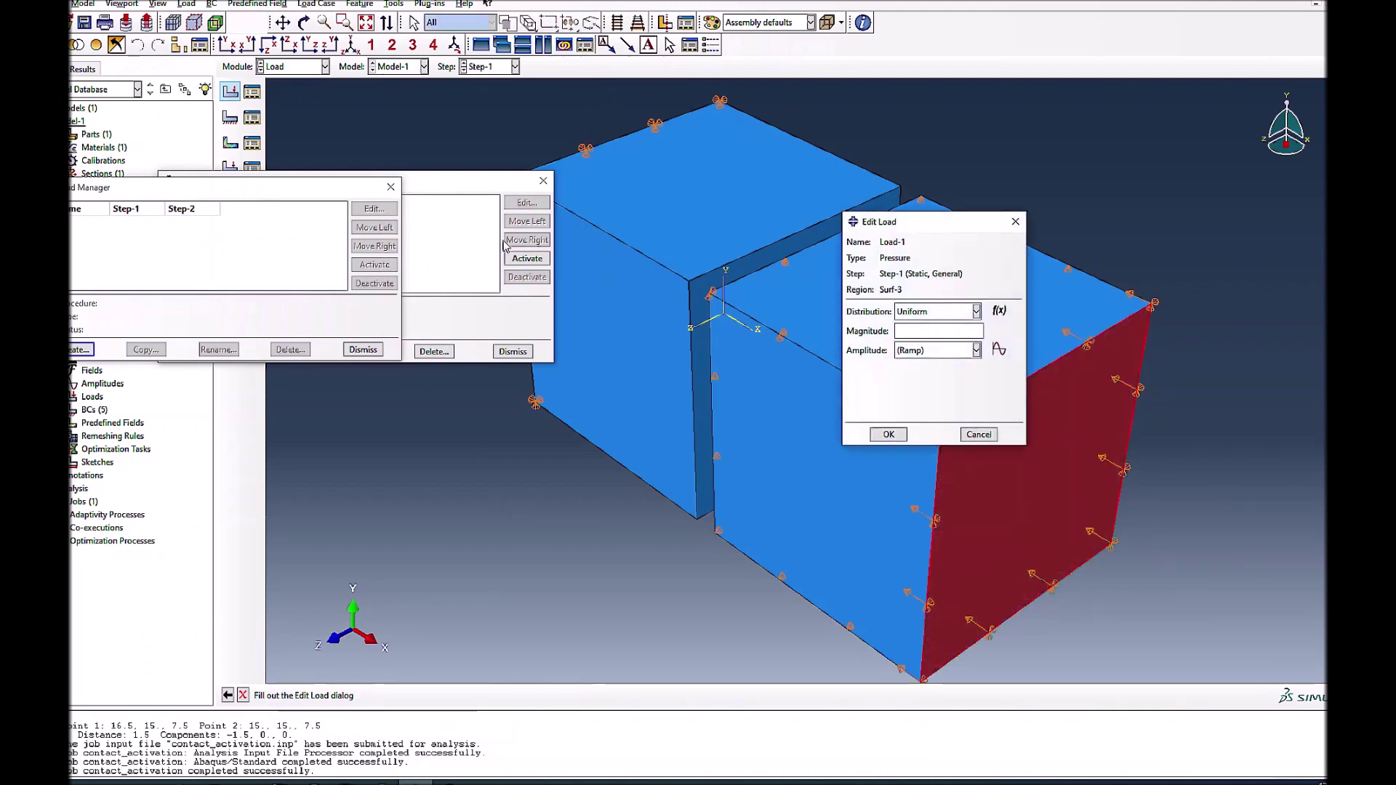
pyautogui.click(920, 329)
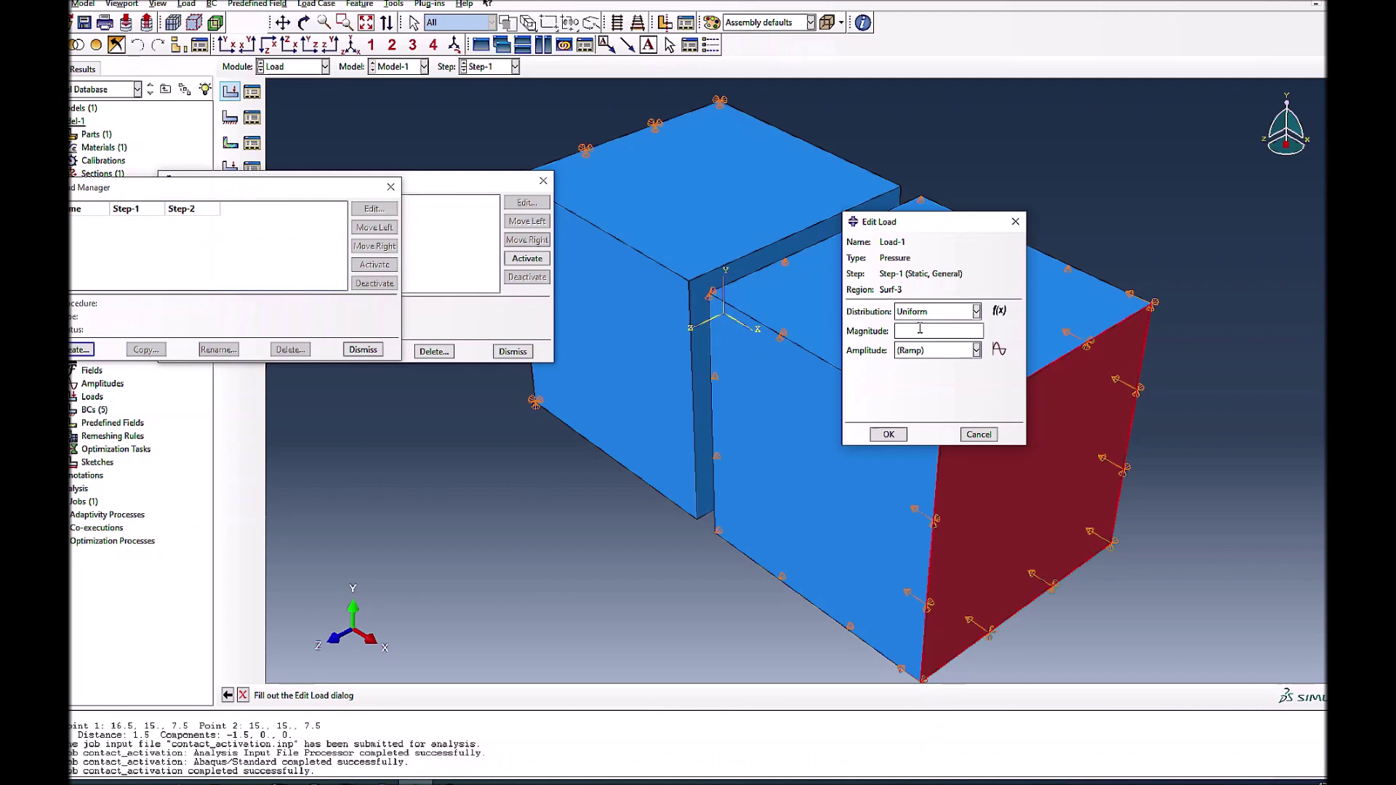
pyautogui.write('1')
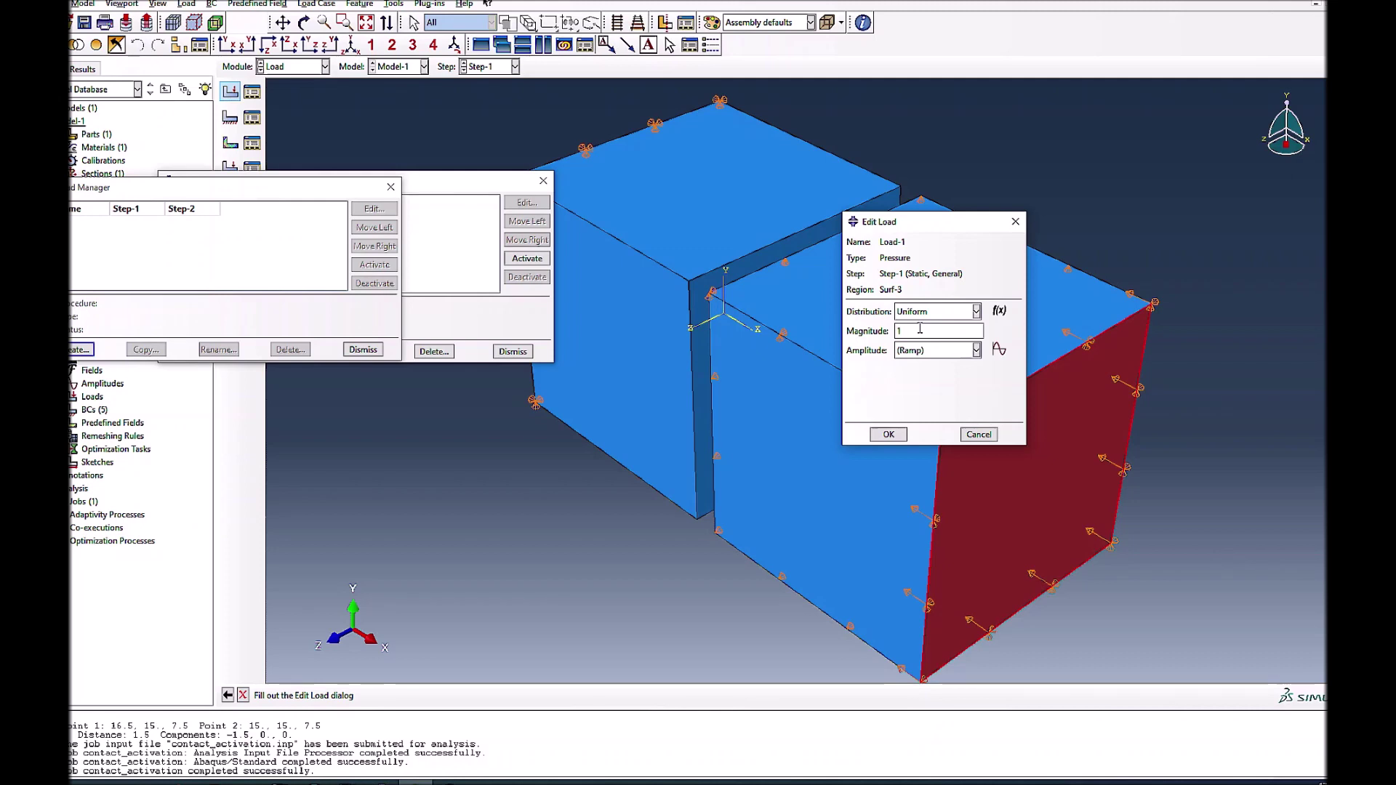
pyautogui.write('5')
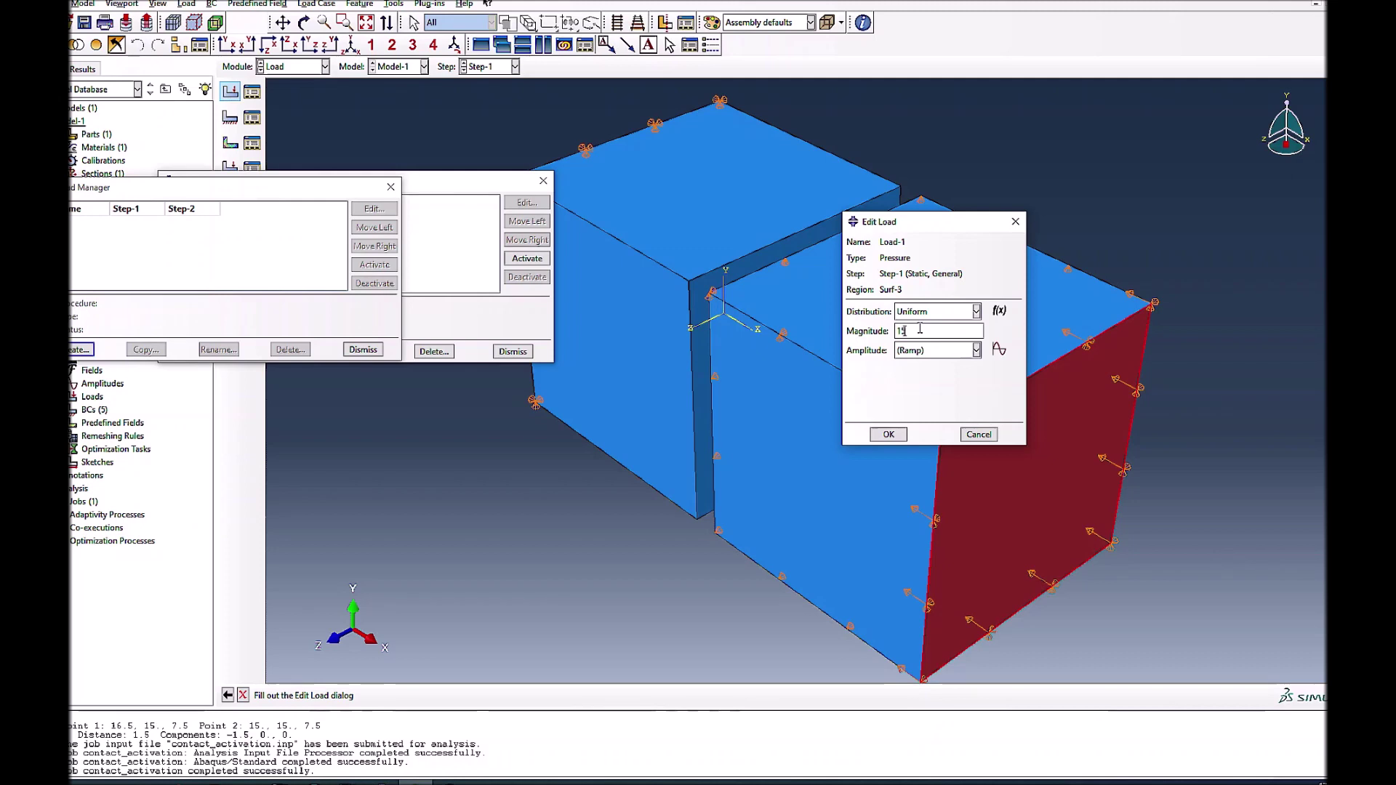
pyautogui.click(891, 435)
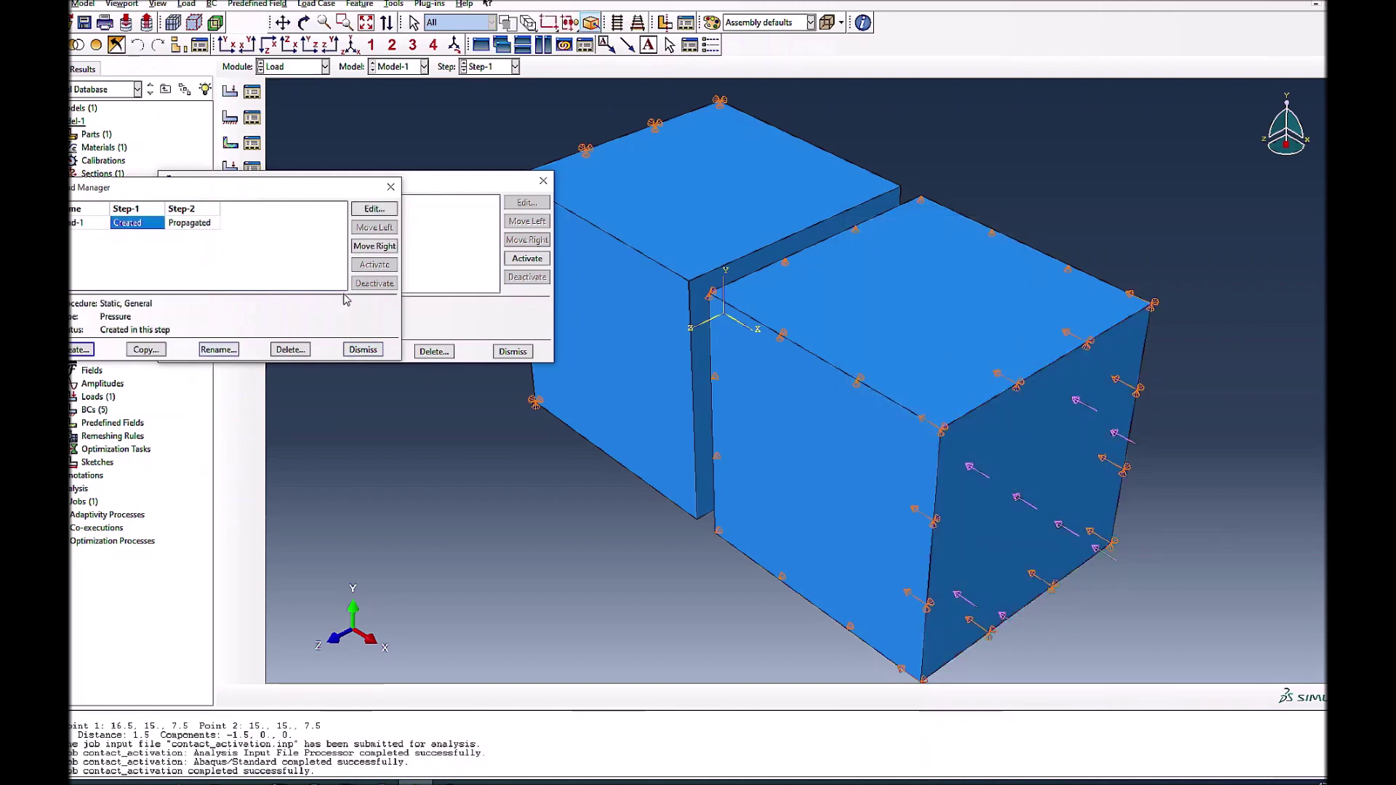
pyautogui.click(360, 247)
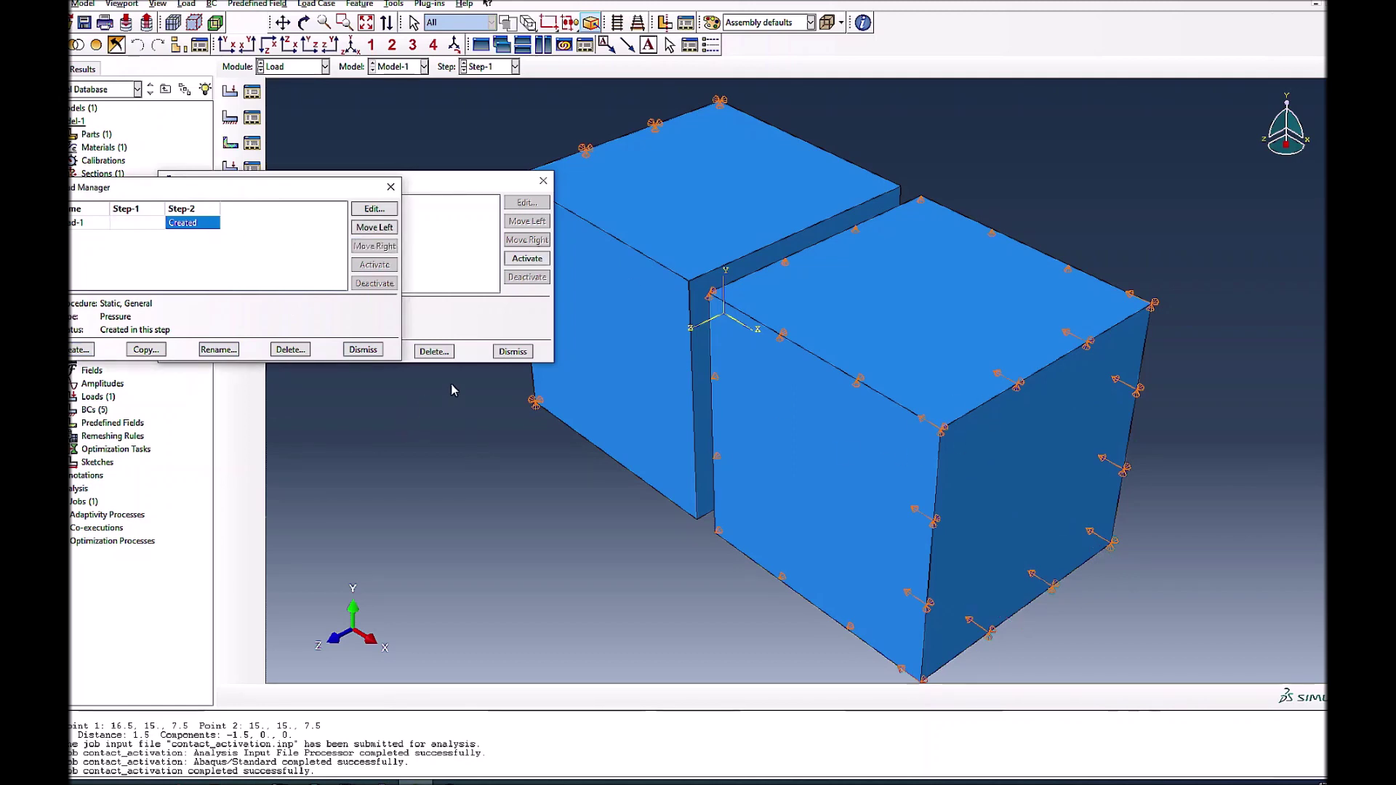
# Step: Close the Load and BC Managers and check contact interaction Int-1 in the Interaction Manager
pyautogui.click(370, 350)
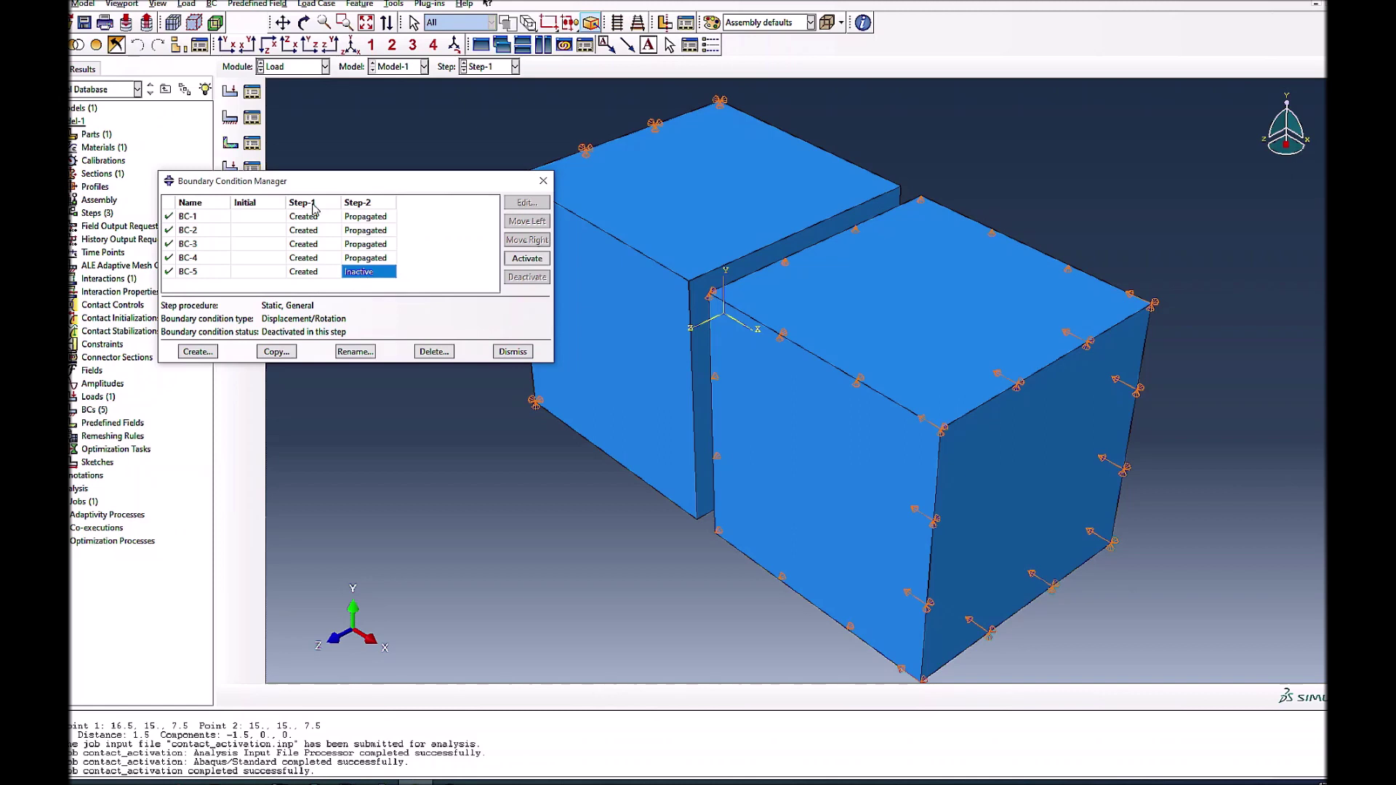
pyautogui.click(513, 351)
pyautogui.click(295, 67)
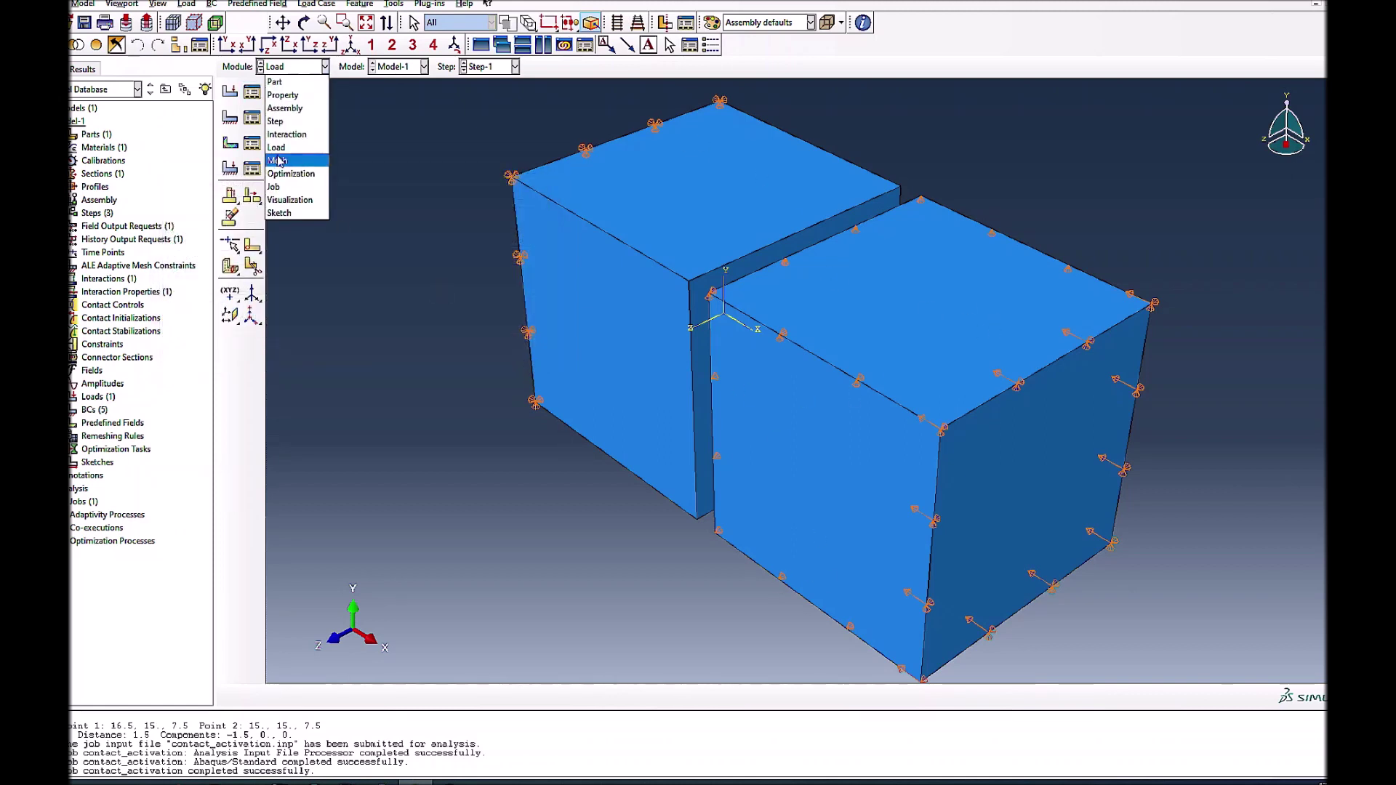
pyautogui.click(291, 133)
pyautogui.click(250, 96)
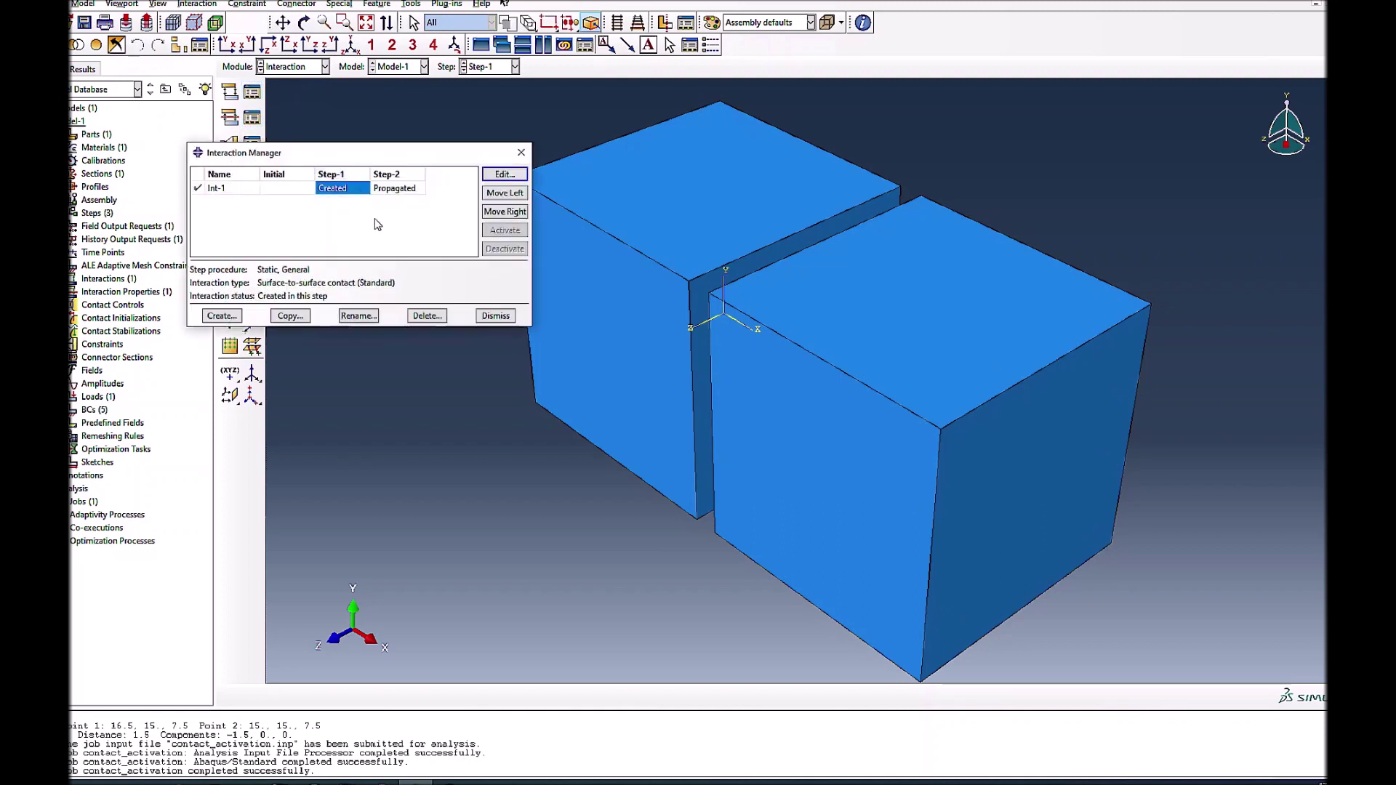
pyautogui.click(501, 318)
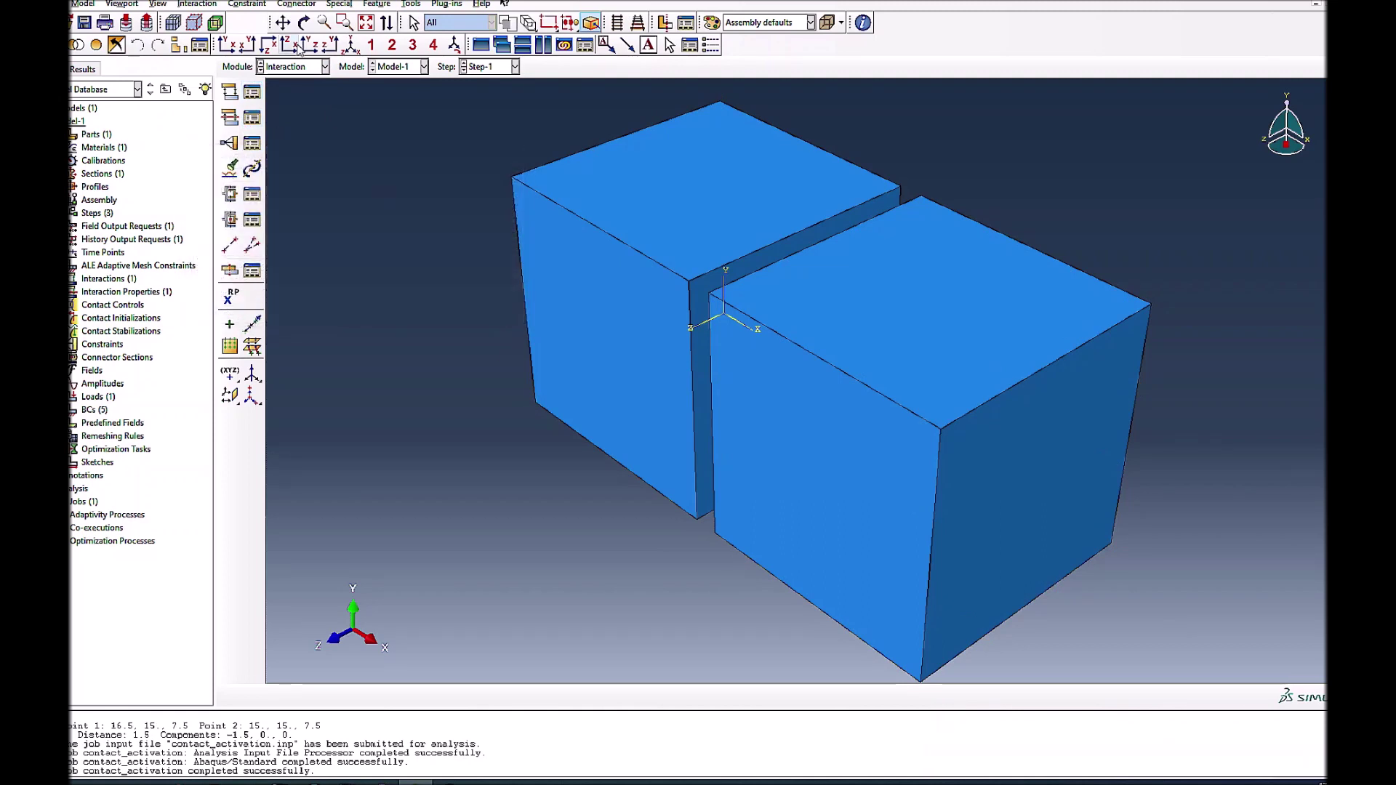
pyautogui.click(294, 67)
# Step: Resubmit contact_activation, overwriting its old files, monitor it to completion and open its results
pyautogui.click(298, 187)
pyautogui.click(251, 92)
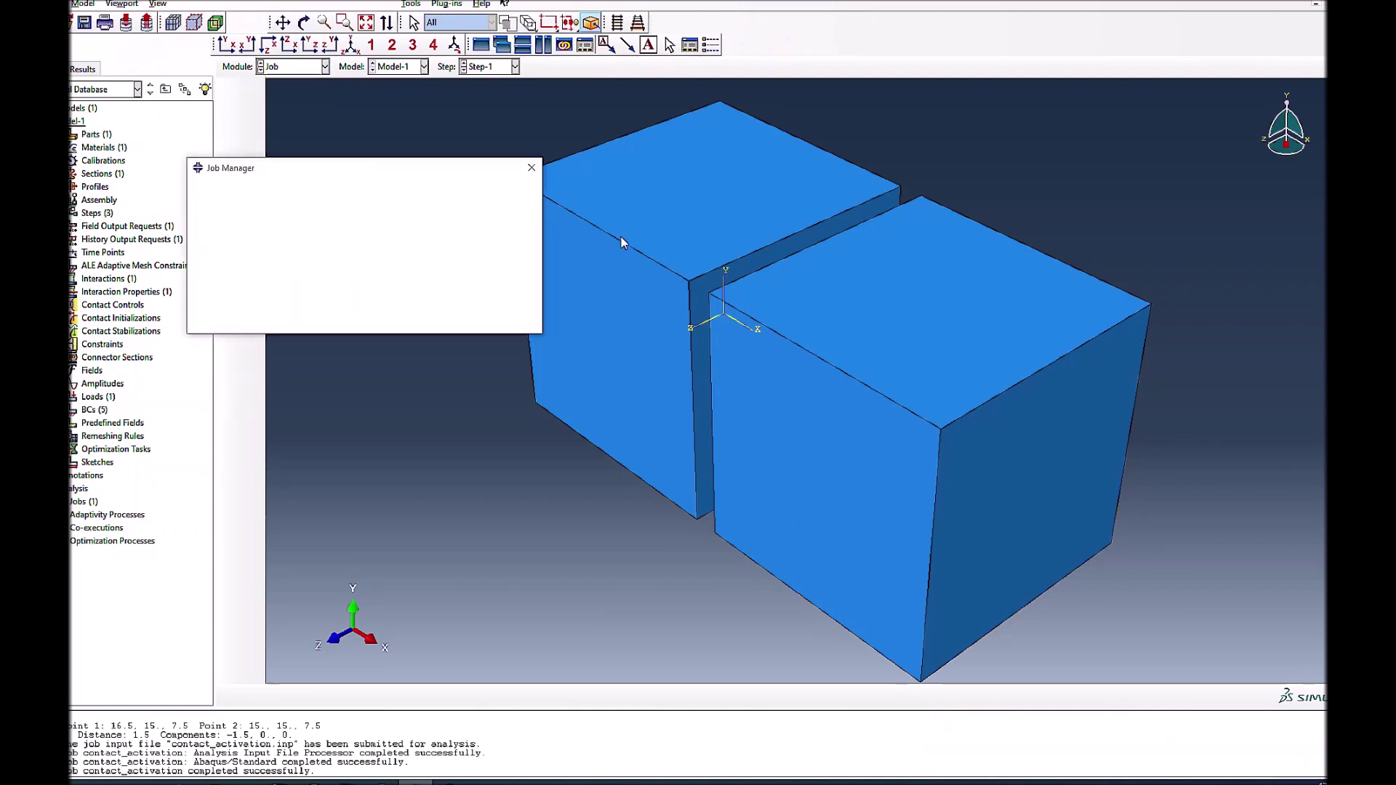
pyautogui.click(515, 228)
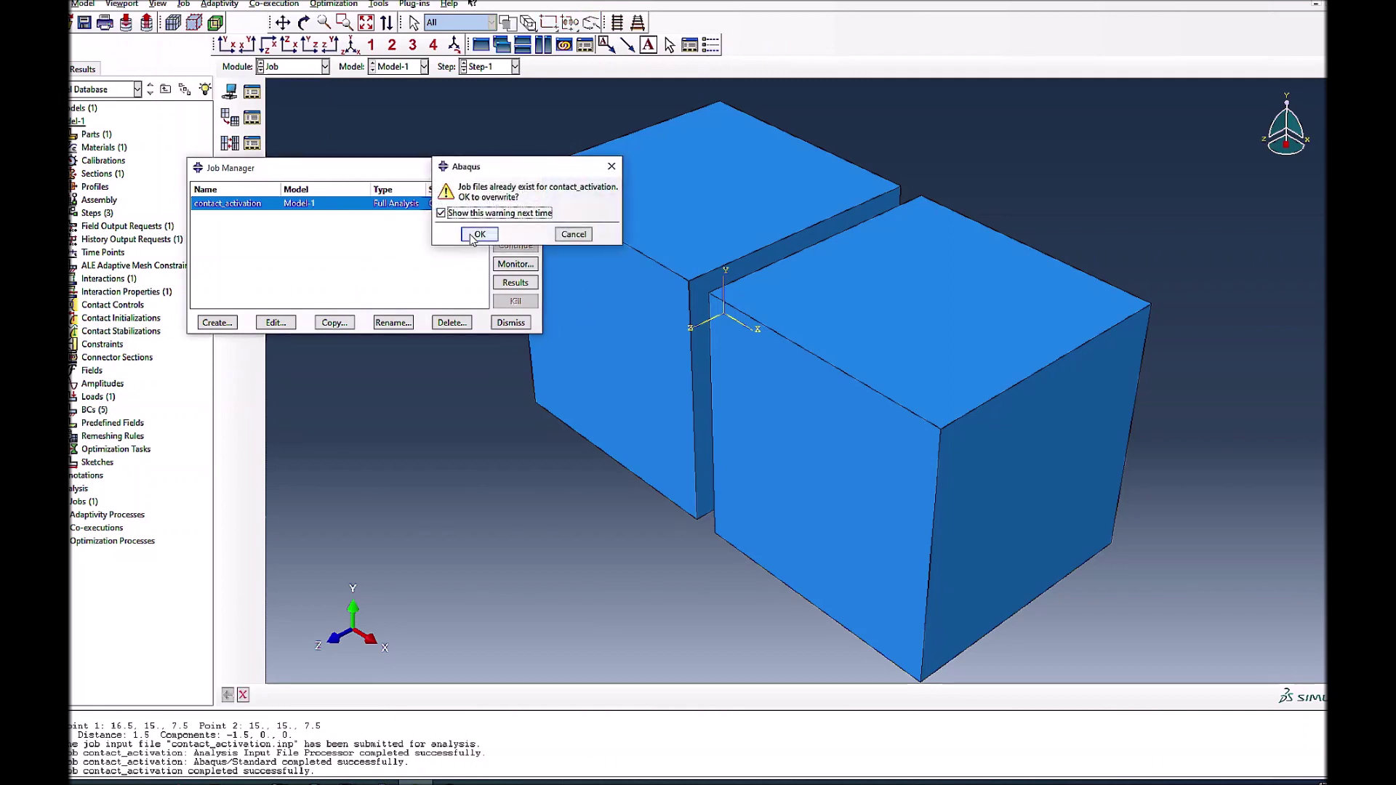
pyautogui.click(469, 235)
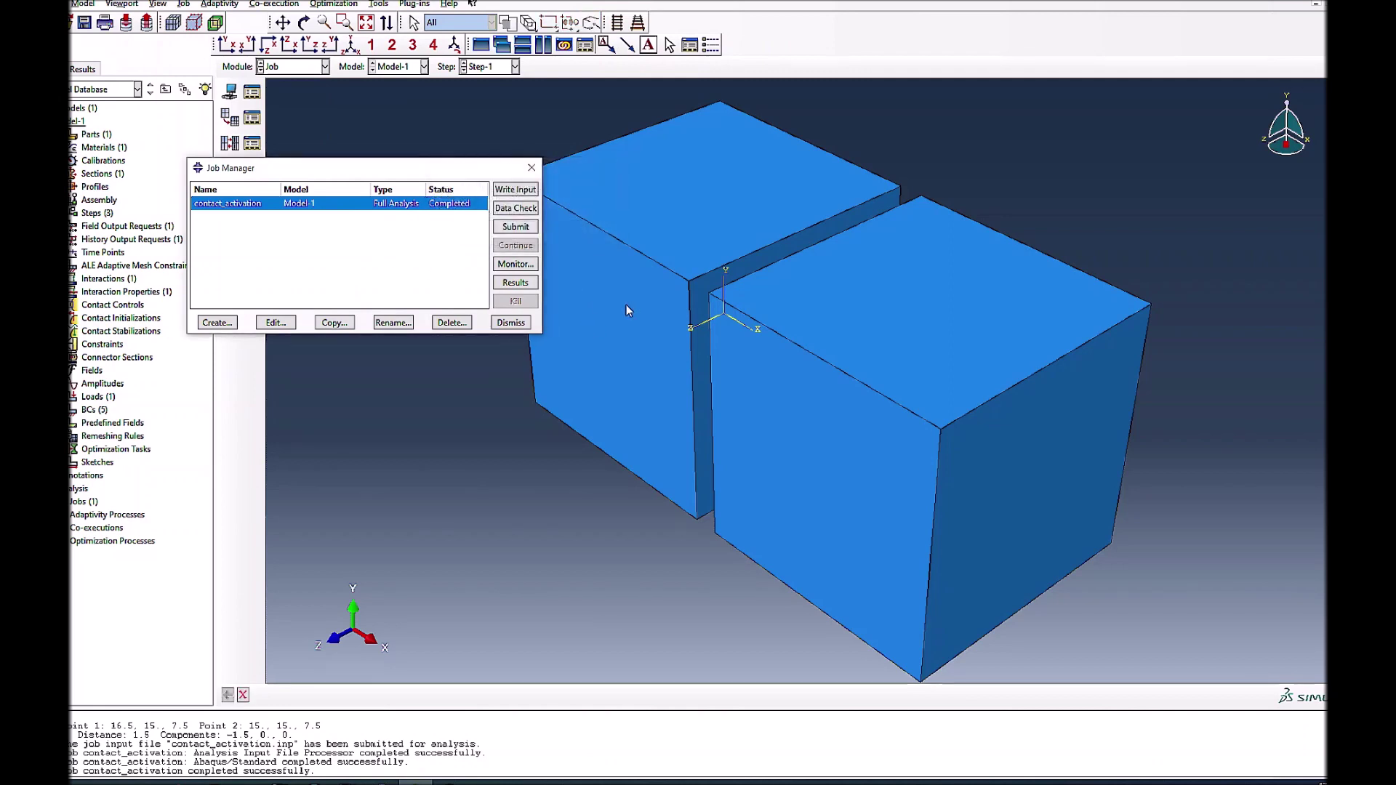
pyautogui.click(507, 226)
pyautogui.click(511, 267)
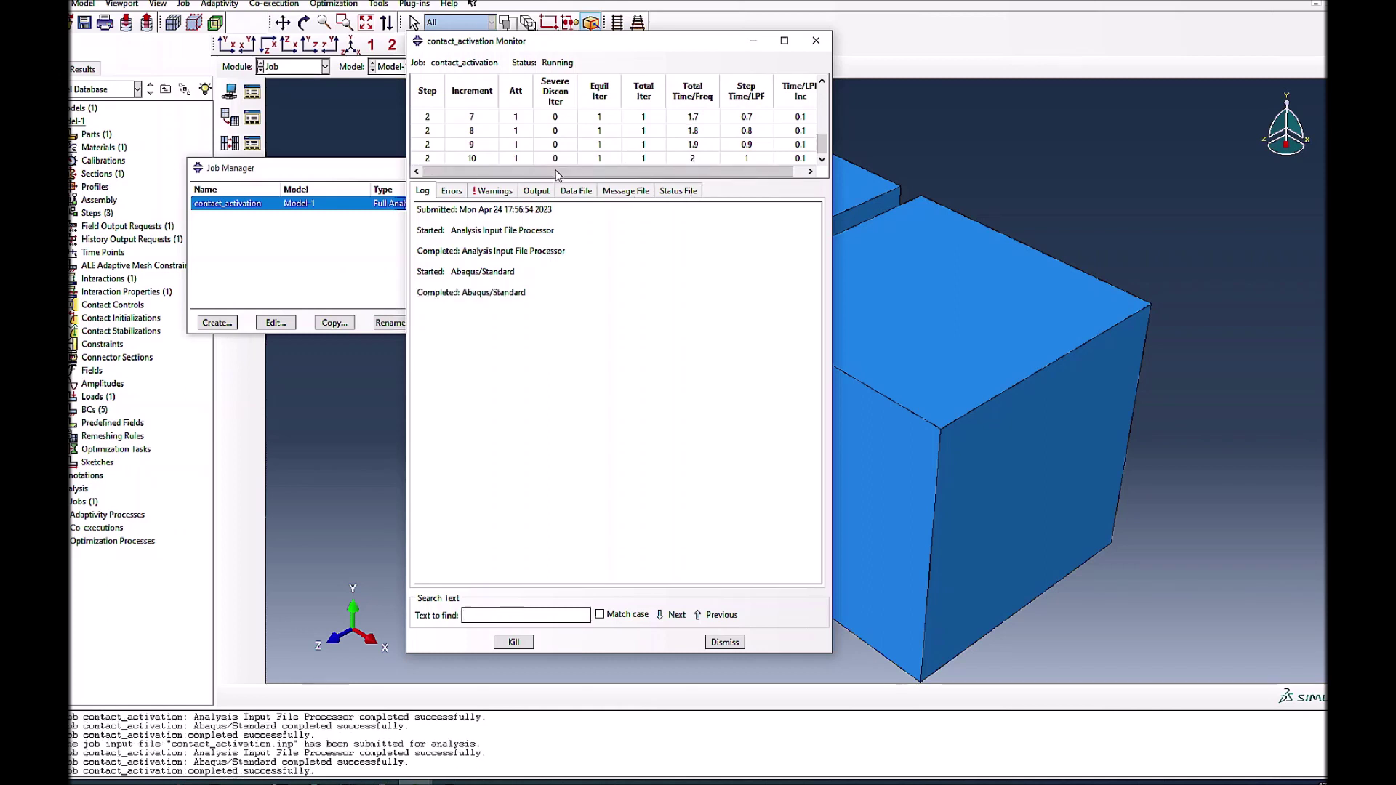
pyautogui.click(718, 642)
pyautogui.click(505, 282)
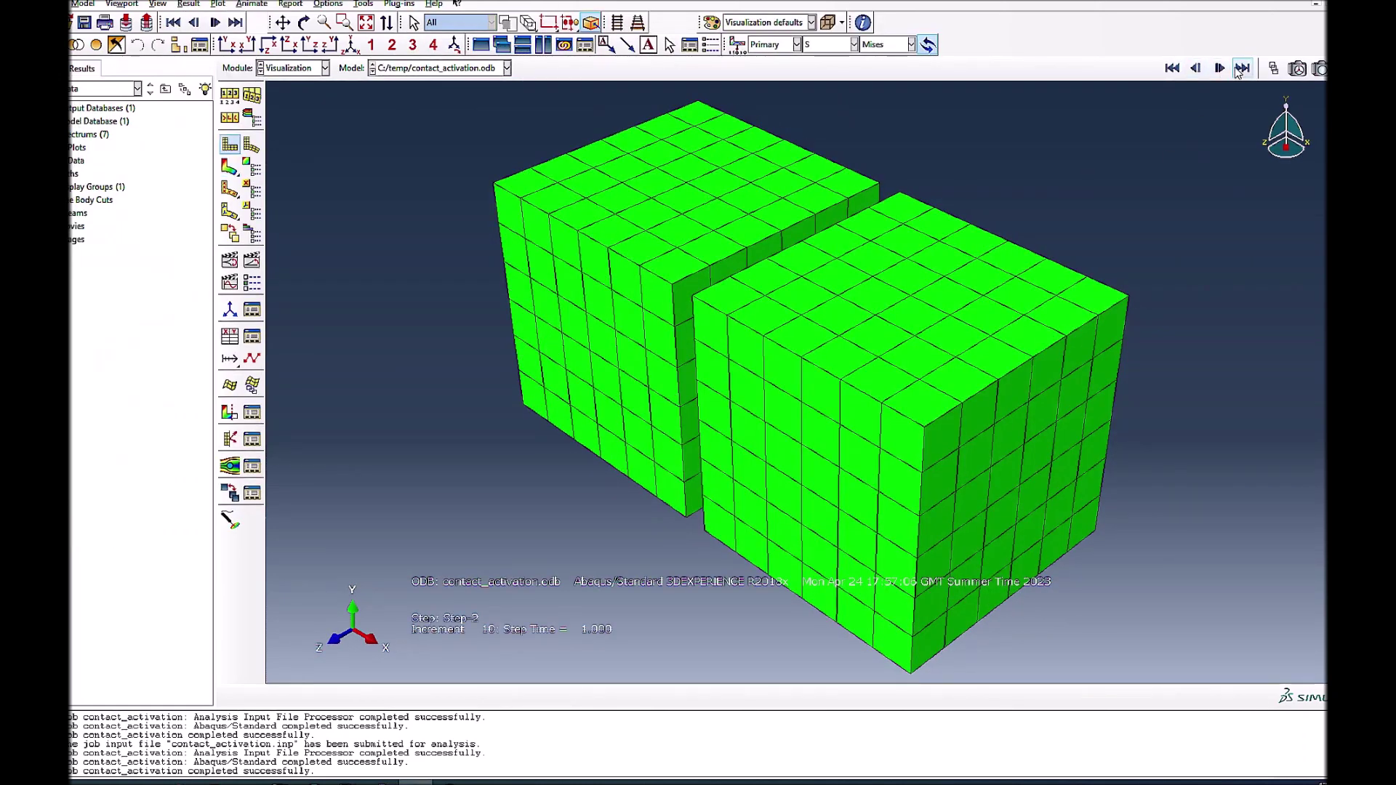
# Step: Plot von Mises contours on the deformed cubes and play them from Step-1's first frame
pyautogui.click(229, 166)
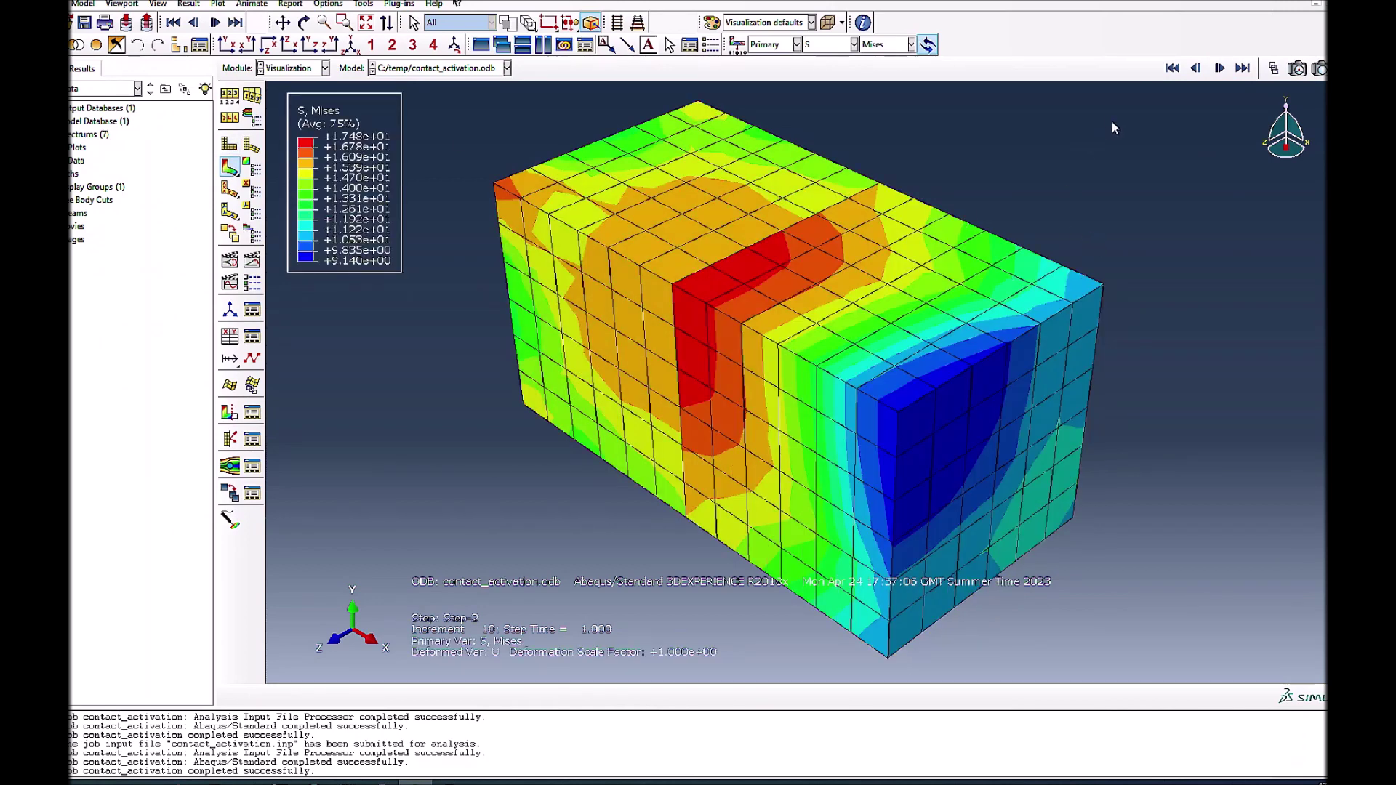
pyautogui.click(1172, 68)
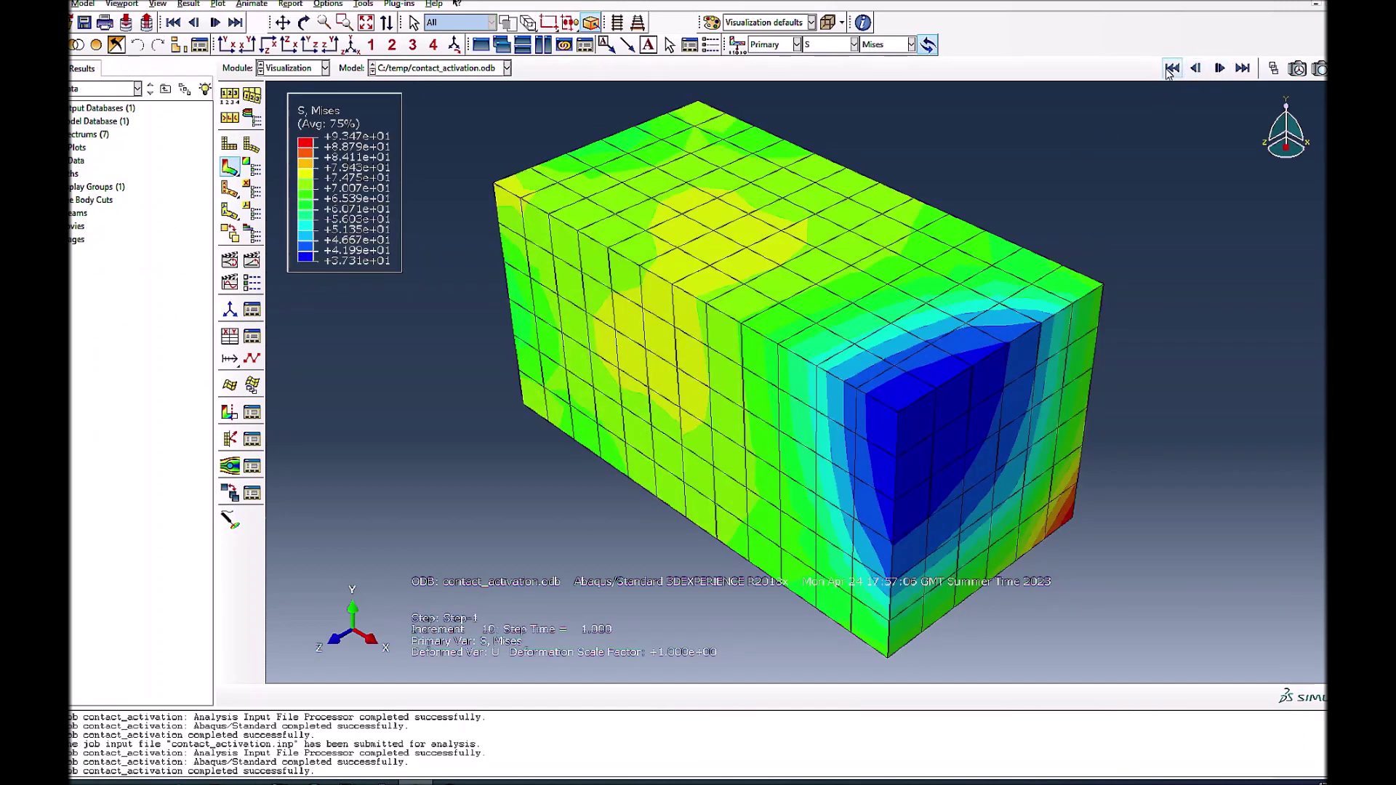
pyautogui.click(1172, 68)
pyautogui.click(1221, 69)
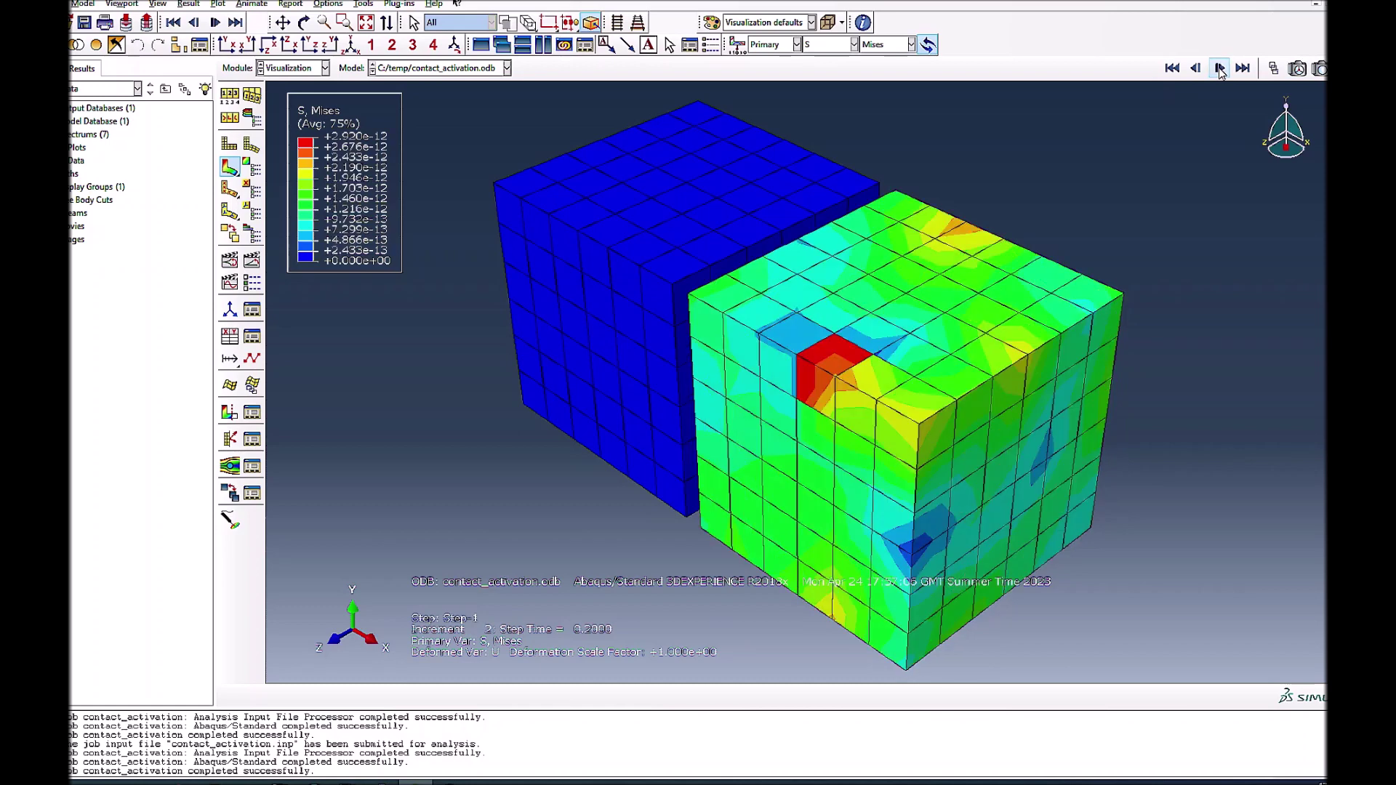